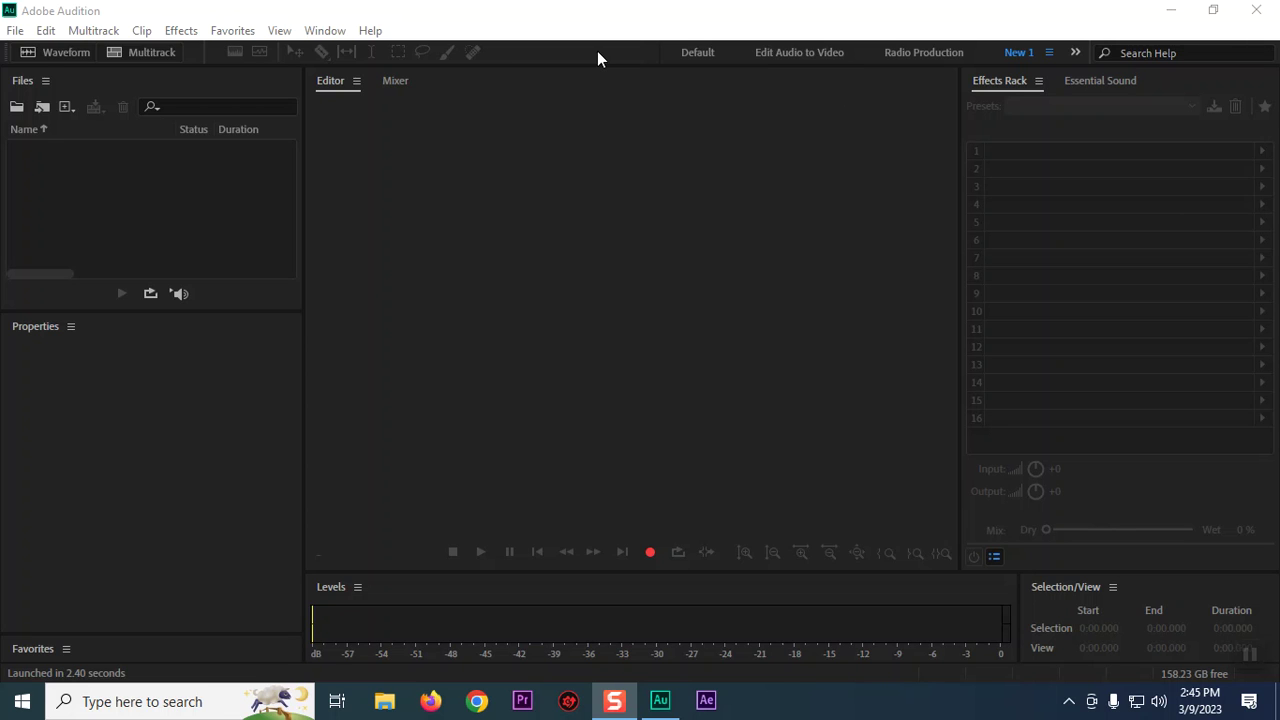
# - Switch to the Default workspace and reset it to its saved layout
pyautogui.press('super+plus')
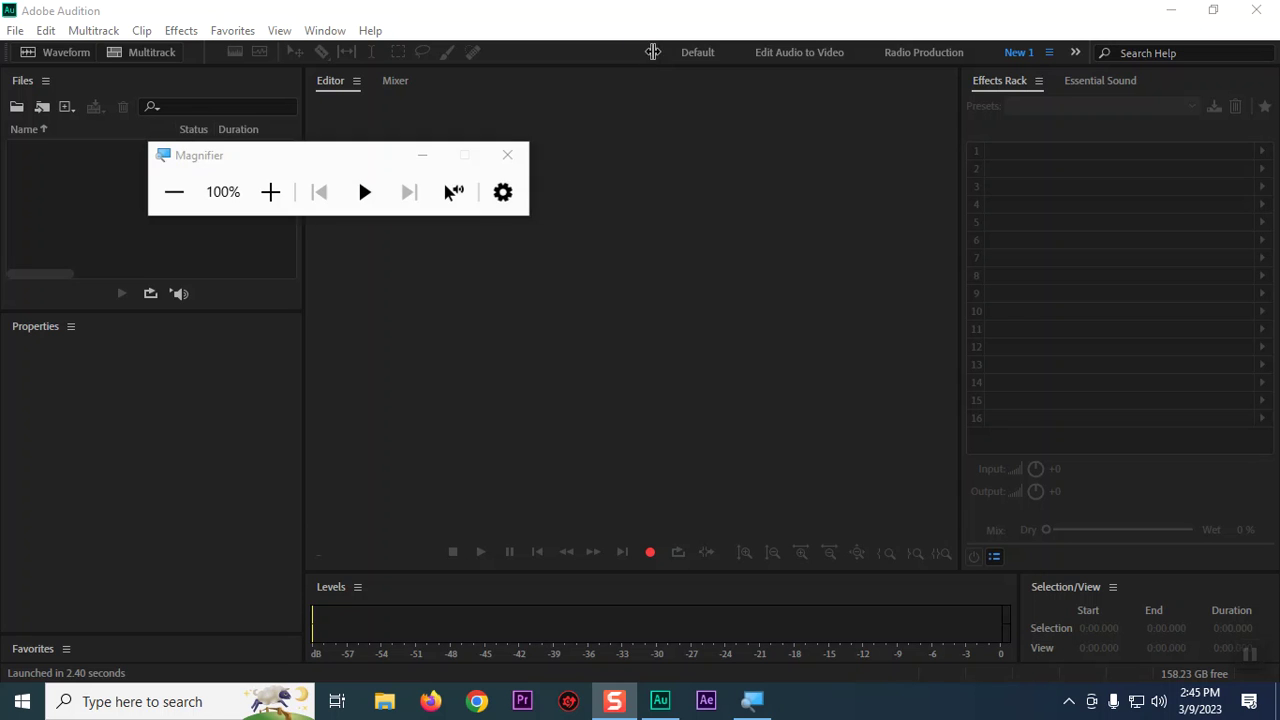
pyautogui.click(697, 52)
pyautogui.click(421, 160)
pyautogui.press('super+plus')
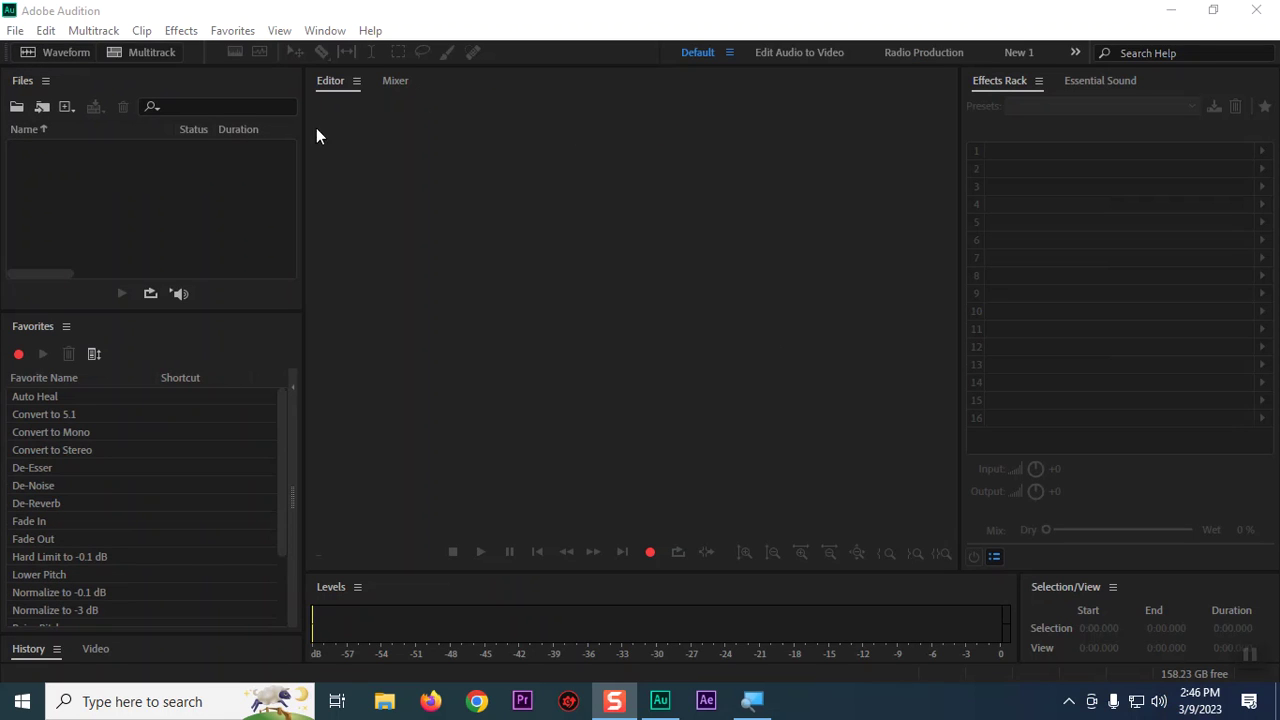
pyautogui.click(679, 57)
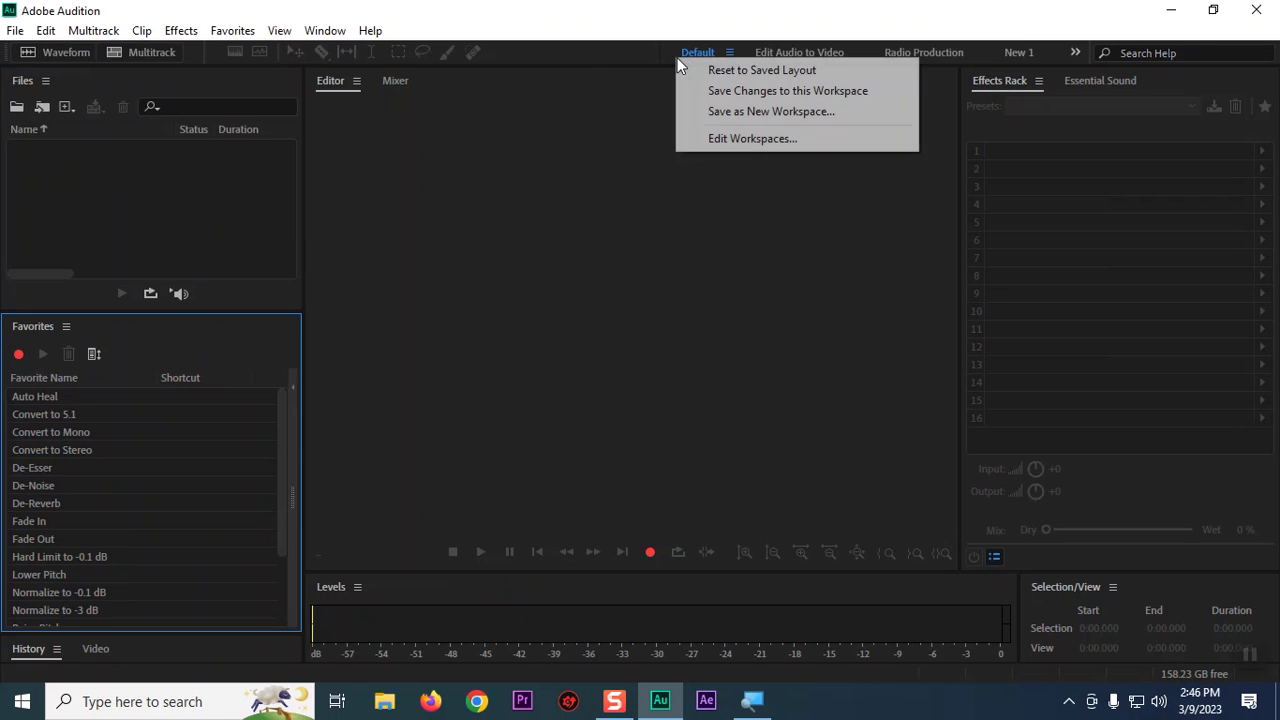
pyautogui.click(765, 71)
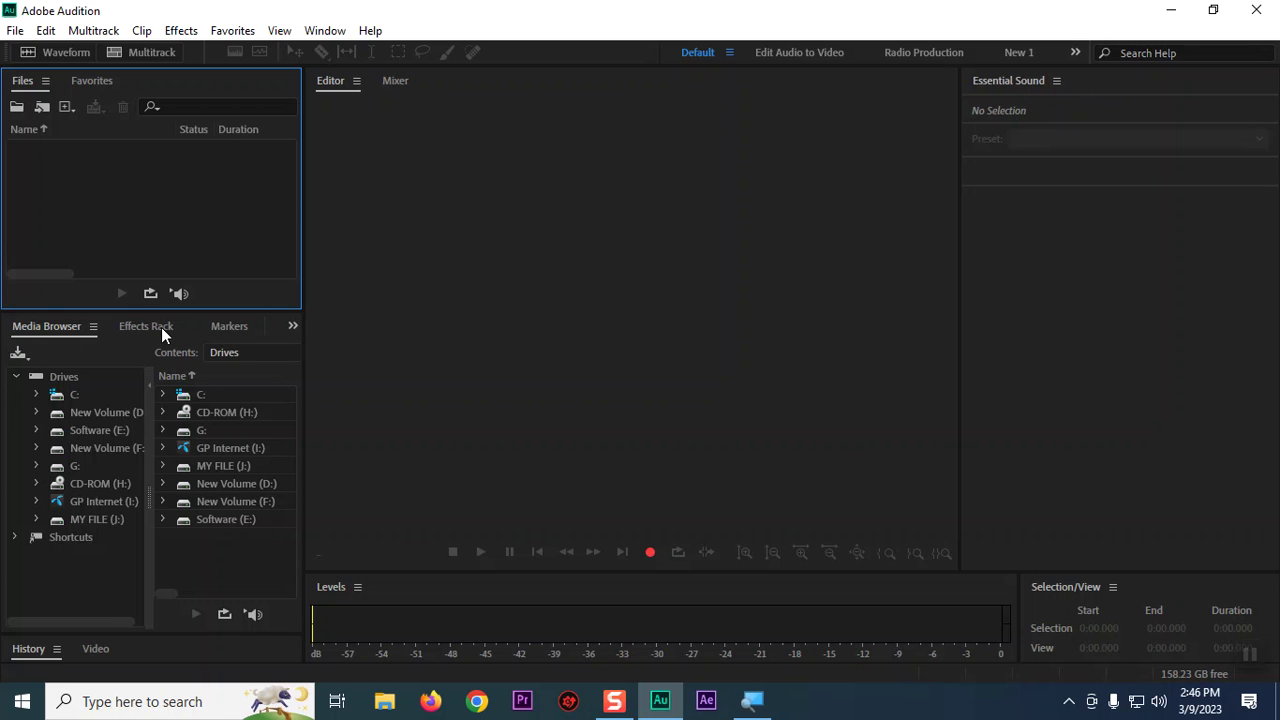
# - View the hidden Properties panel in the lower panel group, and return to the Media Browser
pyautogui.click(293, 325)
pyautogui.click(334, 410)
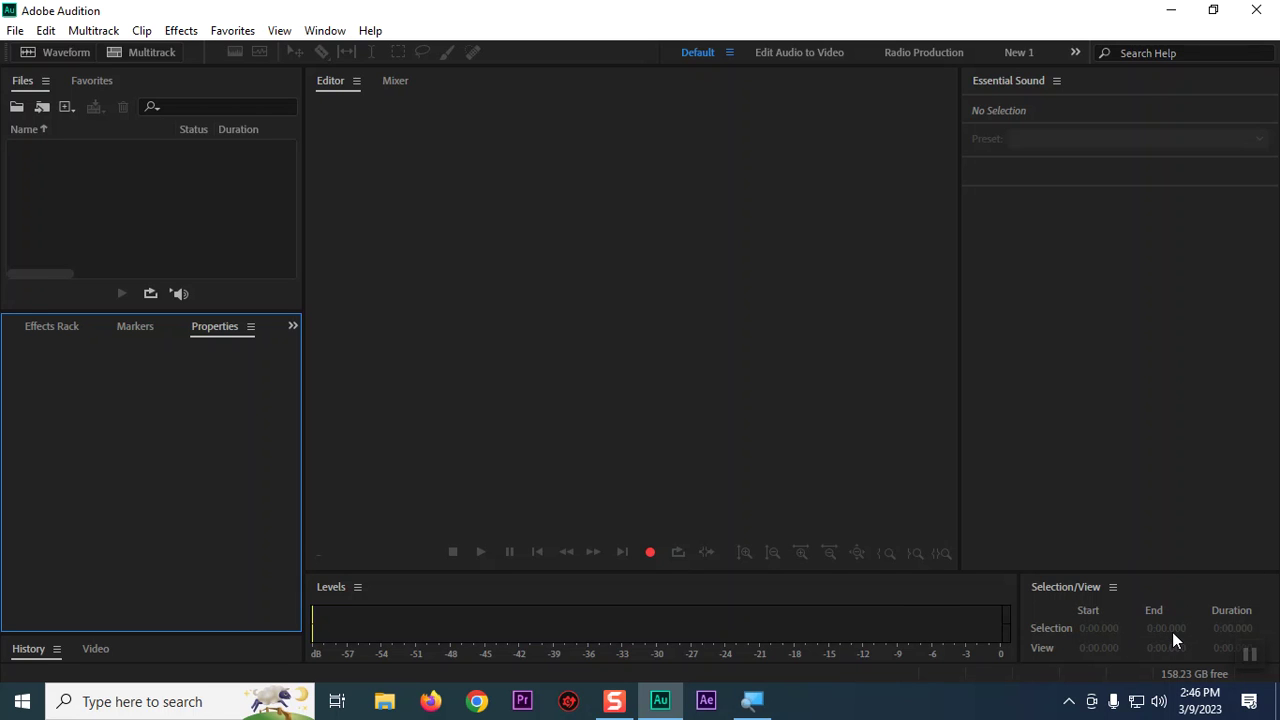
pyautogui.click(44, 330)
pyautogui.click(14, 330)
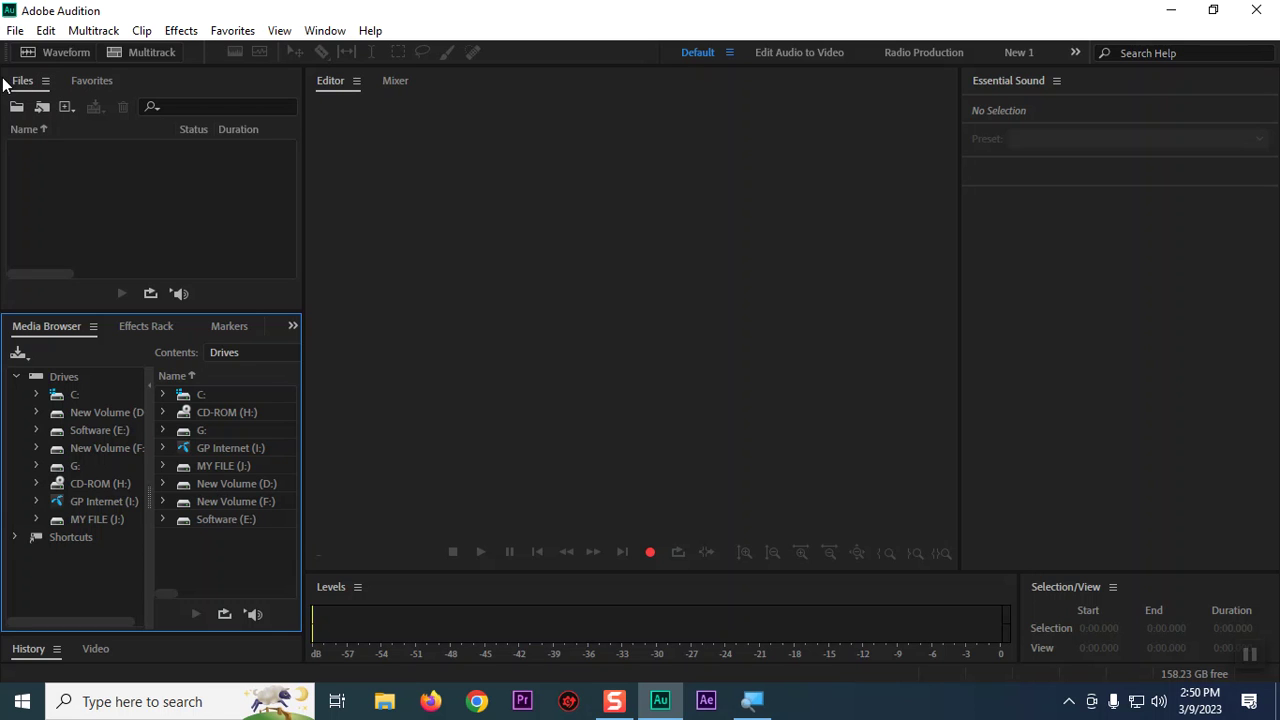
pyautogui.click(40, 53)
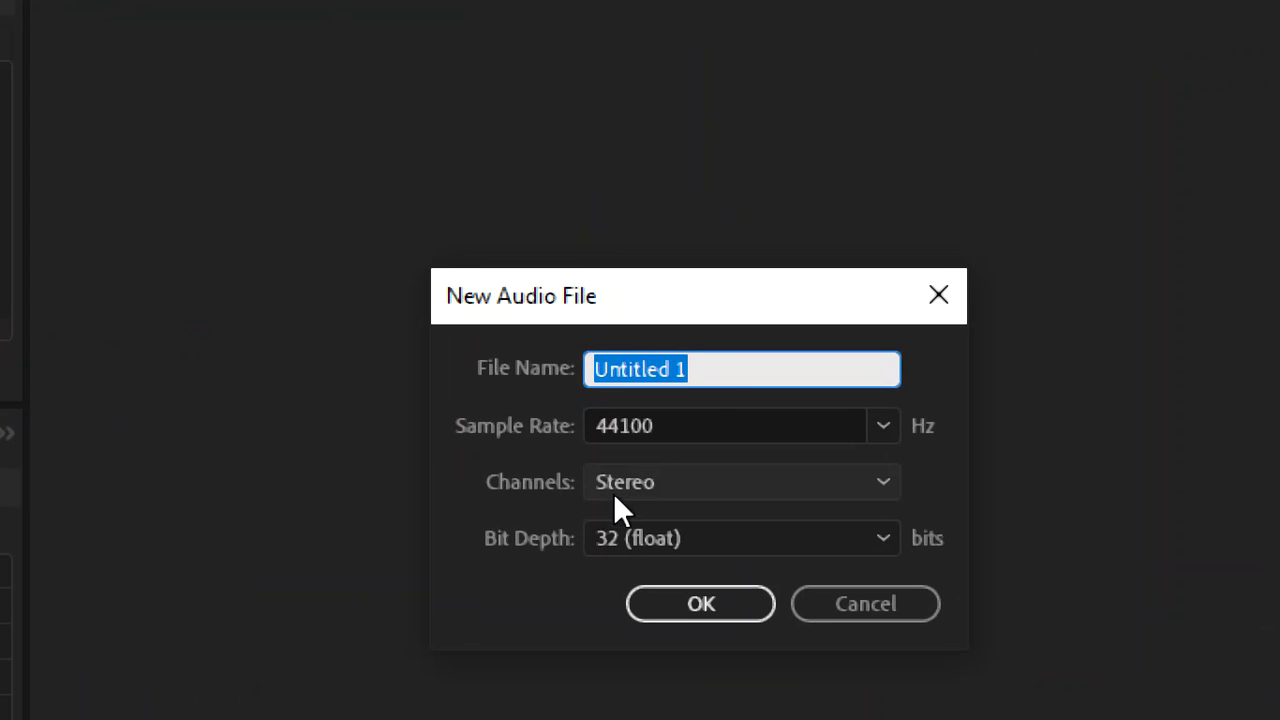
pyautogui.moveTo(724, 374); pyautogui.dragTo(355, 335)
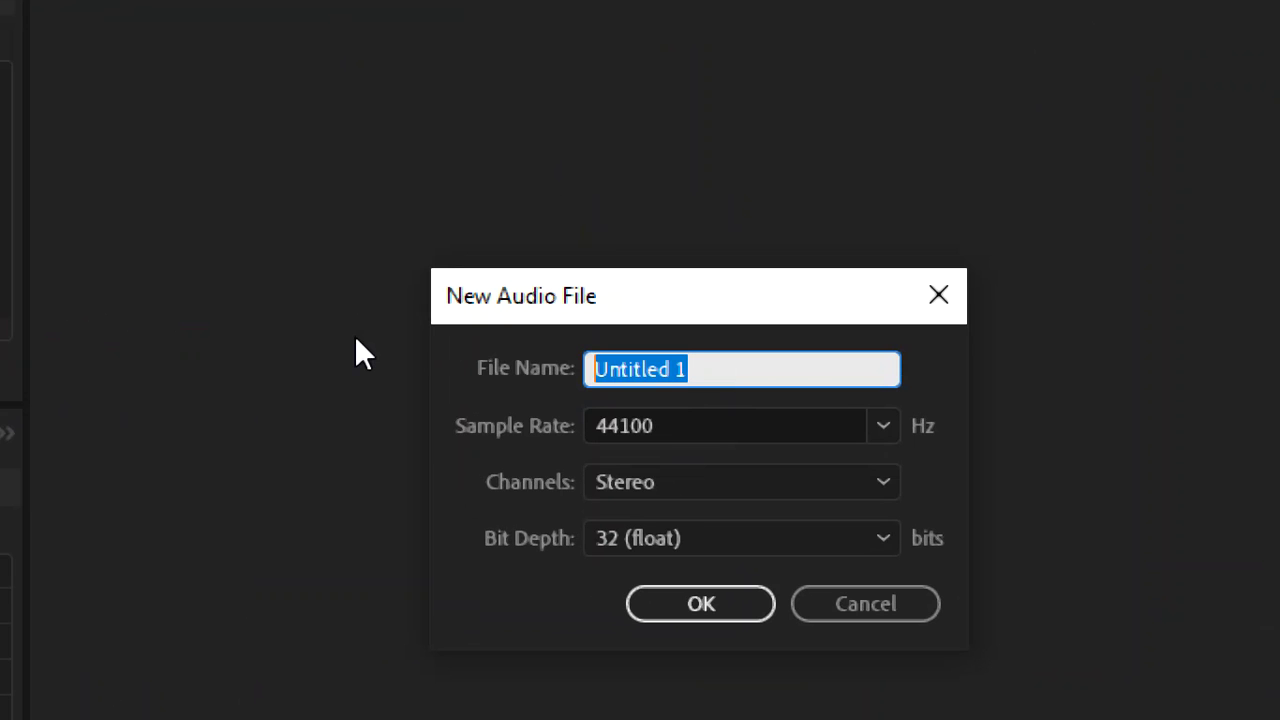
pyautogui.write('nE')
pyautogui.press('BackSpace')
pyautogui.press('BackSpace')
pyautogui.write('n')
pyautogui.press('BackSpace')
pyautogui.write('New A')
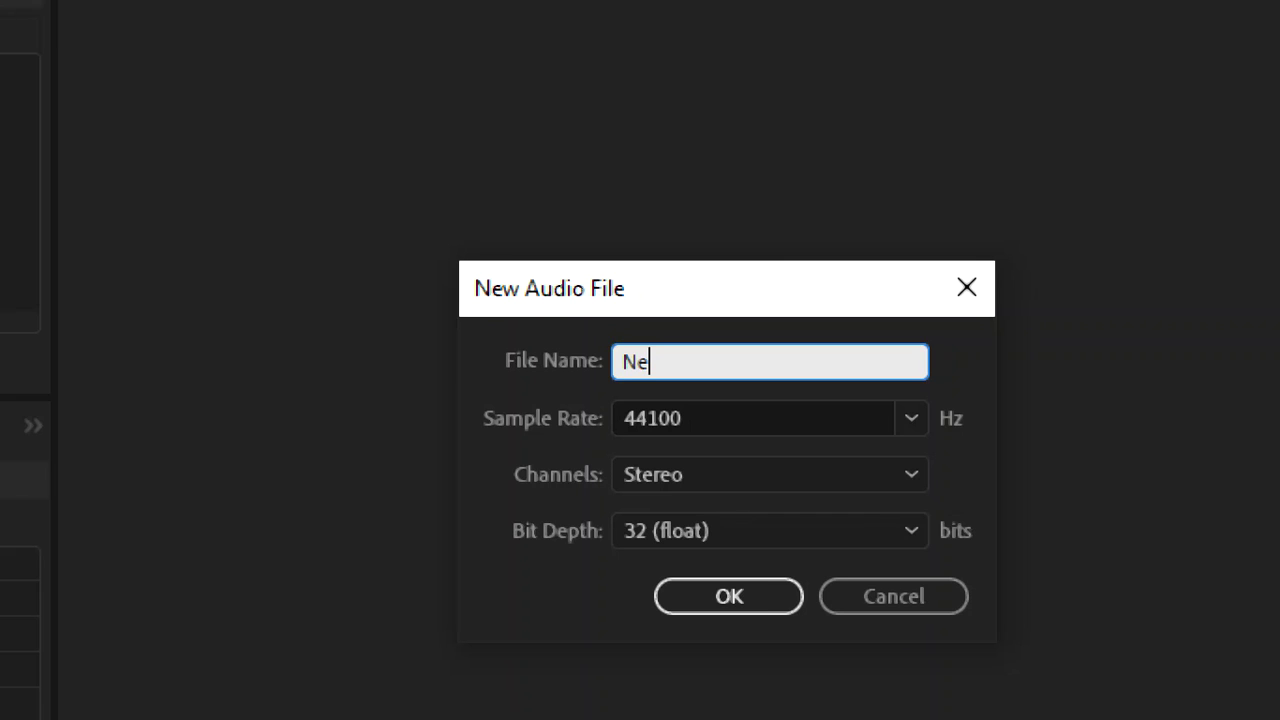
pyautogui.write('duio ')
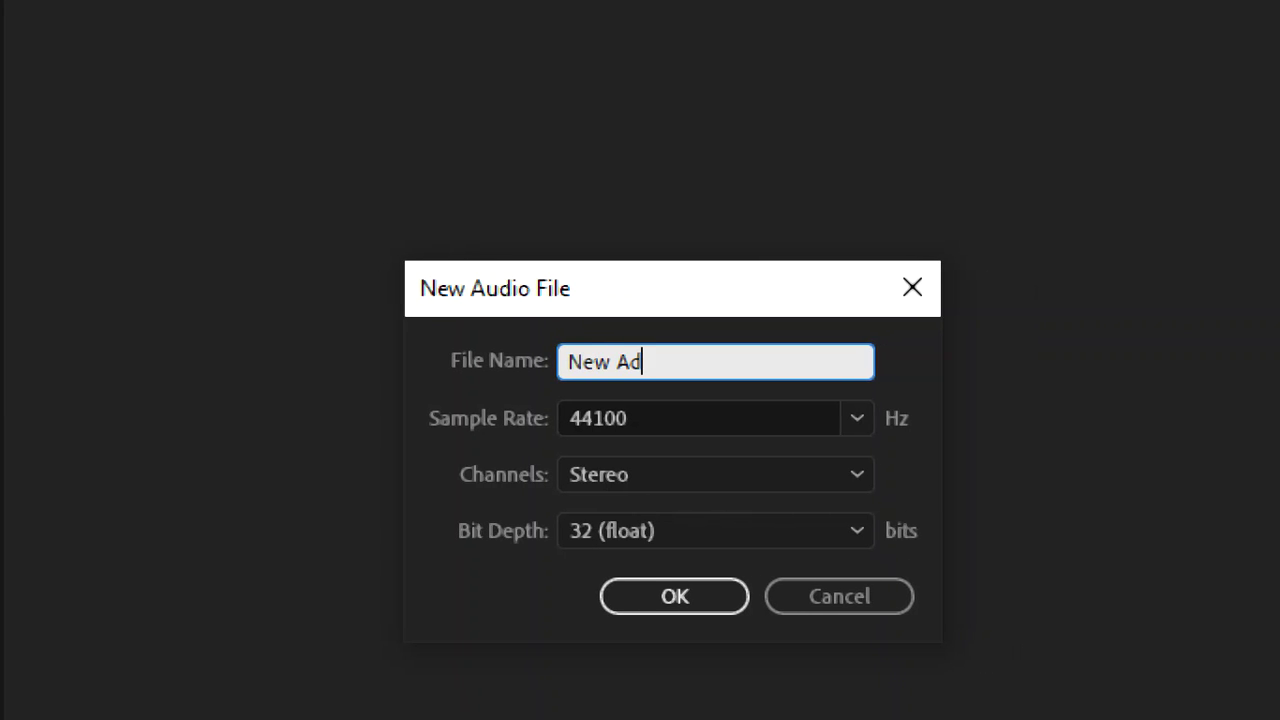
pyautogui.write('file Sing')
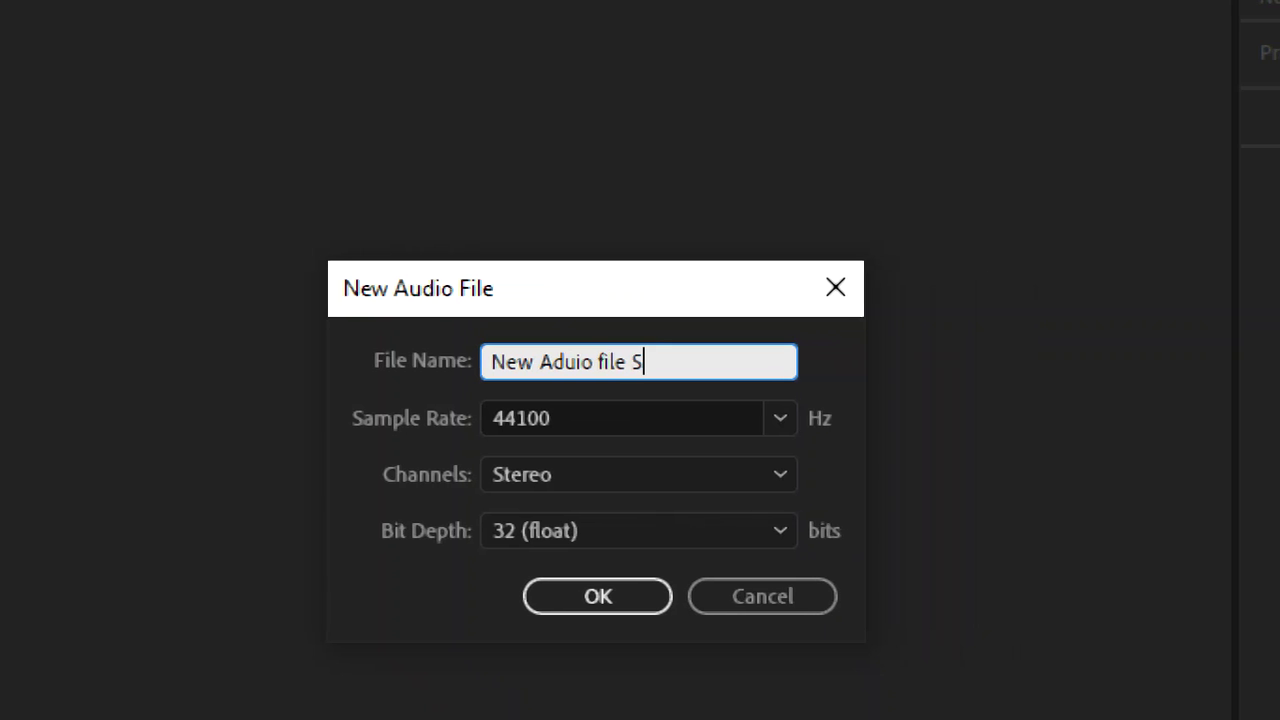
pyautogui.press('BackSpace')
pyautogui.press('BackSpace')
pyautogui.press('BackSpace')
pyautogui.press('BackSpace')
pyautogui.write('waveform')
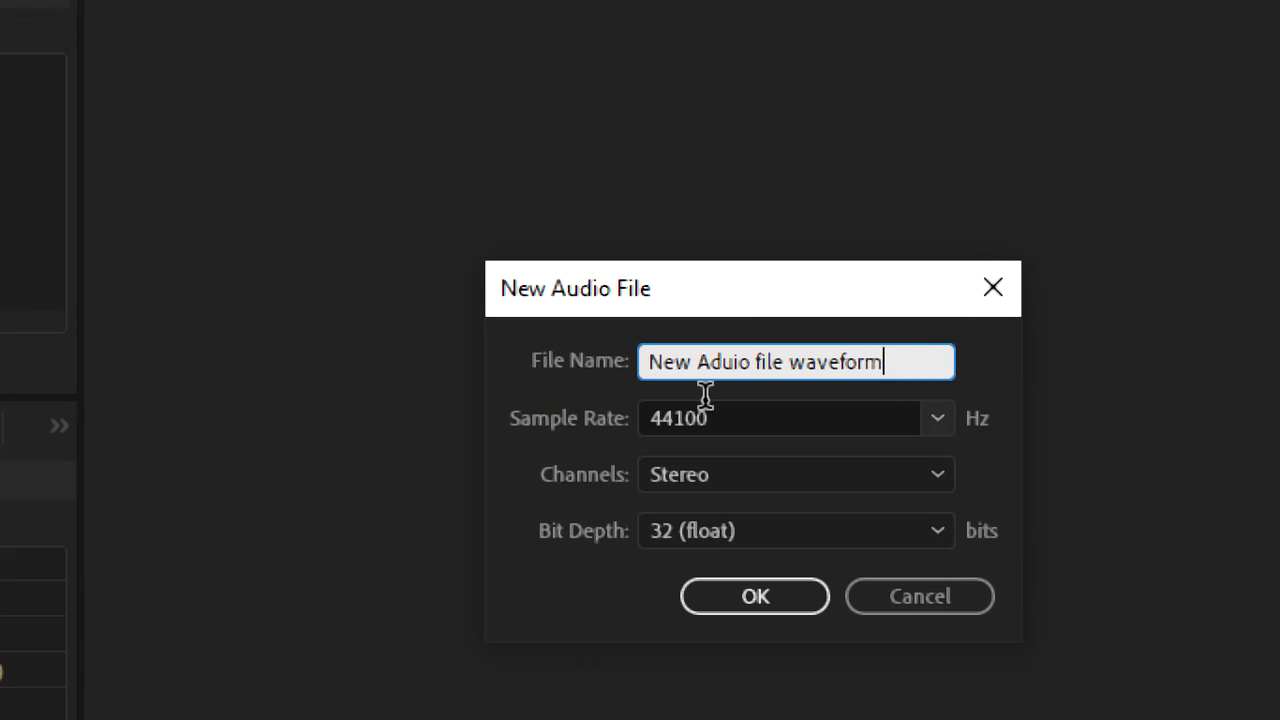
pyautogui.click(802, 405)
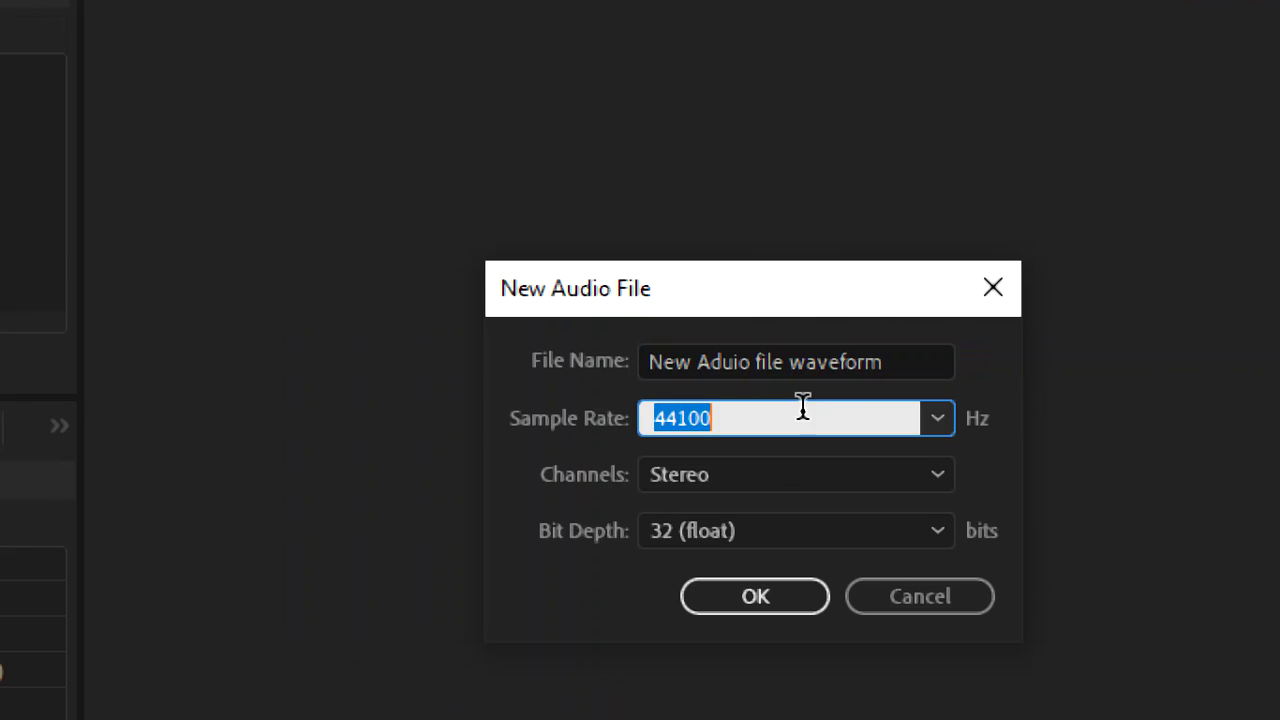
pyautogui.click(935, 418)
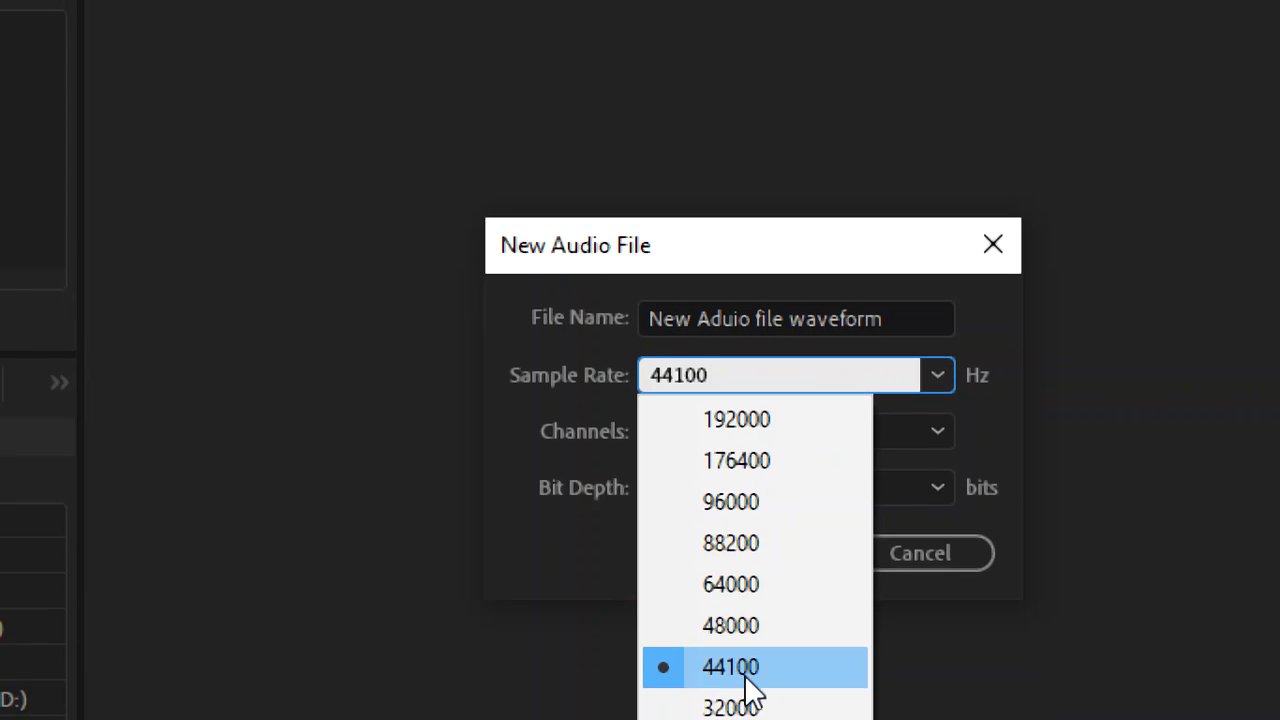
pyautogui.click(731, 625)
pyautogui.doubleClick(728, 375)
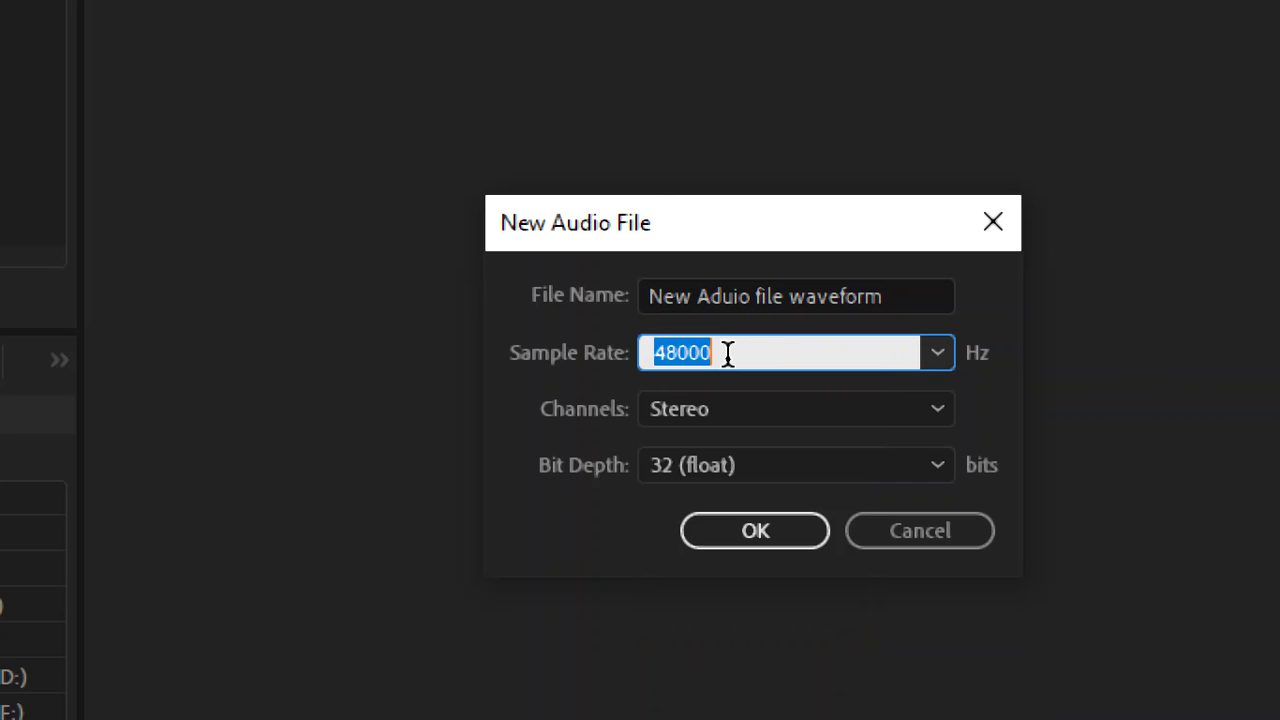
pyautogui.doubleClick(921, 338)
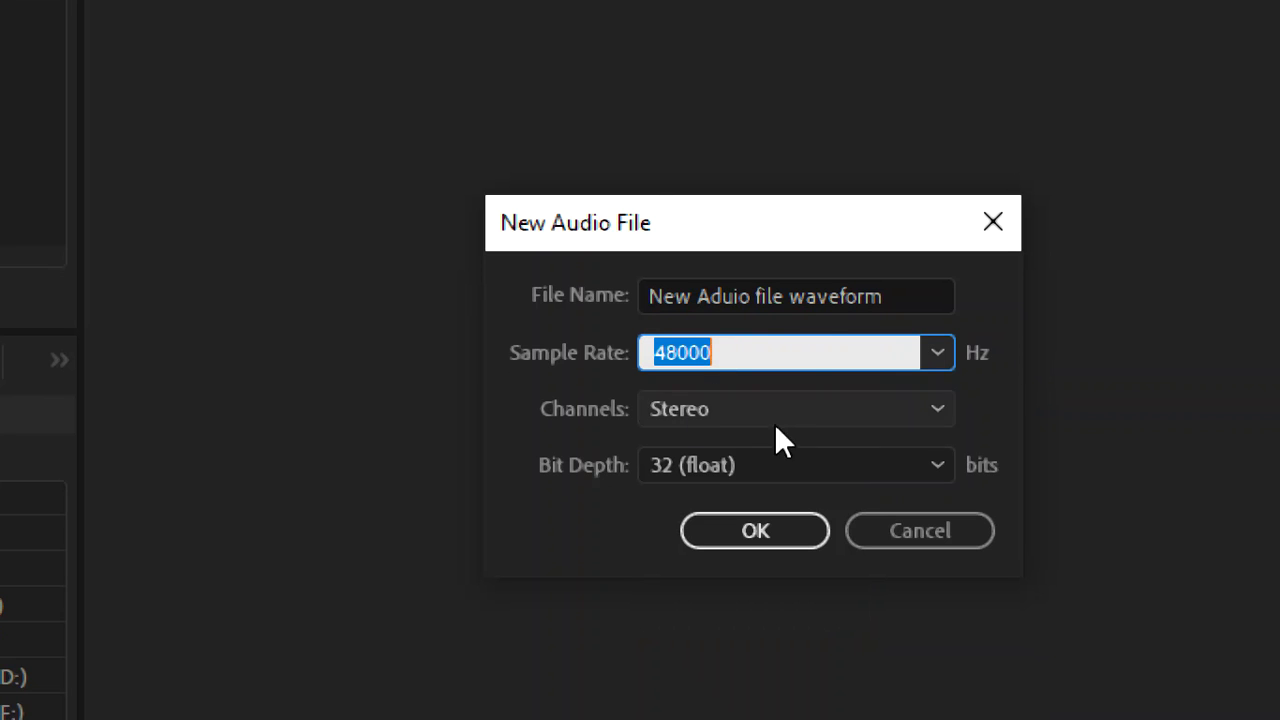
pyautogui.click(938, 353)
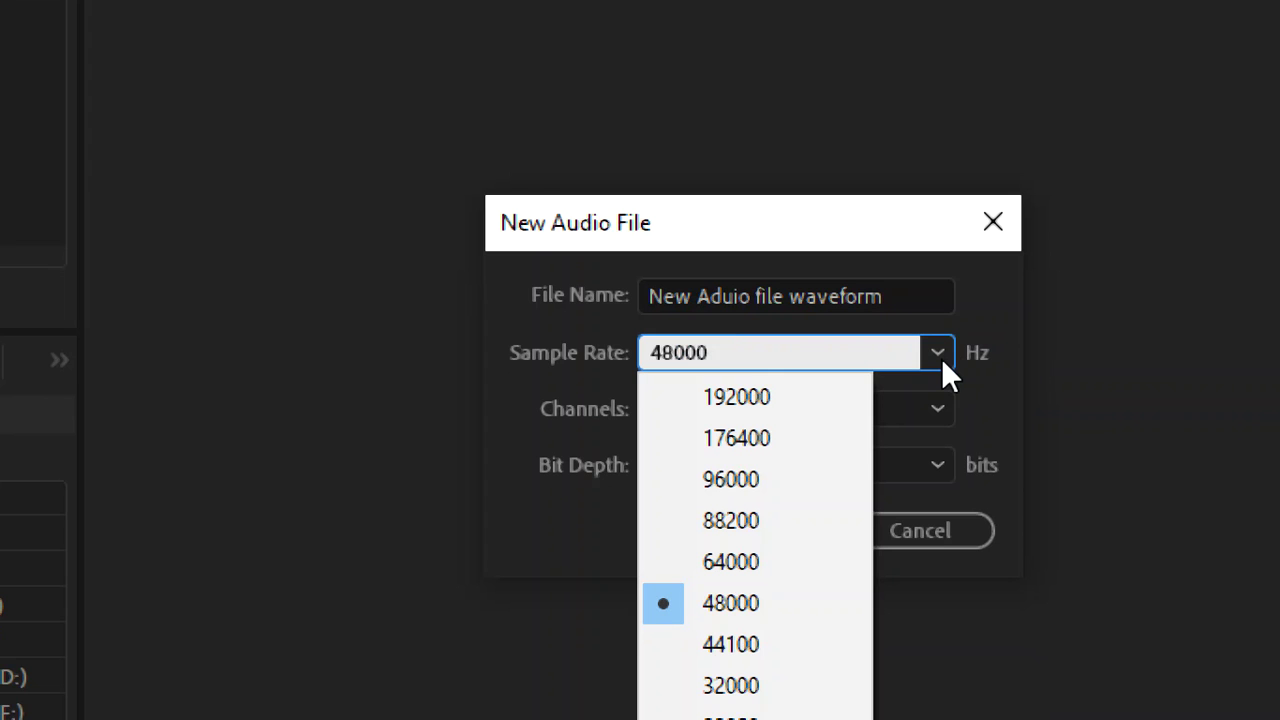
pyautogui.click(773, 645)
pyautogui.doubleClick(771, 354)
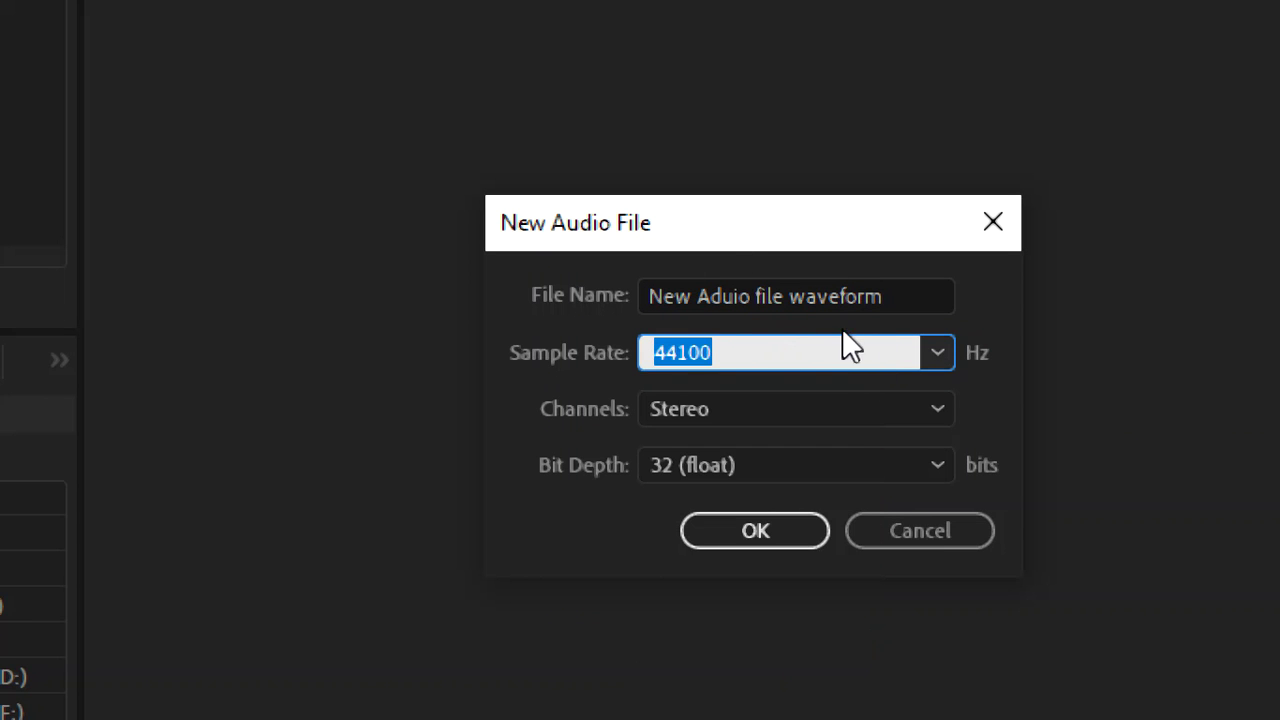
pyautogui.click(1001, 230)
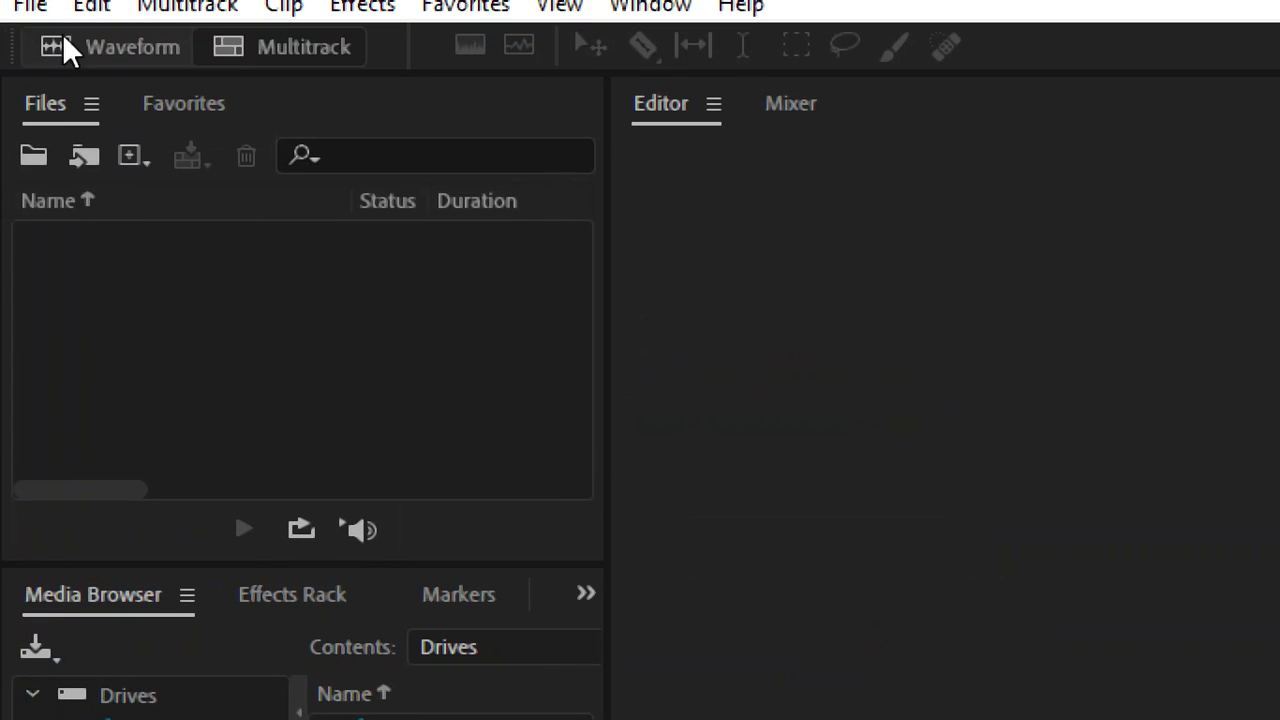
# - Start a new waveform audio file with a sample rate of 44100 Hz
pyautogui.click(85, 40)
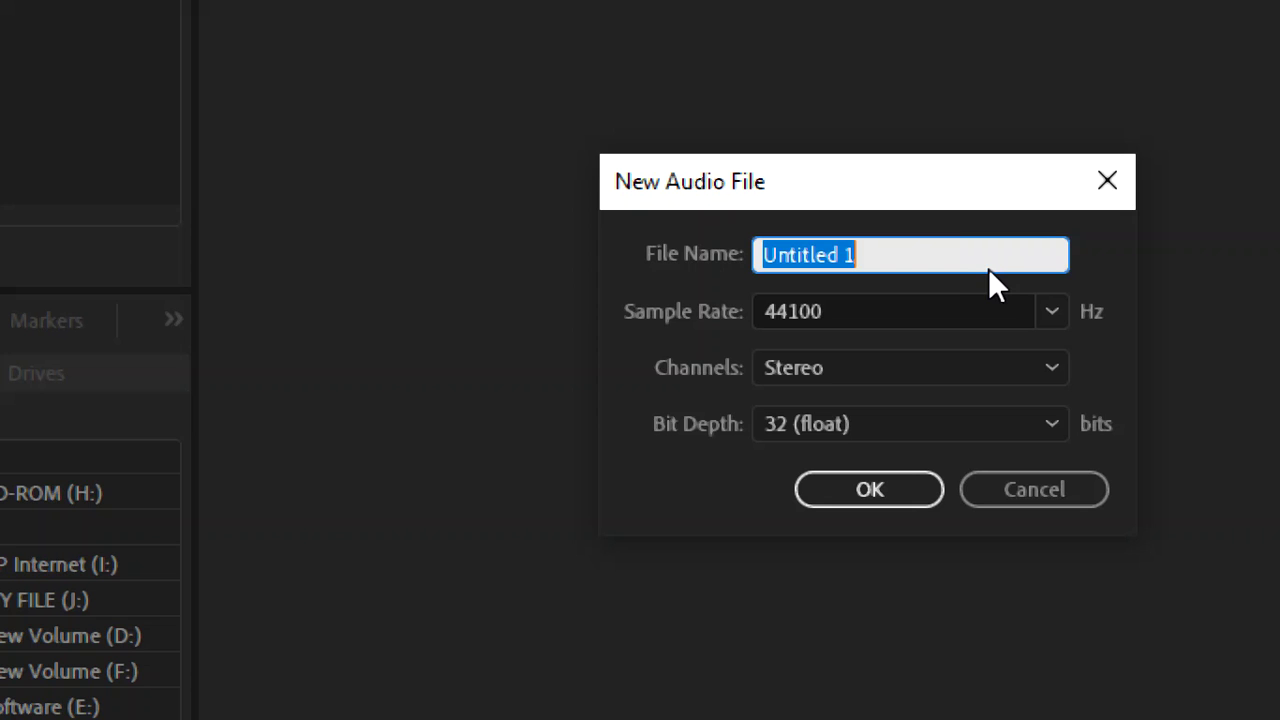
pyautogui.doubleClick(900, 309)
pyautogui.click(789, 310)
pyautogui.click(896, 319)
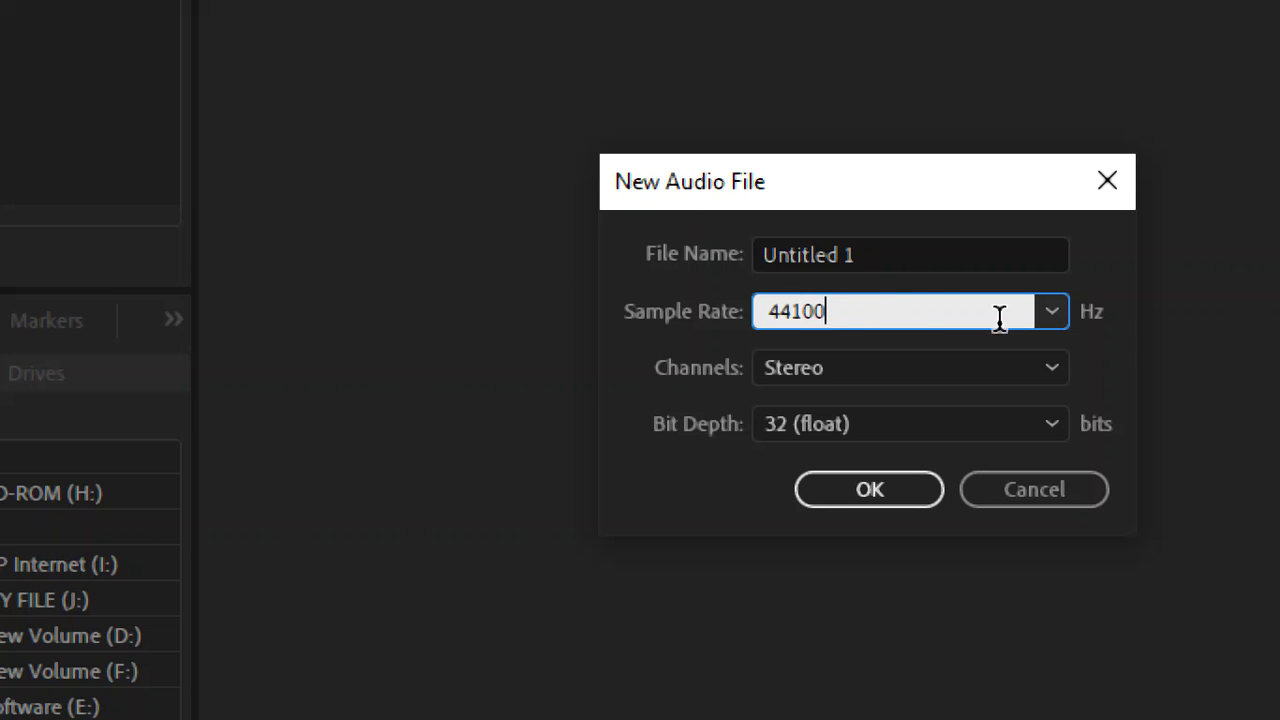
pyautogui.click(1053, 310)
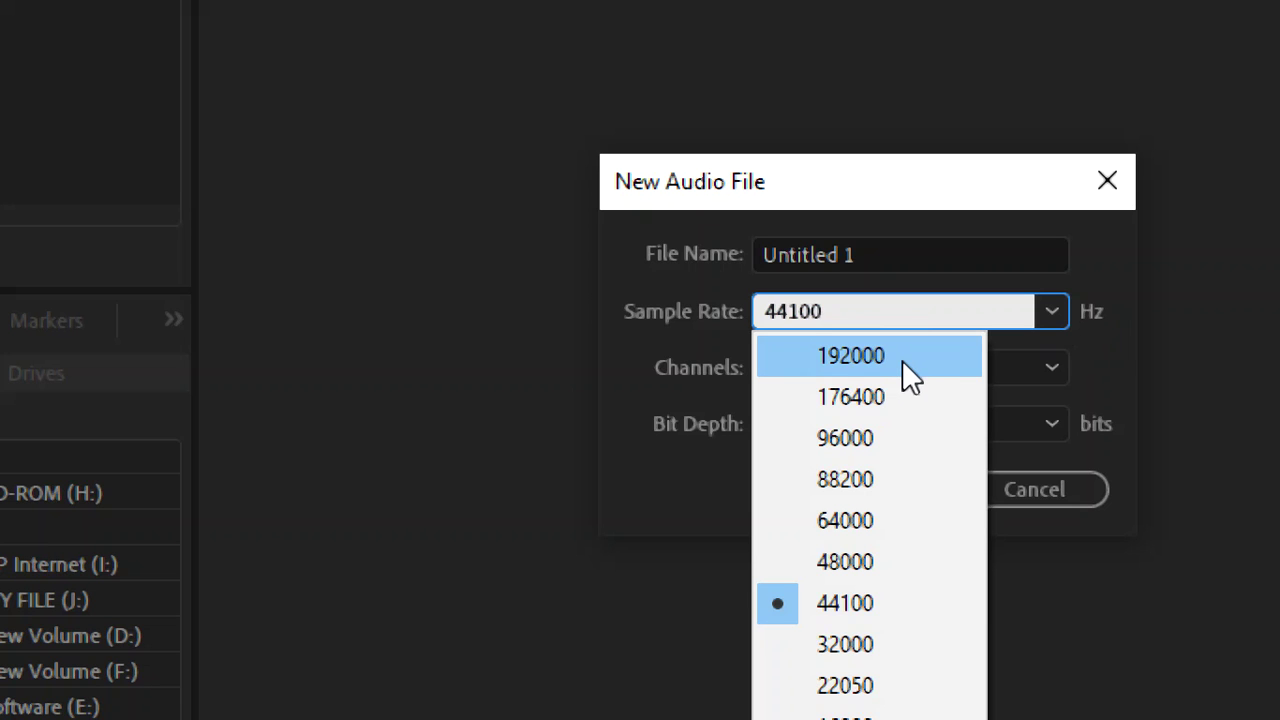
pyautogui.click(872, 602)
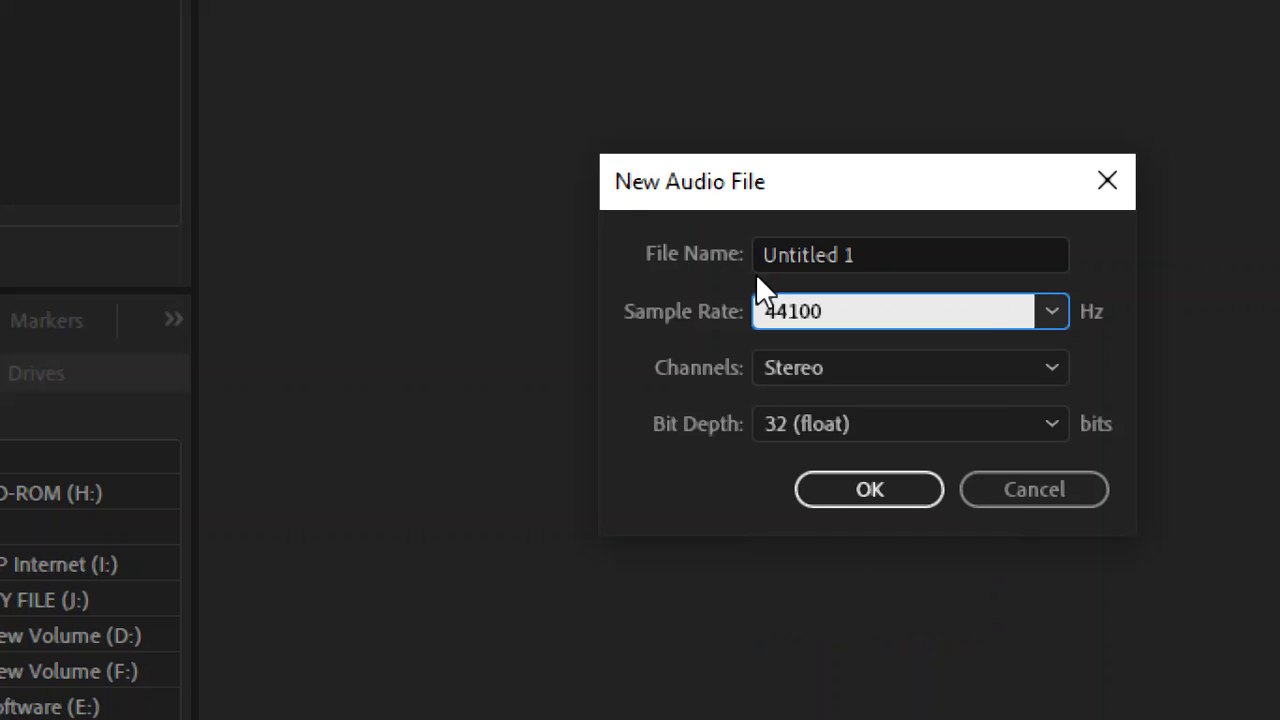
pyautogui.doubleClick(832, 313)
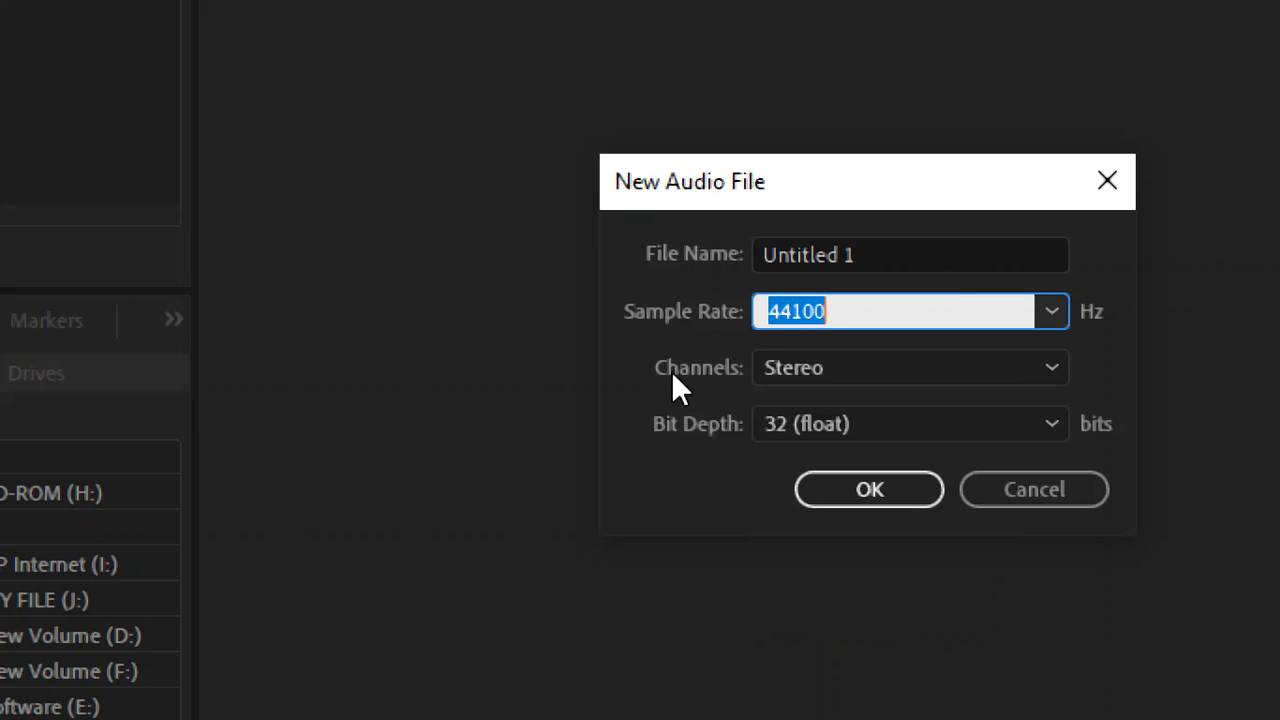
# - Review the channel and bit depth options, and create the file as Stereo with 32 (float) bits
pyautogui.click(889, 365)
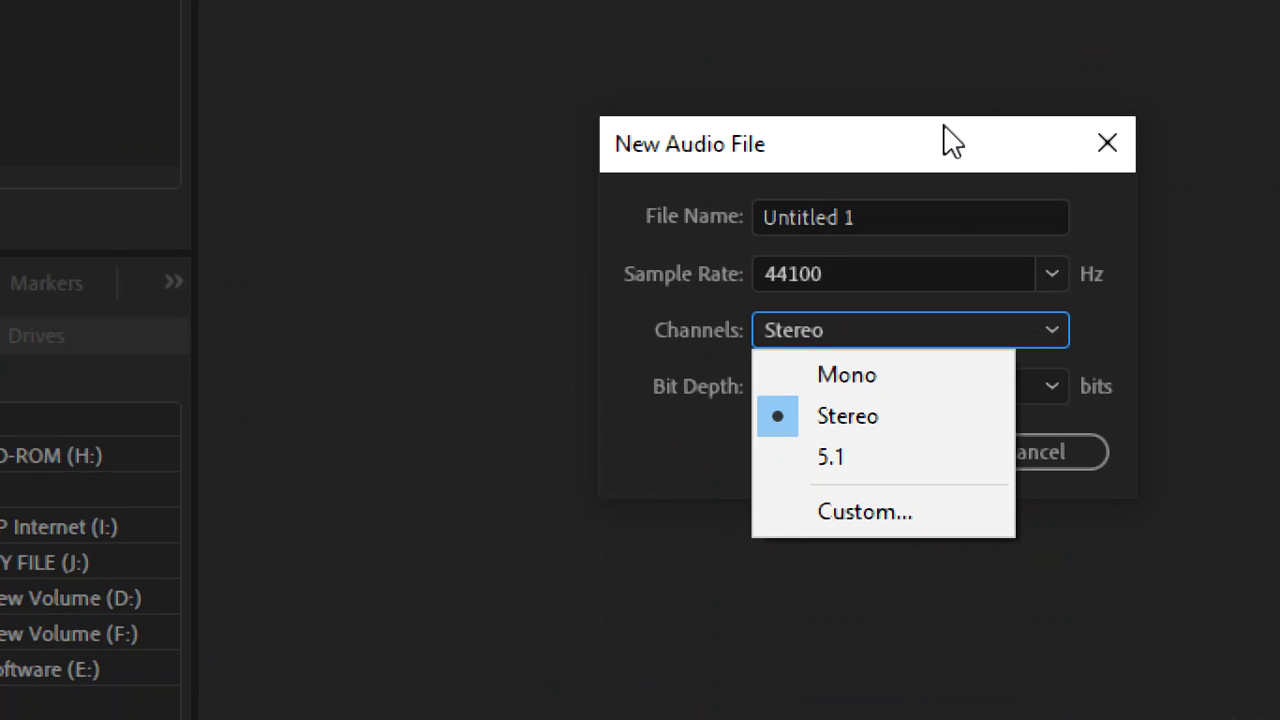
pyautogui.click(641, 342)
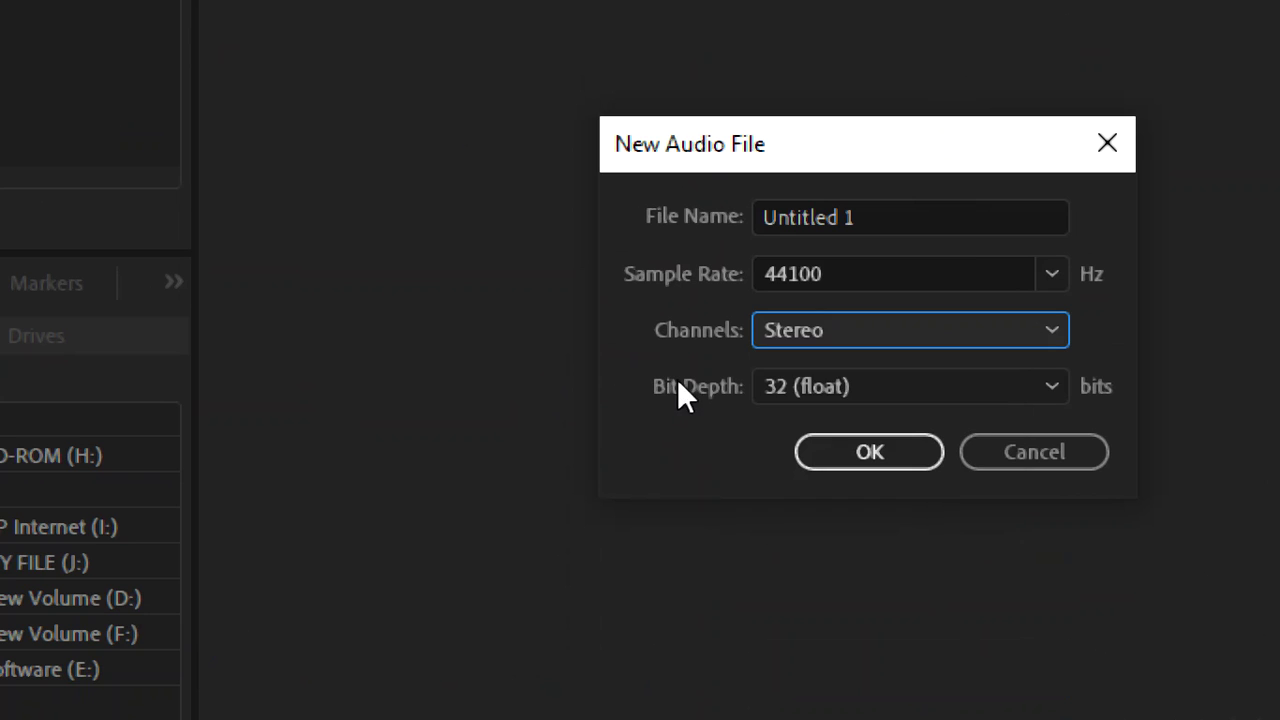
pyautogui.click(859, 386)
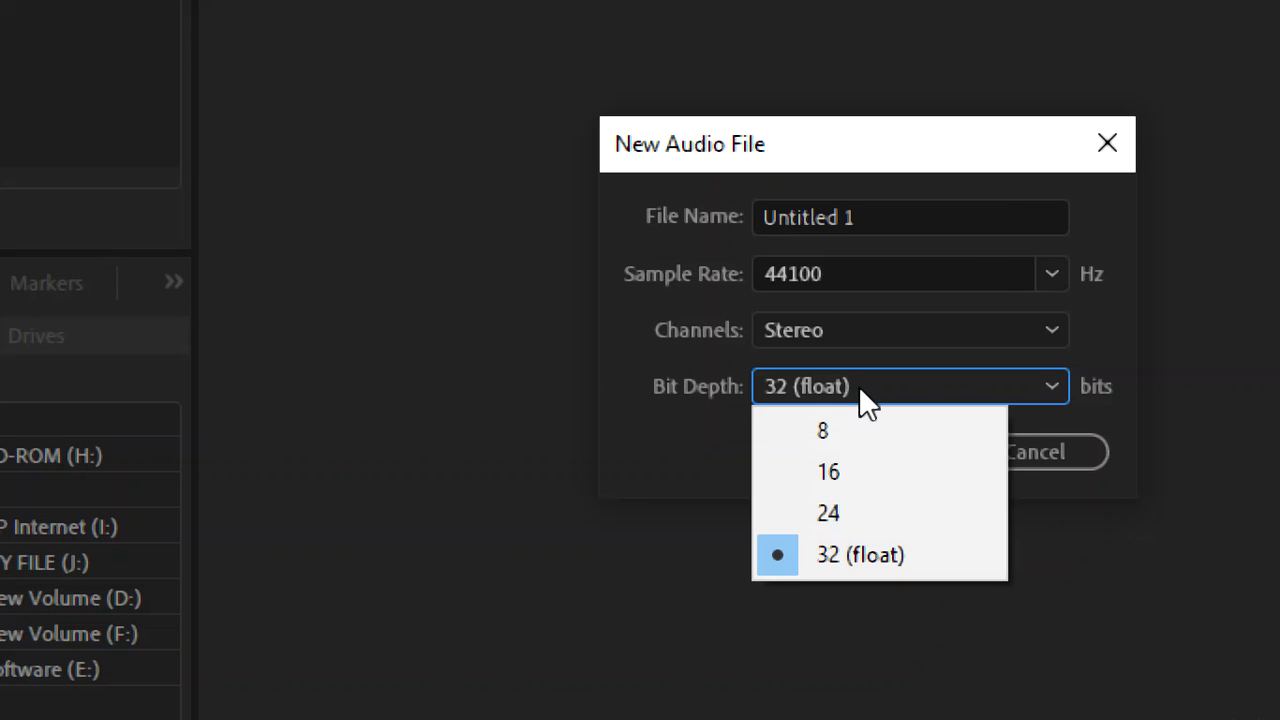
pyautogui.click(630, 457)
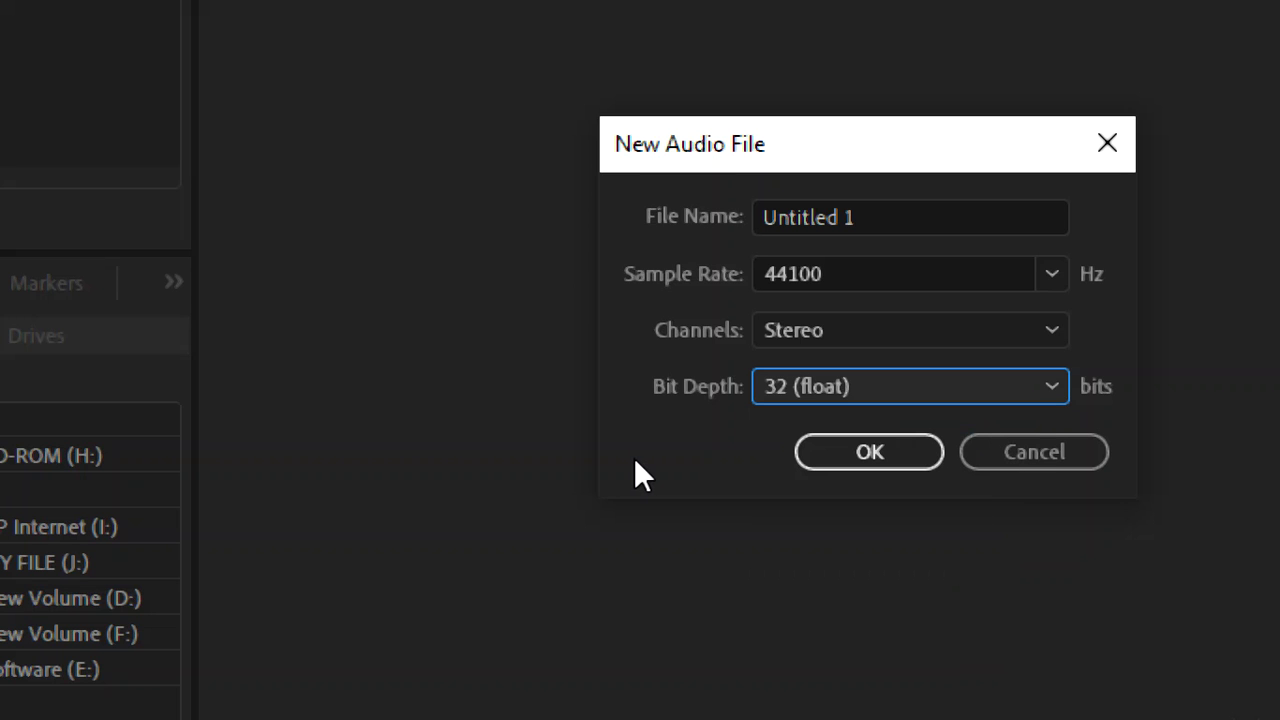
pyautogui.click(986, 386)
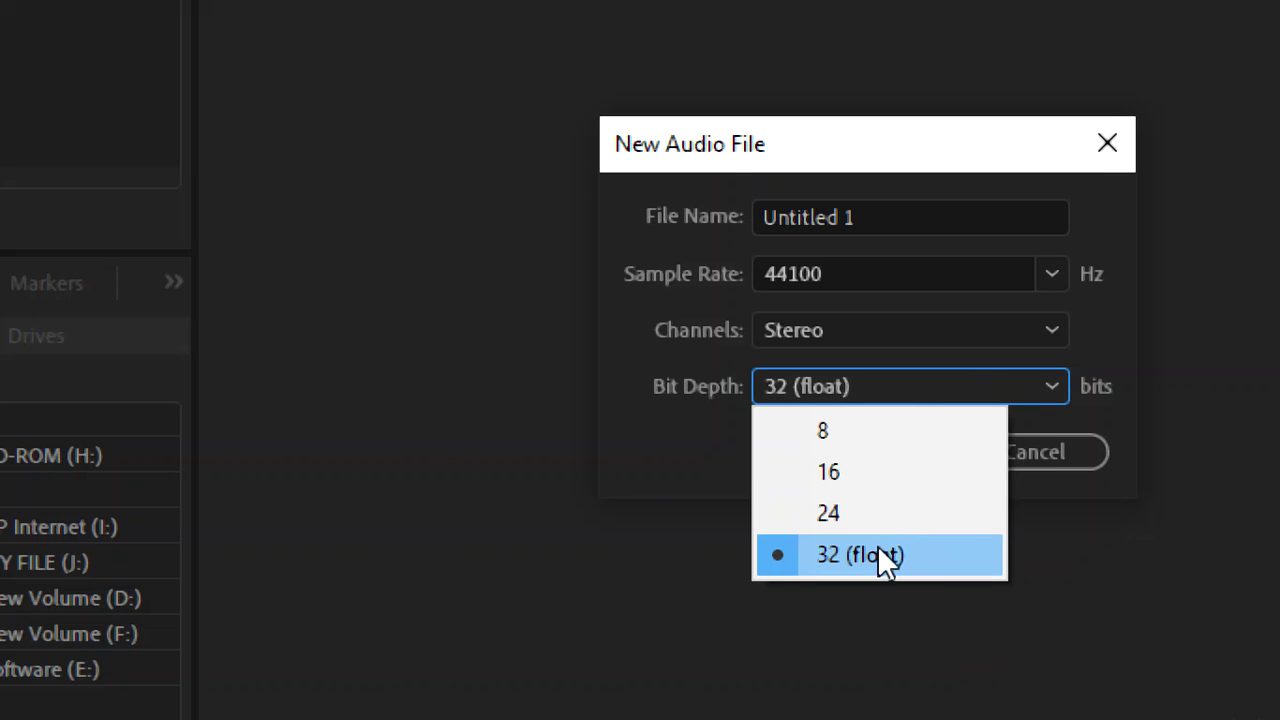
pyautogui.click(607, 440)
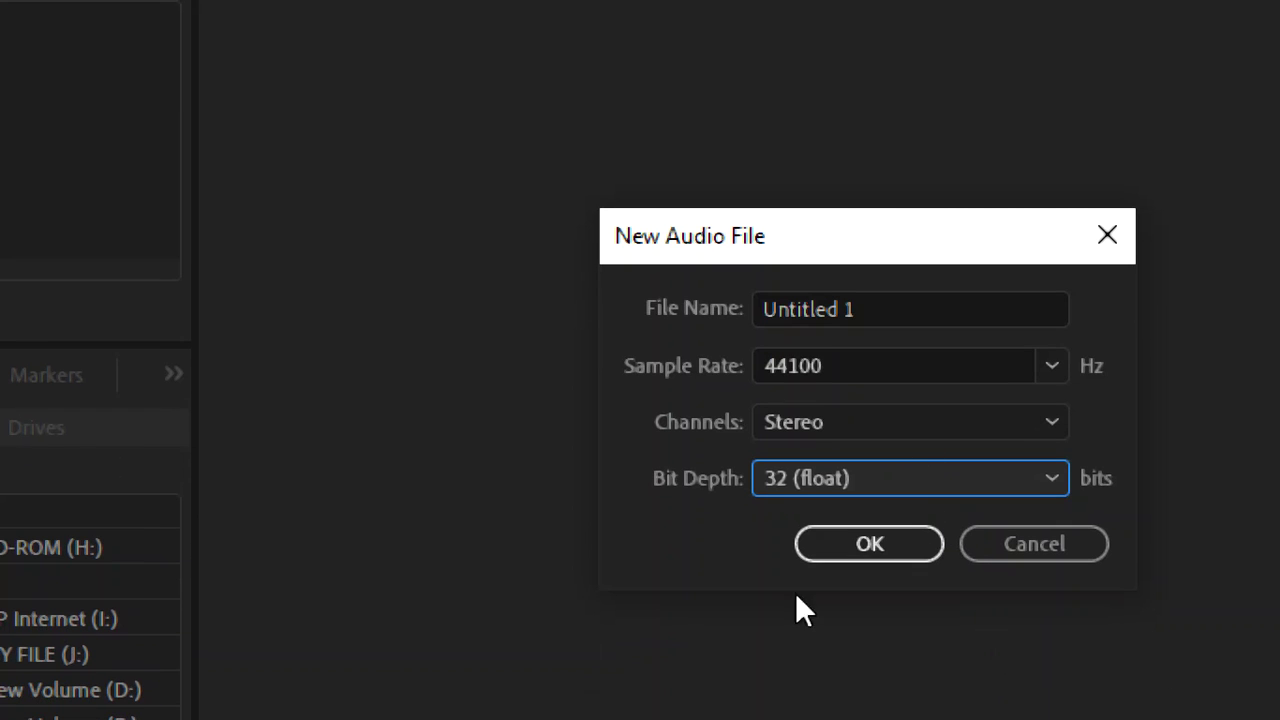
pyautogui.click(894, 542)
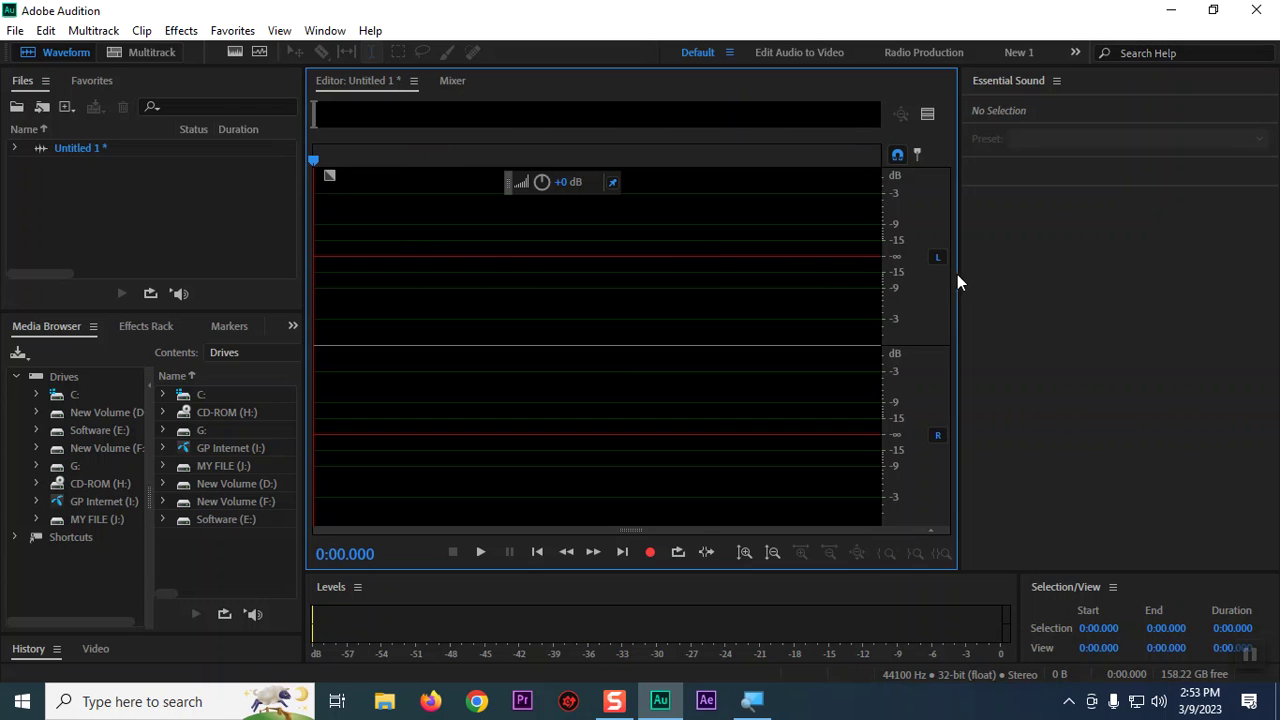
# - Widen the editor panel by narrowing Essential Sound, and switch to the Edit Audio to Video workspace
pyautogui.moveTo(957, 276); pyautogui.dragTo(1055, 274)
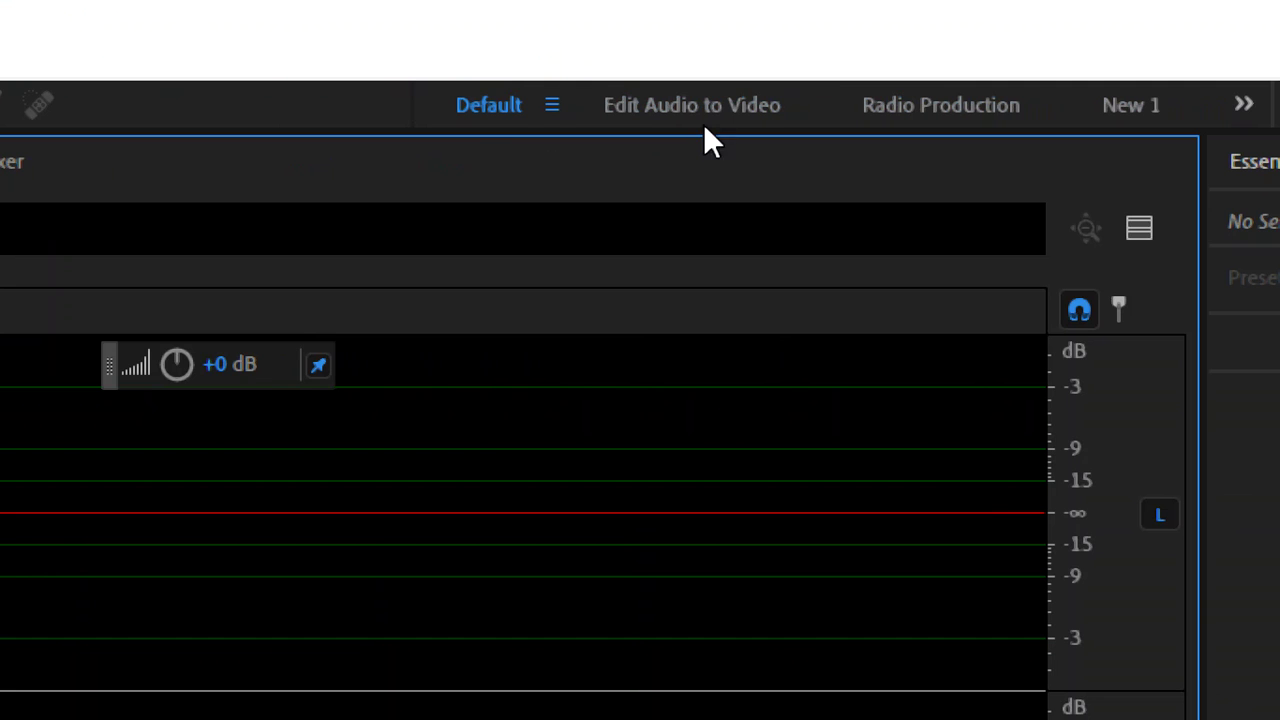
pyautogui.click(737, 103)
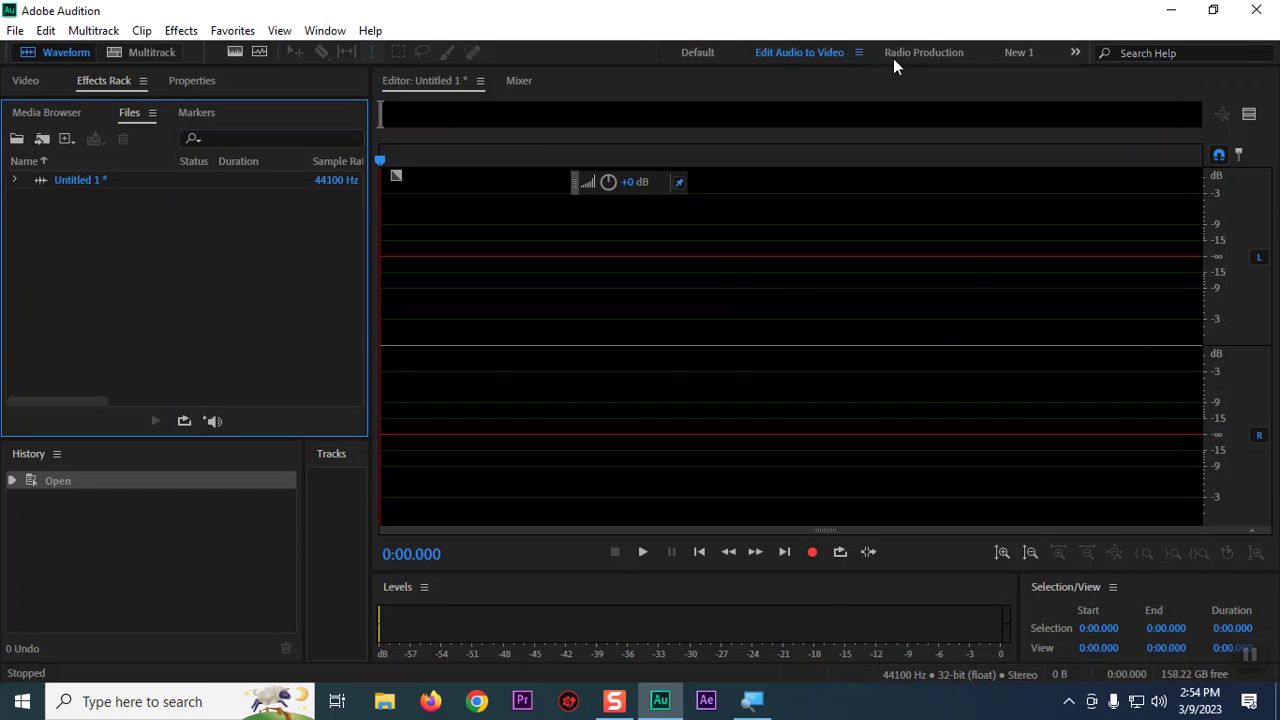
# - Switch to the Radio Production workspace and widen its Metadata panel
pyautogui.click(937, 54)
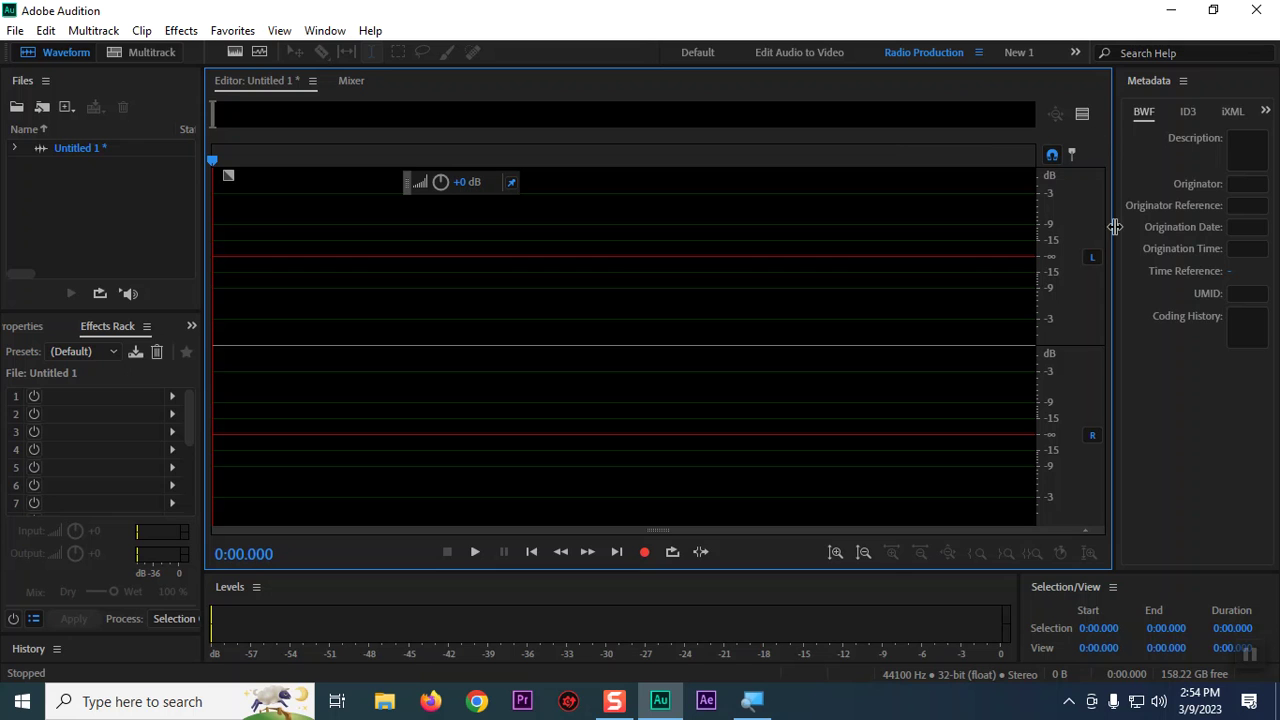
pyautogui.moveTo(1114, 223); pyautogui.dragTo(1070, 222)
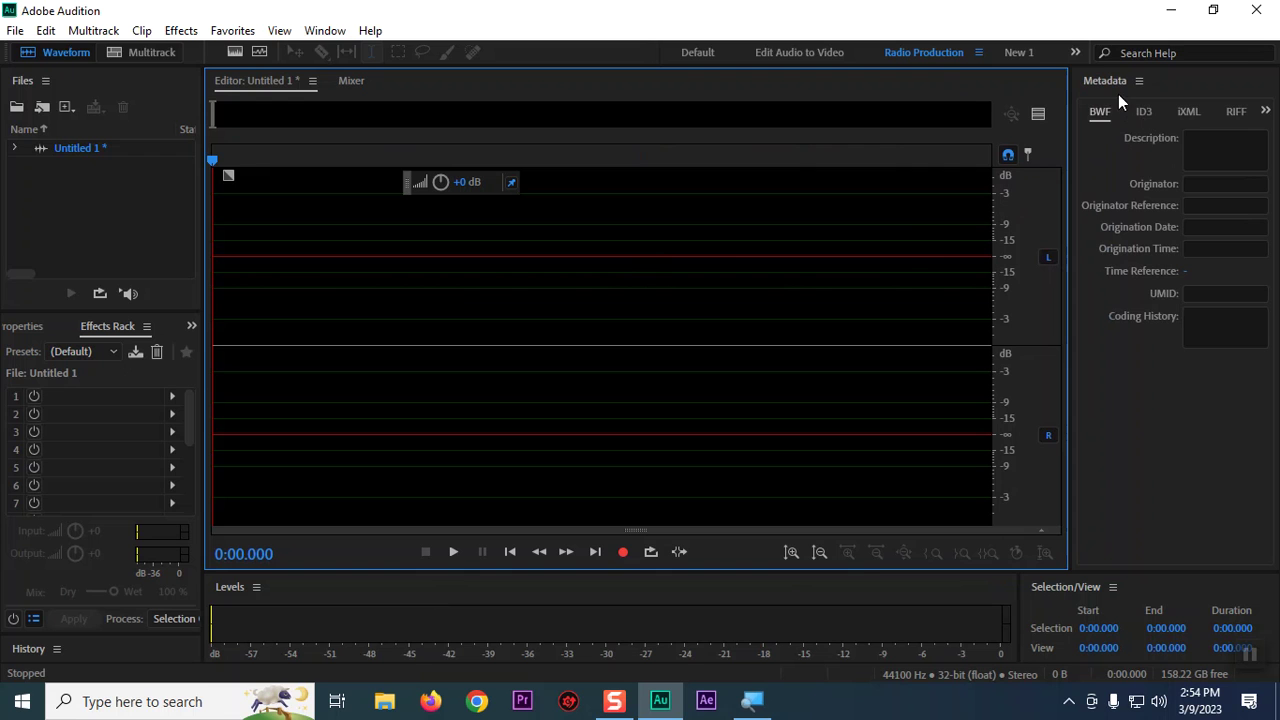
# - Look through the ID3, iXML and RIFF metadata categories and the list of remaining categories
pyautogui.click(1143, 112)
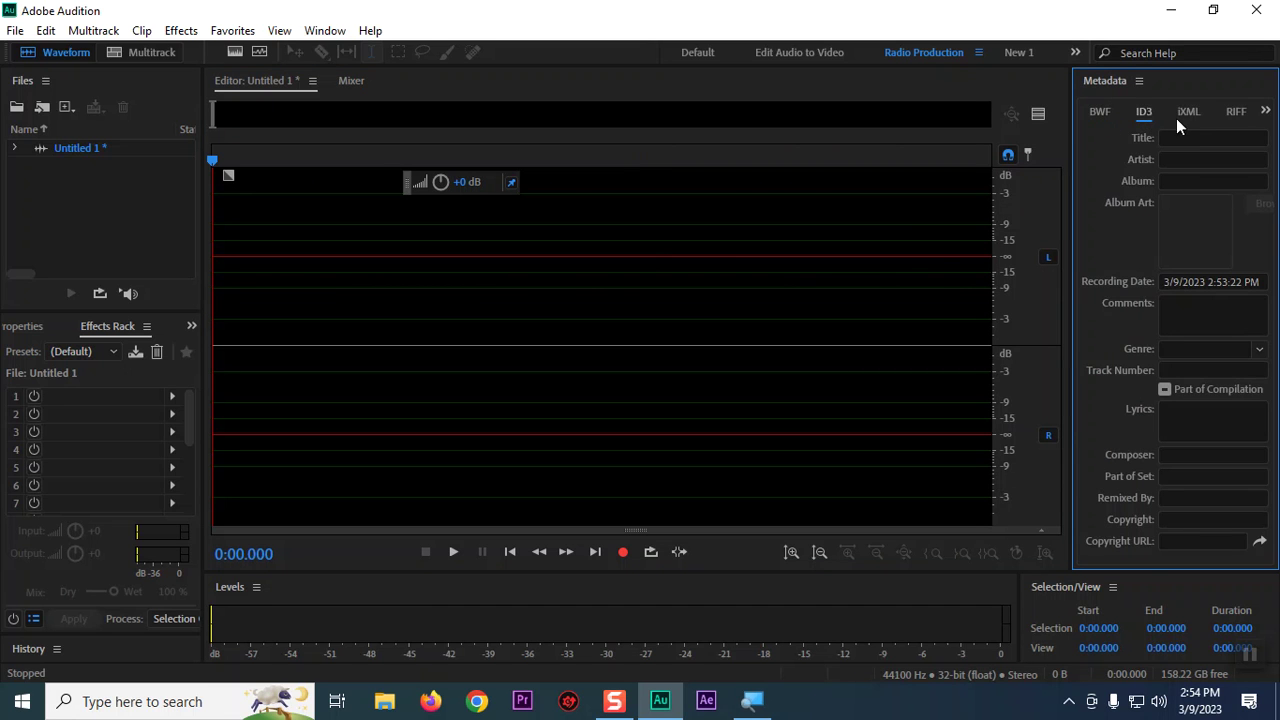
pyautogui.click(1188, 113)
pyautogui.click(1236, 112)
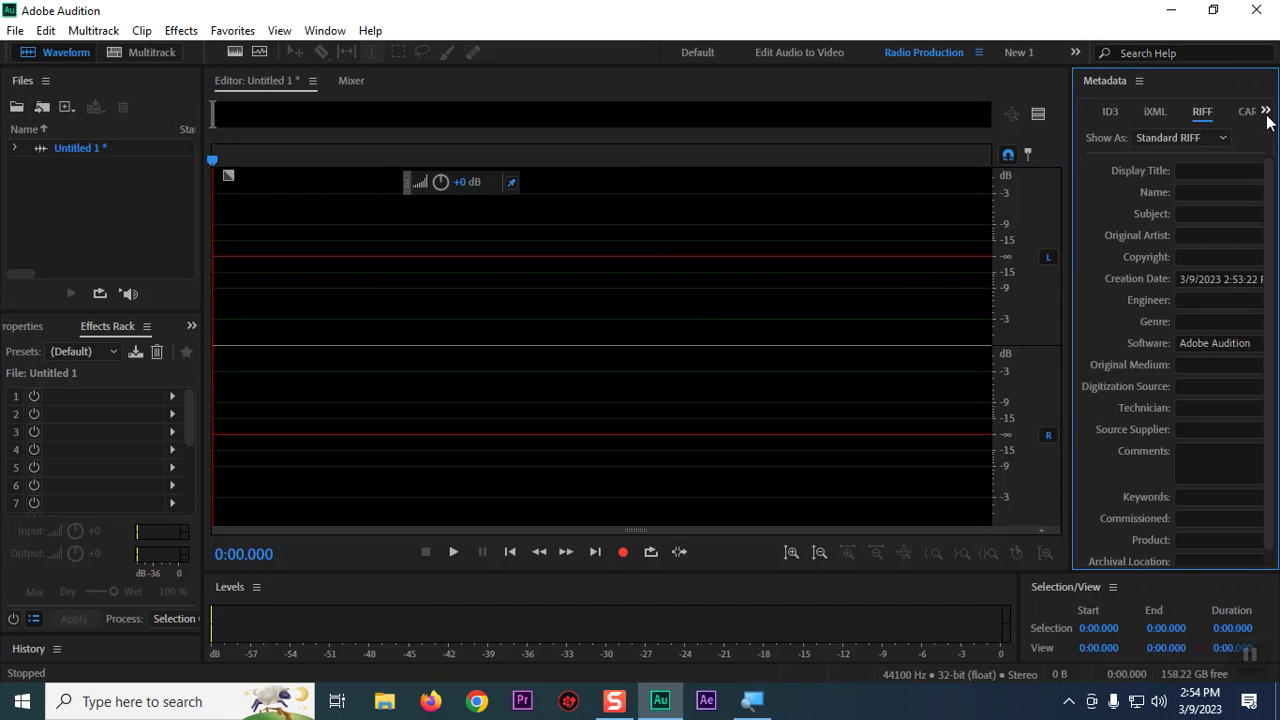
pyautogui.click(1263, 113)
pyautogui.click(1125, 194)
# - Widen the Metadata panel and go through the RIFF fields, from Display Title, Name and Subject to Original Artist and Copyright
pyautogui.moveTo(1071, 303); pyautogui.dragTo(1115, 293)
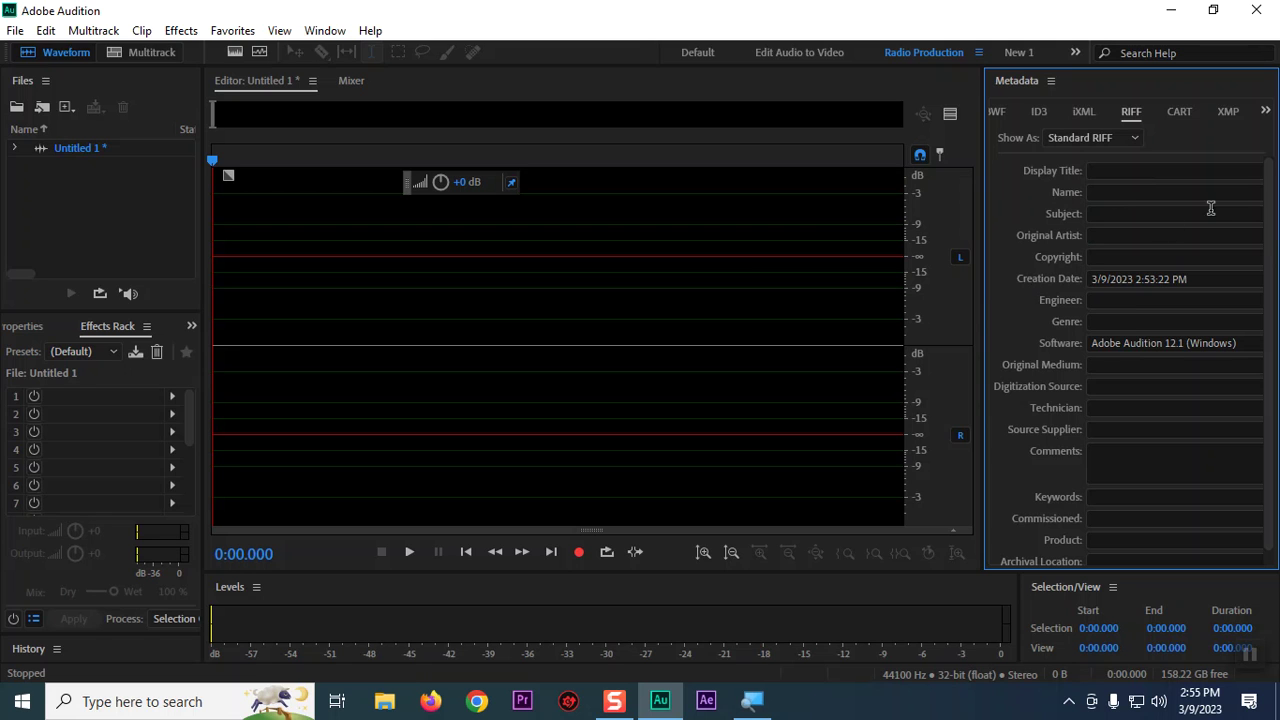
pyautogui.click(1157, 171)
pyautogui.click(1156, 192)
pyautogui.click(1155, 213)
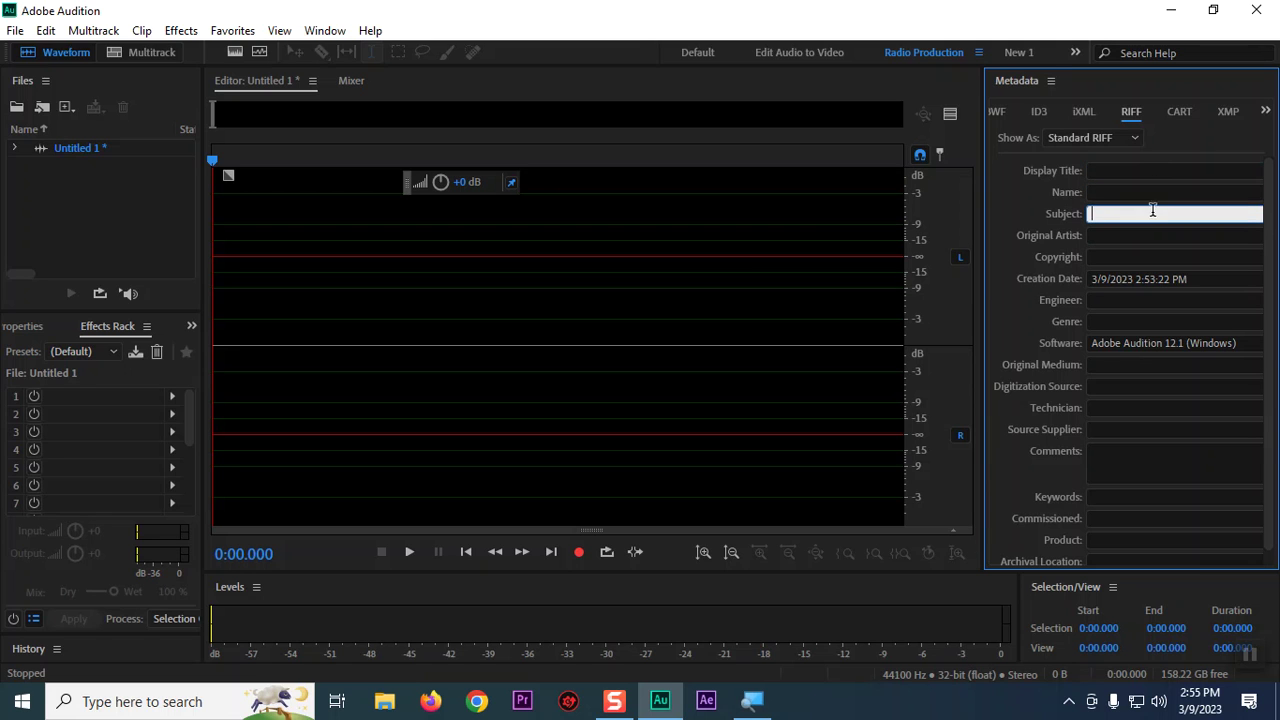
pyautogui.click(1155, 235)
pyautogui.click(1158, 257)
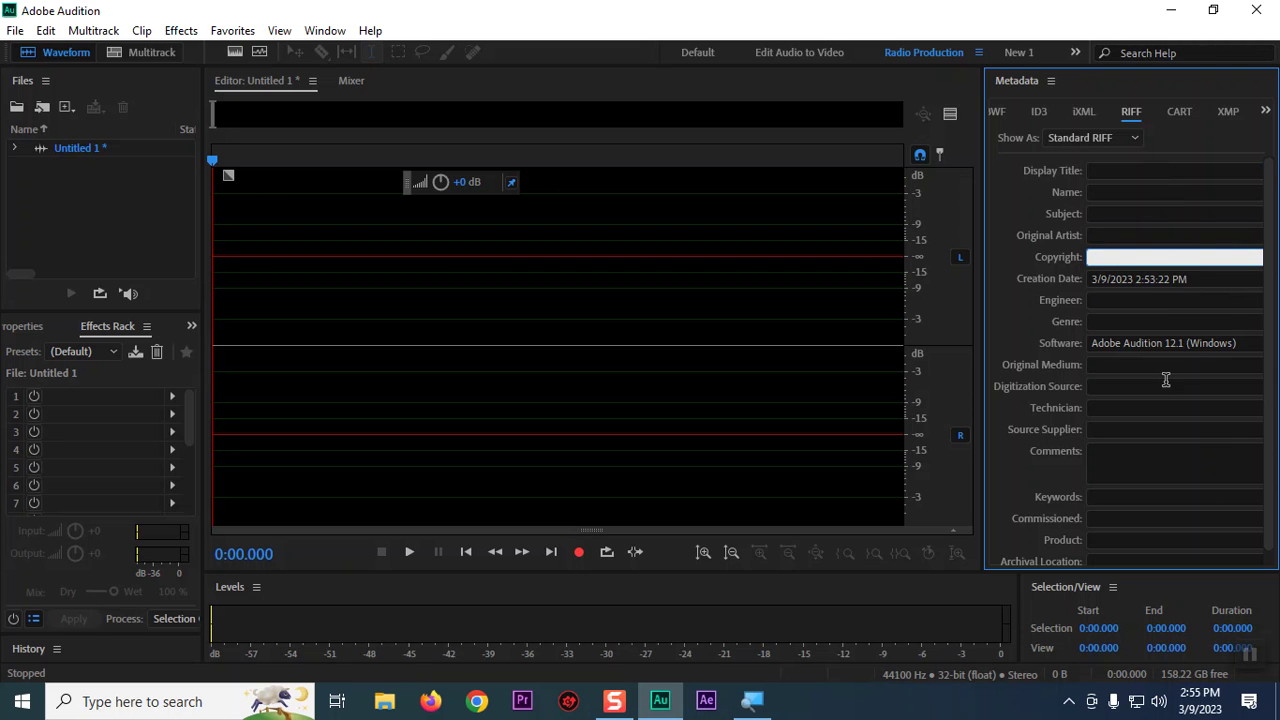
pyautogui.scroll(-1, 1166, 395)
pyautogui.scroll(1, 1155, 395)
pyautogui.click(1013, 183)
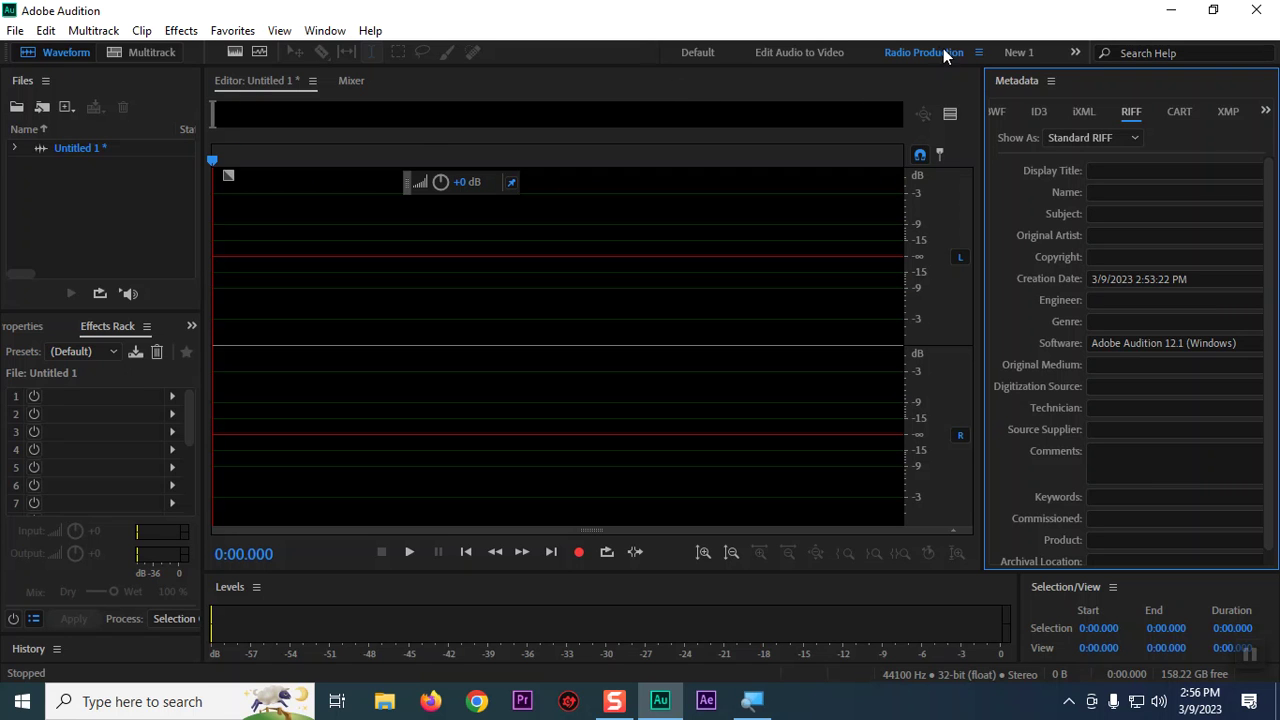
# - Switch to the Default workspace and compare its Files and Favorites panels, ending on Files
pyautogui.click(696, 53)
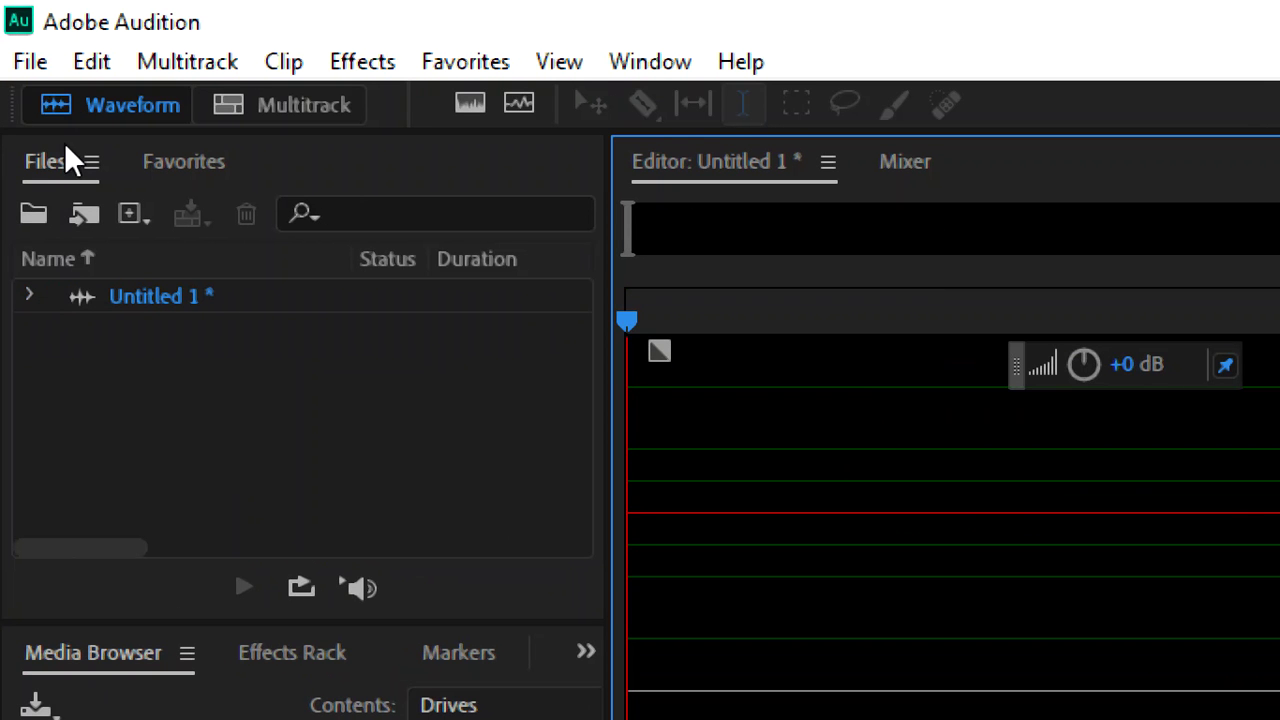
pyautogui.click(53, 167)
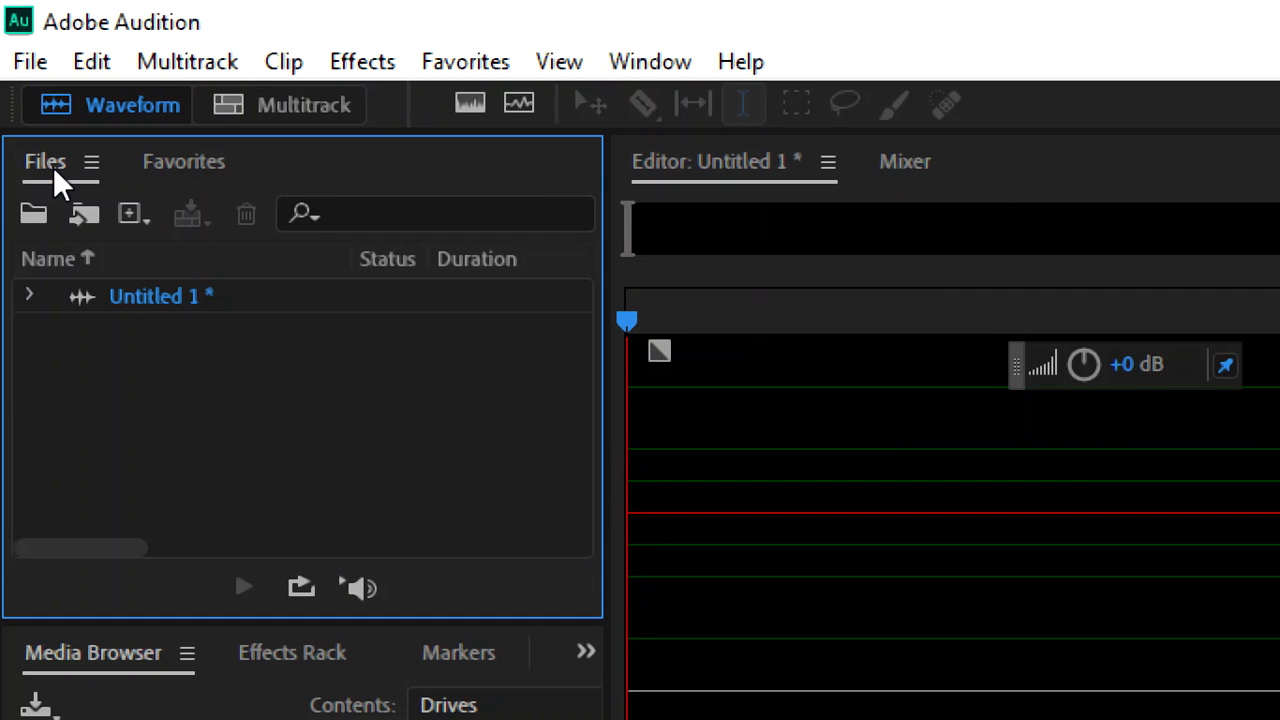
pyautogui.click(190, 163)
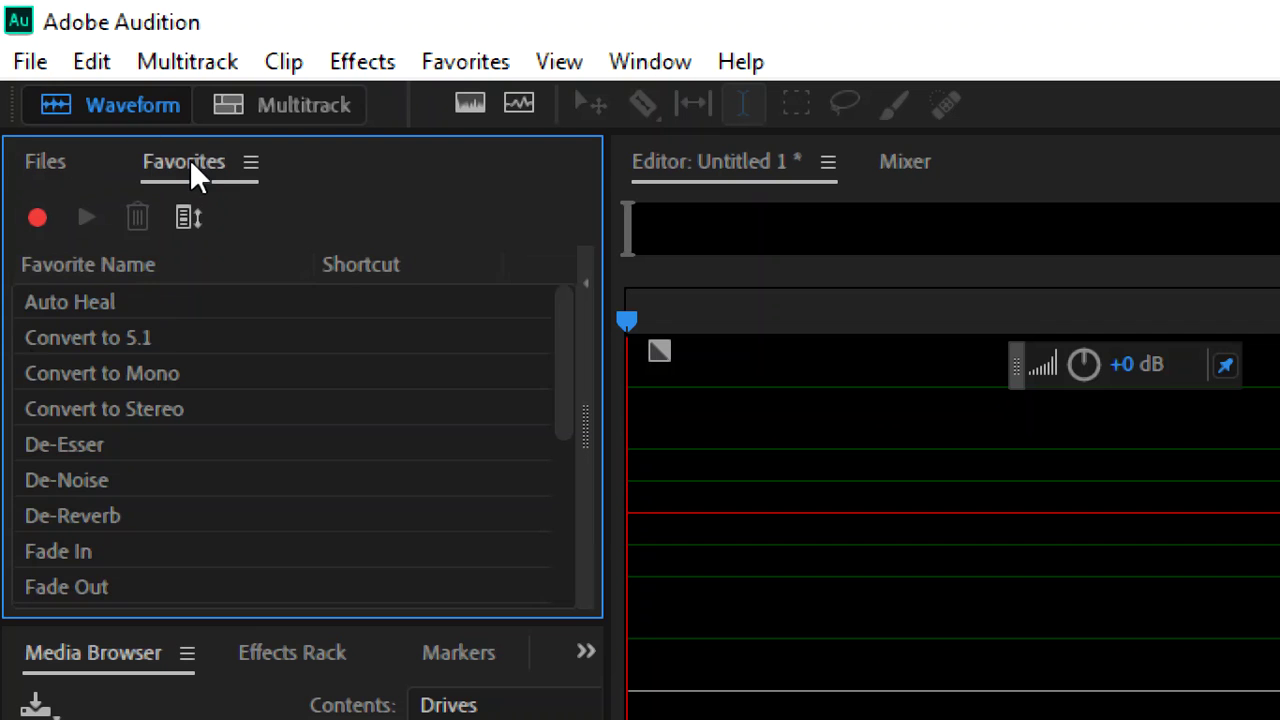
pyautogui.click(50, 161)
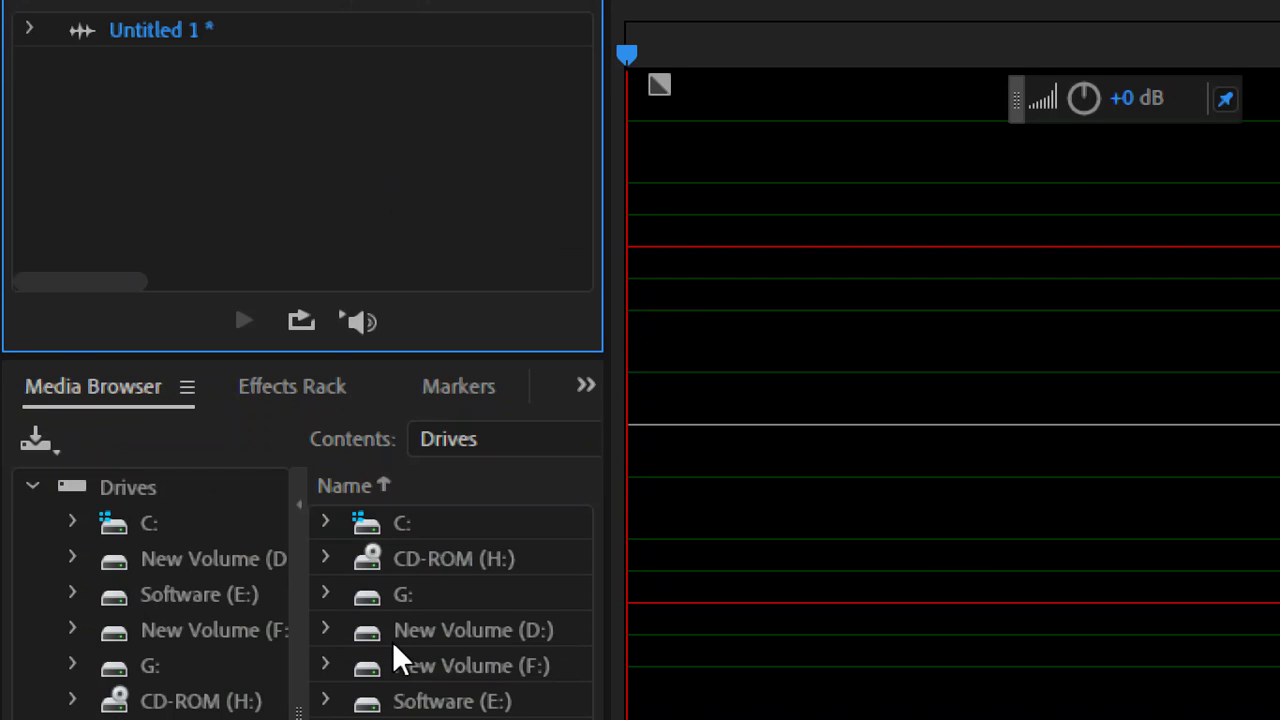
# - Close the Media Browser panel and dock the Effects Rack panel in the same group as Essential Sound
pyautogui.rightClick(74, 390)
pyautogui.click(148, 410)
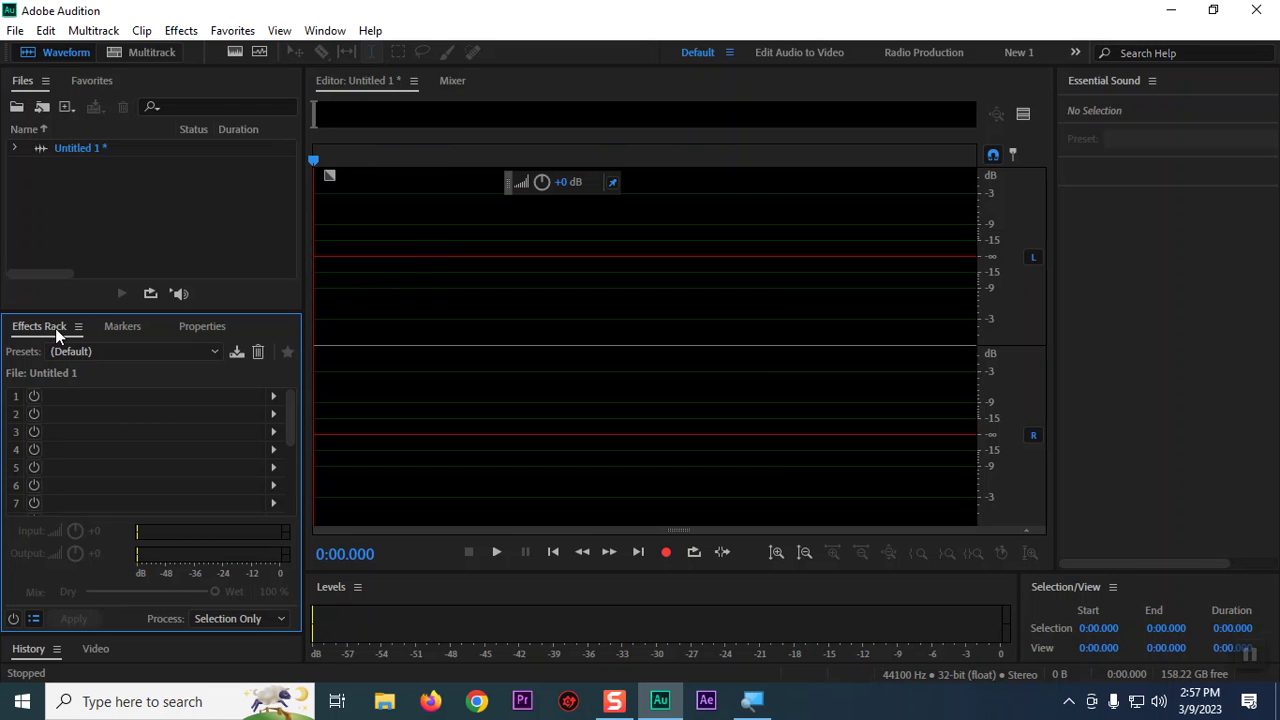
pyautogui.moveTo(55, 328); pyautogui.dragTo(1157, 85)
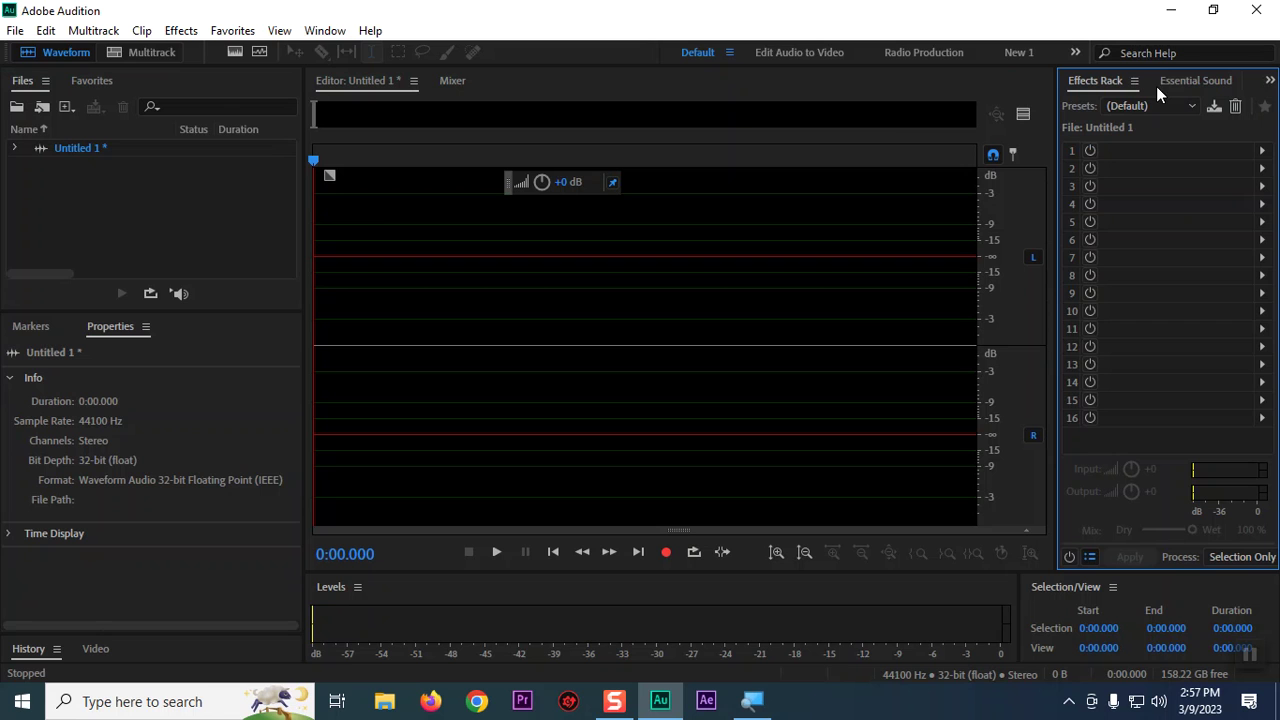
# - Close the Markers panel, and dock Favorites into the Properties panel group with Favorites in front
pyautogui.rightClick(40, 330)
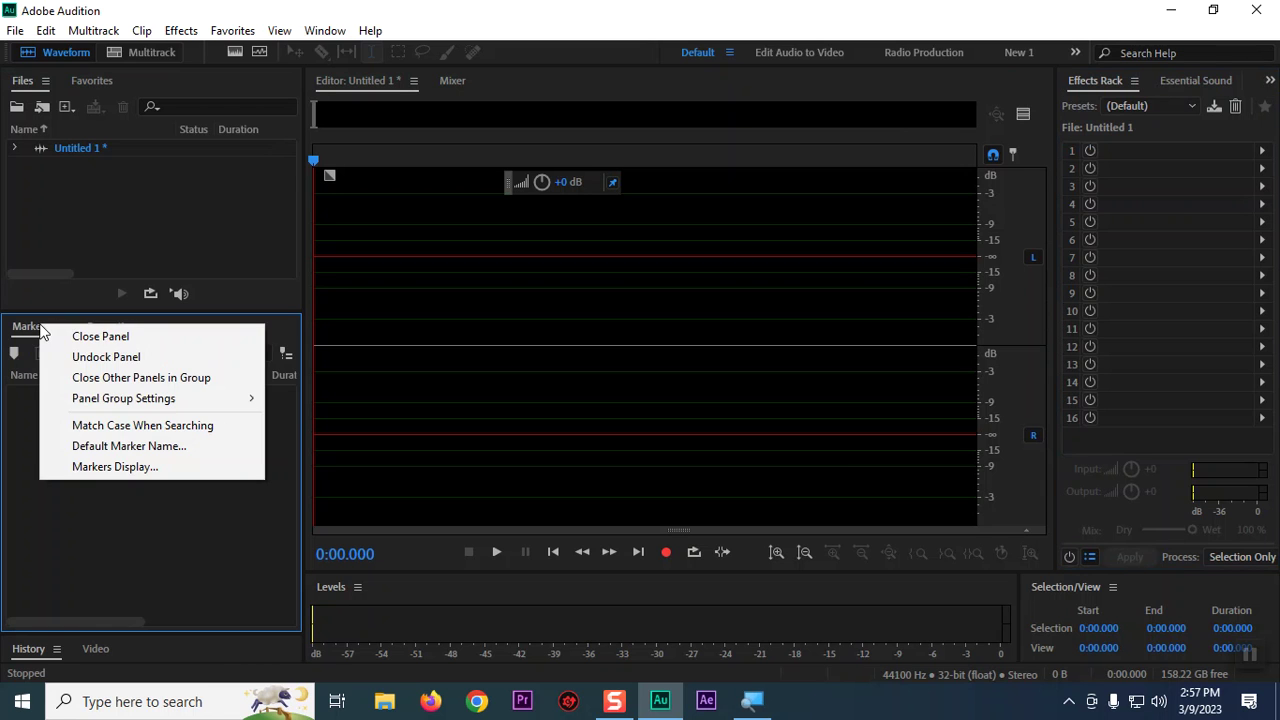
pyautogui.click(79, 332)
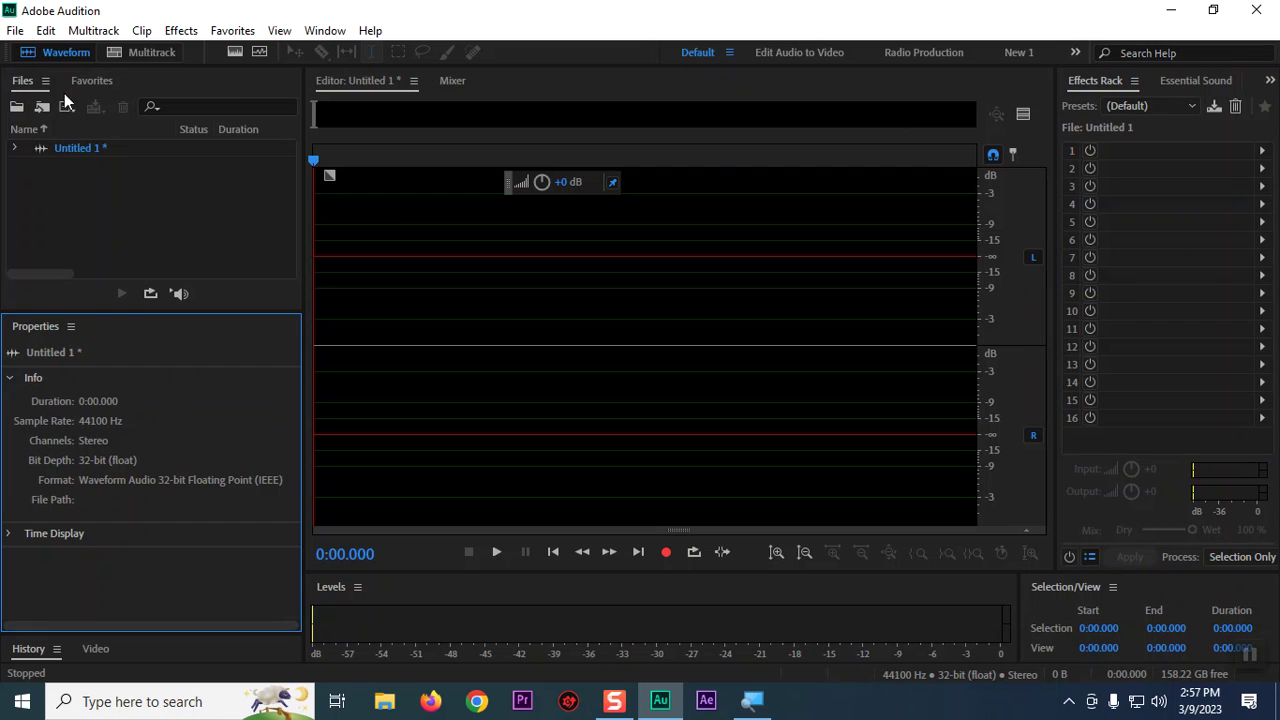
pyautogui.moveTo(92, 76); pyautogui.dragTo(20, 335)
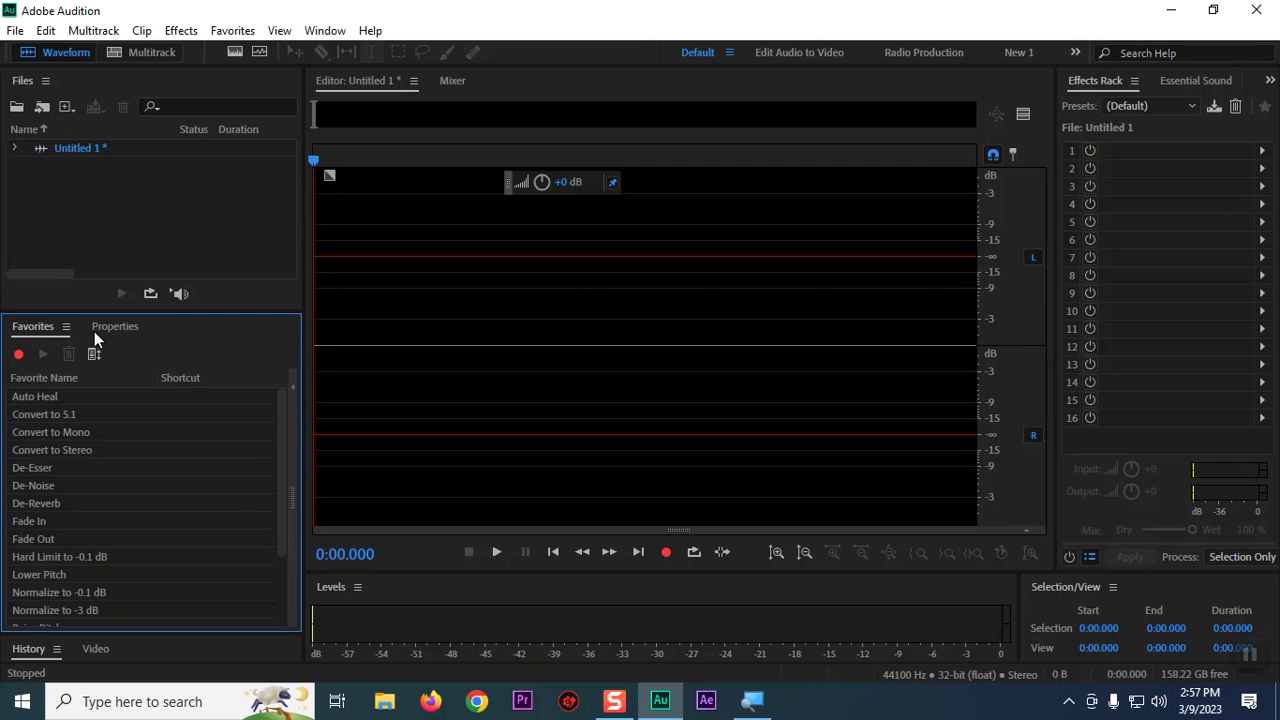
pyautogui.click(100, 331)
pyautogui.click(35, 327)
# - Close the History and Video panels, and widen the Levels panel towards Selection/View
pyautogui.rightClick(40, 651)
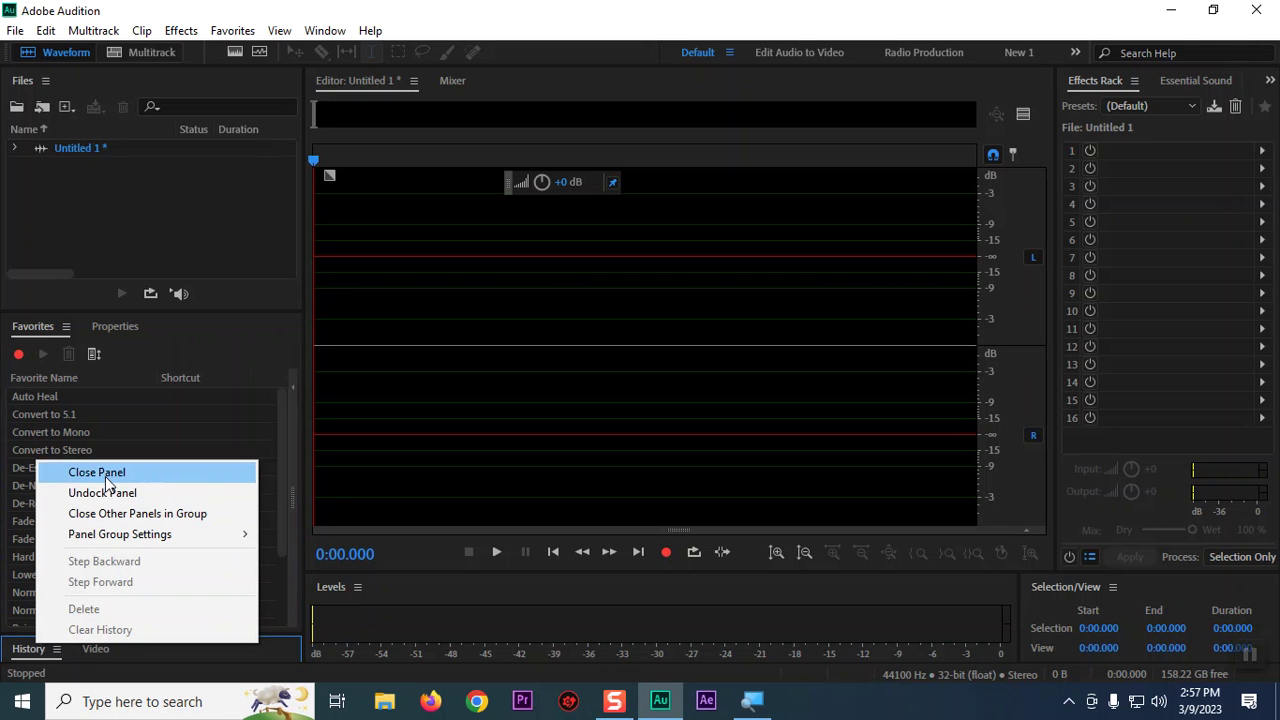
pyautogui.click(106, 472)
pyautogui.rightClick(28, 650)
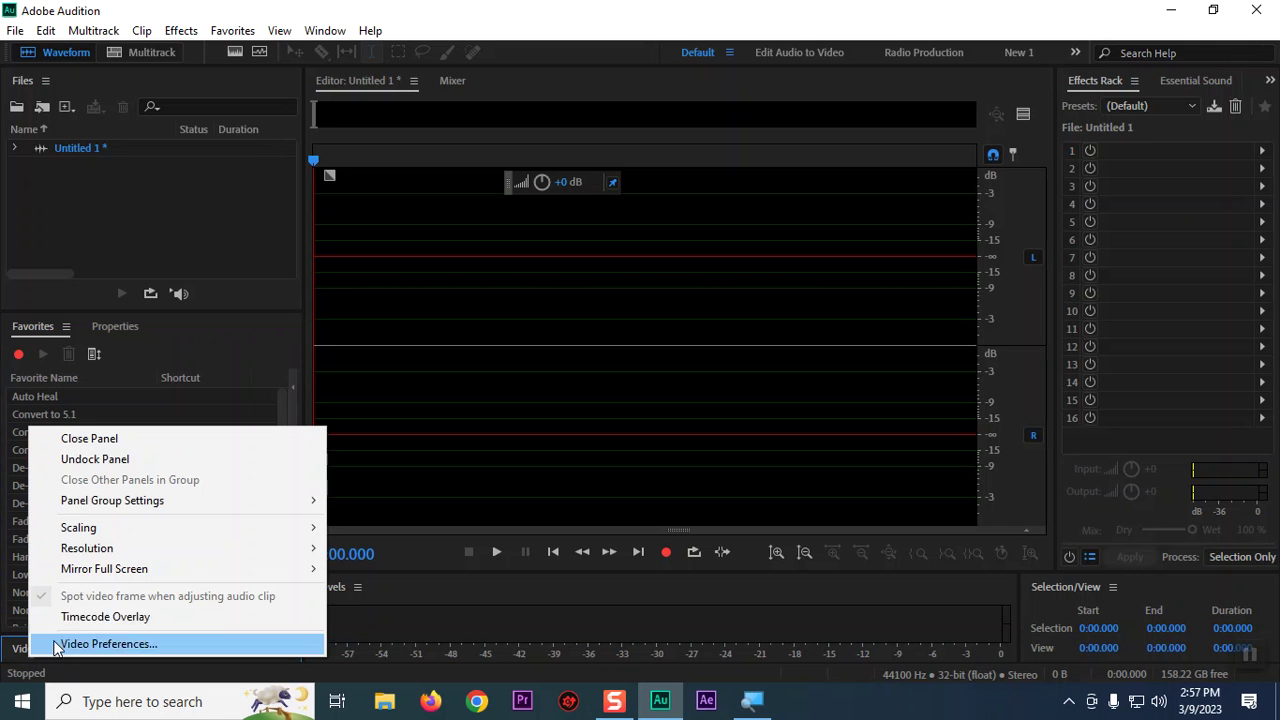
pyautogui.click(104, 447)
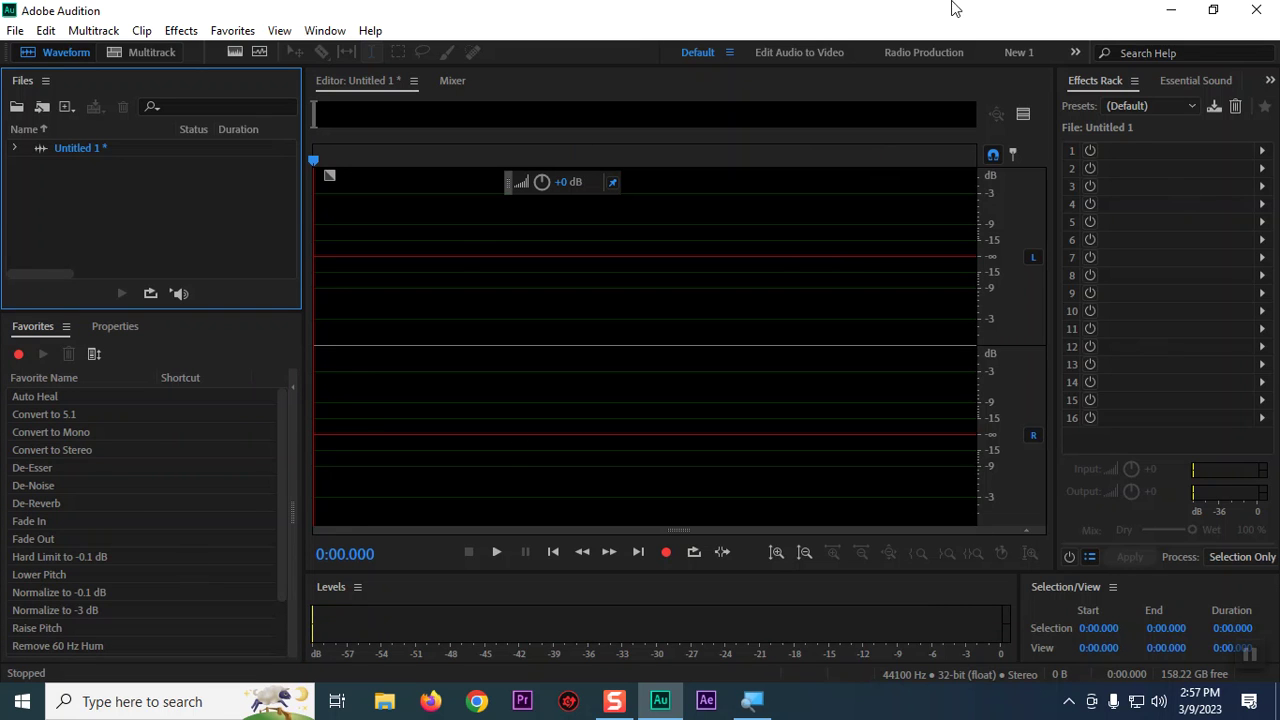
pyautogui.moveTo(1016, 604); pyautogui.dragTo(1057, 603)
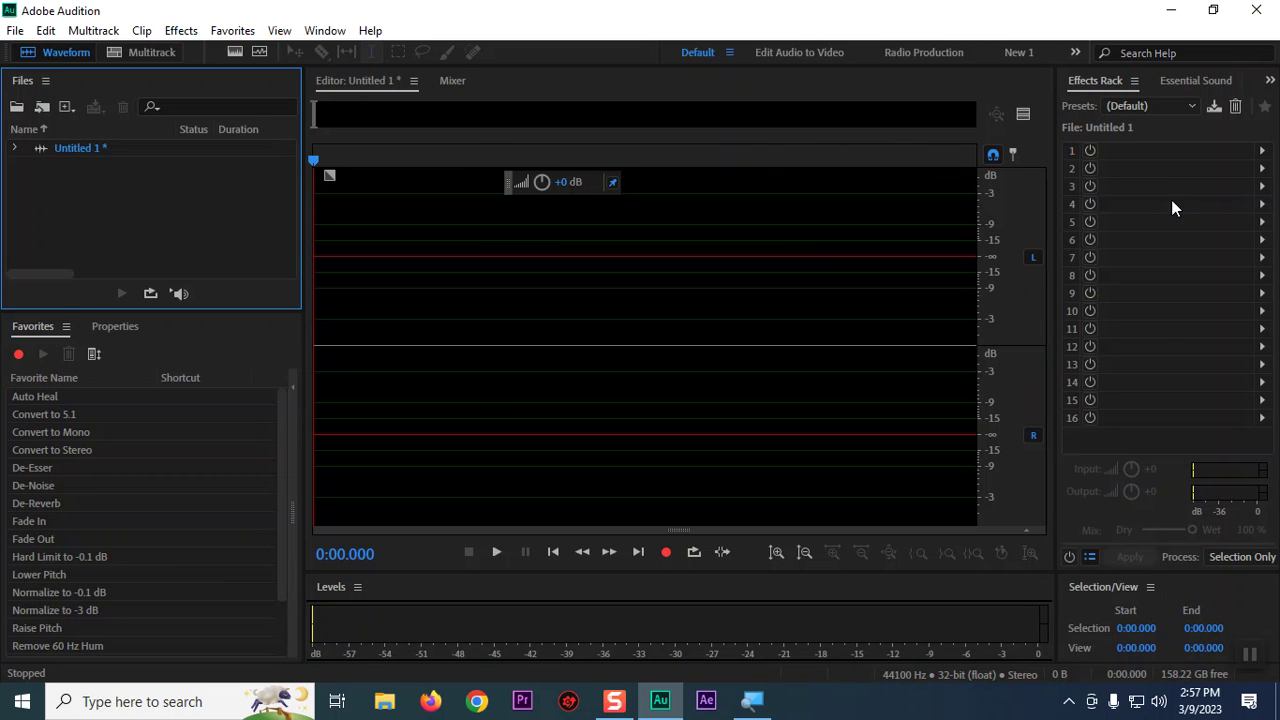
# - Save the rearranged panel layout as a new workspace named New 2
pyautogui.rightClick(684, 51)
pyautogui.click(811, 105)
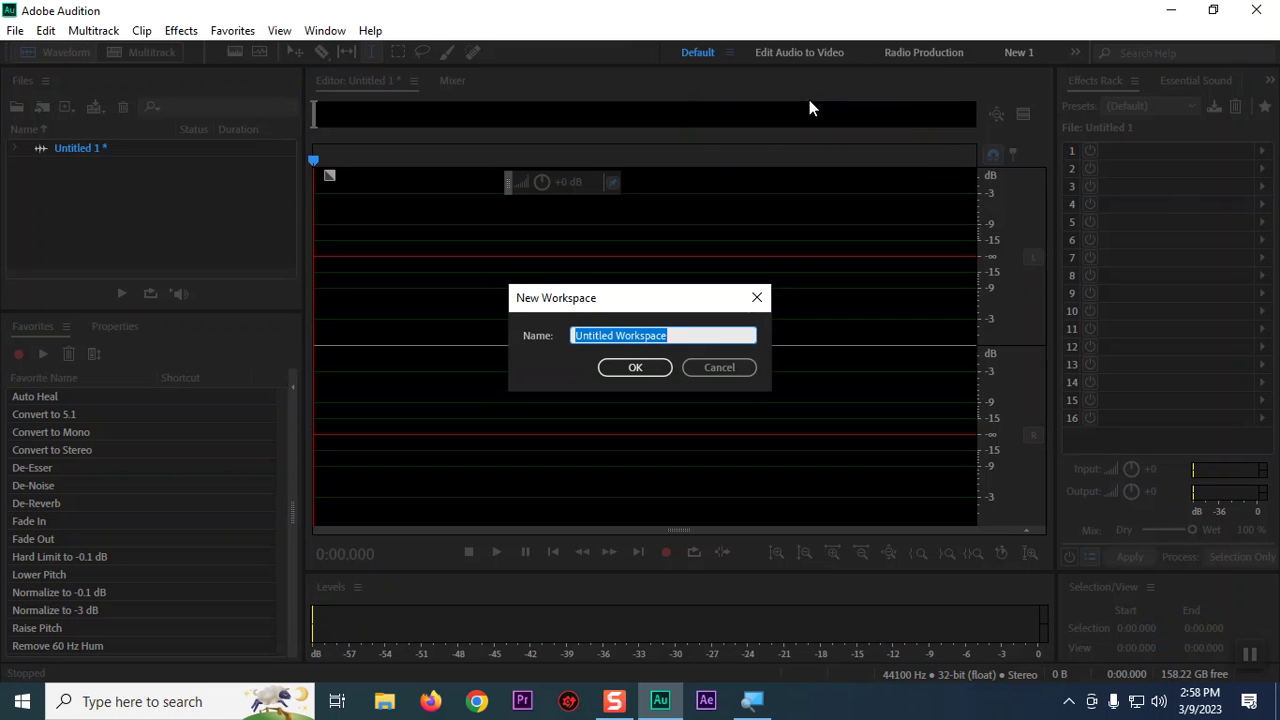
pyautogui.write('N')
pyautogui.press('BackSpace')
pyautogui.write('ew 2')
pyautogui.press('Return')
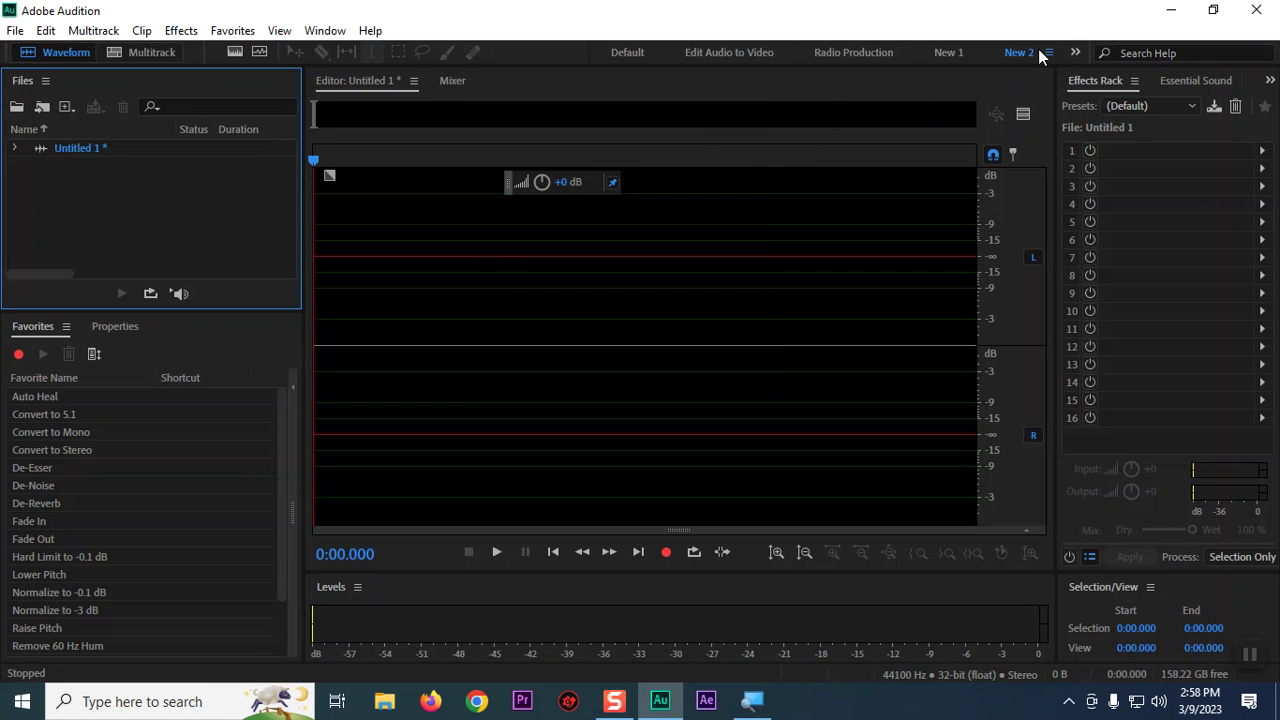
# - Reset the Default workspace to its saved layout, and return to the New 2 workspace
pyautogui.click(626, 52)
pyautogui.rightClick(624, 50)
pyautogui.click(670, 62)
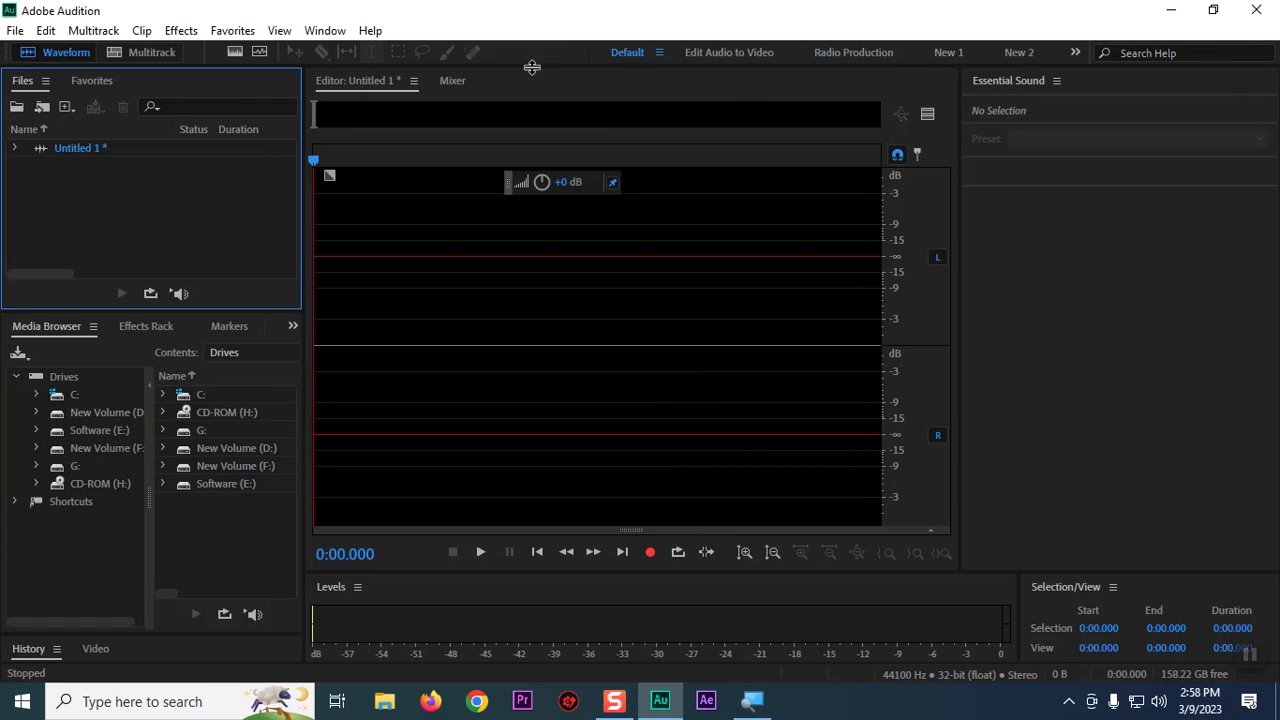
pyautogui.click(1021, 54)
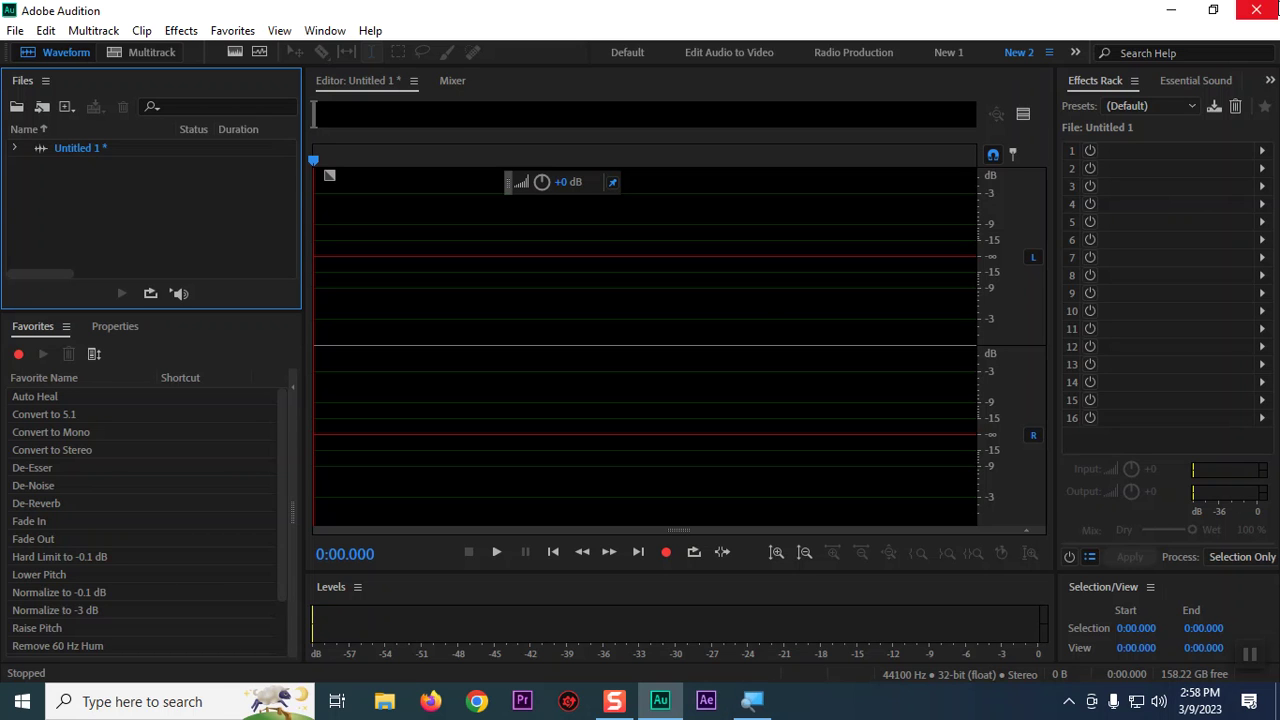
# - Try to close Audition, cancel at the save question for Untitled 1, and minimize the window instead
pyautogui.click(1256, 10)
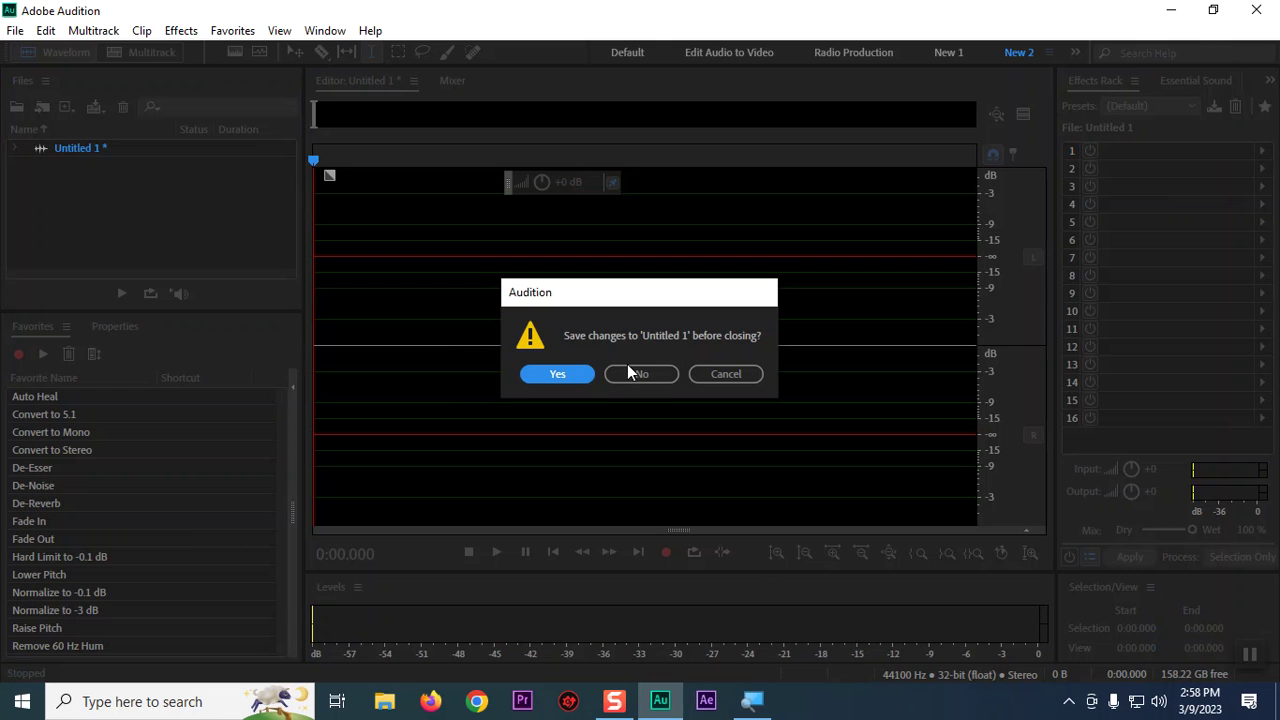
pyautogui.click(726, 374)
pyautogui.click(1168, 10)
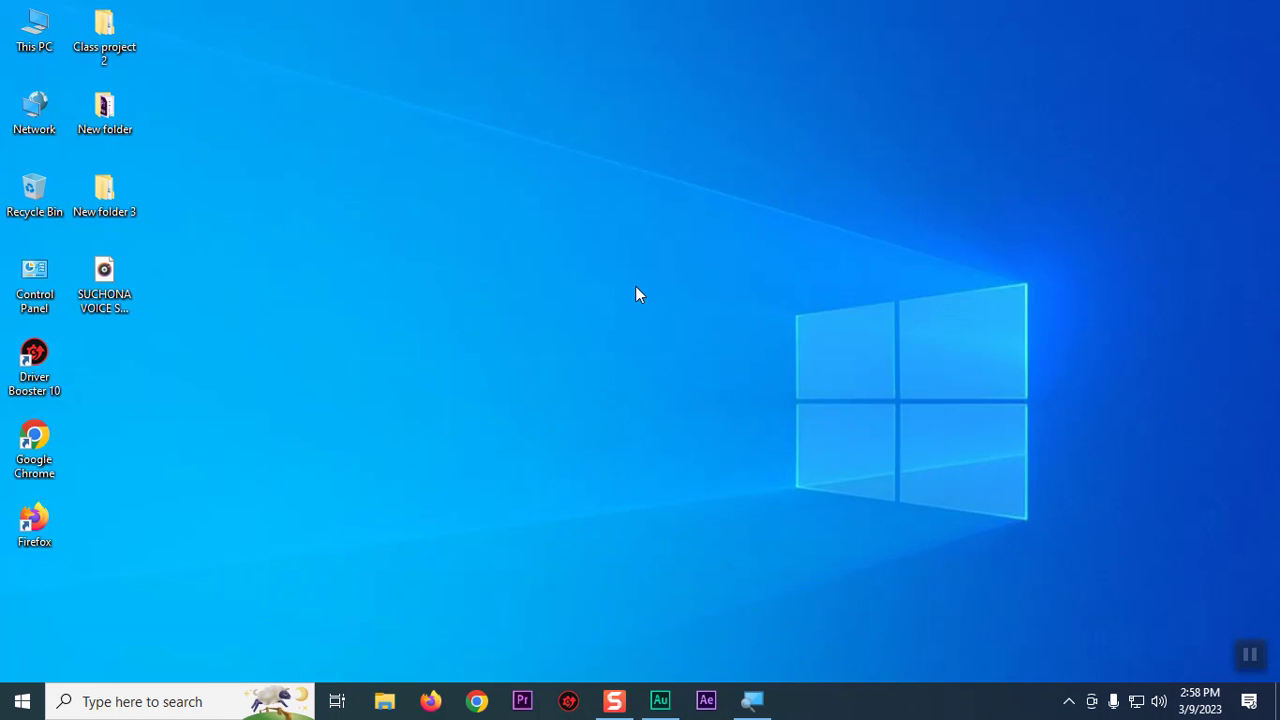
# - Switch to Adobe Premiere Pro and open the most recent project, Untitled
pyautogui.click(522, 702)
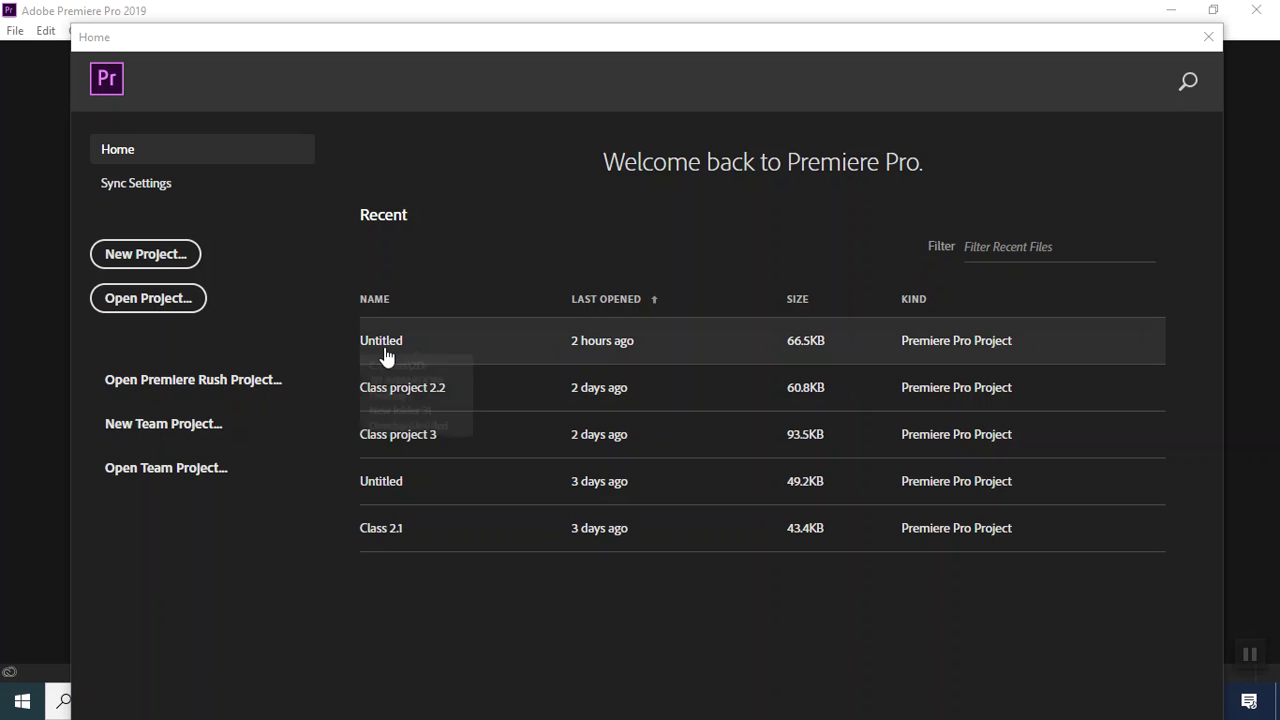
pyautogui.click(386, 354)
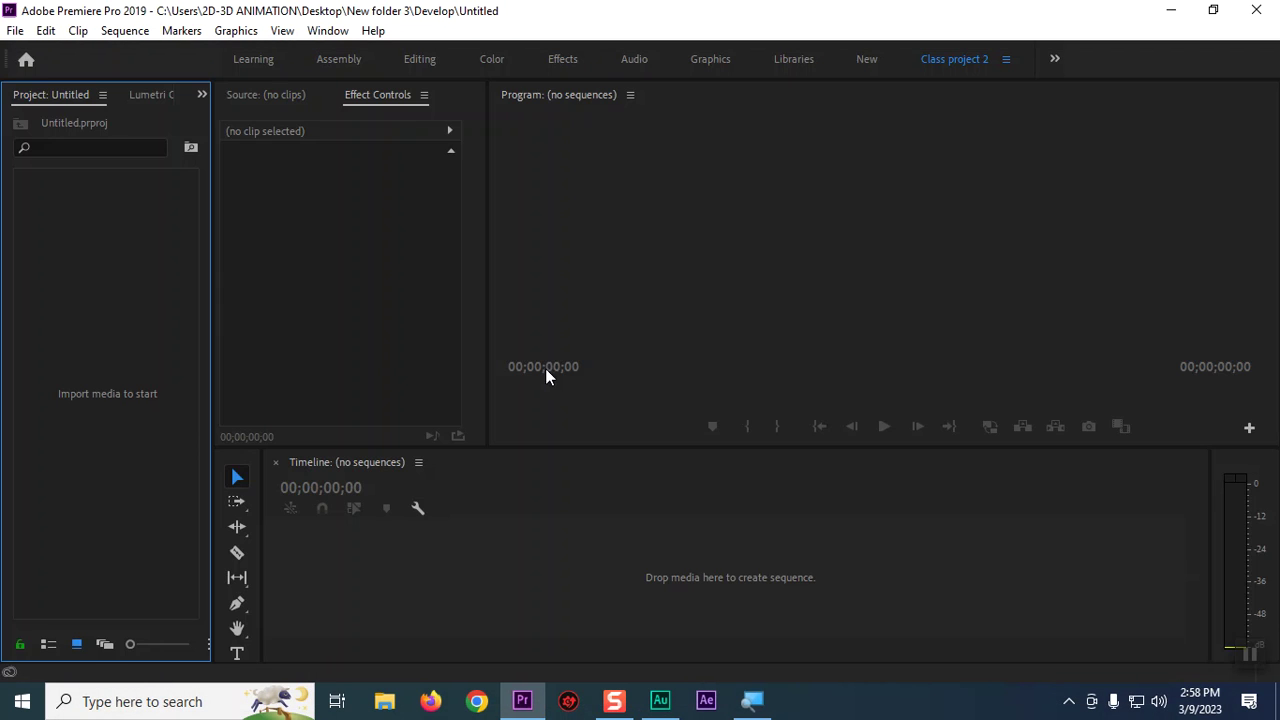
# - Import the three MP4 videos from the Downloads folder: Audio Class, videoplayback and the Russia-Ukraine news video
pyautogui.doubleClick(58, 221)
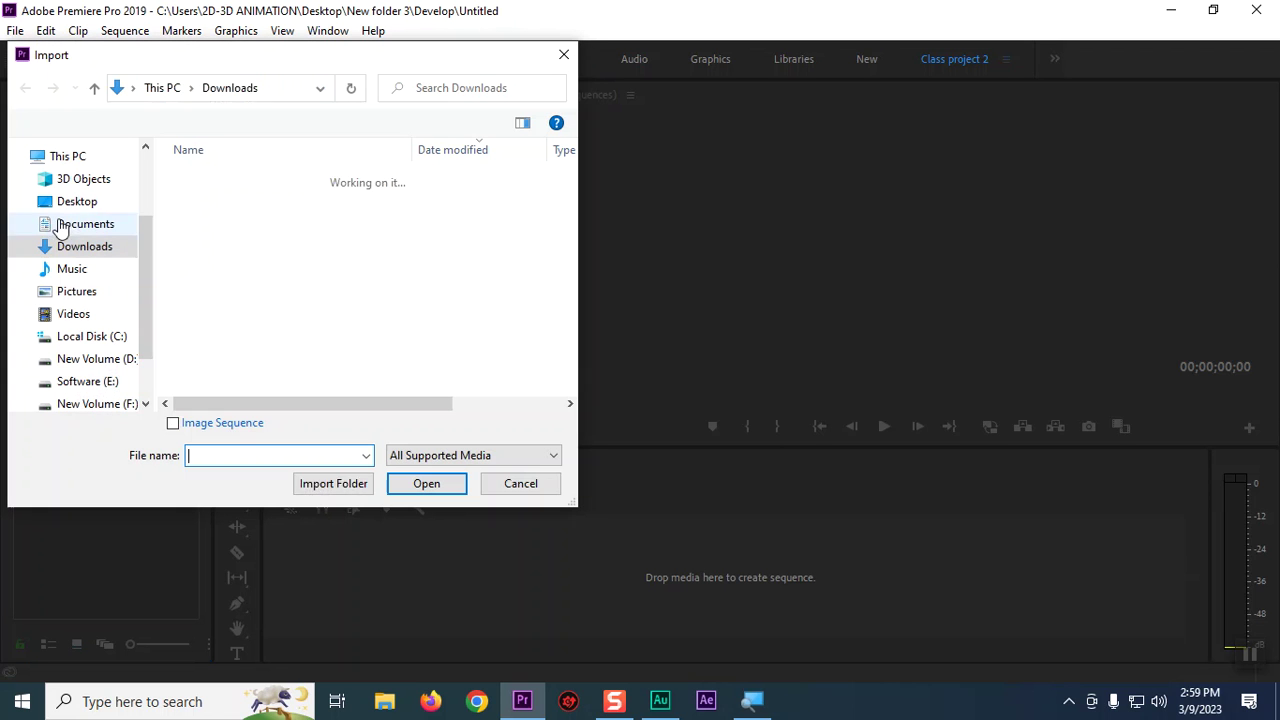
pyautogui.click(70, 205)
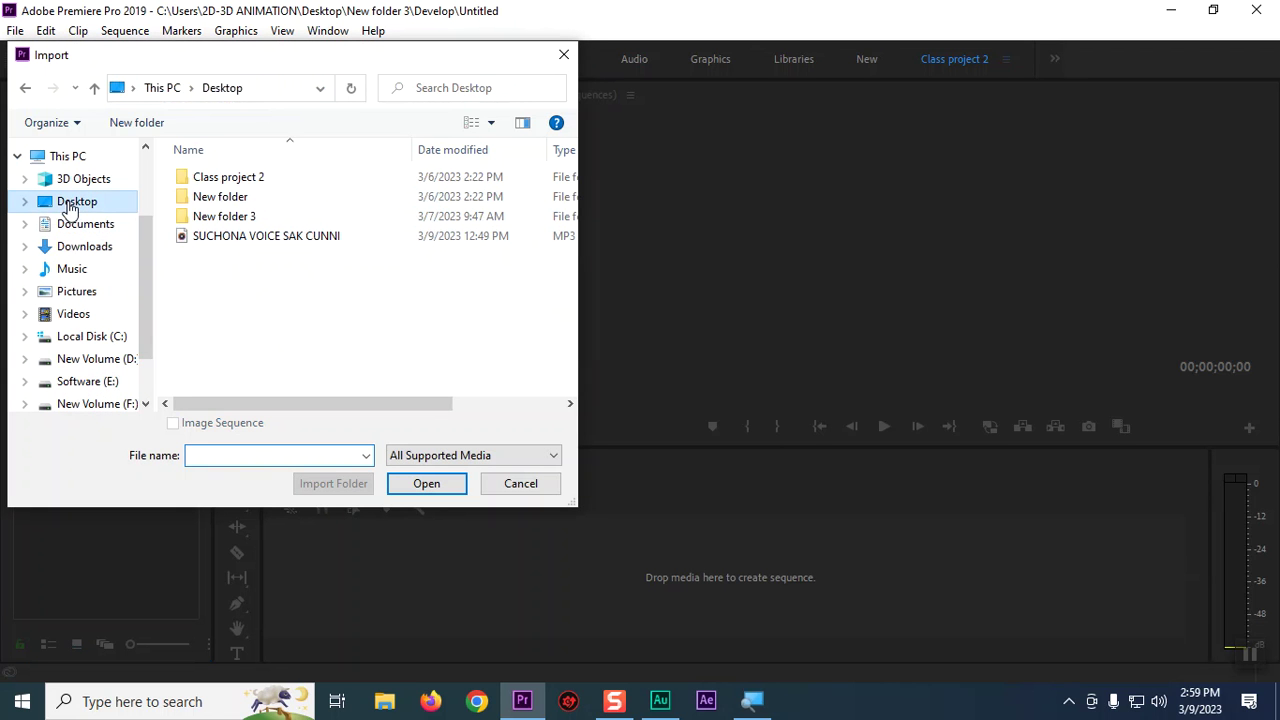
pyautogui.click(77, 316)
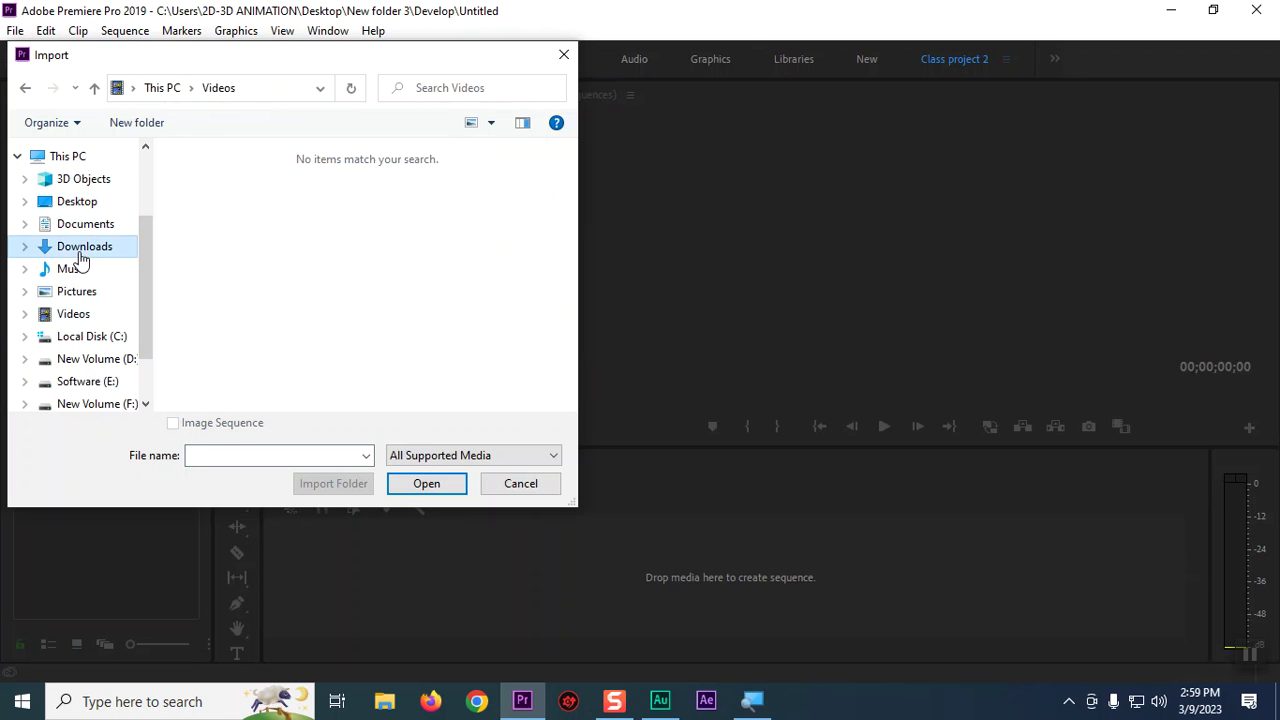
pyautogui.click(72, 249)
pyautogui.click(234, 331)
pyautogui.keyDown('shift'); pyautogui.click(230, 292); pyautogui.keyUp('shift')
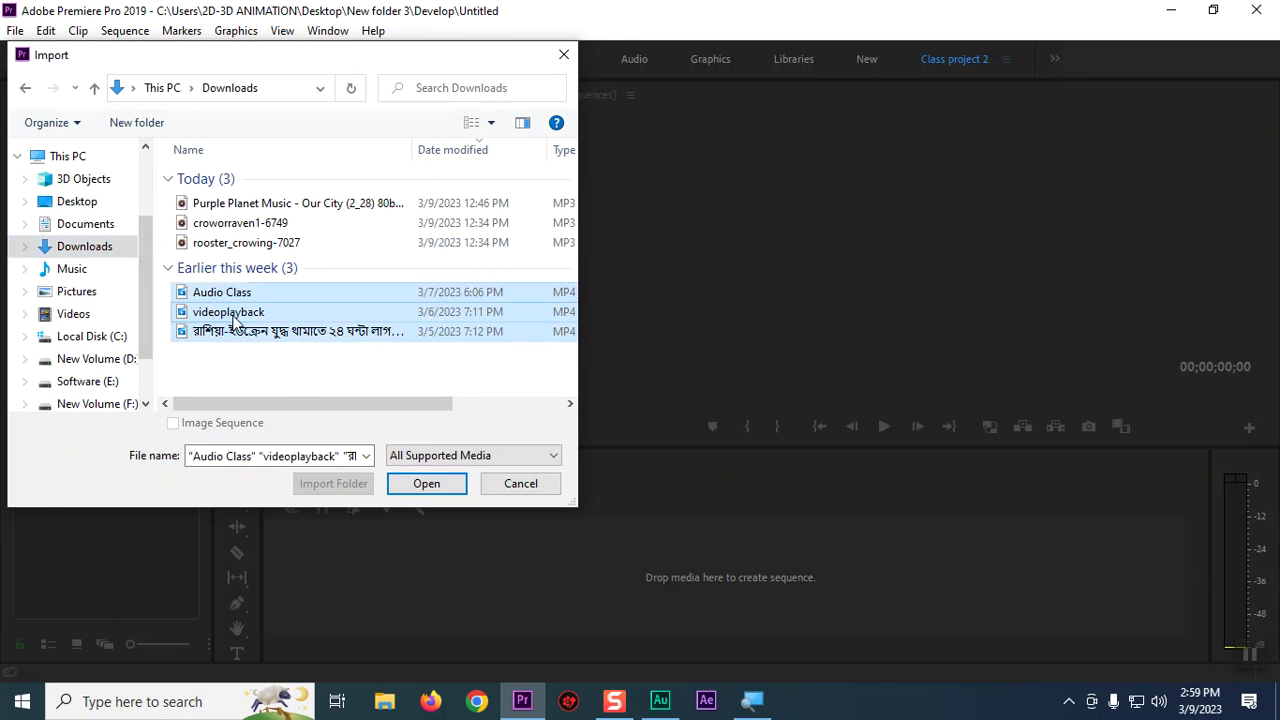
pyautogui.click(425, 483)
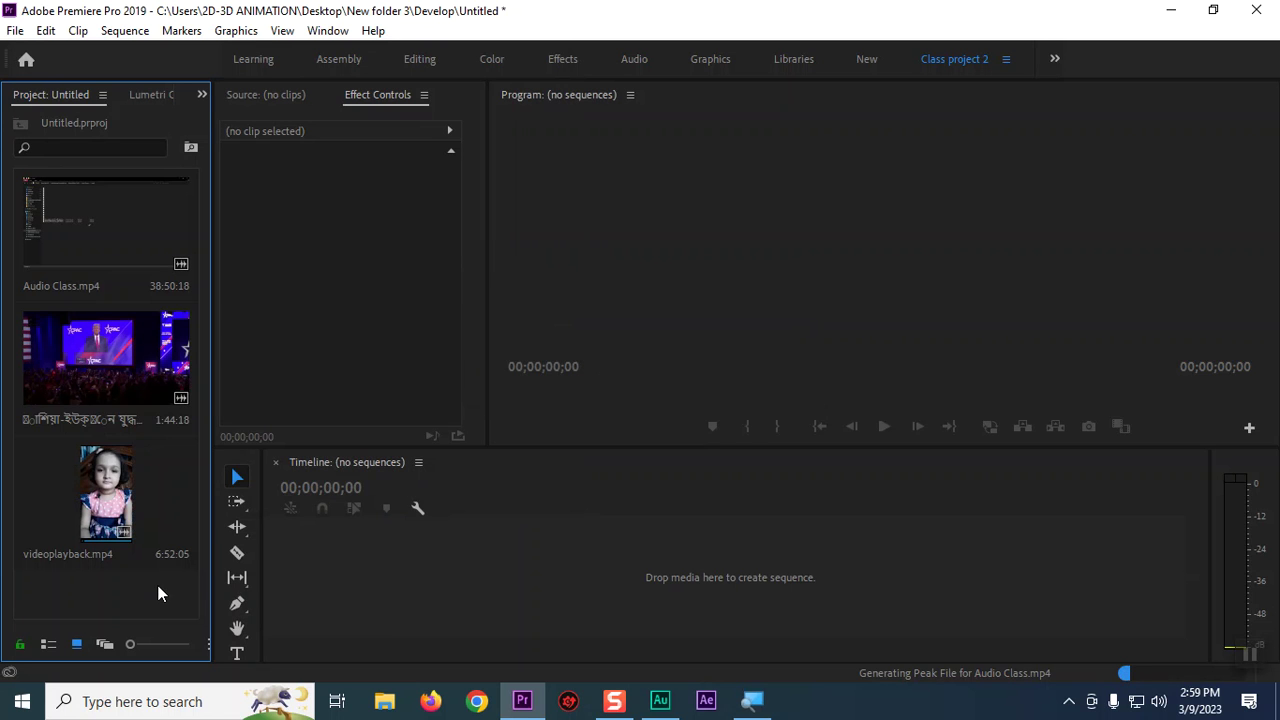
# - Create a sequence by placing the Russia-Ukraine news video in the empty timeline, and select its clip there
pyautogui.click(71, 387)
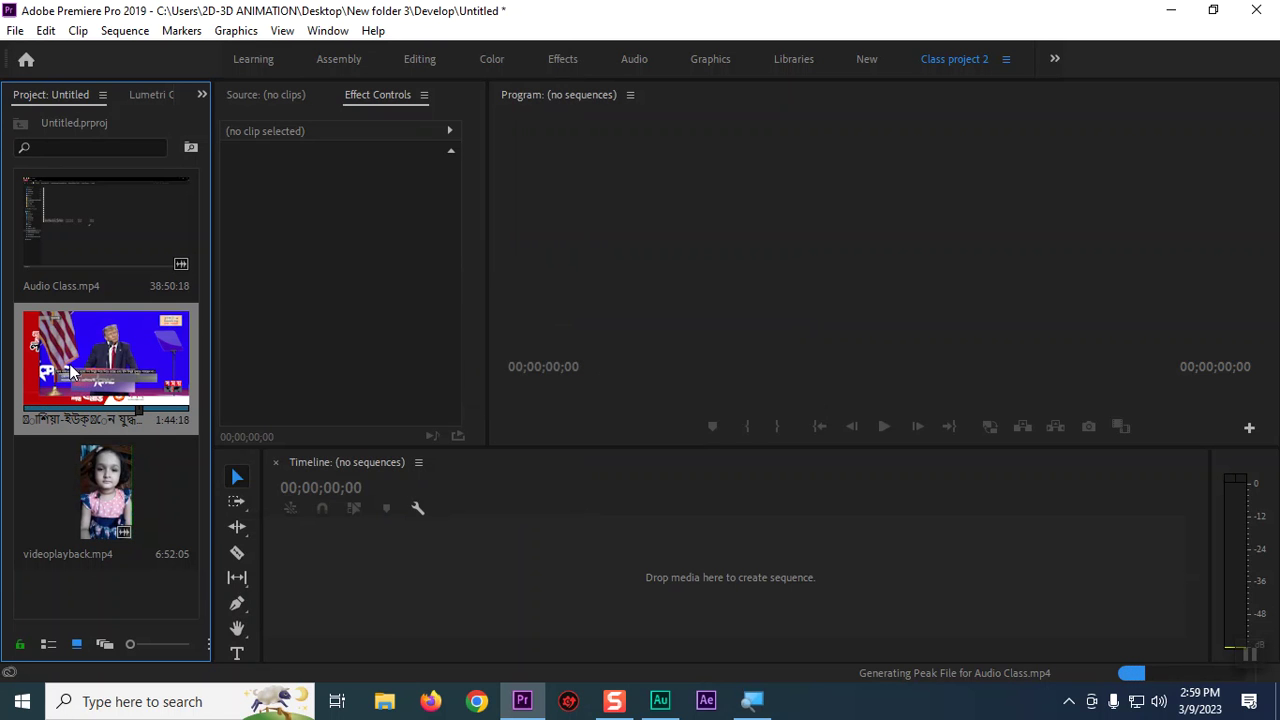
pyautogui.moveTo(71, 372); pyautogui.dragTo(302, 590)
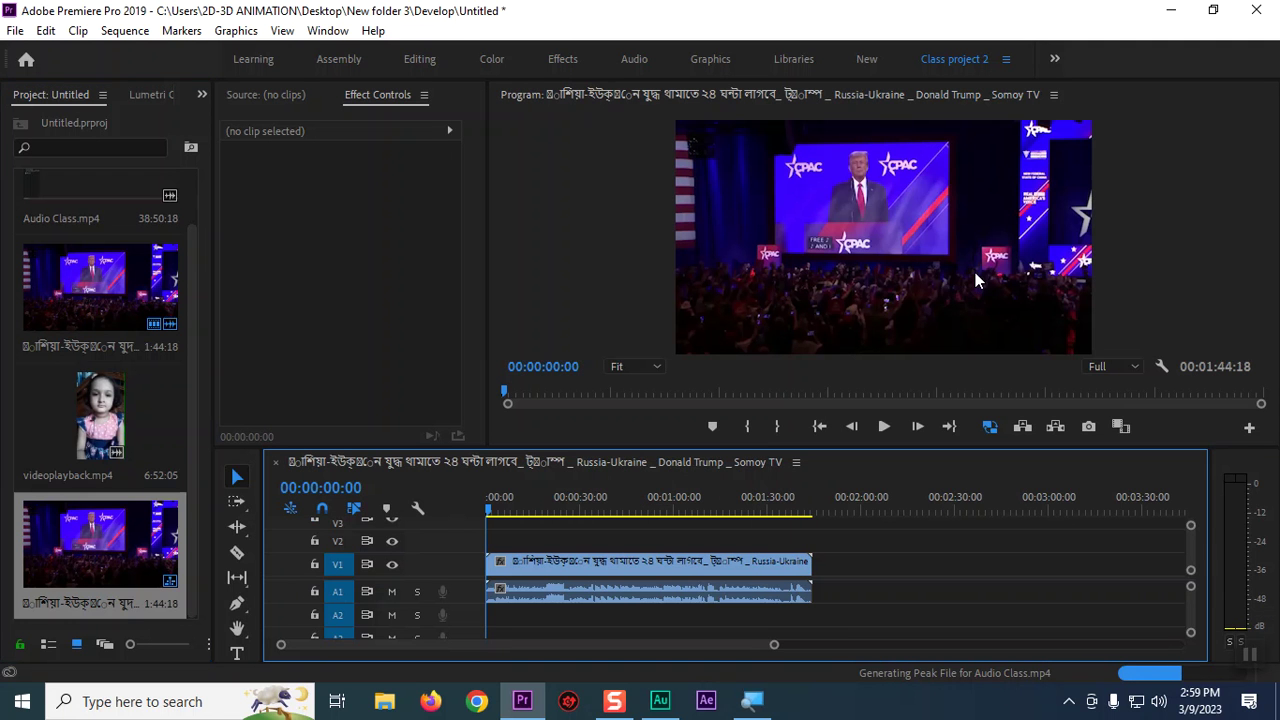
pyautogui.click(718, 588)
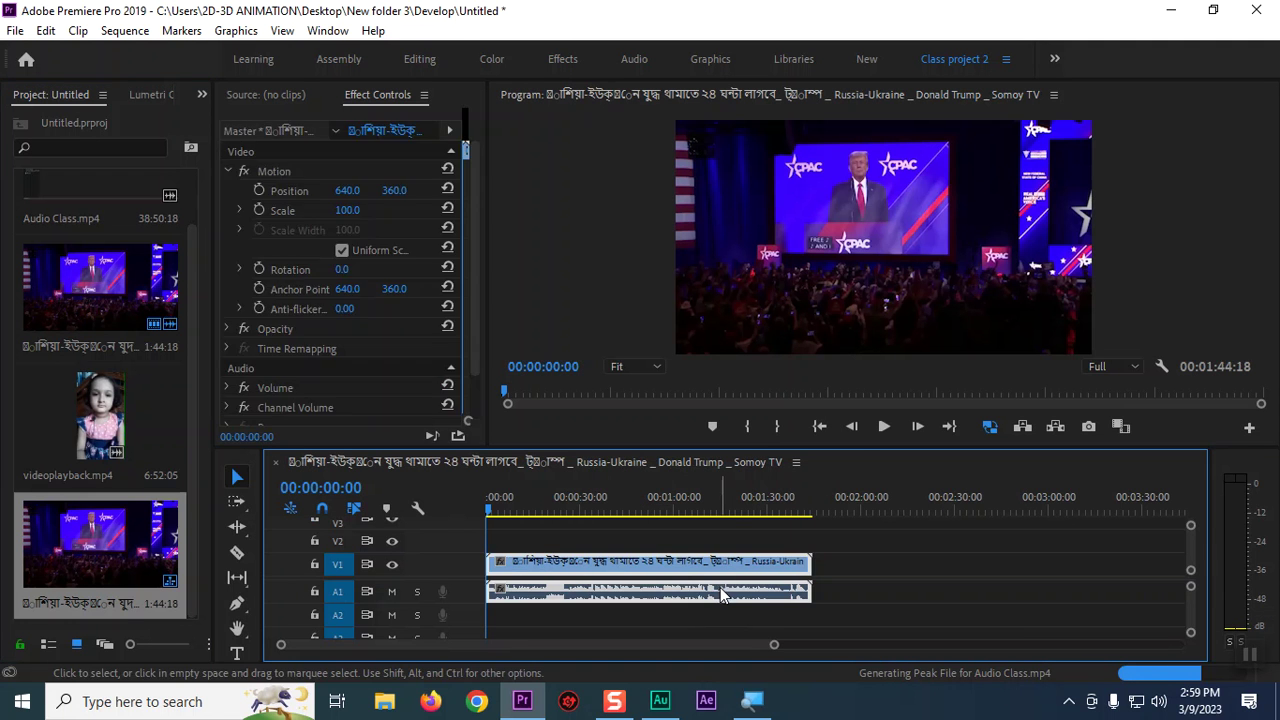
# - Unlink the Russia-Ukraine clip's audio from its video in the timeline and select only the audio clip
pyautogui.click(929, 590)
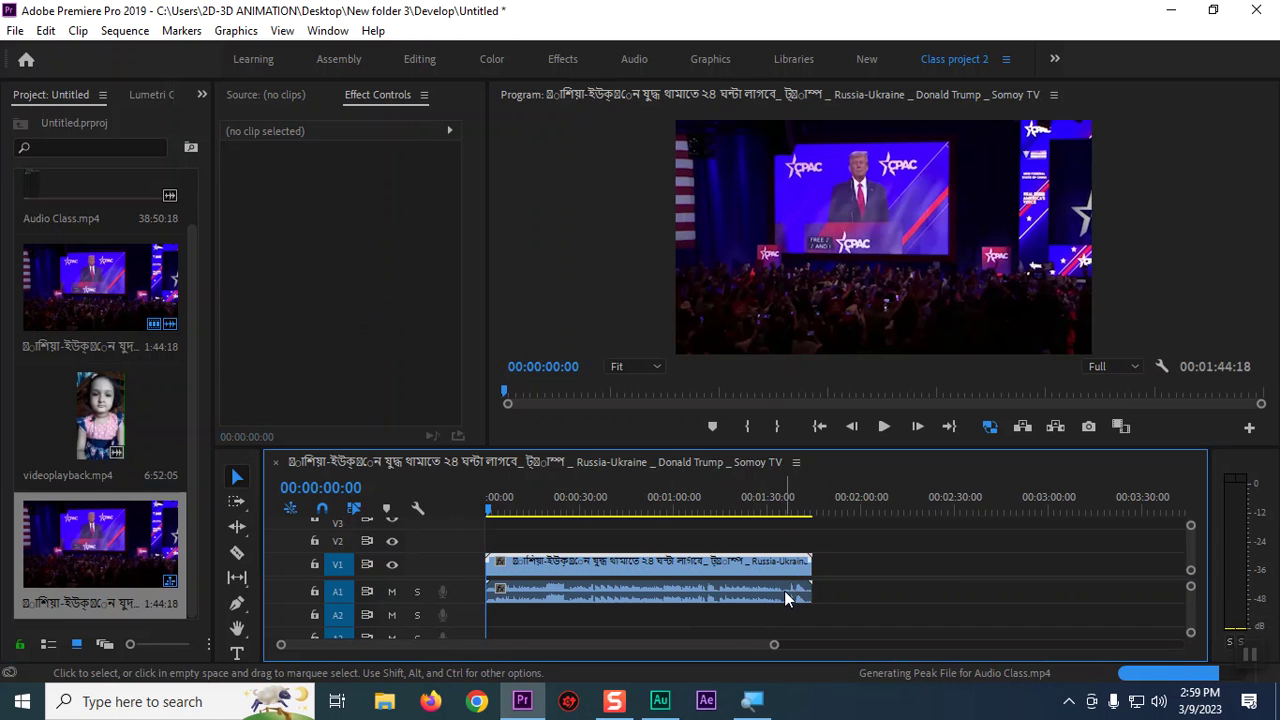
pyautogui.rightClick(790, 597)
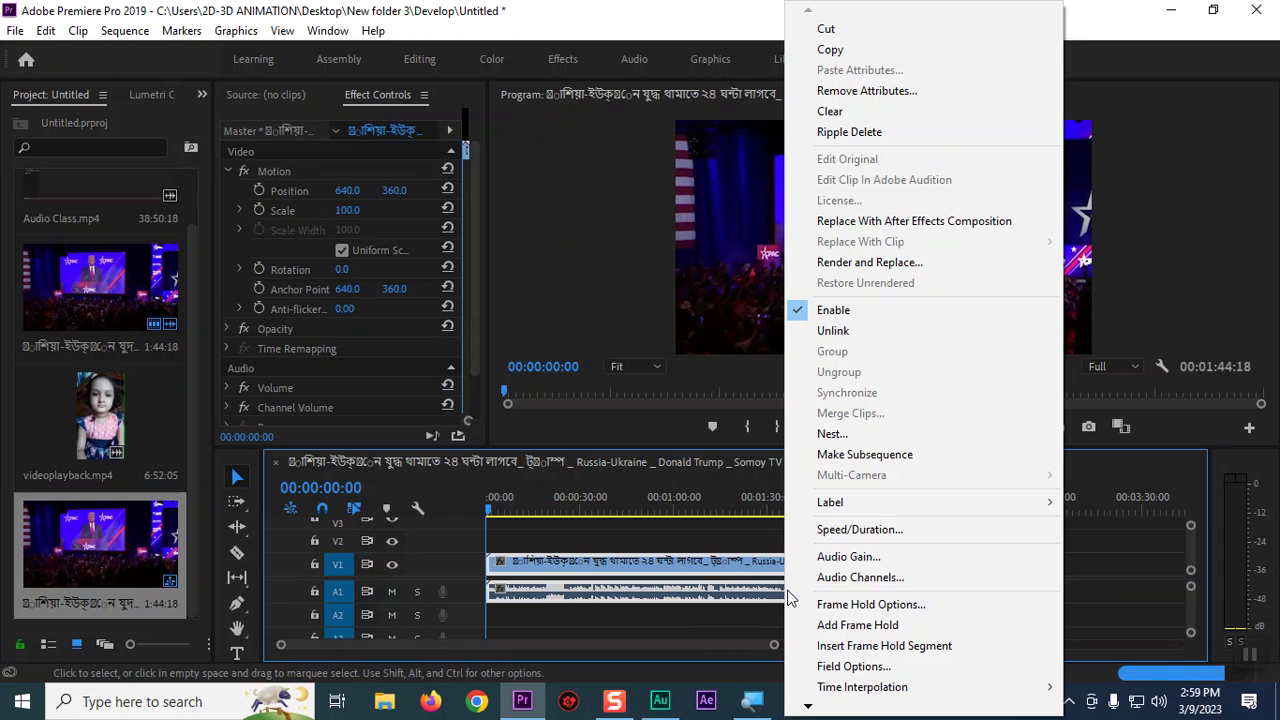
pyautogui.click(742, 534)
pyautogui.rightClick(767, 560)
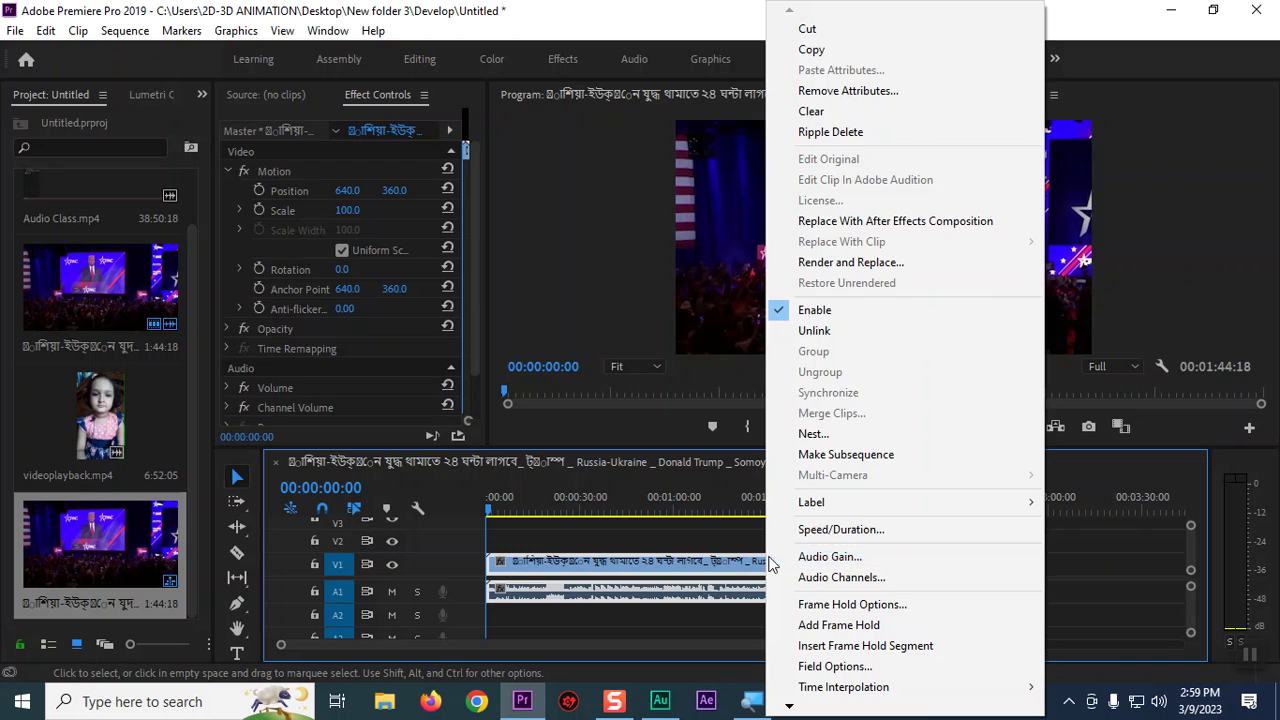
pyautogui.click(699, 523)
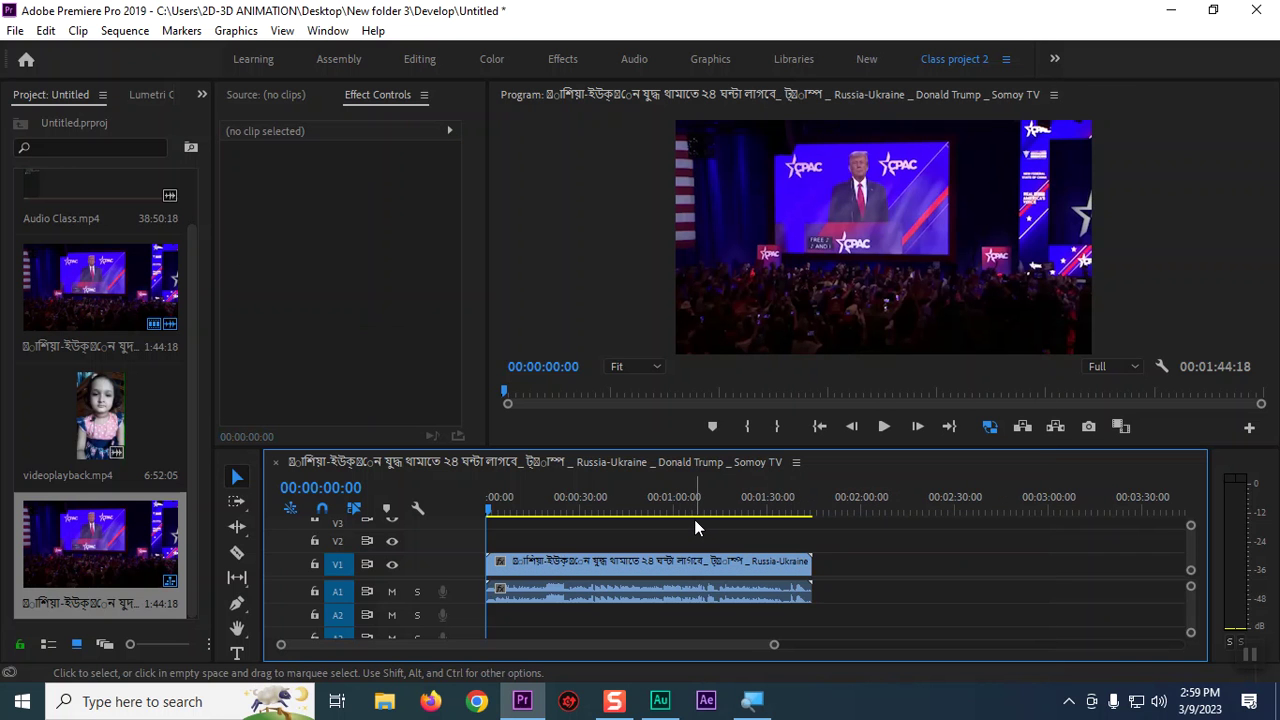
pyautogui.rightClick(673, 575)
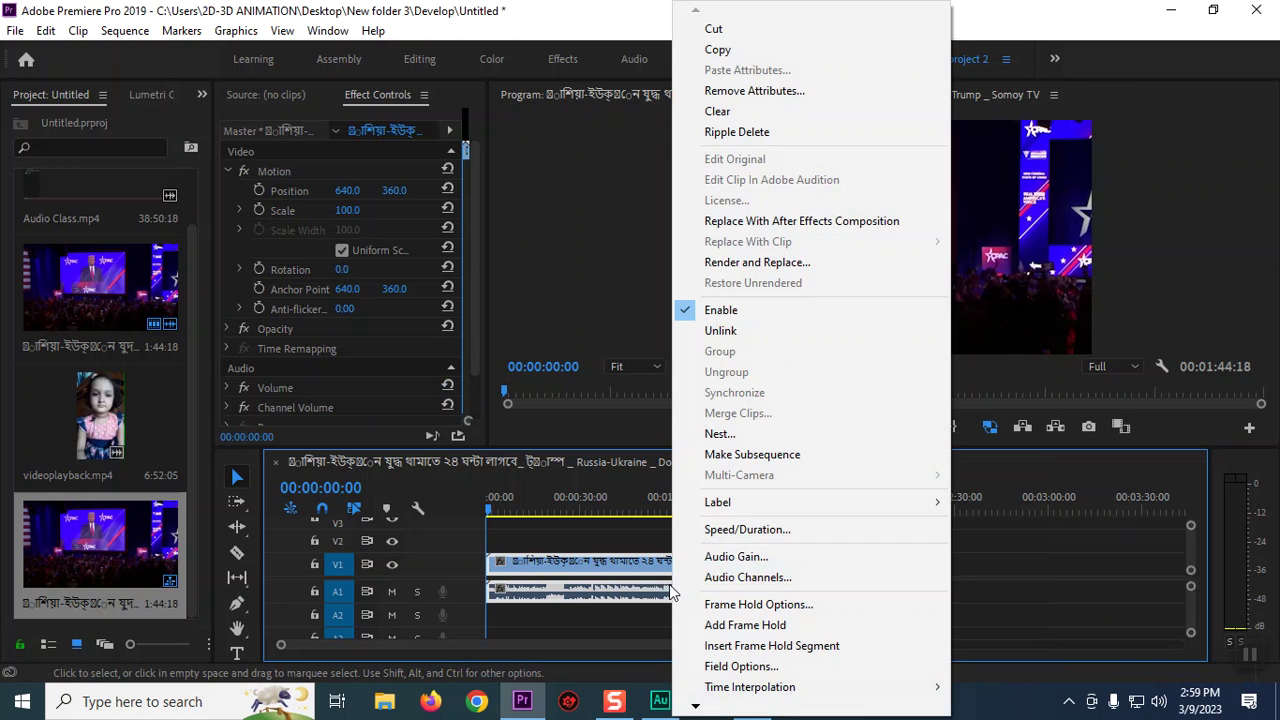
pyautogui.click(722, 331)
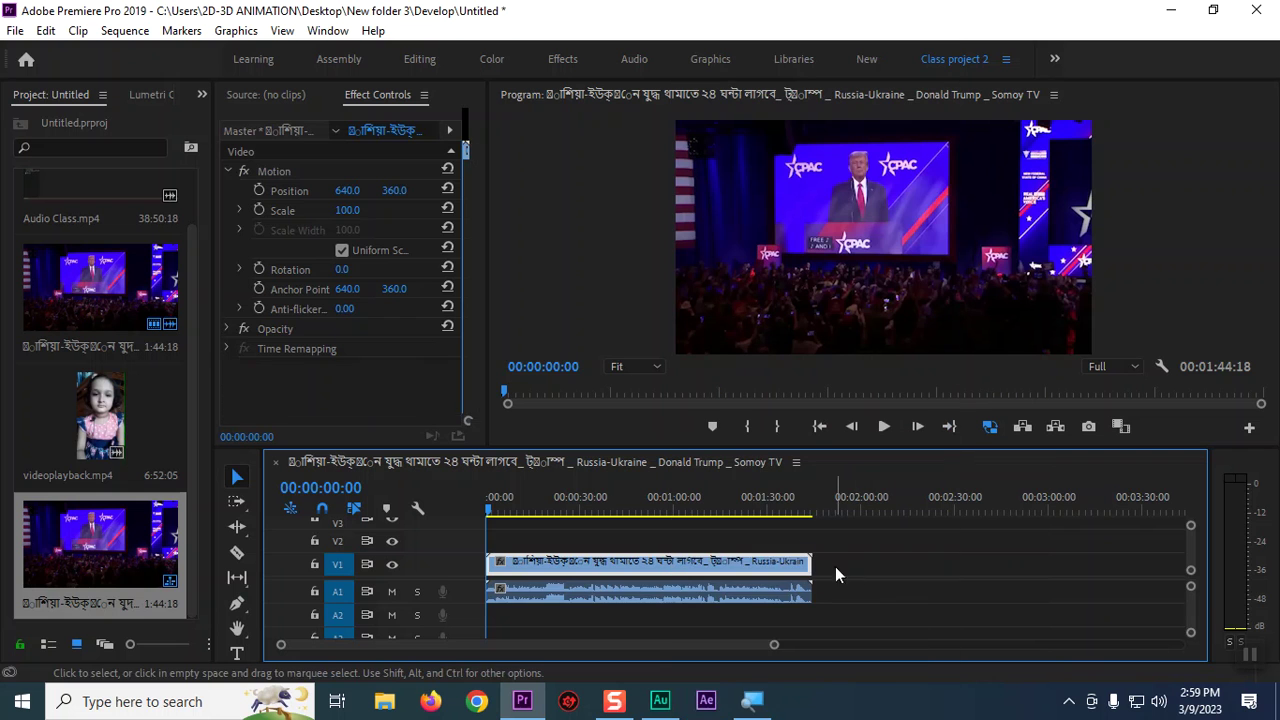
pyautogui.click(763, 594)
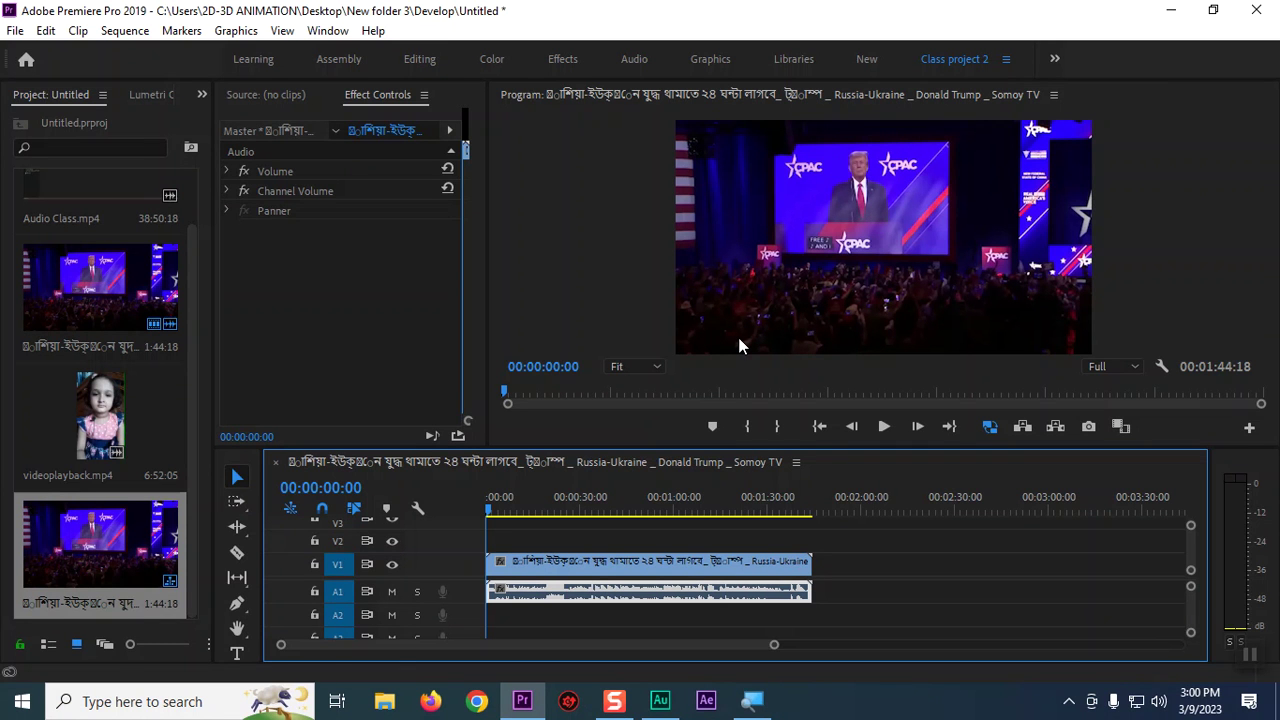
# - Close Premiere Pro without saving the changes to Untitled.prproj
pyautogui.rightClick(627, 594)
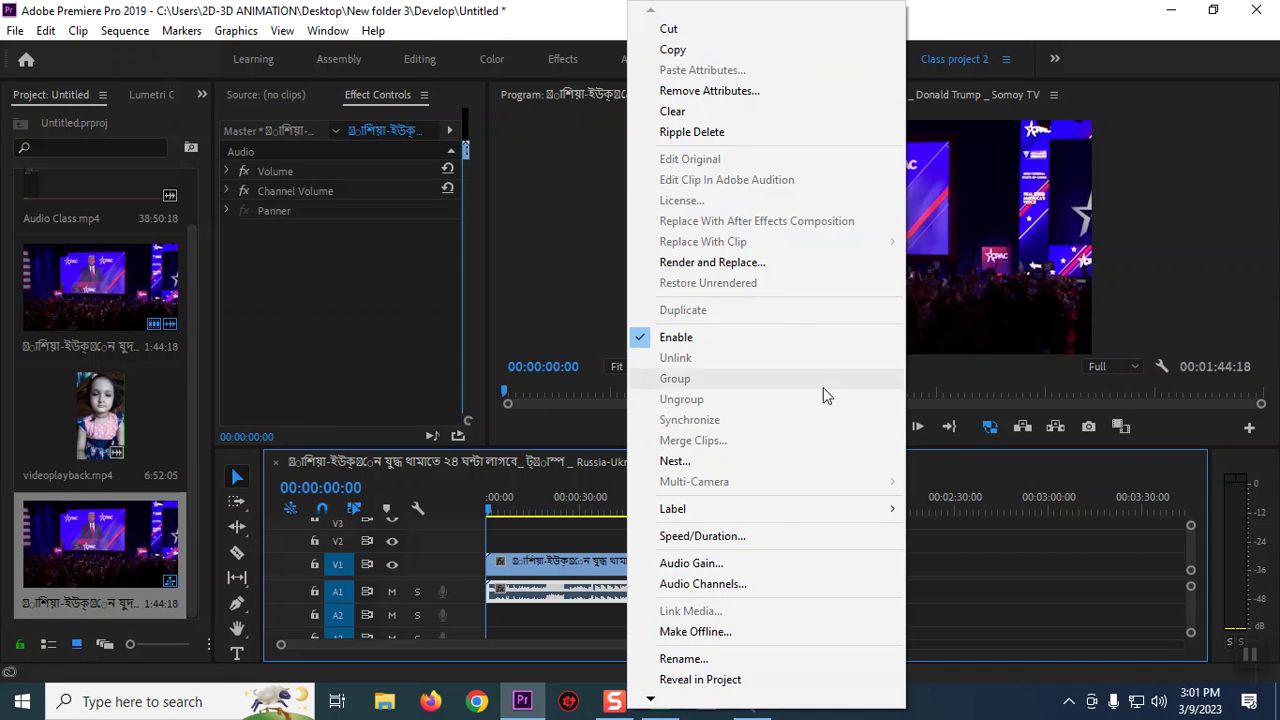
pyautogui.click(961, 447)
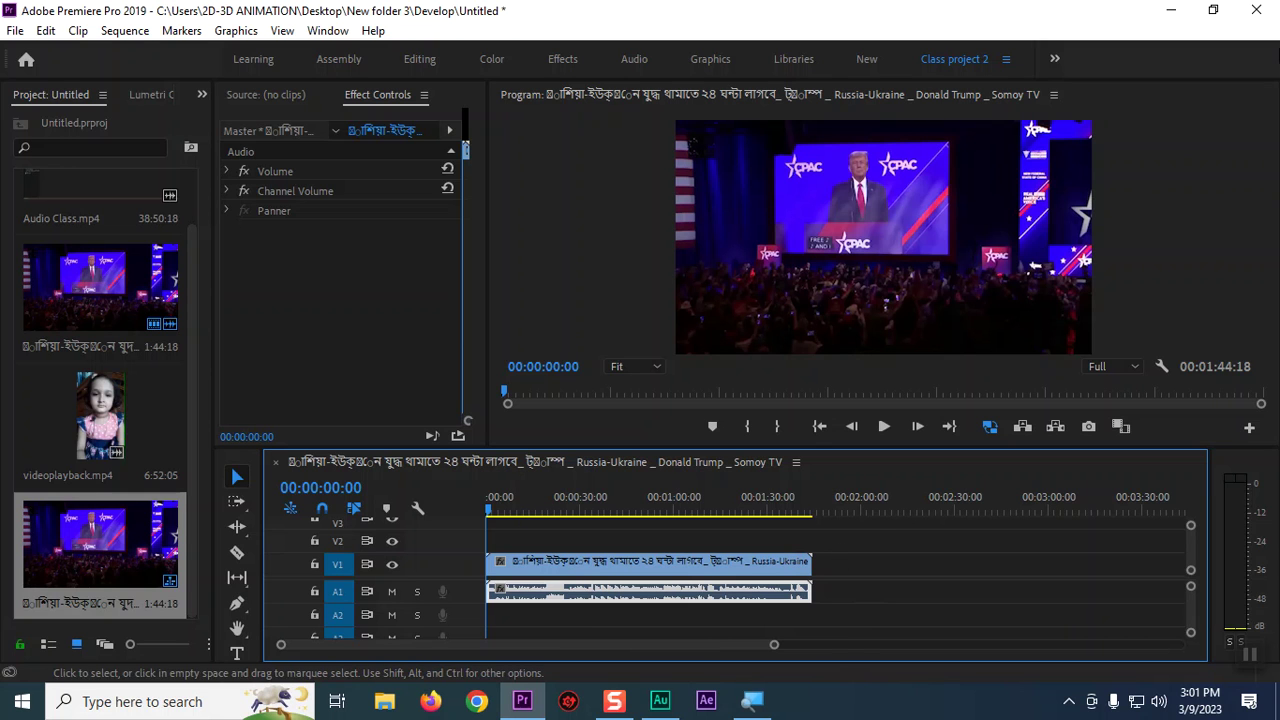
pyautogui.click(1262, 14)
pyautogui.click(626, 368)
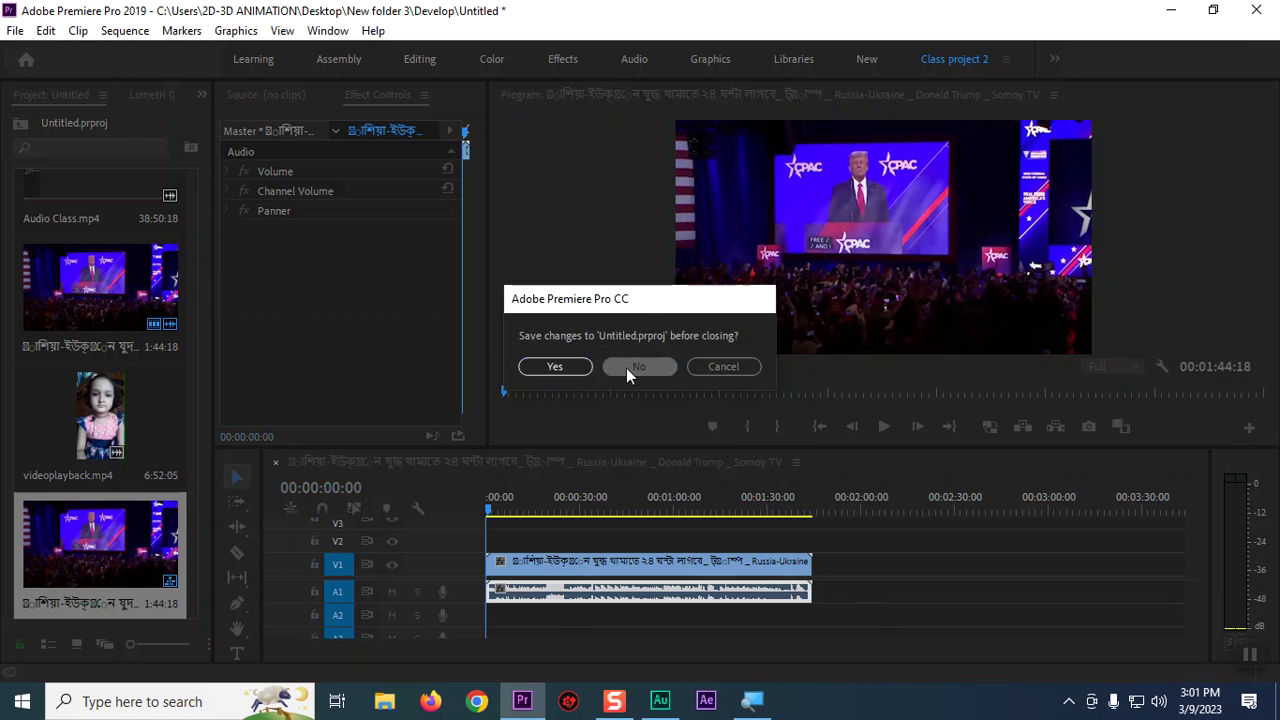
# - Switch to Adobe Audition and record about 11.4 seconds of audio into Untitled 1
pyautogui.click(673, 705)
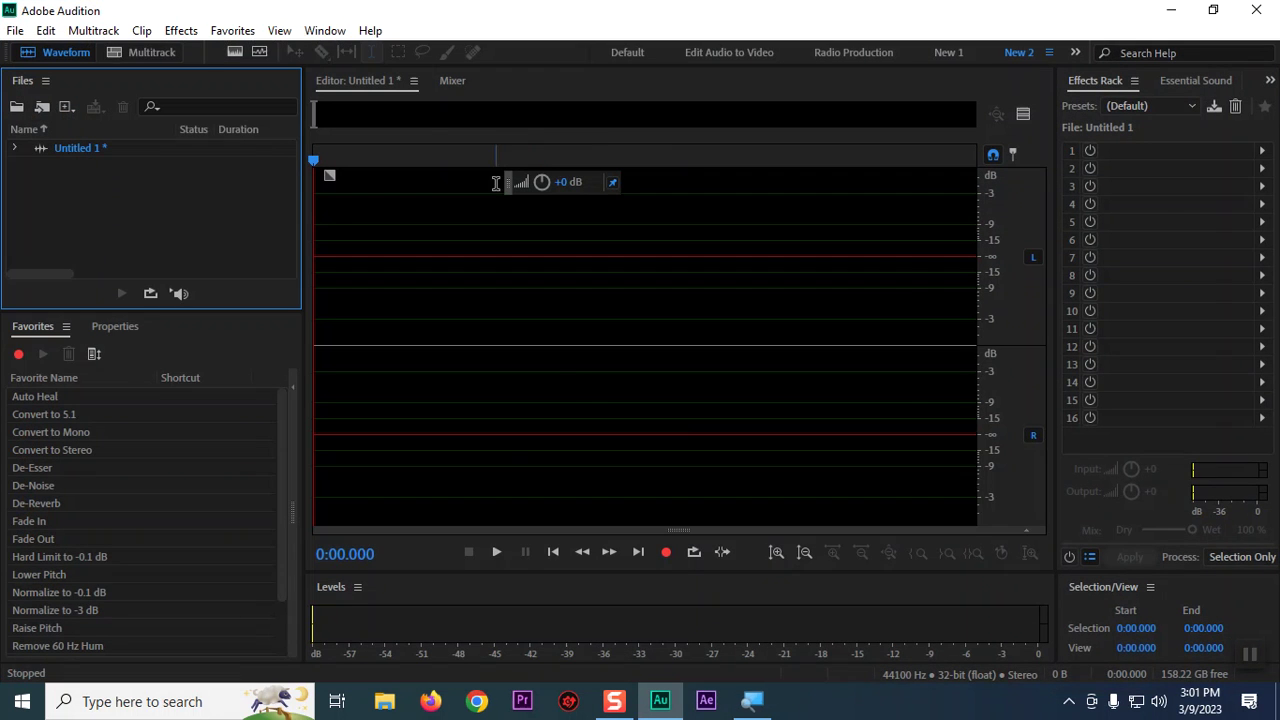
pyautogui.click(668, 552)
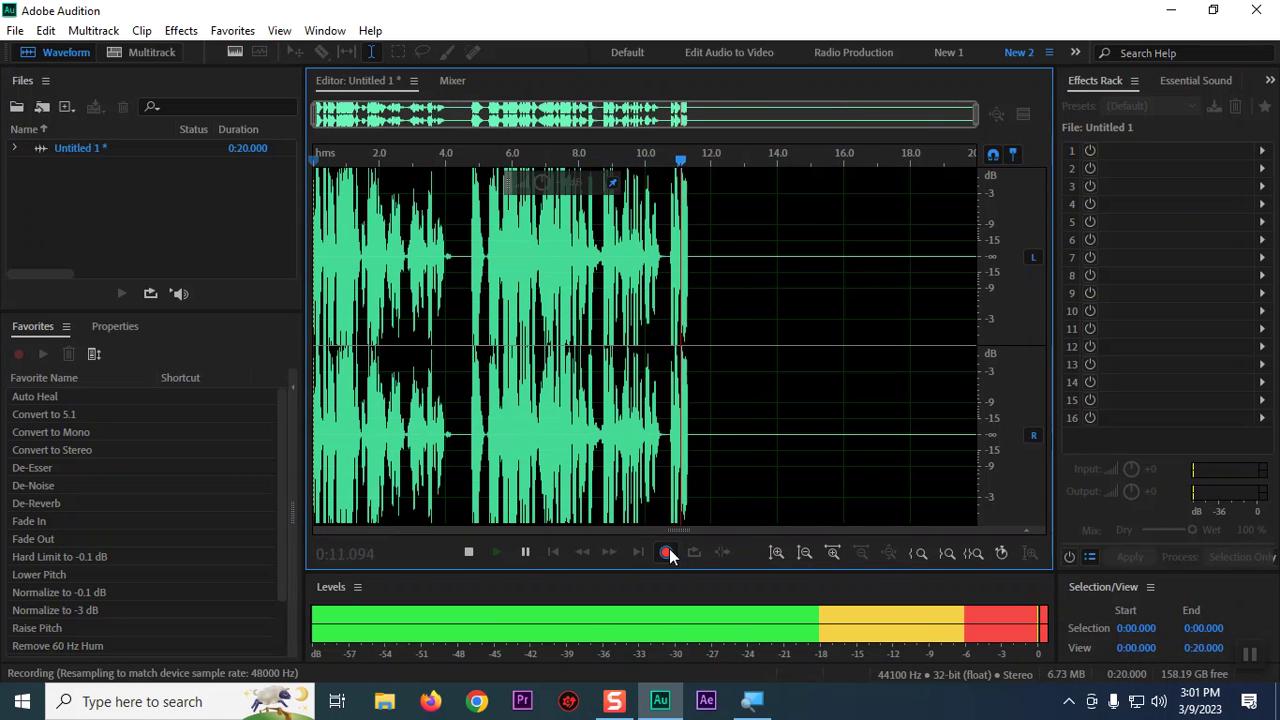
pyautogui.click(667, 552)
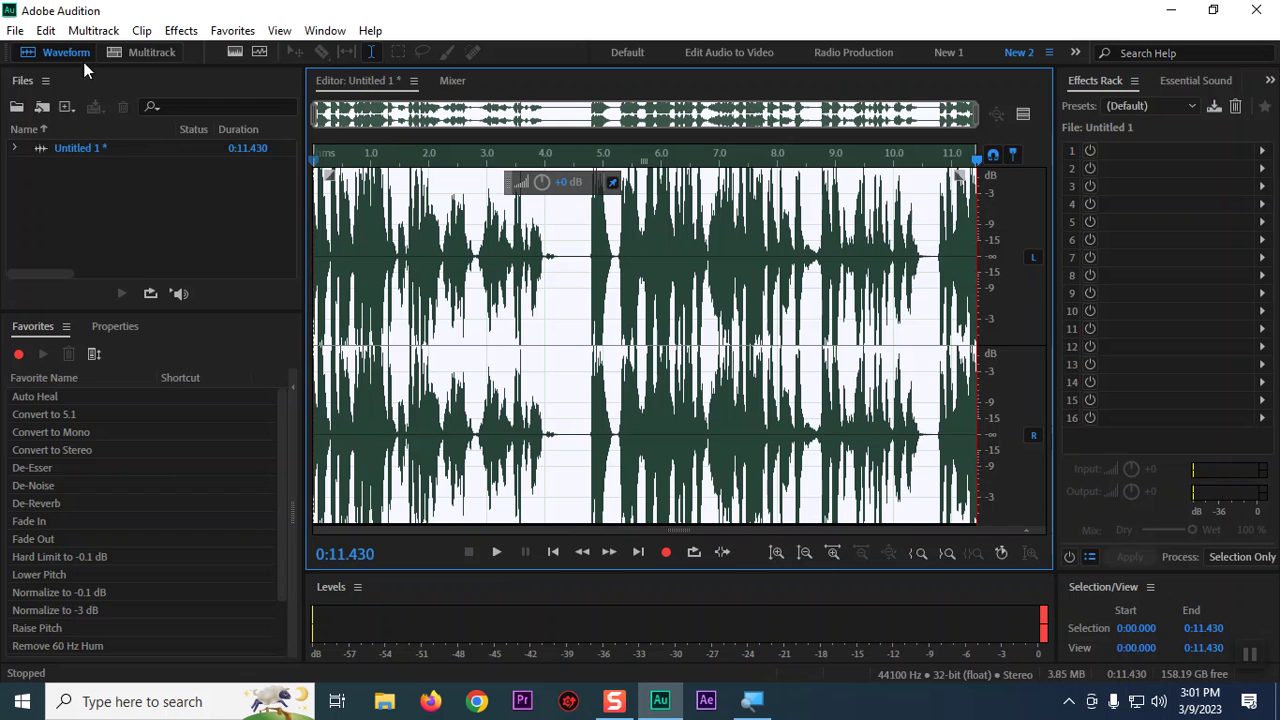
# - Look over the export options for the Untitled 1 recording without exporting anything
pyautogui.click(15, 30)
pyautogui.moveTo(90, 395)
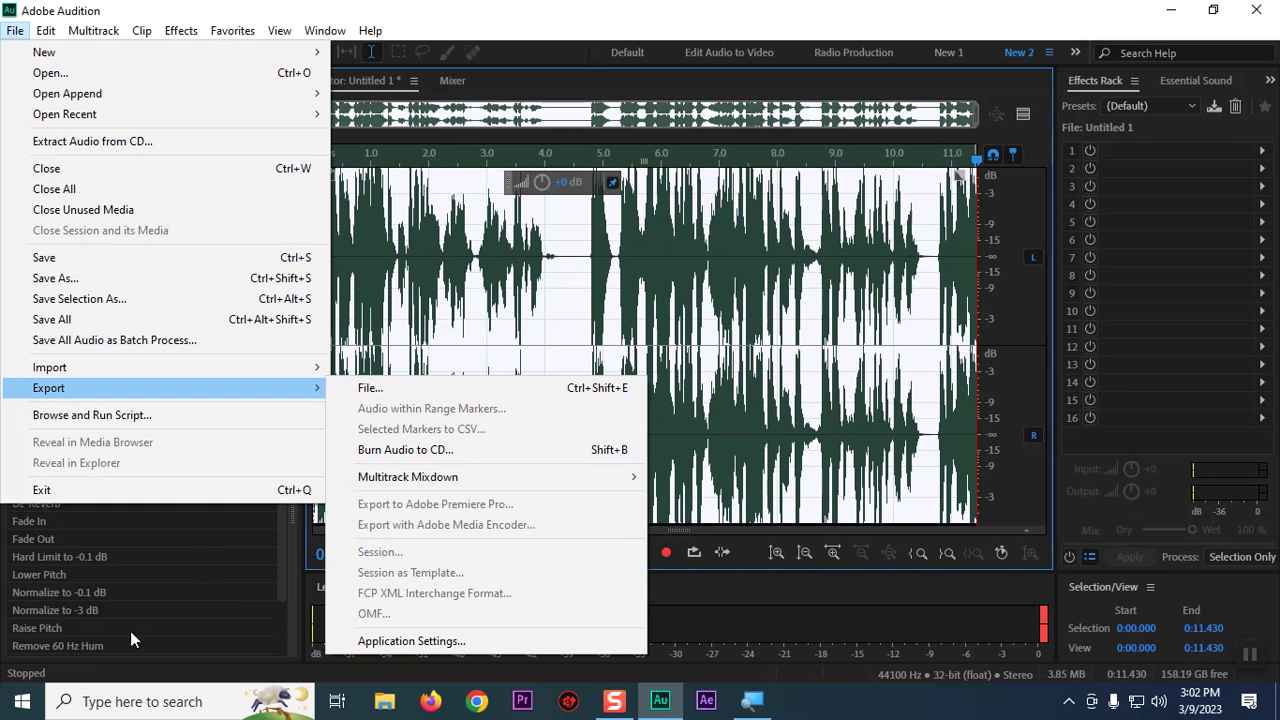
pyautogui.click(874, 625)
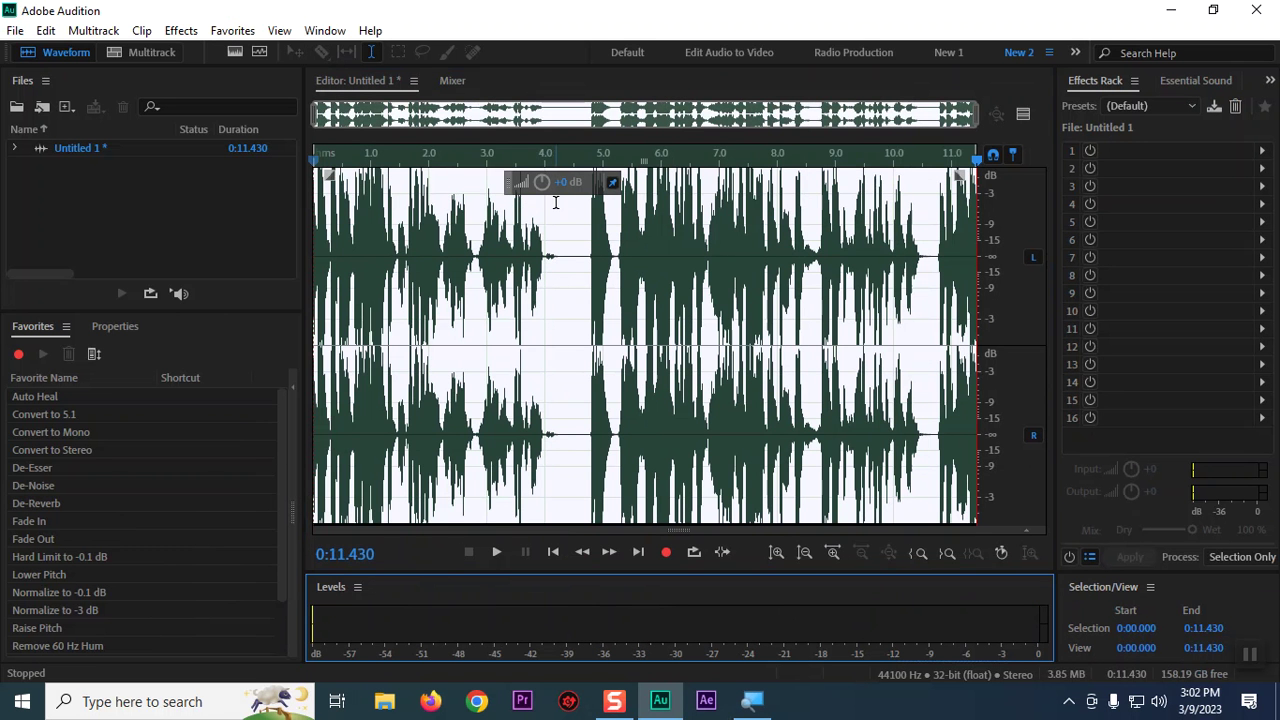
# - Lower the recording's overall amplitude, comparing playback before and after the change
pyautogui.press('space')
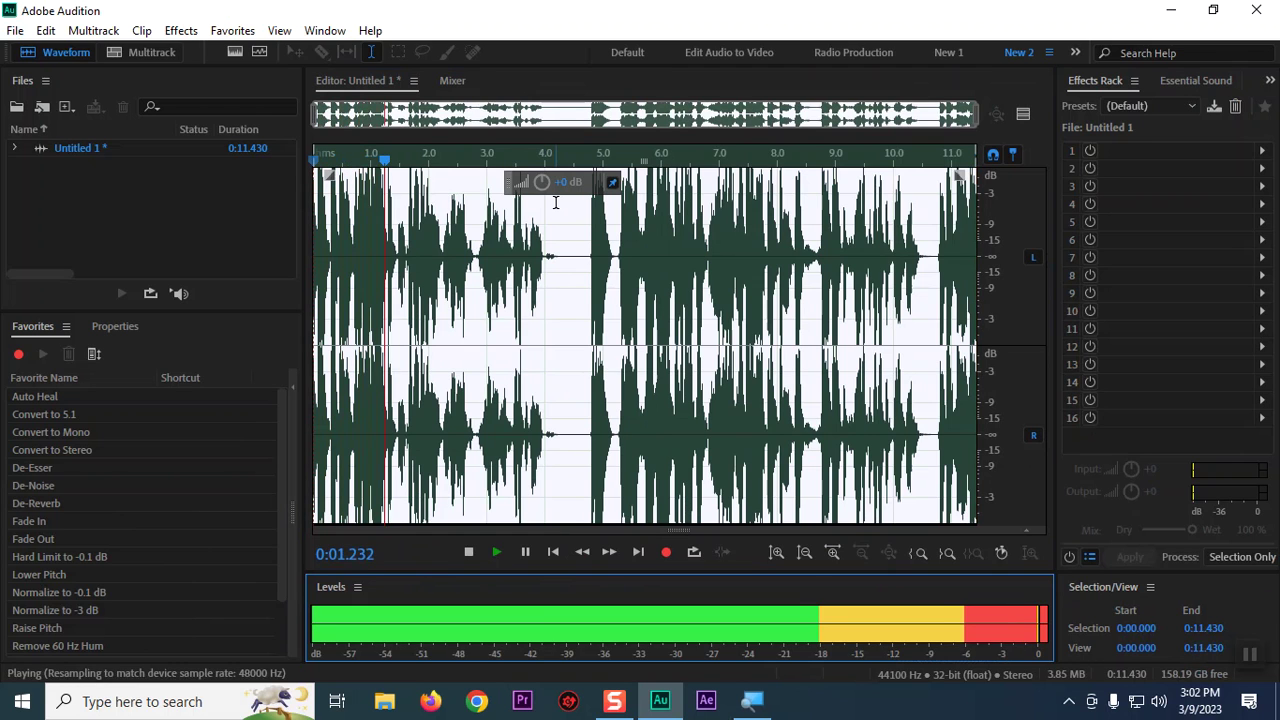
pyautogui.press('space')
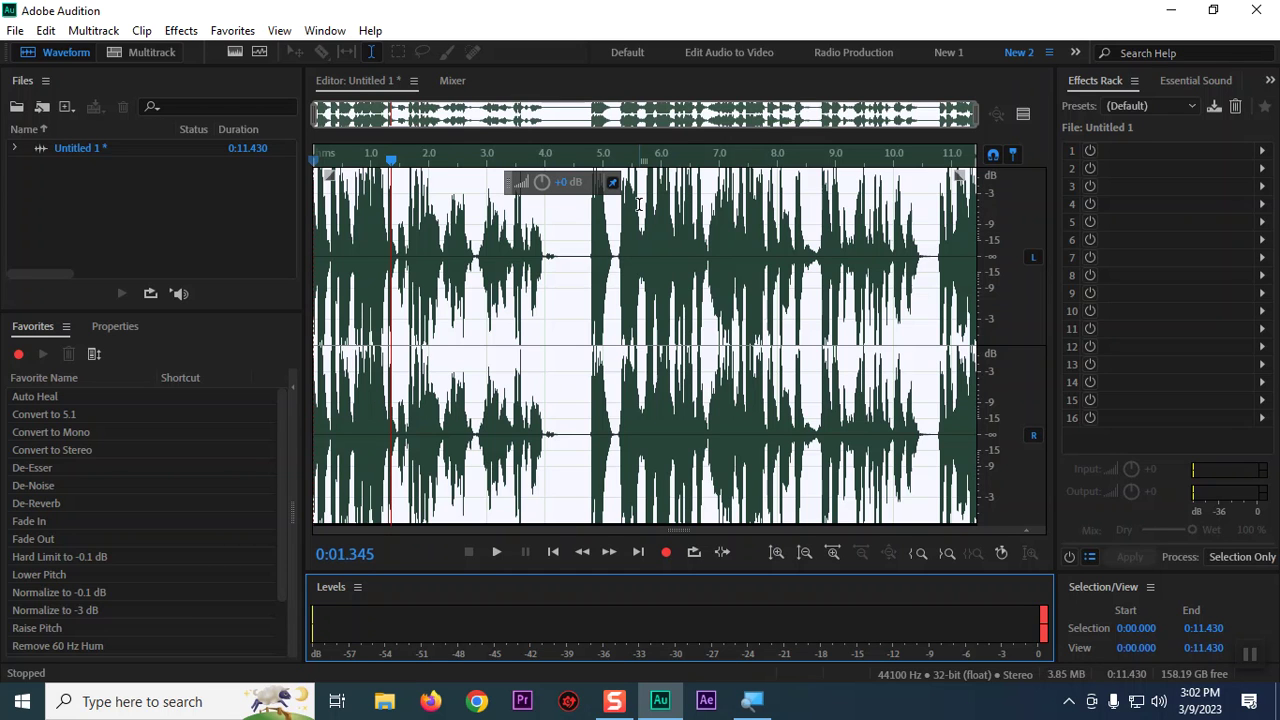
pyautogui.moveTo(542, 183); pyautogui.dragTo(548, 191)
pyautogui.press('space')
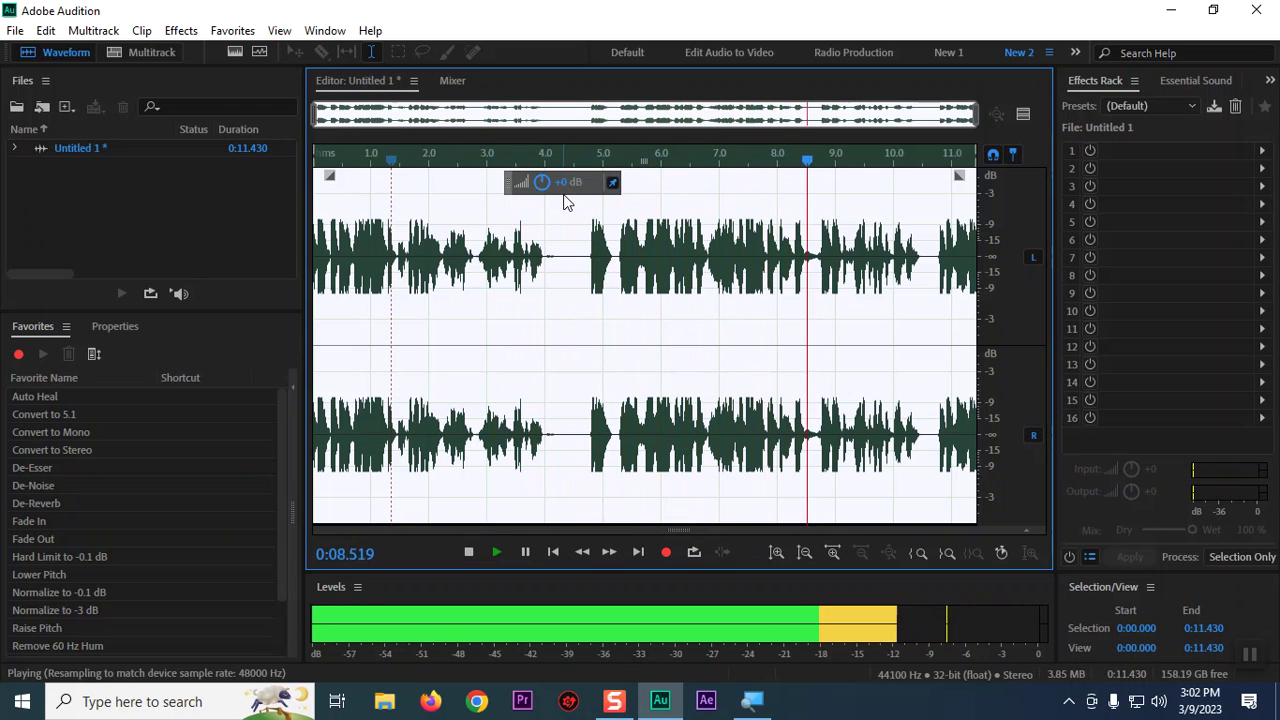
pyautogui.press('space')
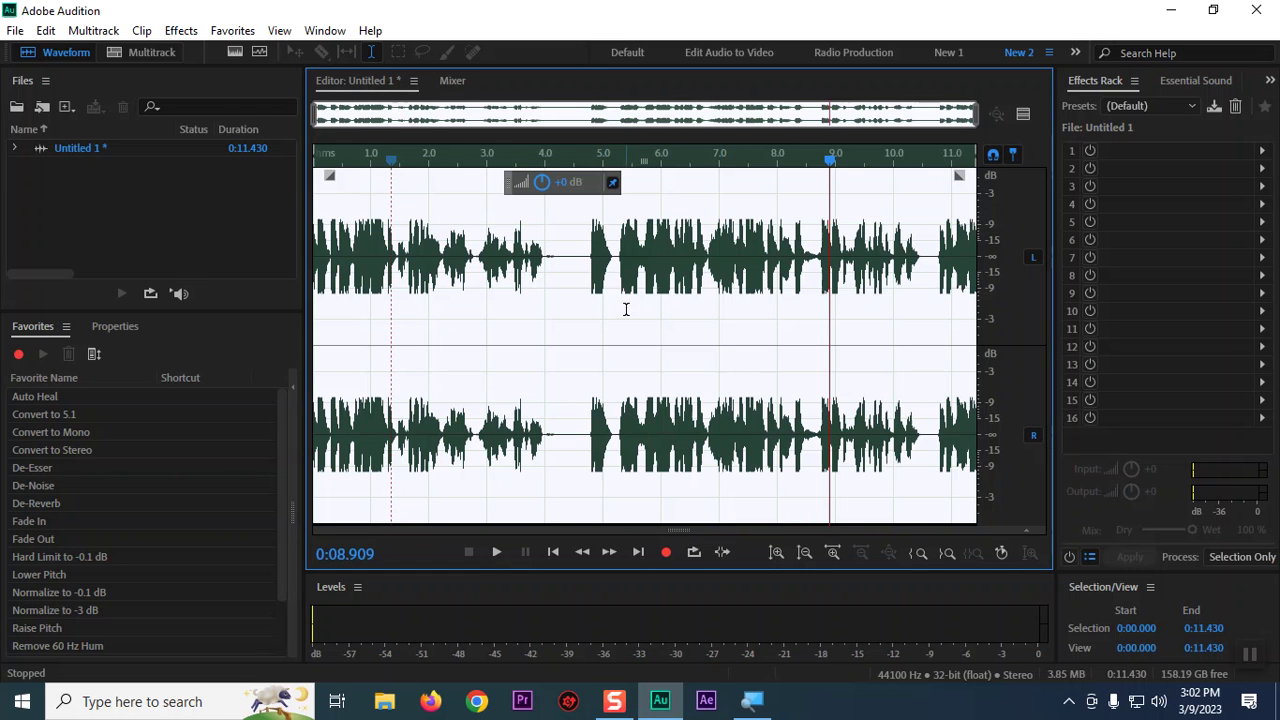
# - Select trial ranges of the waveform, about 0.4 to 6.3 seconds and about 1.2 to 2.6 seconds
pyautogui.click(626, 309)
pyautogui.moveTo(338, 266); pyautogui.dragTo(676, 266)
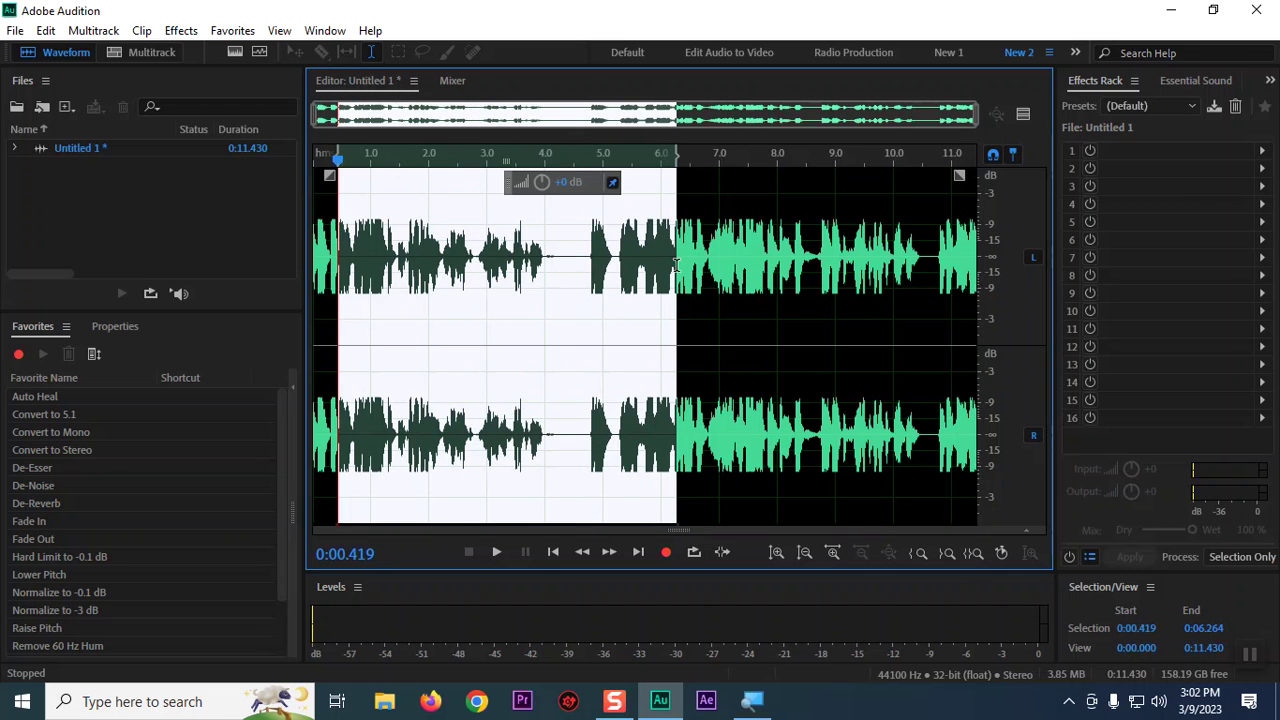
pyautogui.click(451, 273)
pyautogui.moveTo(381, 258); pyautogui.dragTo(465, 252)
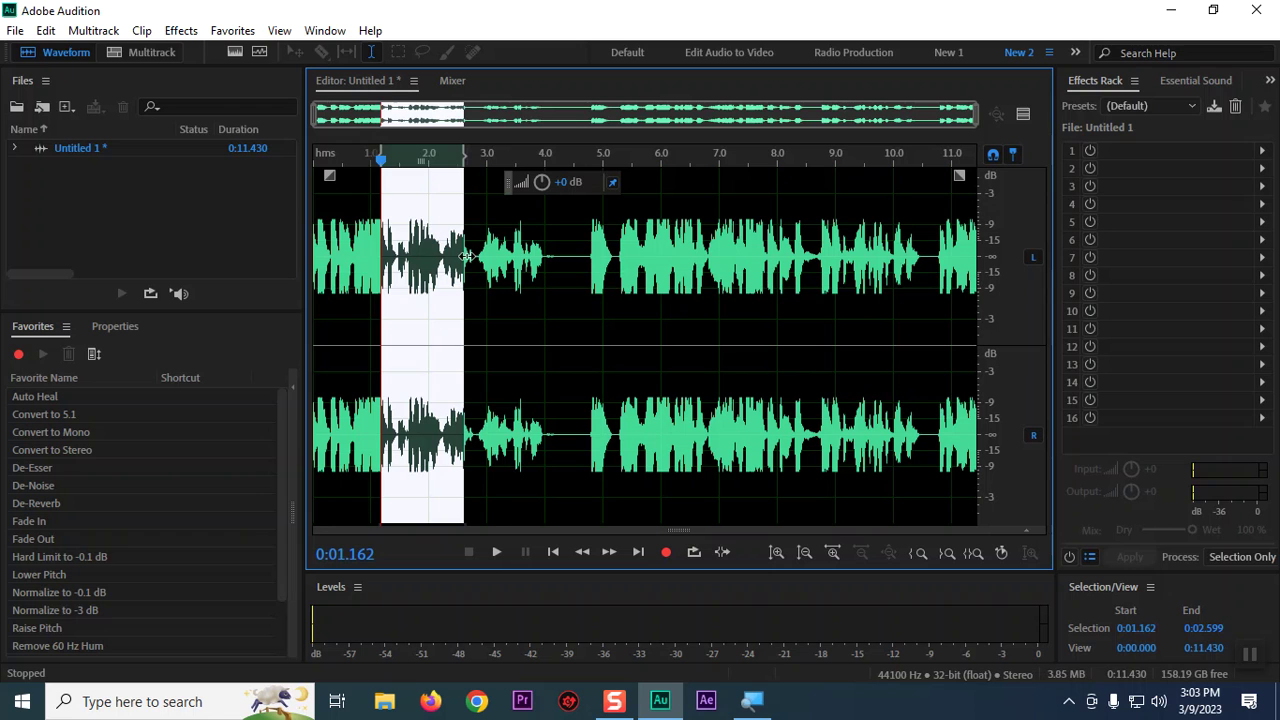
pyautogui.click(379, 257)
# - Delete the first 4.2 seconds or so of the recording, and all the audio that remains in Untitled 1
pyautogui.moveTo(560, 255); pyautogui.dragTo(283, 247)
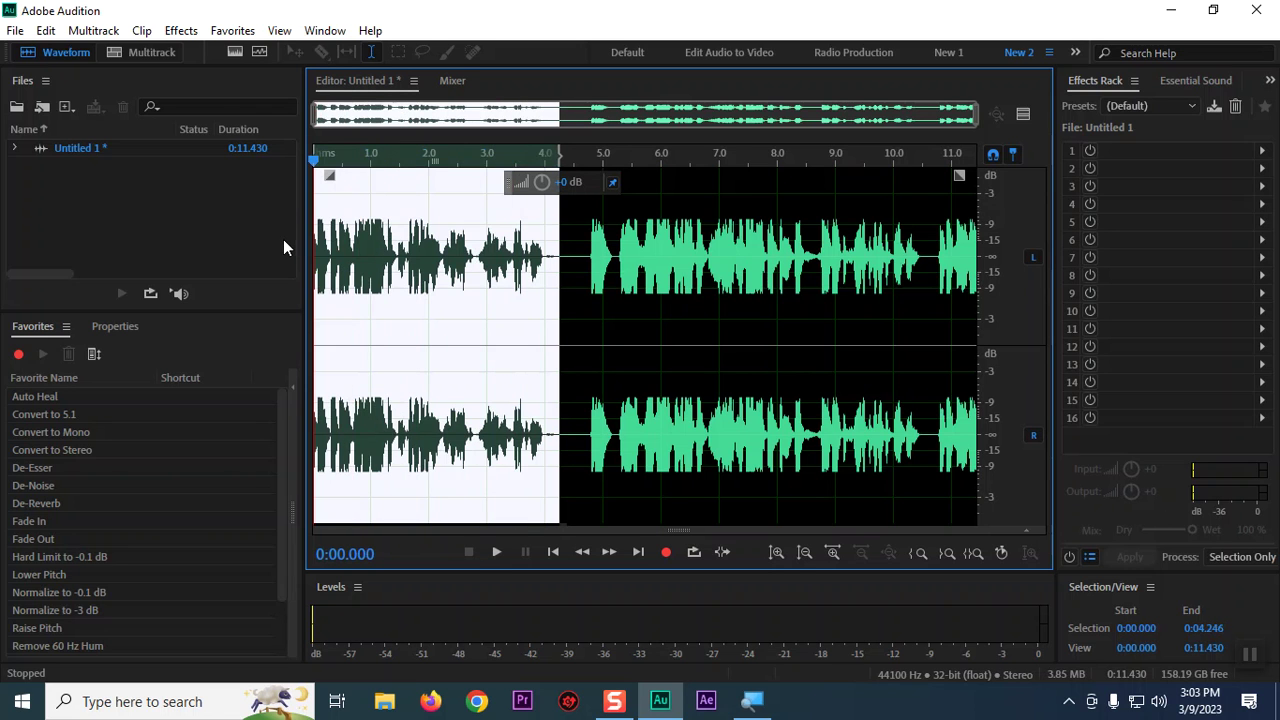
pyautogui.press('Delete')
pyautogui.doubleClick(339, 258)
pyautogui.press('Delete')
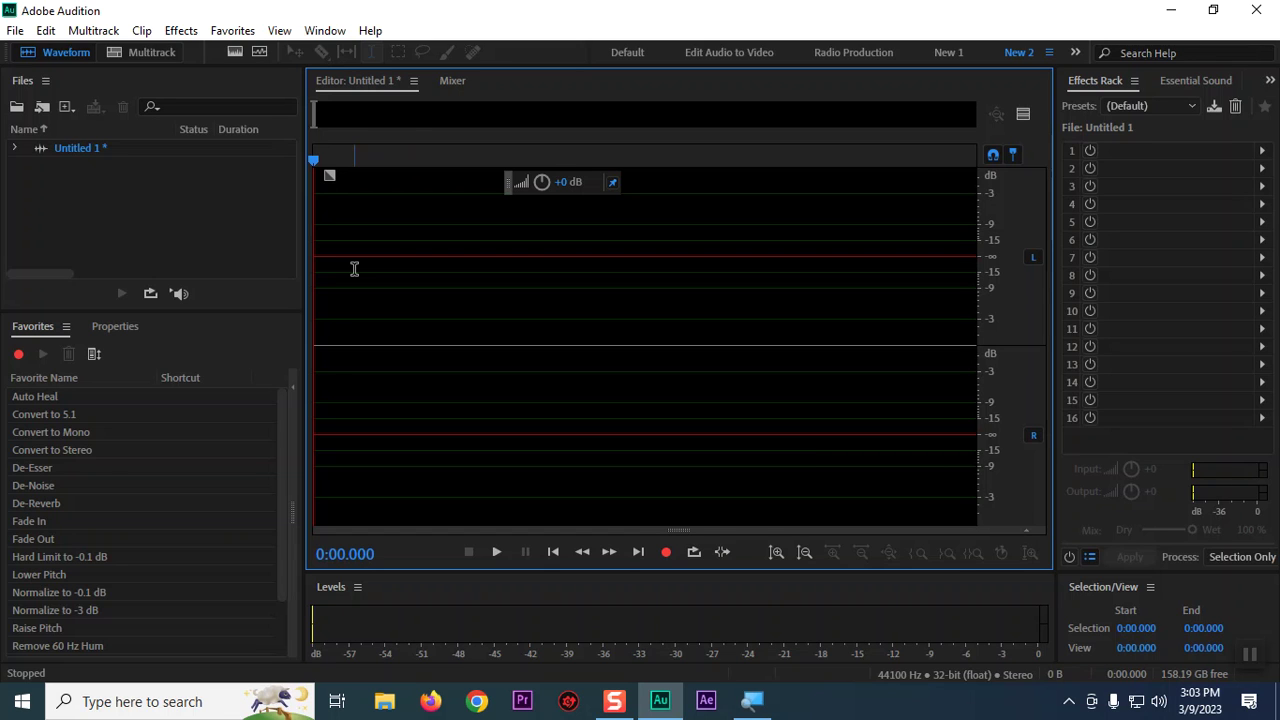
# - Record a short take of about 1.8 seconds into Untitled 1 and undo it
pyautogui.click(666, 560)
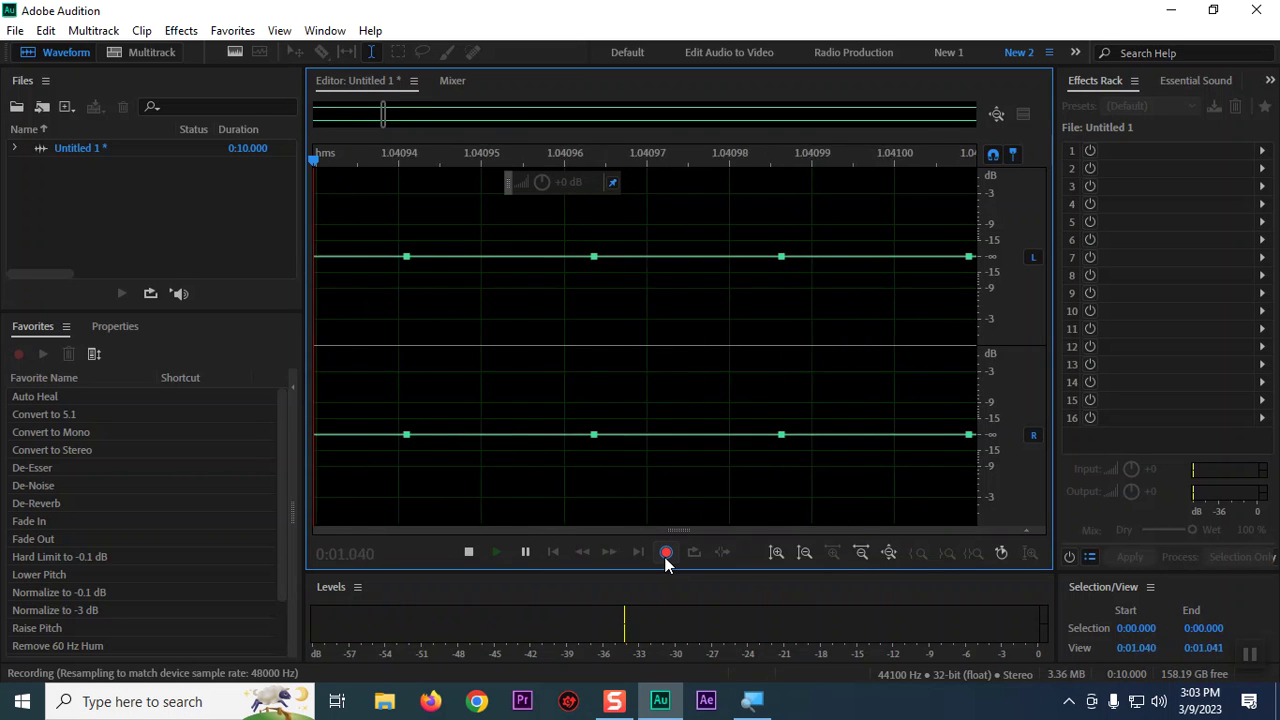
pyautogui.click(666, 560)
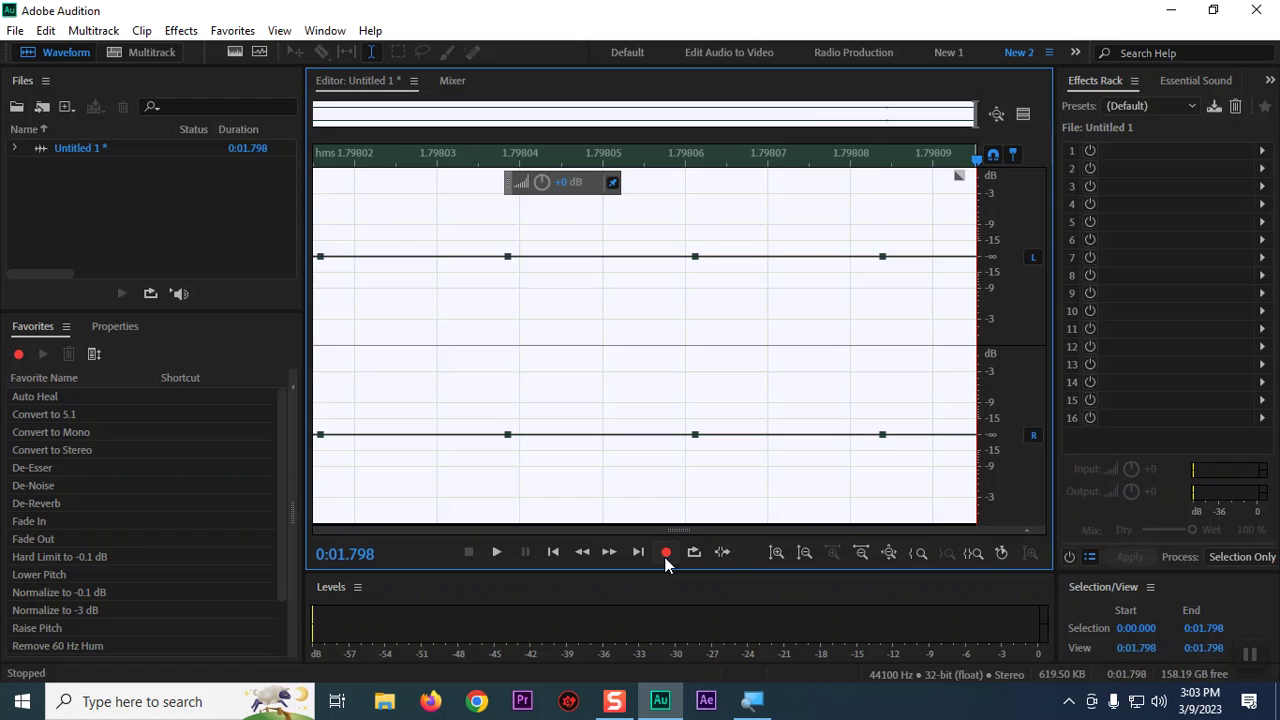
pyautogui.hotkey('ctrl', 'z')
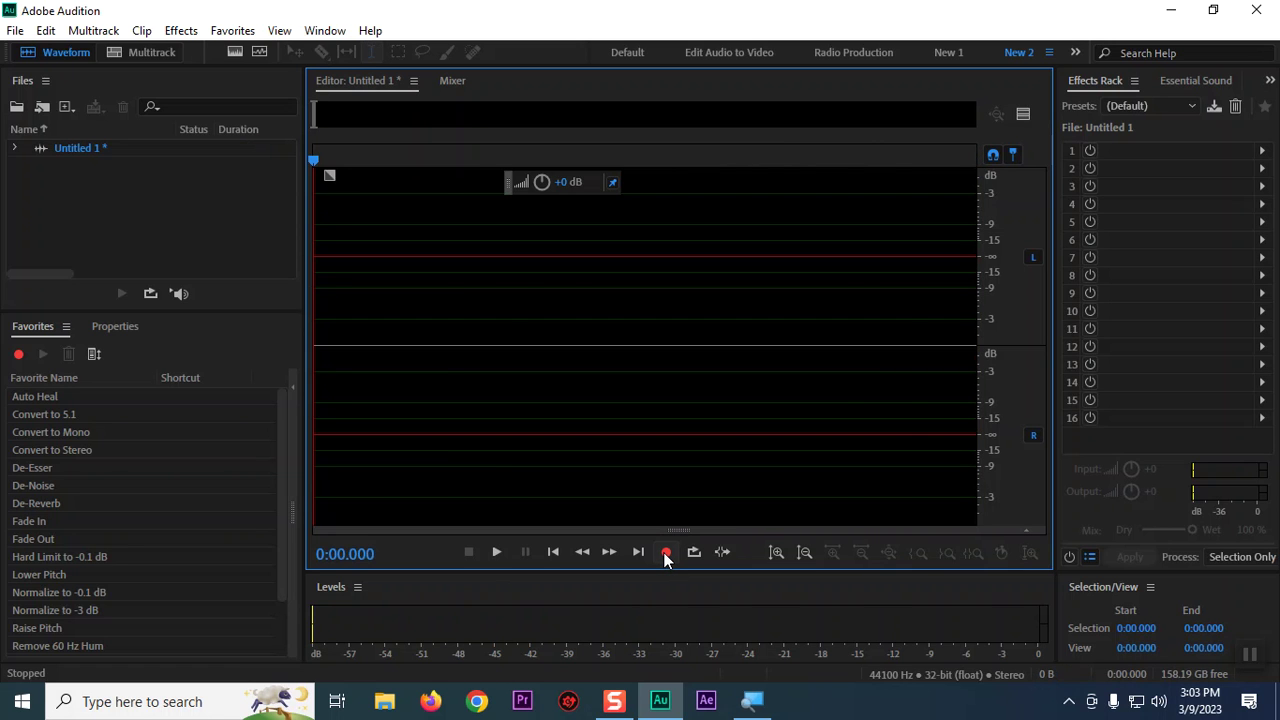
# - Record a new take of about 10.4 seconds into Untitled 1 and lower its overall amplitude
pyautogui.click(665, 555)
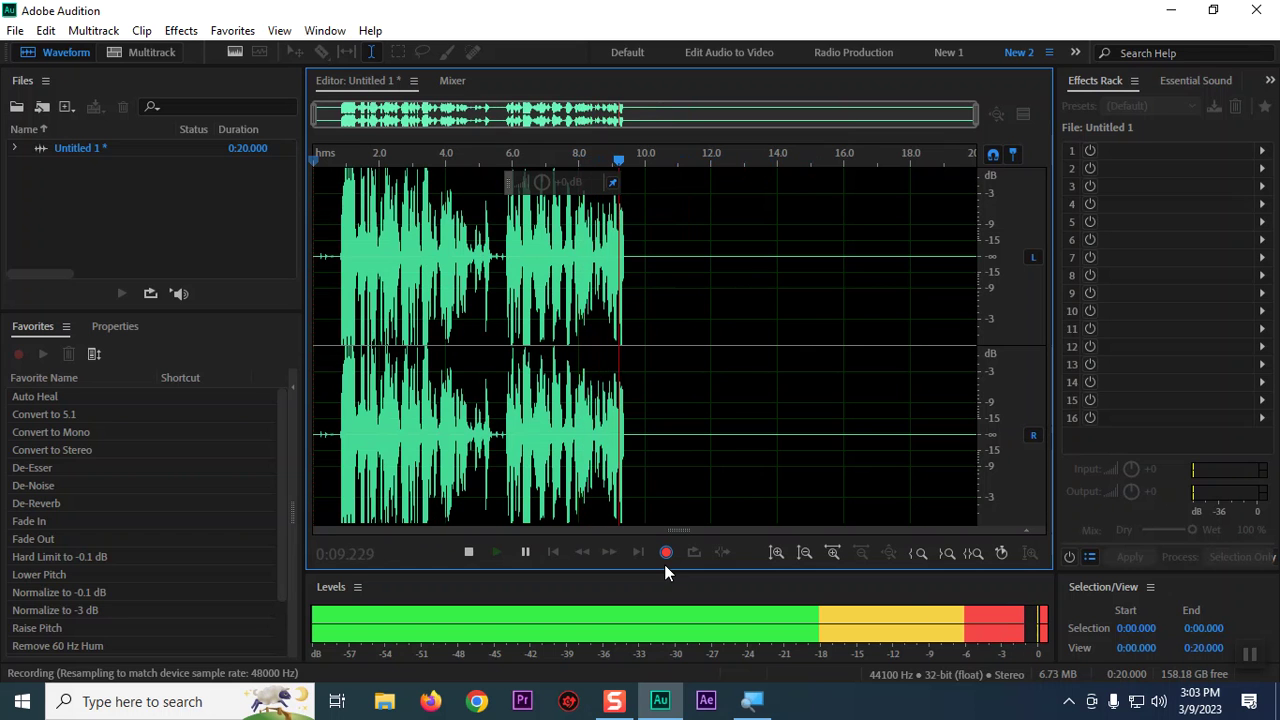
pyautogui.press('space')
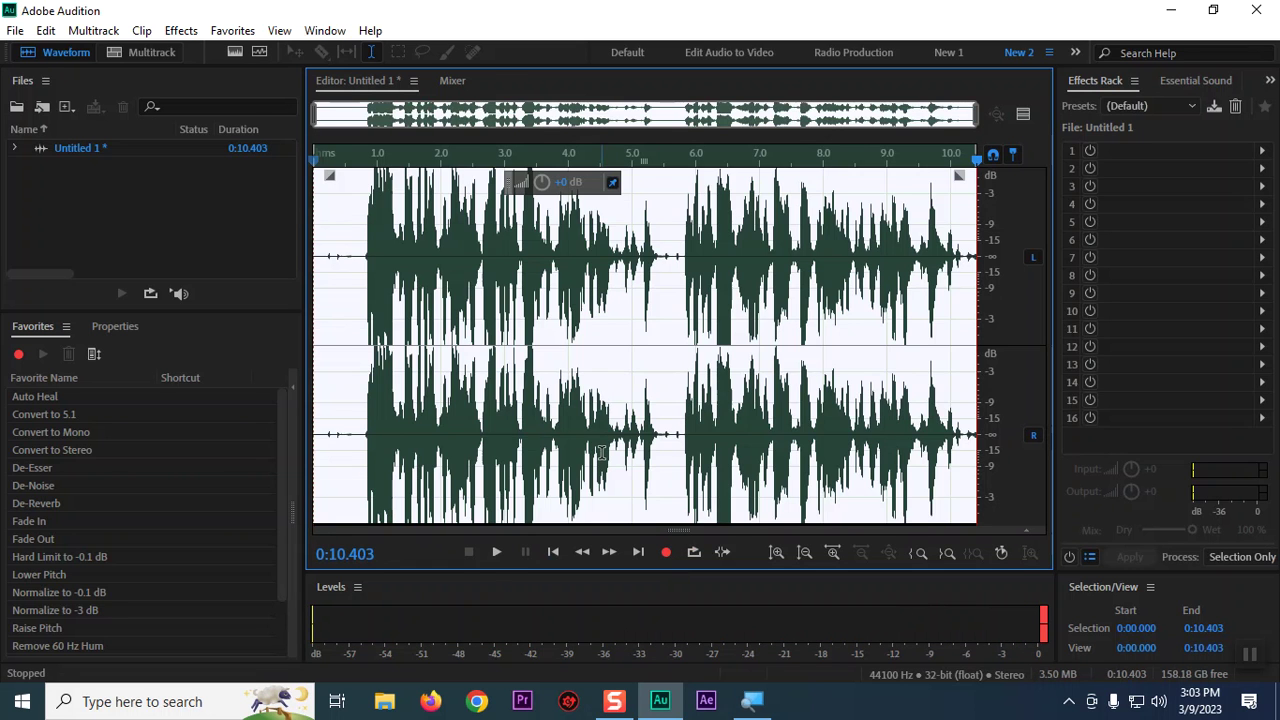
pyautogui.click(601, 275)
pyautogui.moveTo(541, 182); pyautogui.dragTo(543, 184)
pyautogui.click(612, 437)
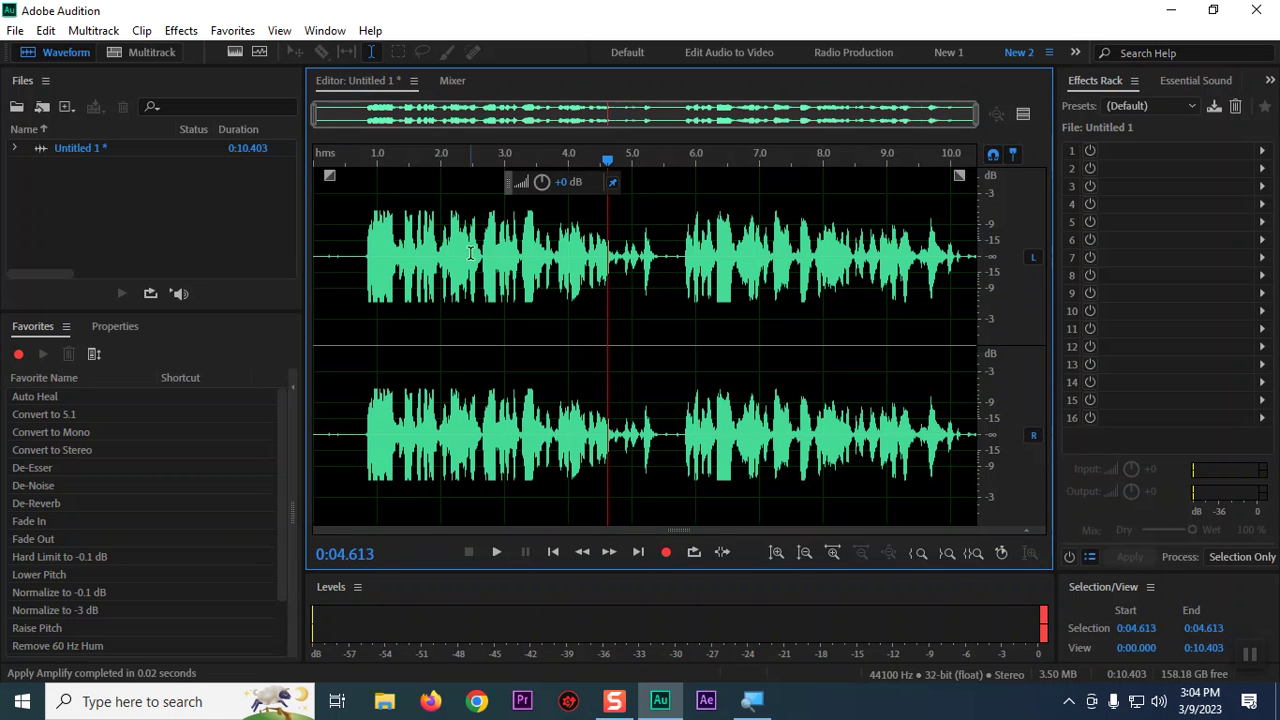
# - Play the new take from its beginning for a few seconds to check the reduced volume
pyautogui.moveTo(607, 160); pyautogui.dragTo(283, 163)
pyautogui.click(373, 159)
pyautogui.press('space')
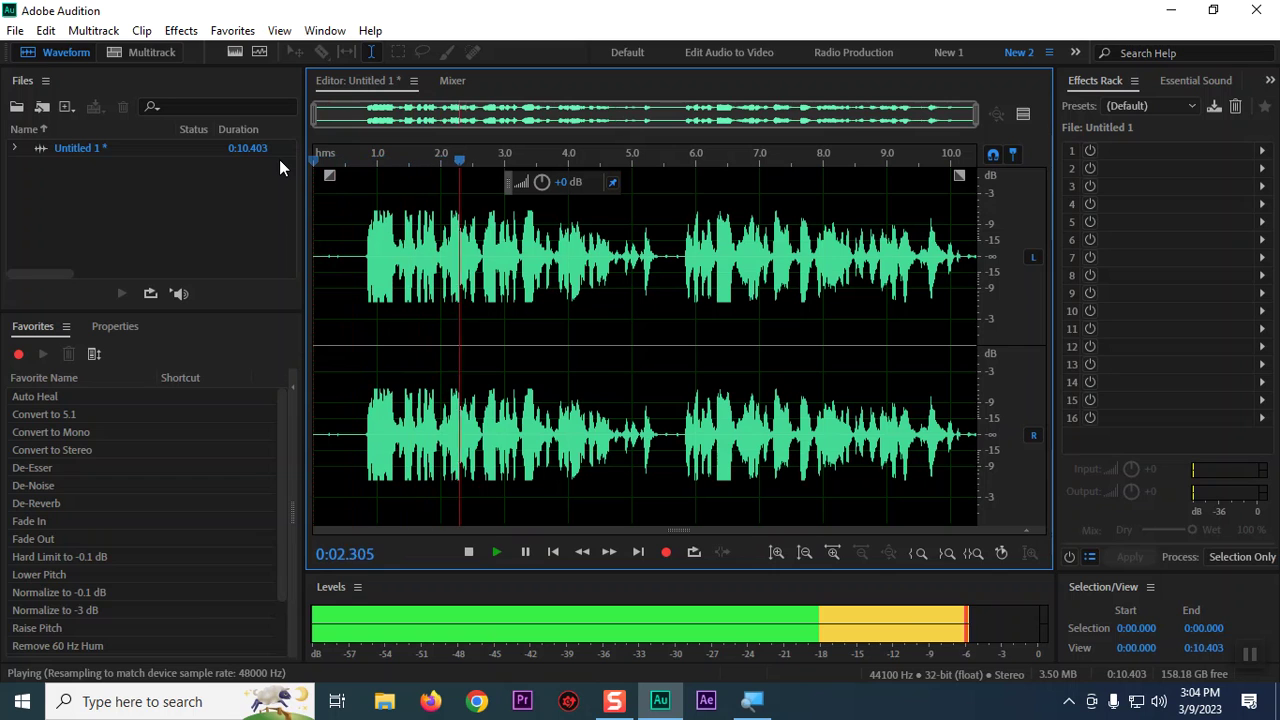
pyautogui.press('space')
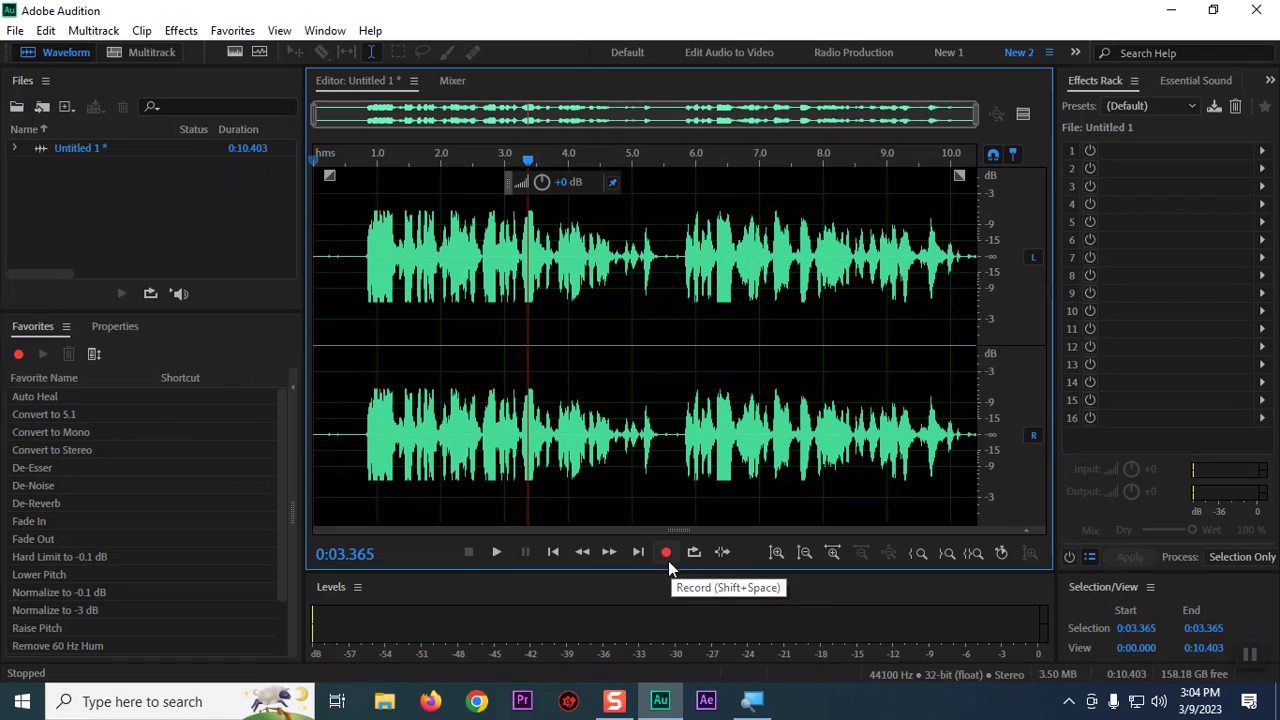
# - Zoom the waveform in and out in amplitude and in time, and reset it to the full view
pyautogui.click(776, 552)
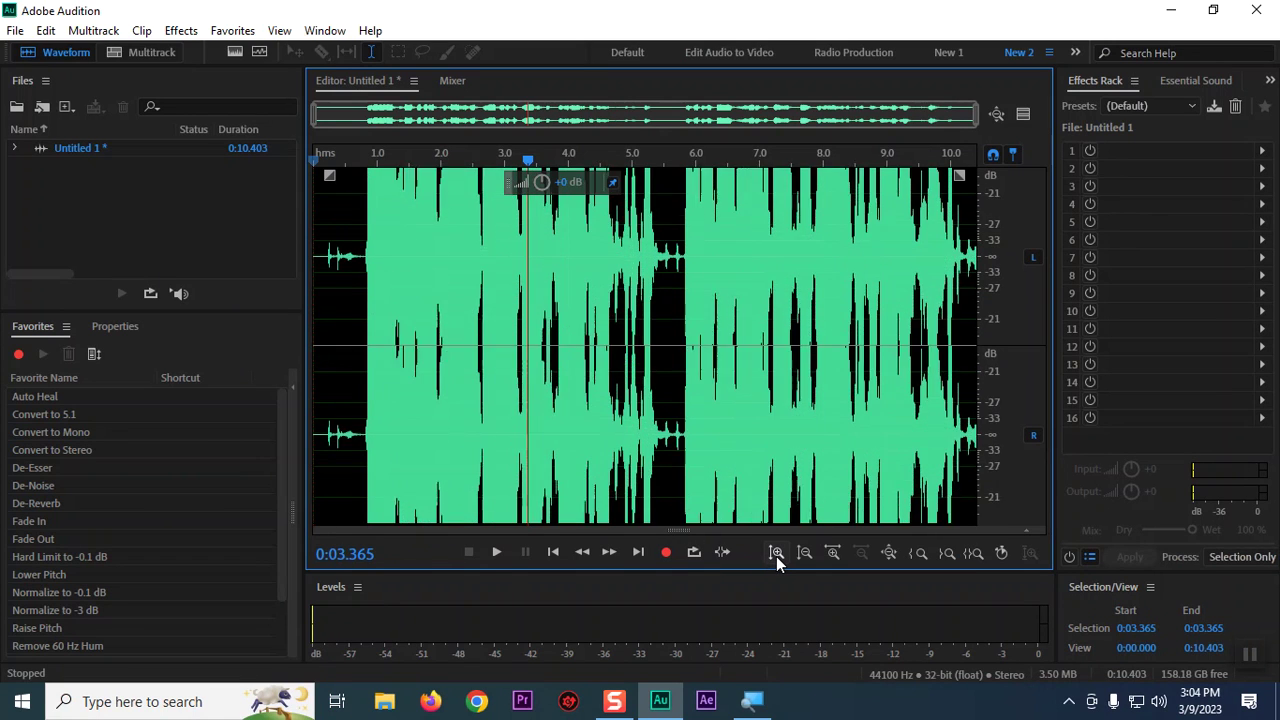
pyautogui.click(803, 553)
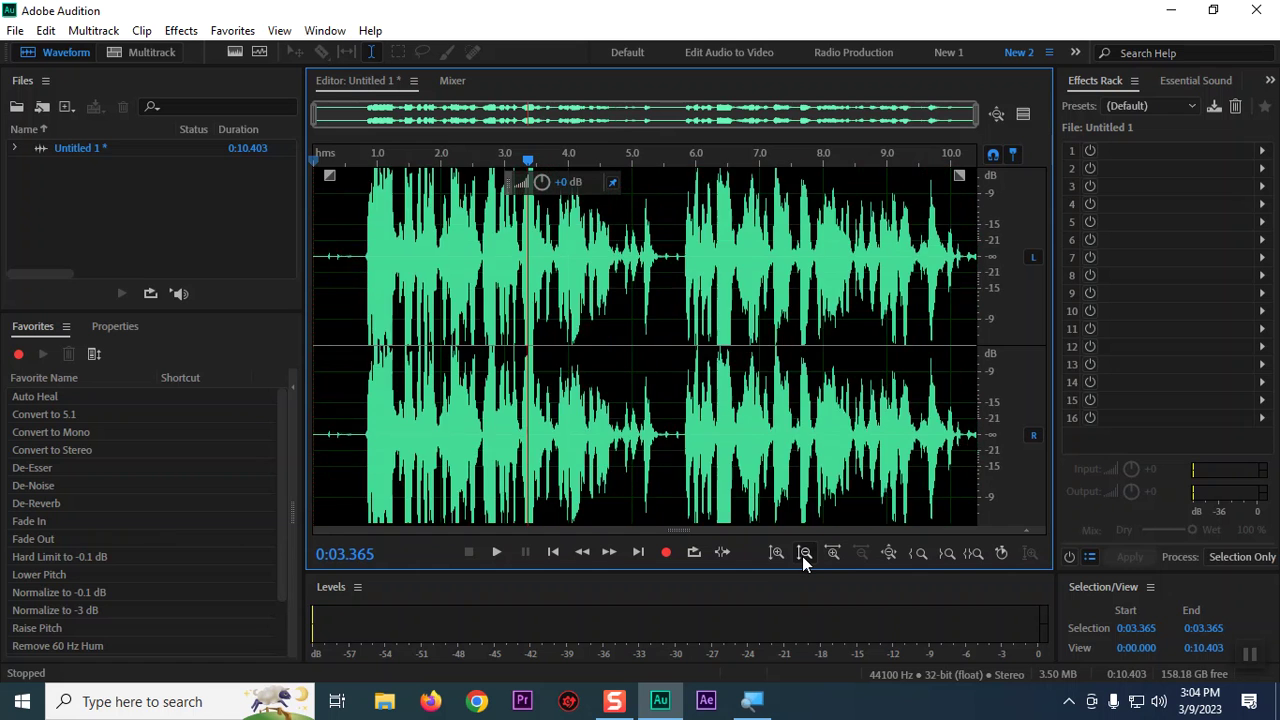
pyautogui.click(802, 556)
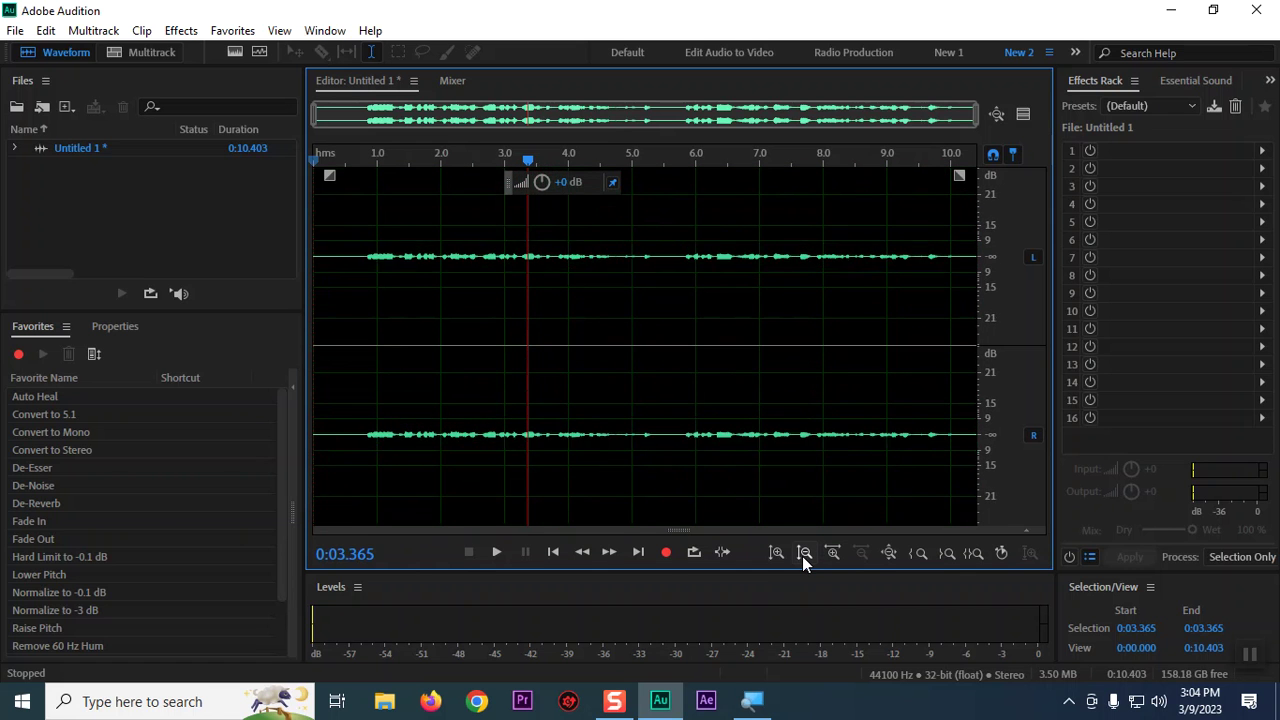
pyautogui.click(775, 556)
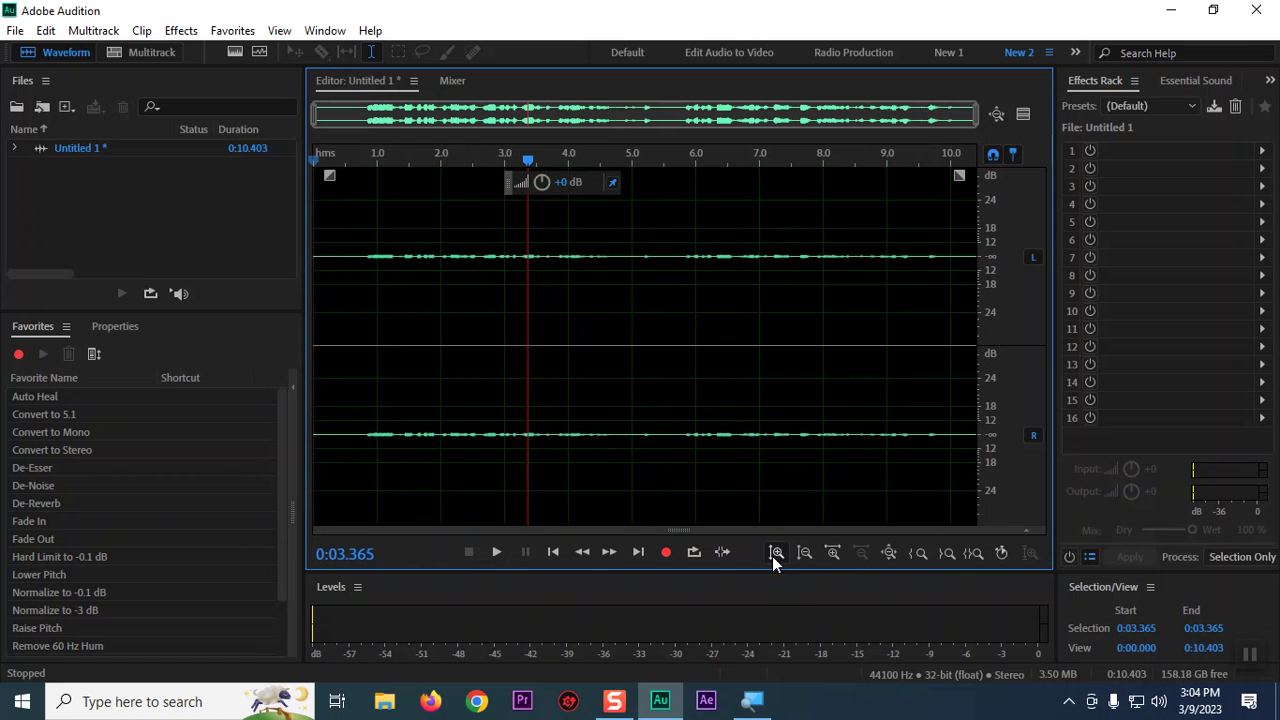
pyautogui.click(804, 552)
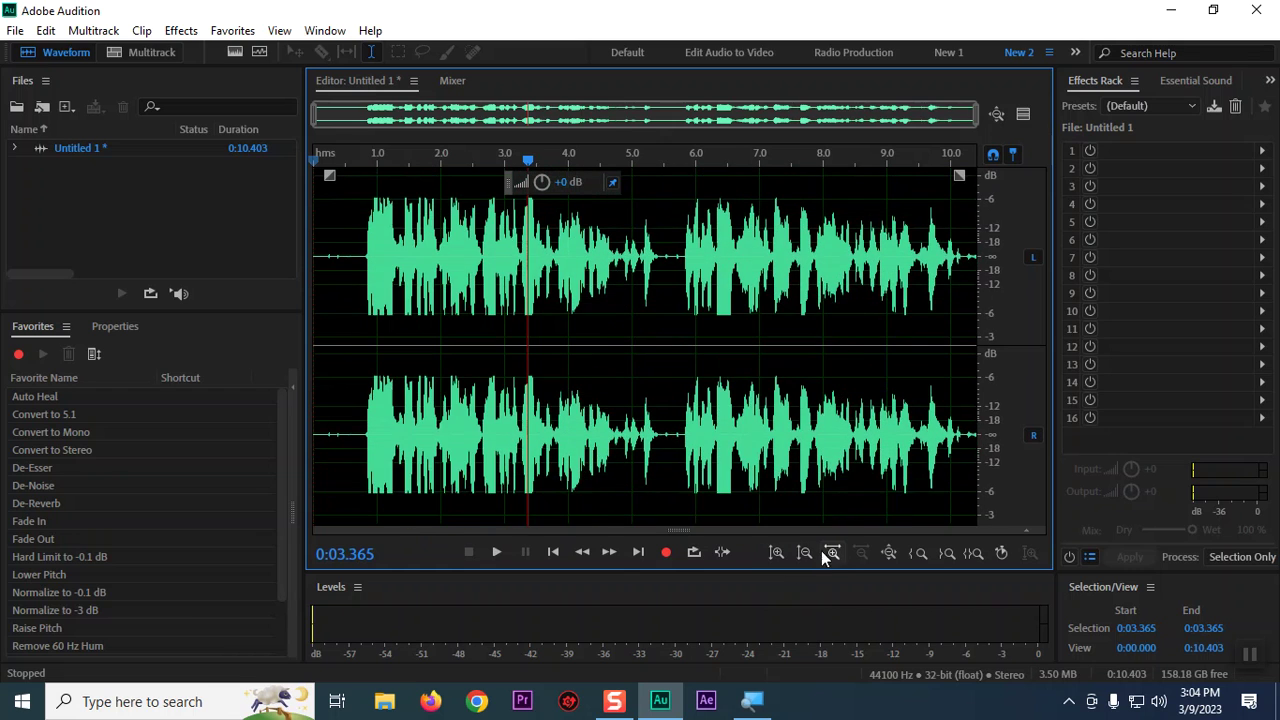
pyautogui.click(837, 552)
pyautogui.click(839, 551)
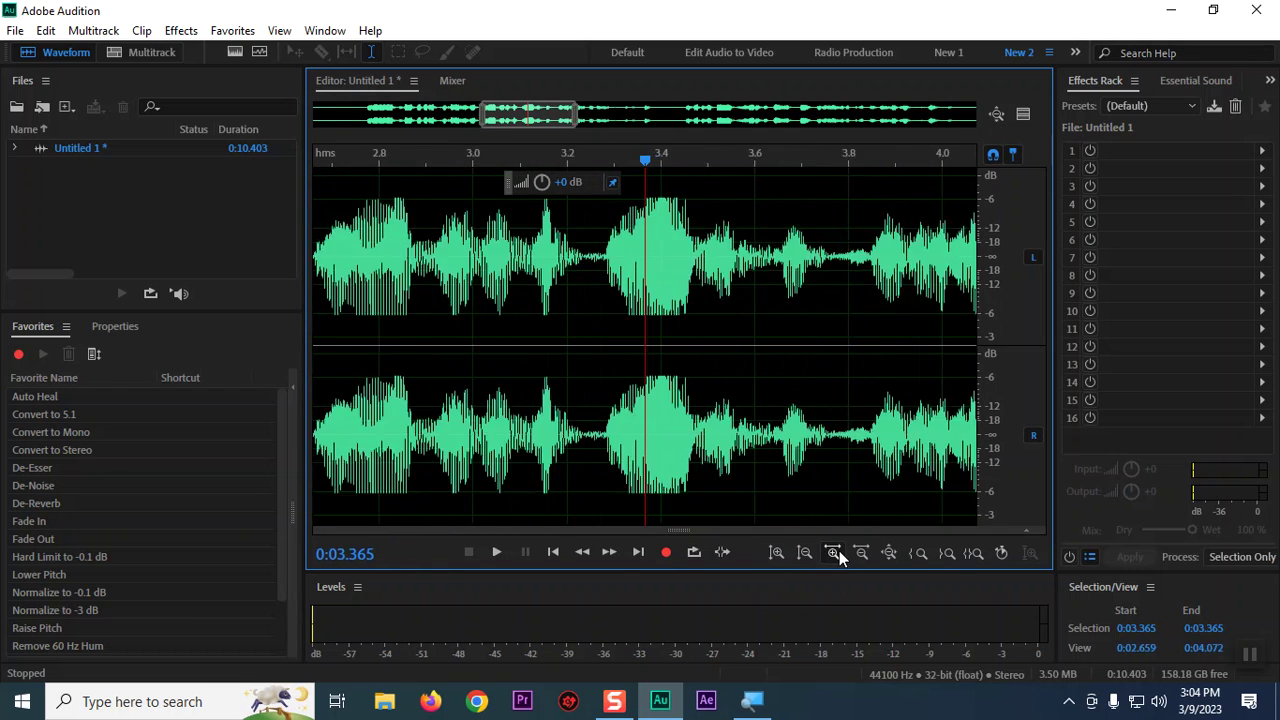
pyautogui.click(860, 561)
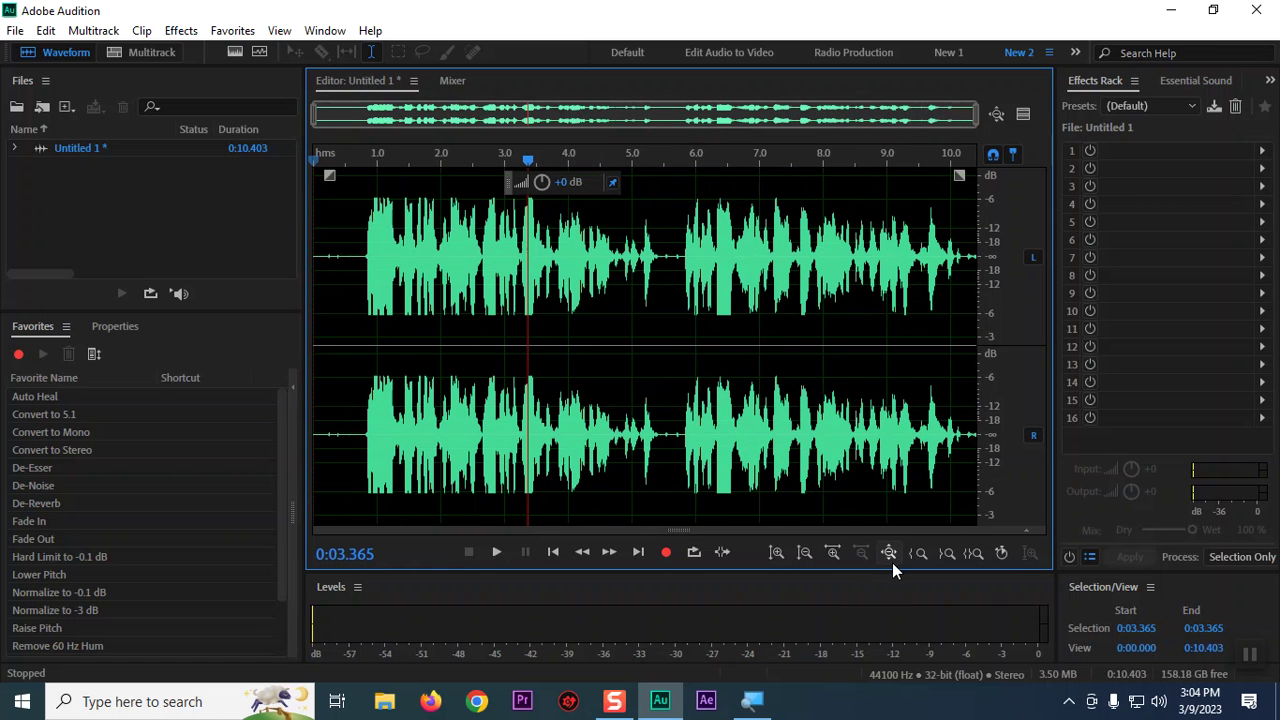
pyautogui.click(892, 561)
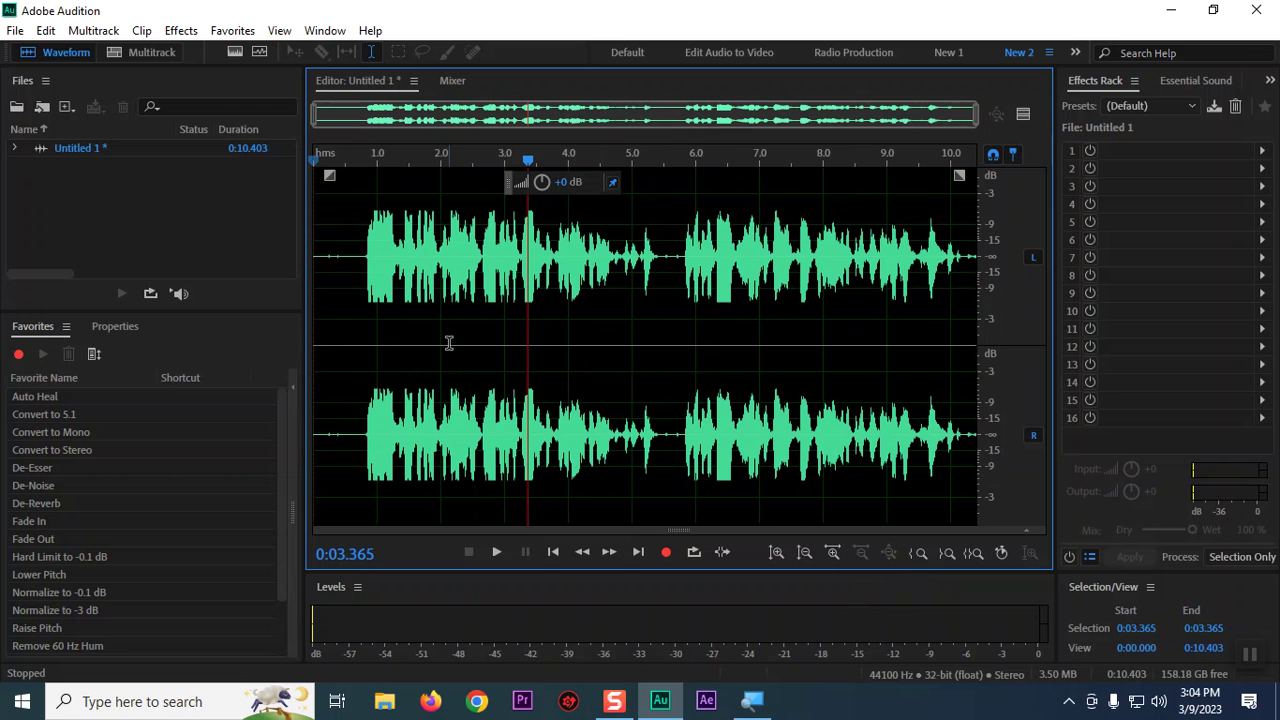
# - Play about two seconds from the 3.365 s playhead, zoom in on time once and return to the full view
pyautogui.press('space')
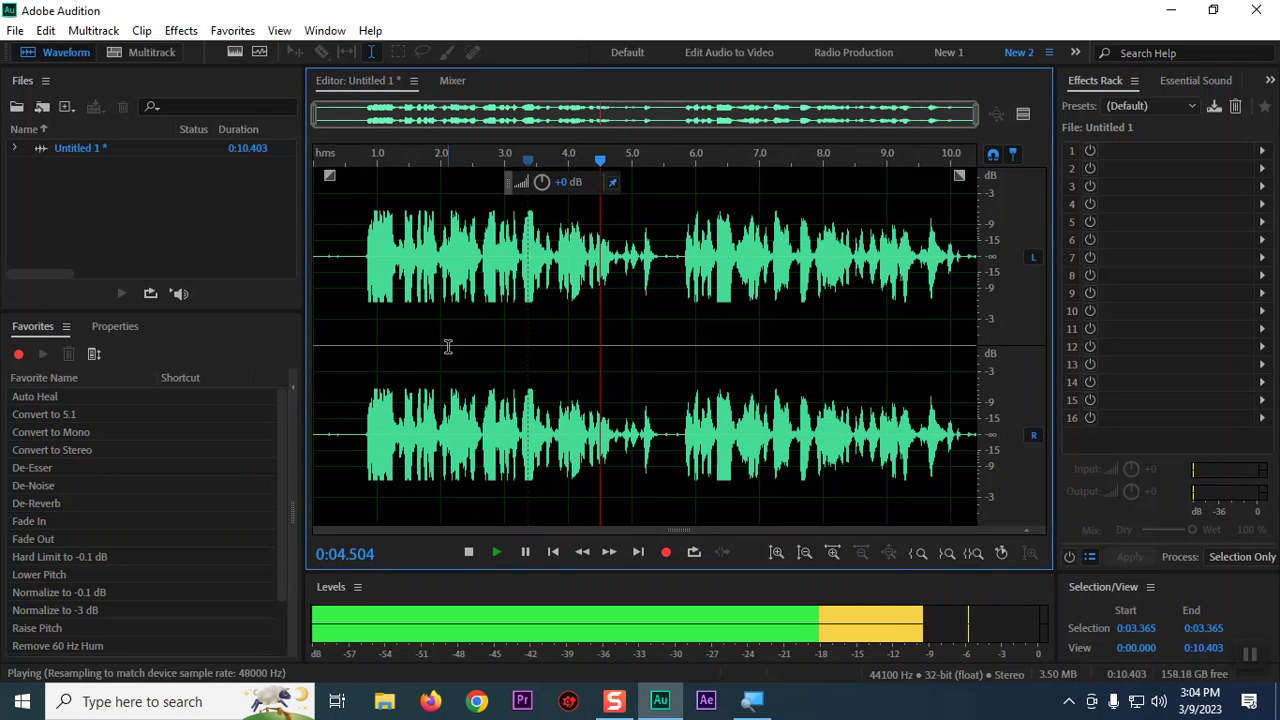
pyautogui.press('space')
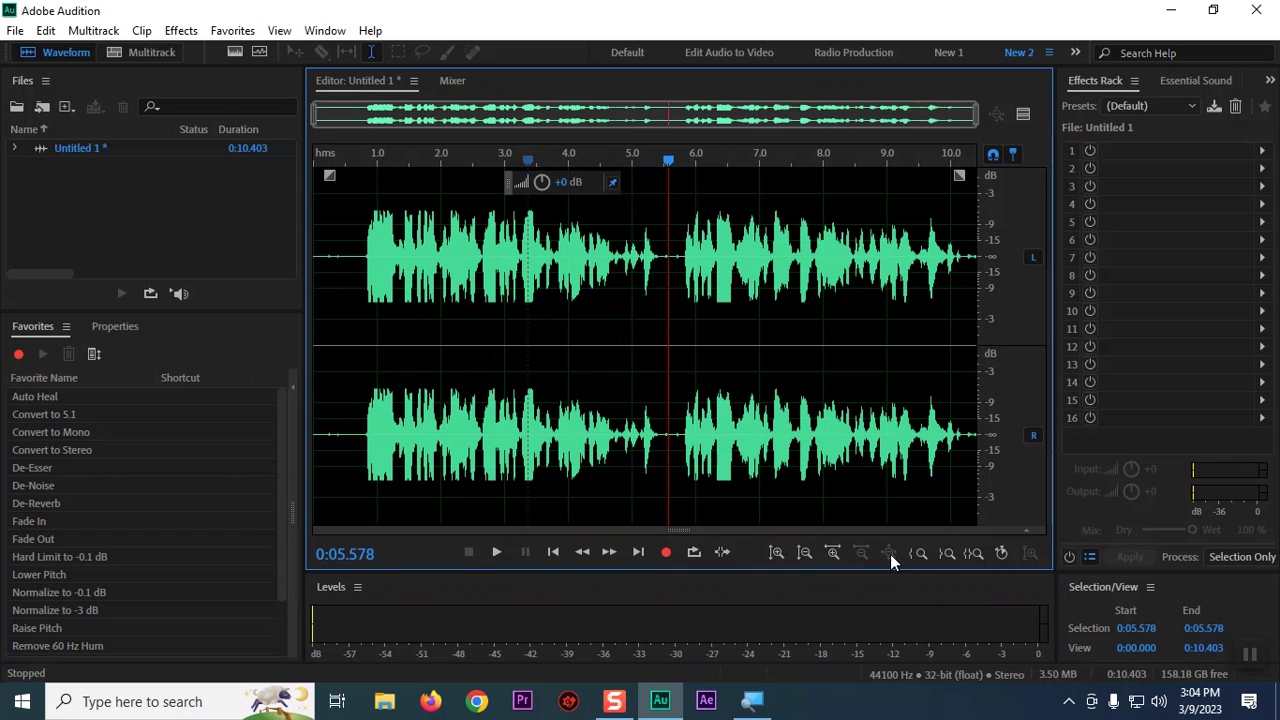
pyautogui.click(831, 554)
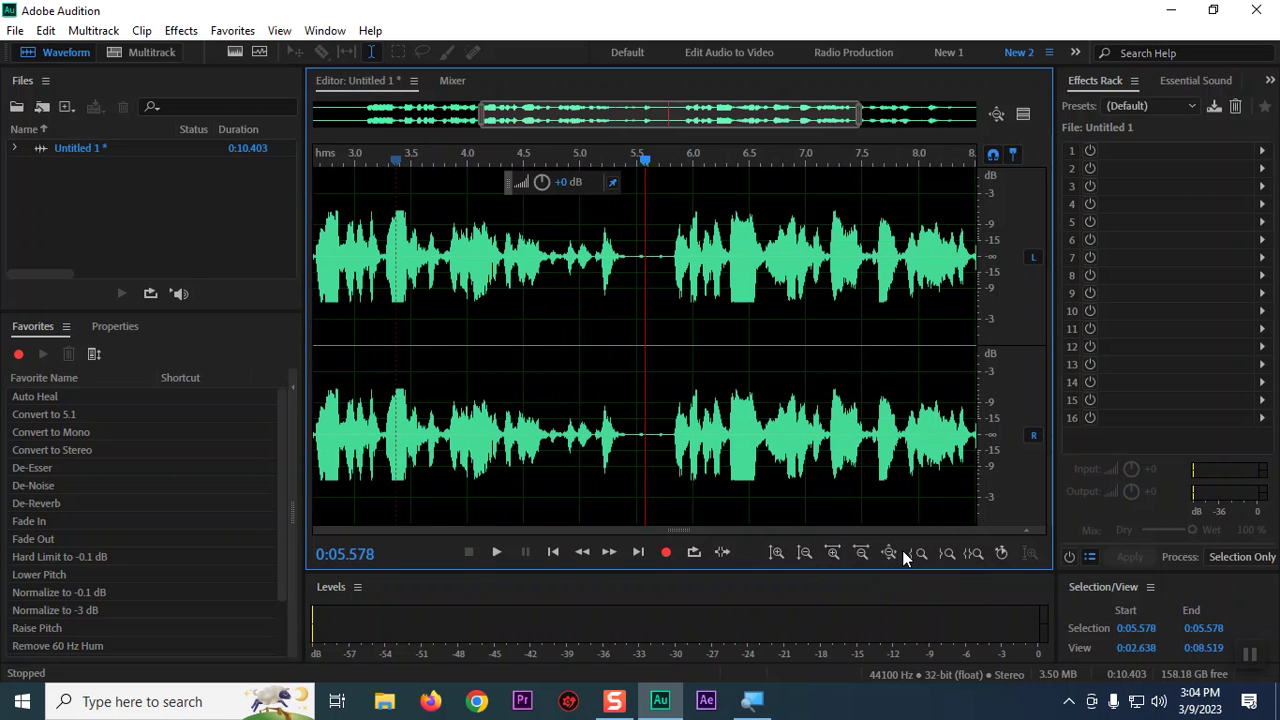
pyautogui.click(889, 553)
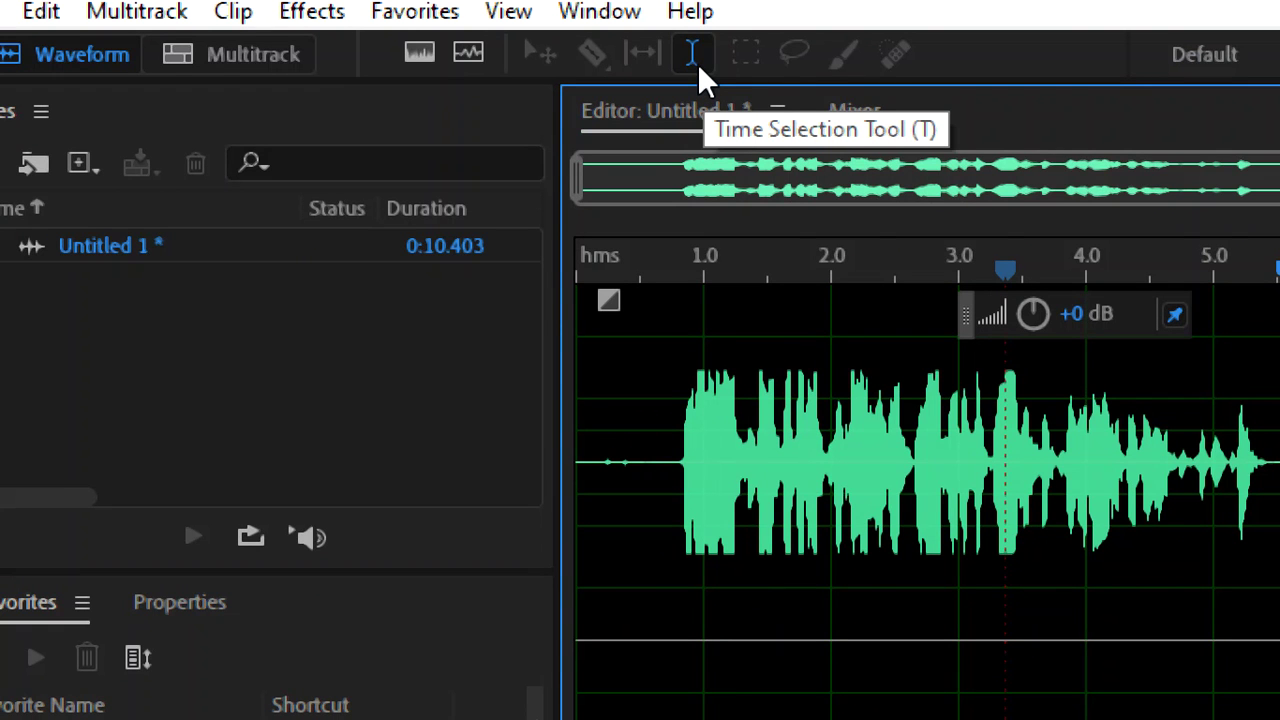
# - Select about 0.85–2.64 s in the waveform, and show the Spectral Frequency Display with about 1.25–3.56 s selected using the Time Selection tool
pyautogui.moveTo(686, 386); pyautogui.dragTo(912, 413)
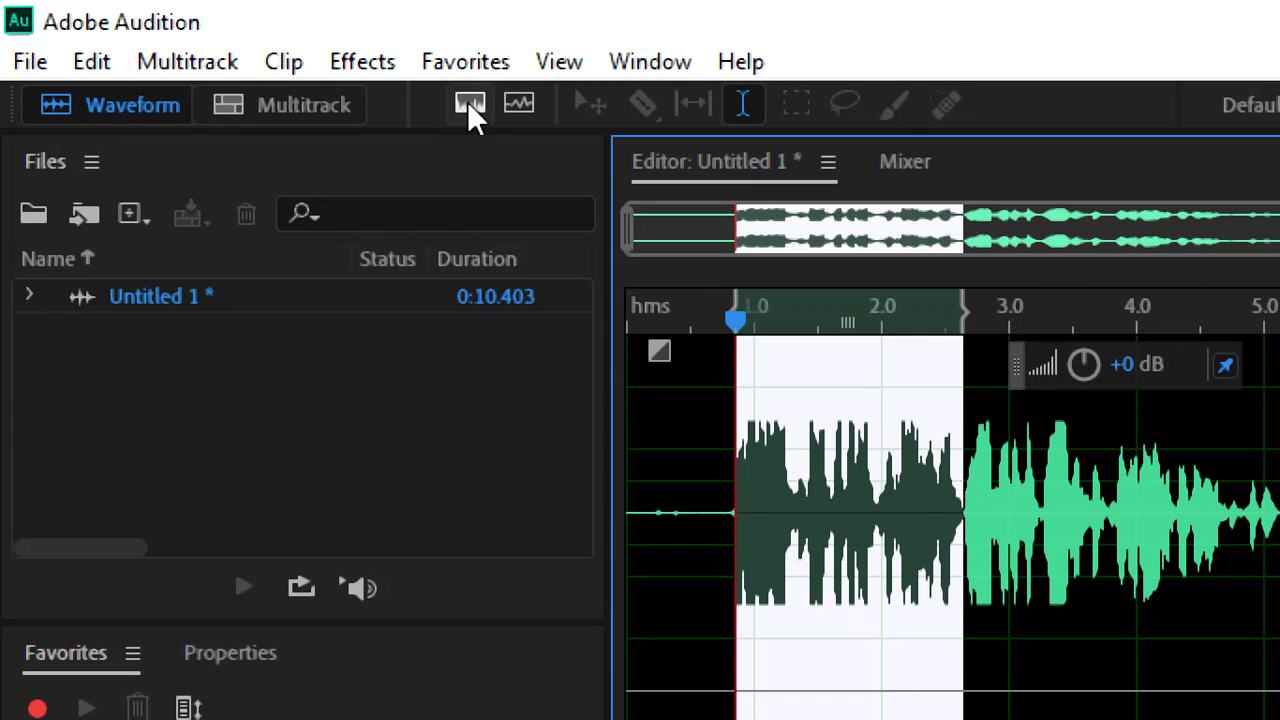
pyautogui.click(466, 102)
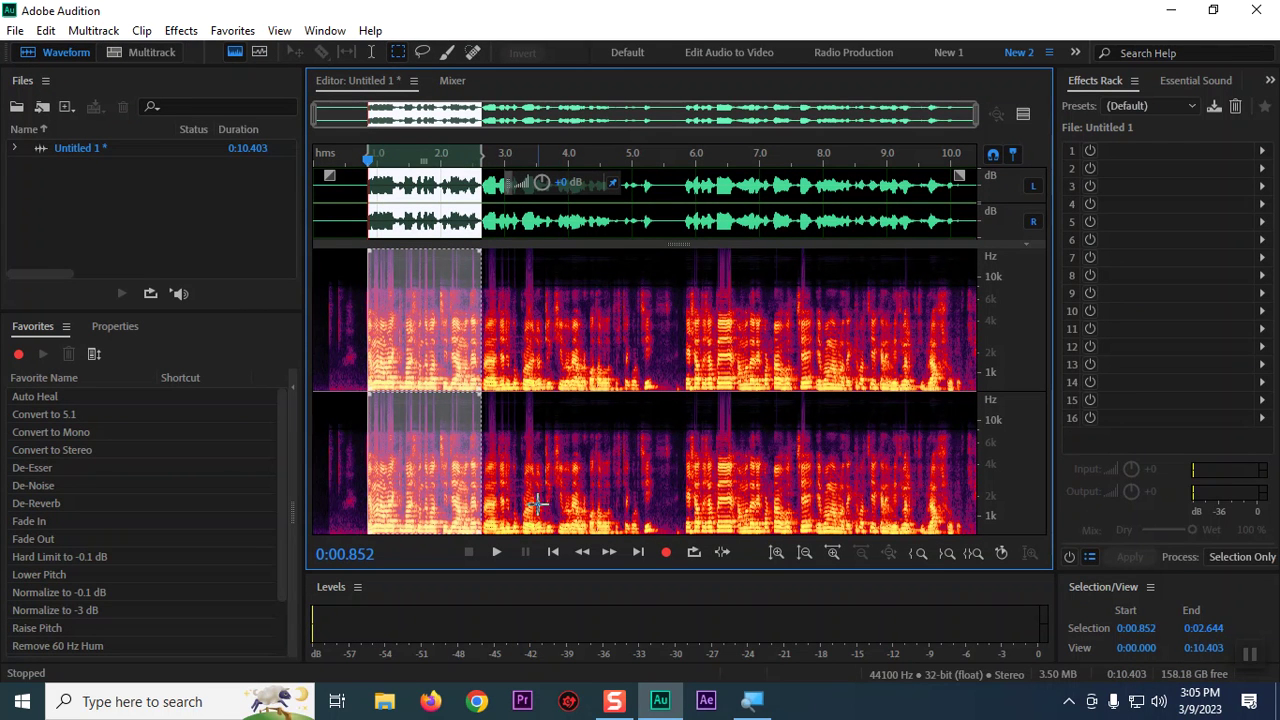
pyautogui.click(371, 52)
pyautogui.click(502, 310)
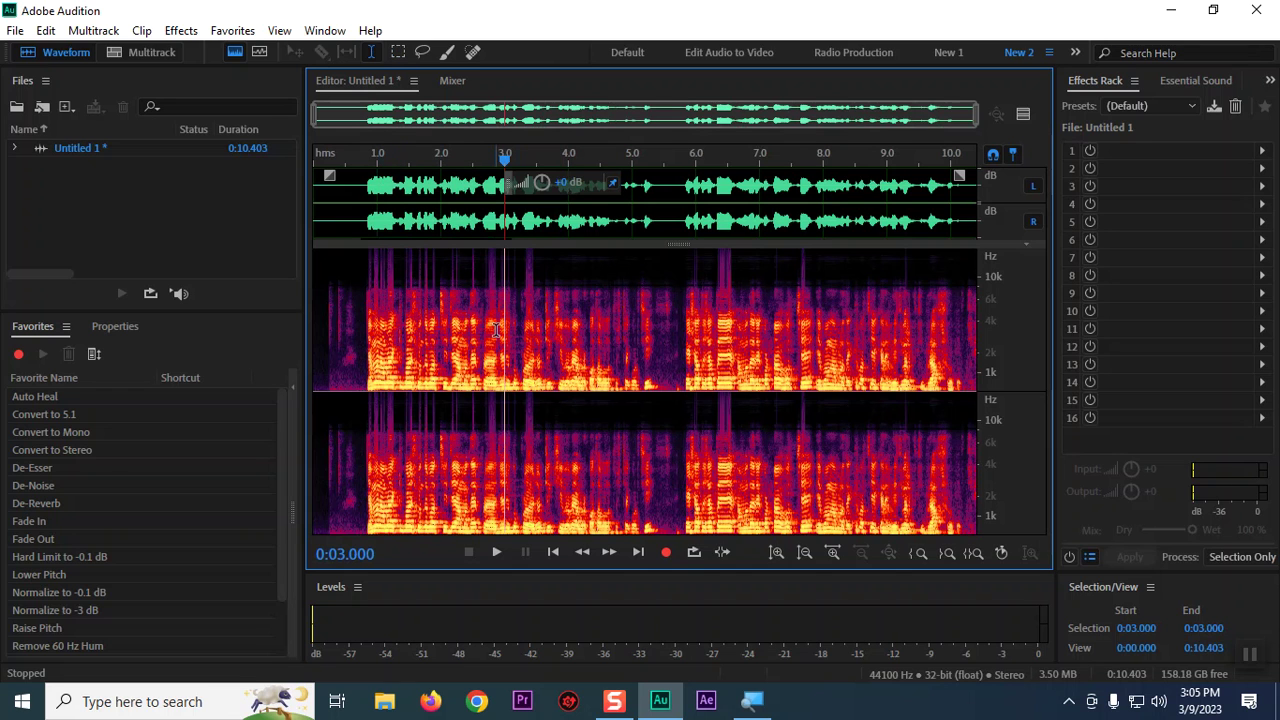
pyautogui.moveTo(393, 365); pyautogui.dragTo(540, 365)
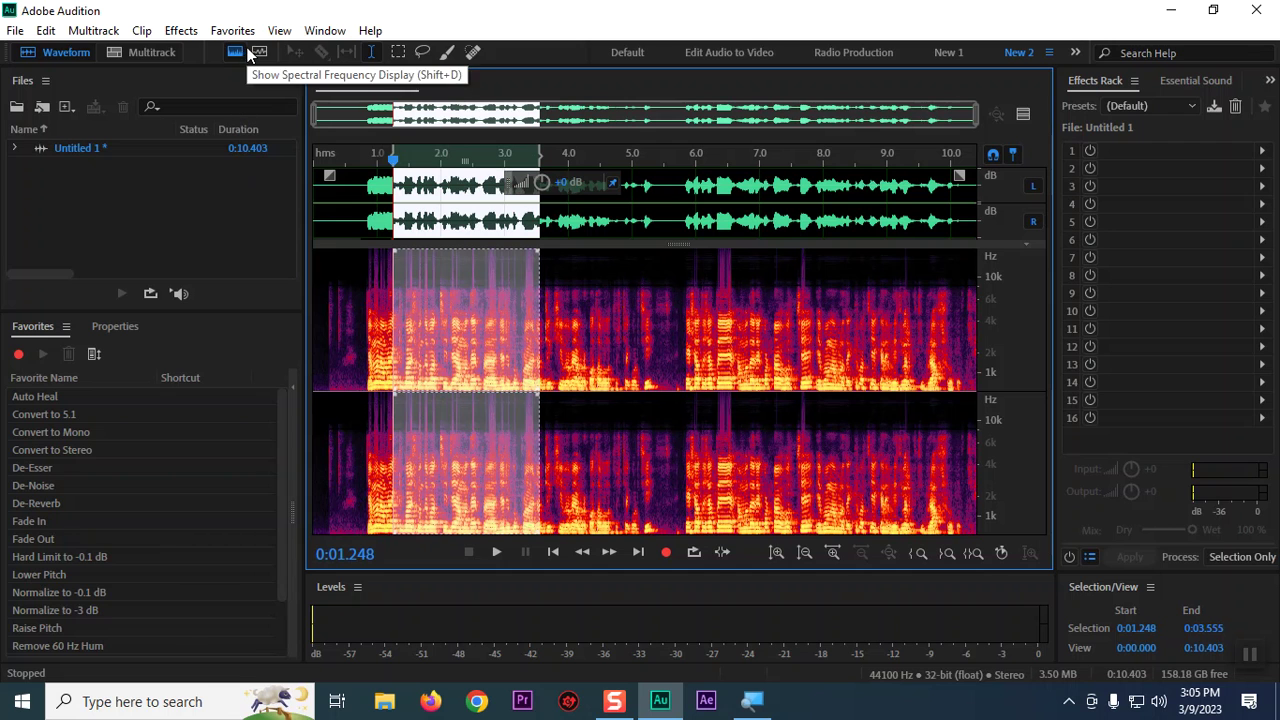
# - View the recording in the Spectral Pitch Display and the Spectral Frequency Display, and return to the plain waveform
pyautogui.click(262, 53)
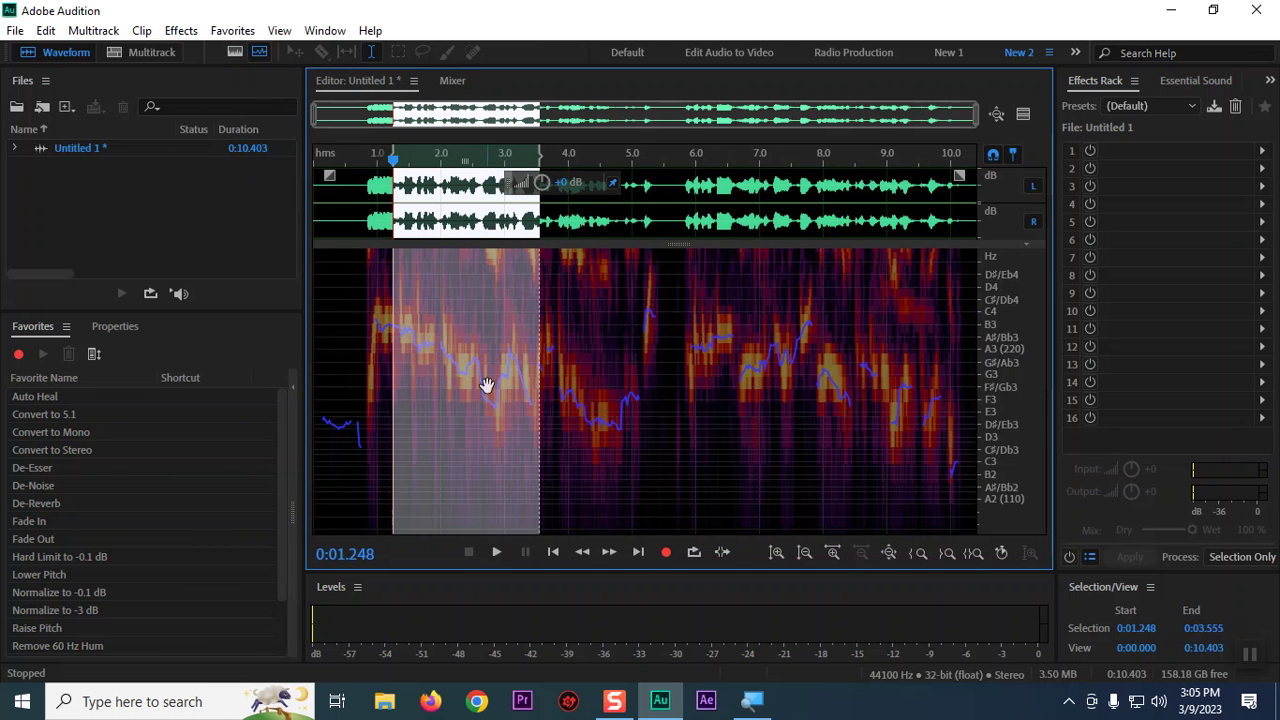
pyautogui.click(580, 392)
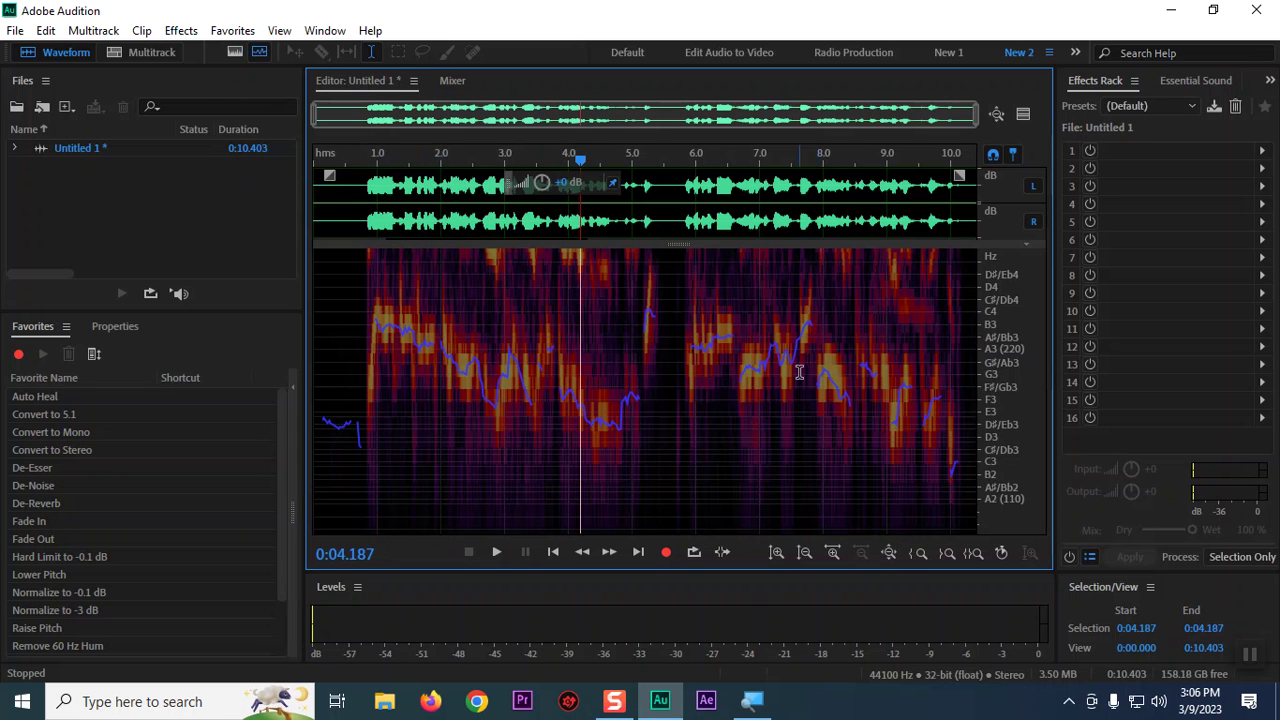
pyautogui.click(231, 55)
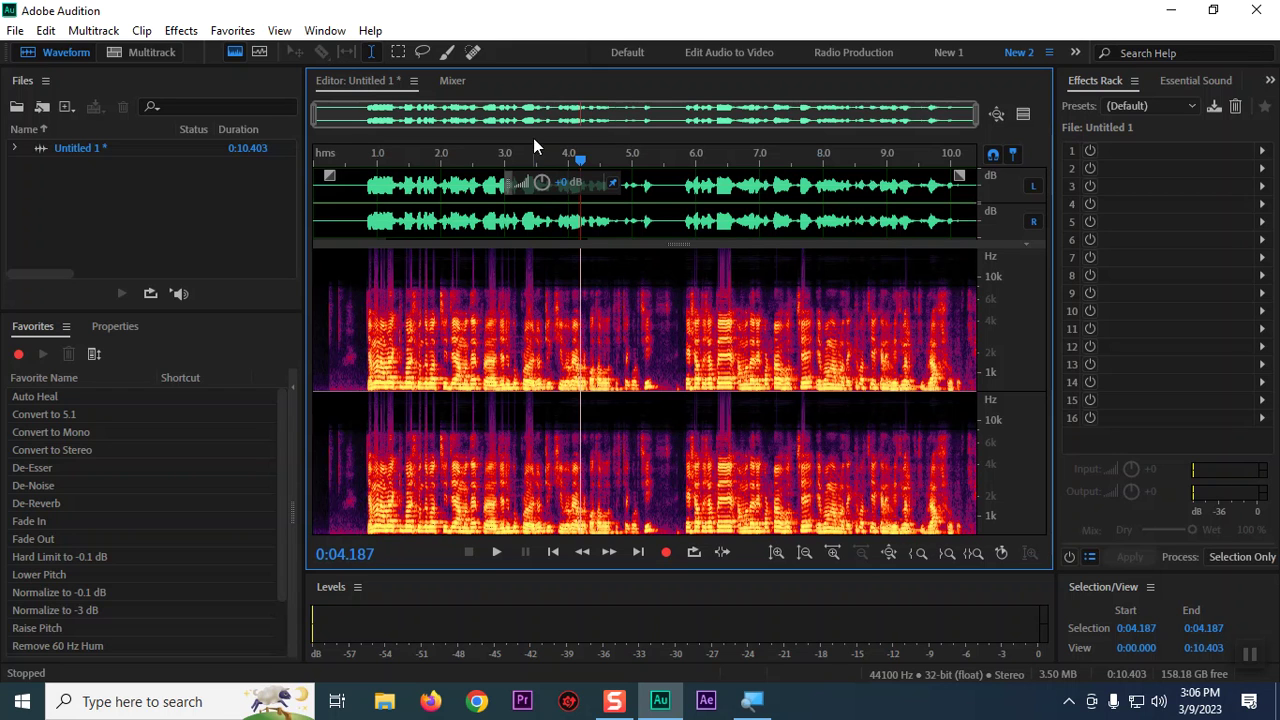
pyautogui.click(233, 51)
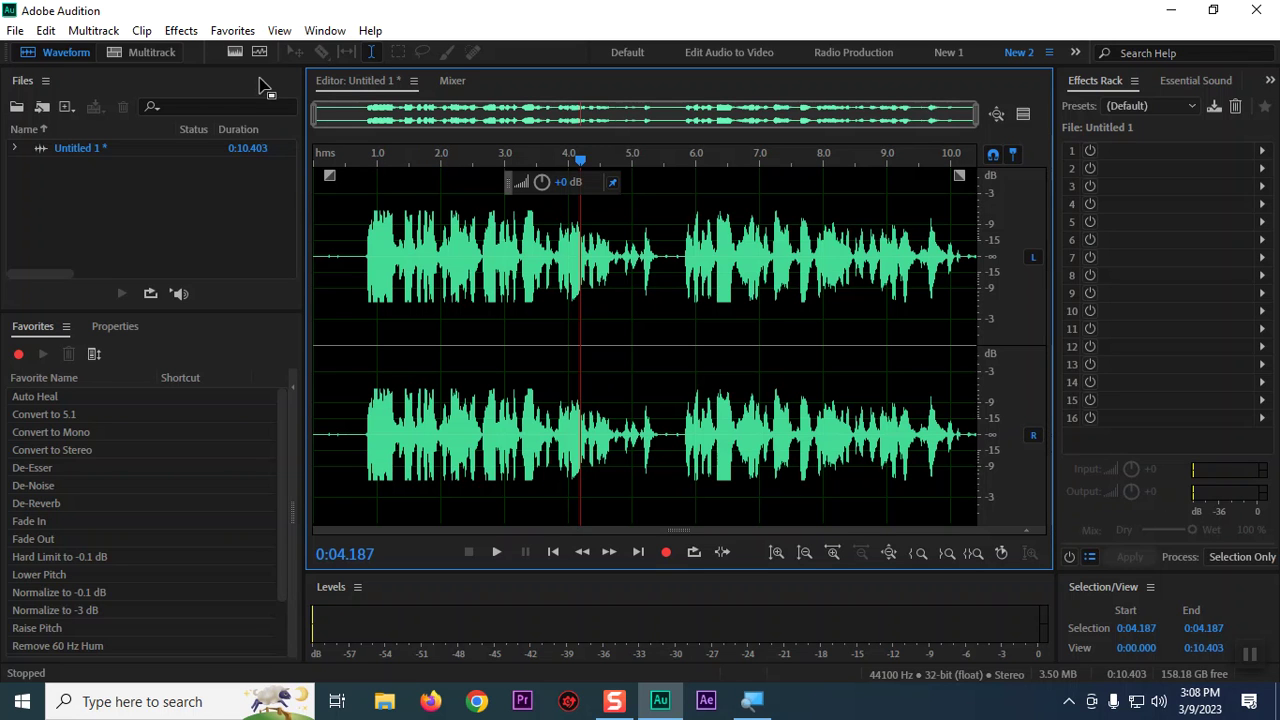
# - In the Spectral Frequency Display, marquee-select about 3.0–4.5 s between roughly 4 and 6 kHz and delete those frequencies
pyautogui.click(236, 56)
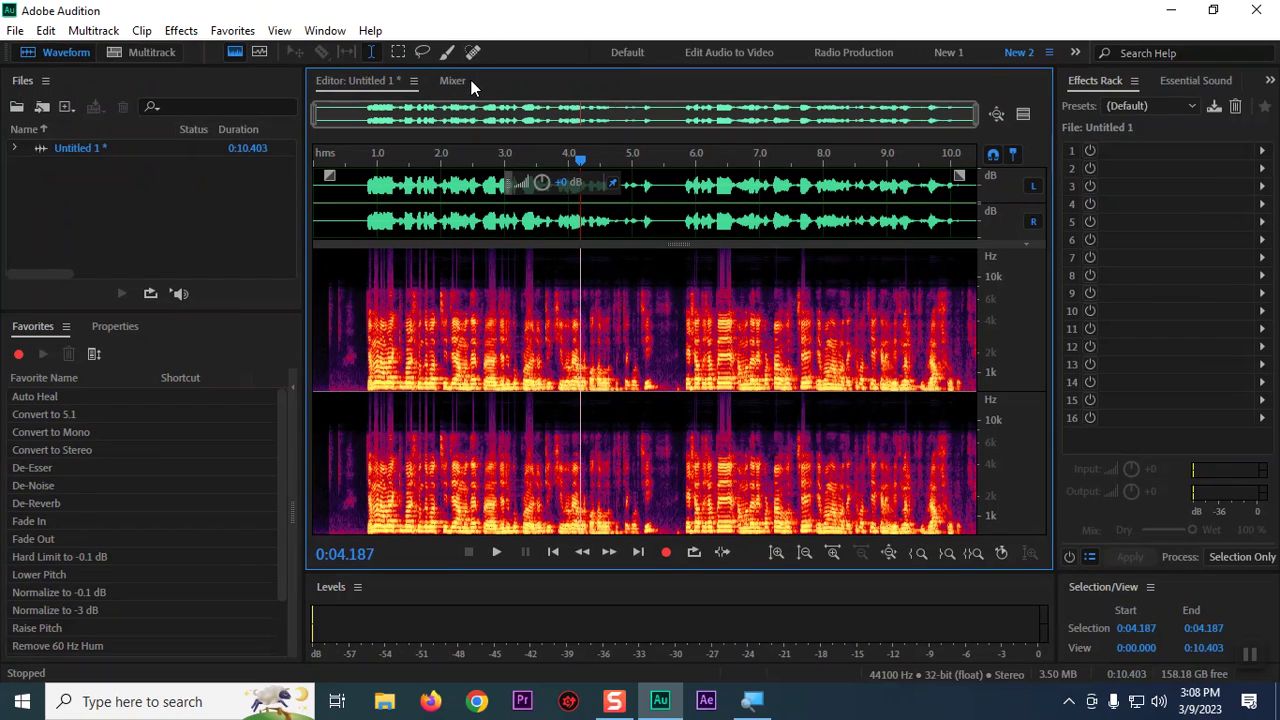
pyautogui.click(398, 53)
pyautogui.moveTo(506, 298); pyautogui.dragTo(600, 322)
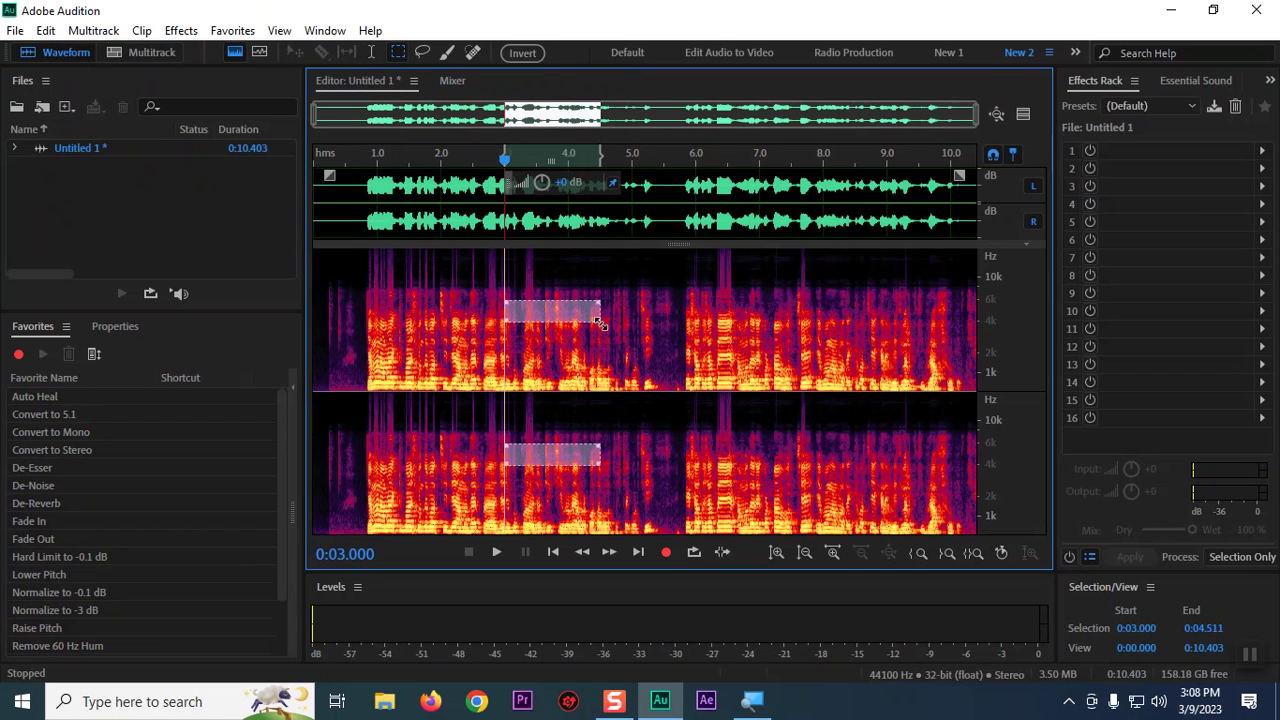
pyautogui.press('Delete')
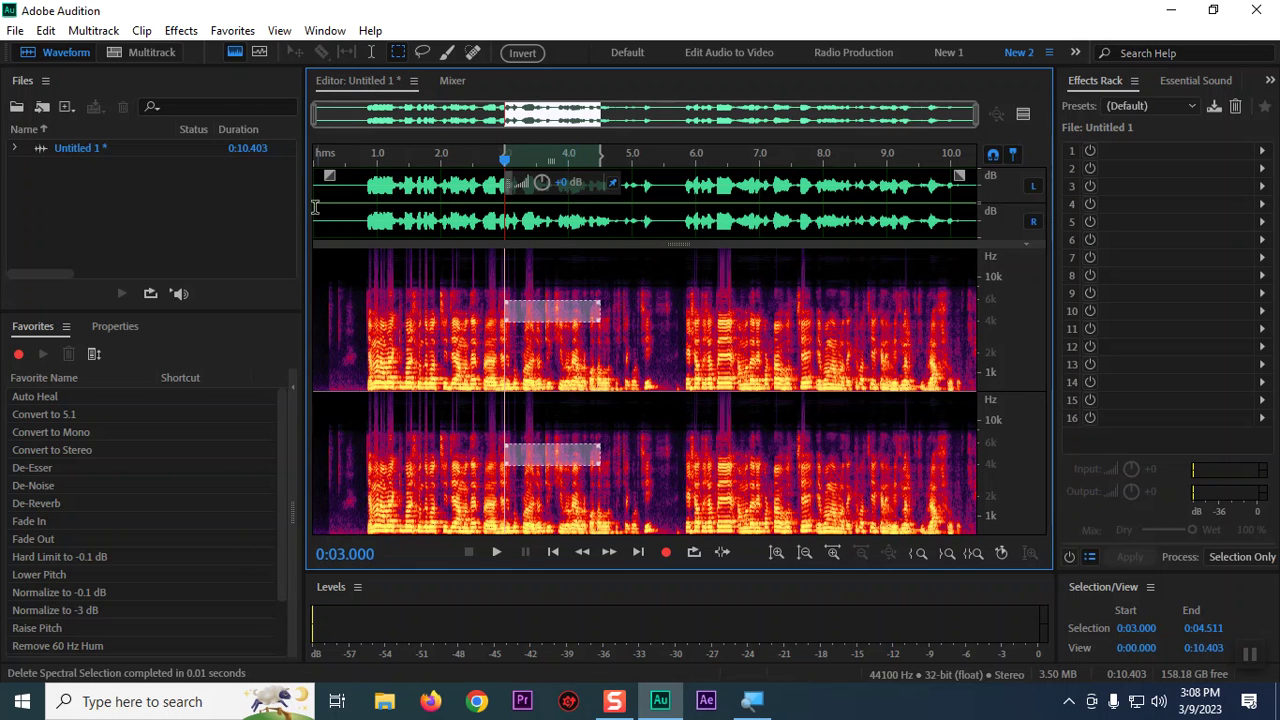
# - Select about 2.87–4.0 s in the Spectral Pitch Display, return to the Spectral Frequency Display and move the playhead a little further along
pyautogui.click(259, 52)
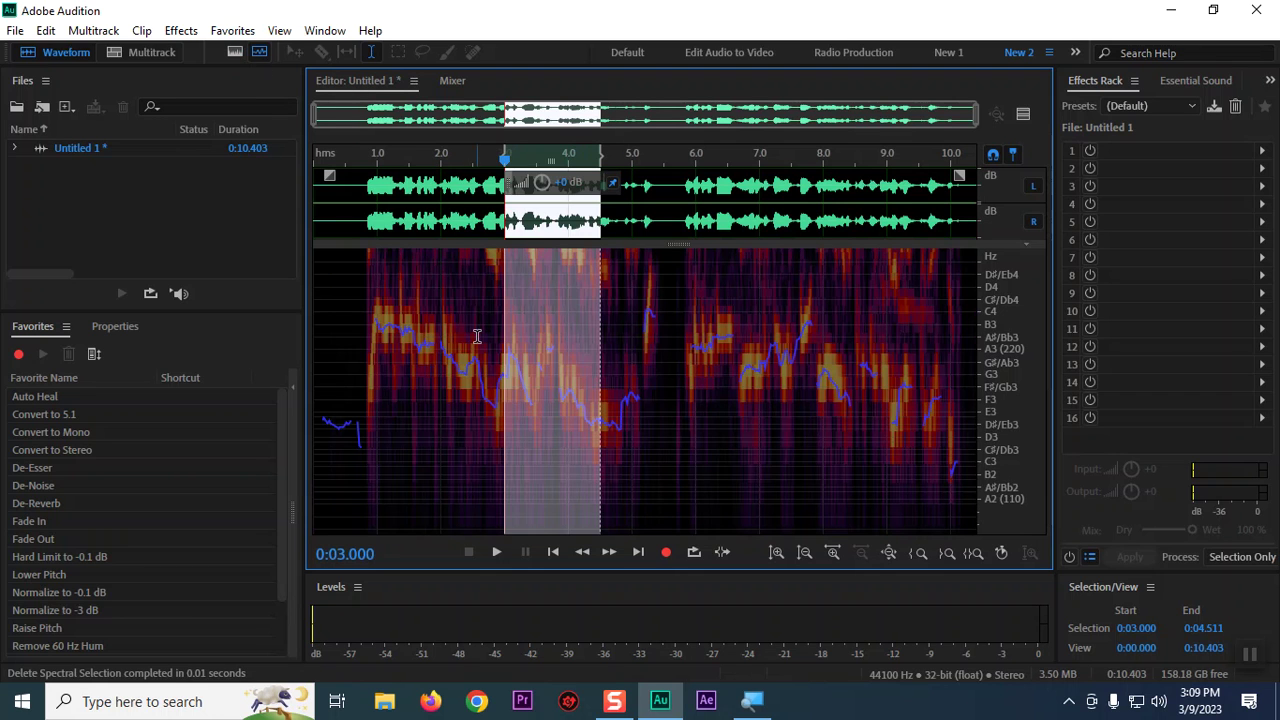
pyautogui.click(460, 285)
pyautogui.moveTo(494, 285); pyautogui.dragTo(497, 283)
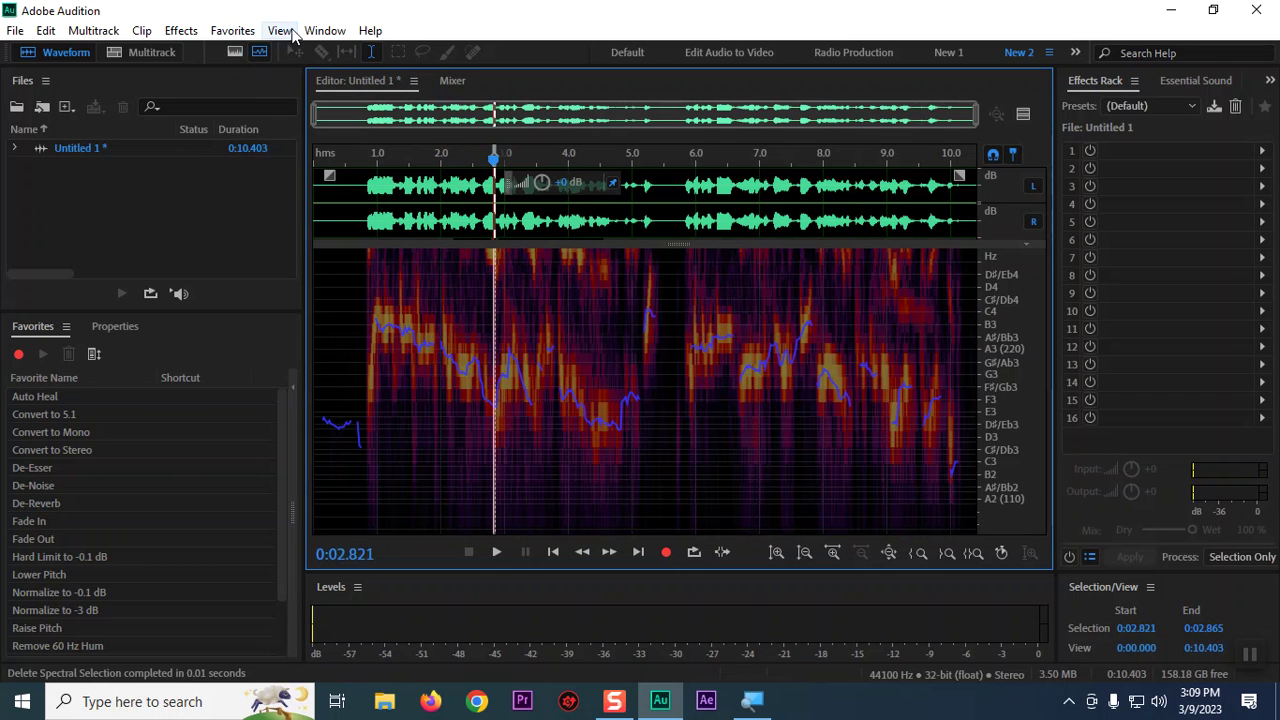
pyautogui.moveTo(495, 320); pyautogui.dragTo(568, 329)
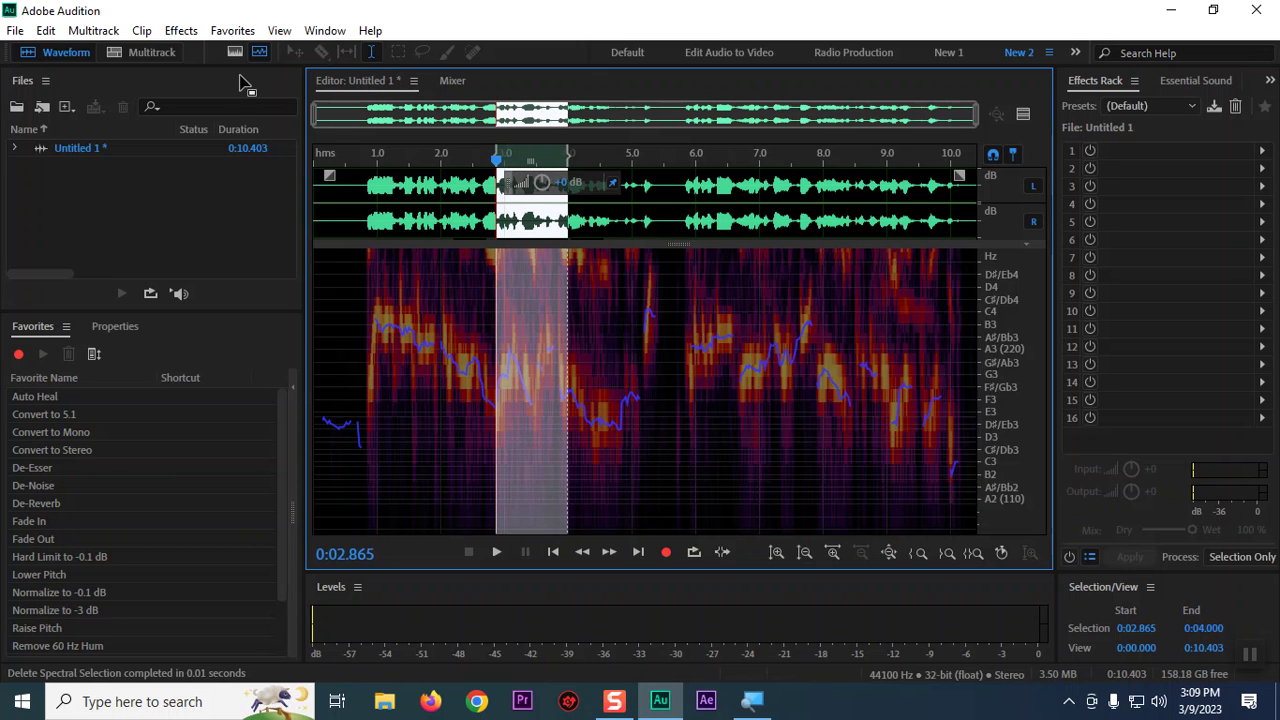
pyautogui.click(259, 52)
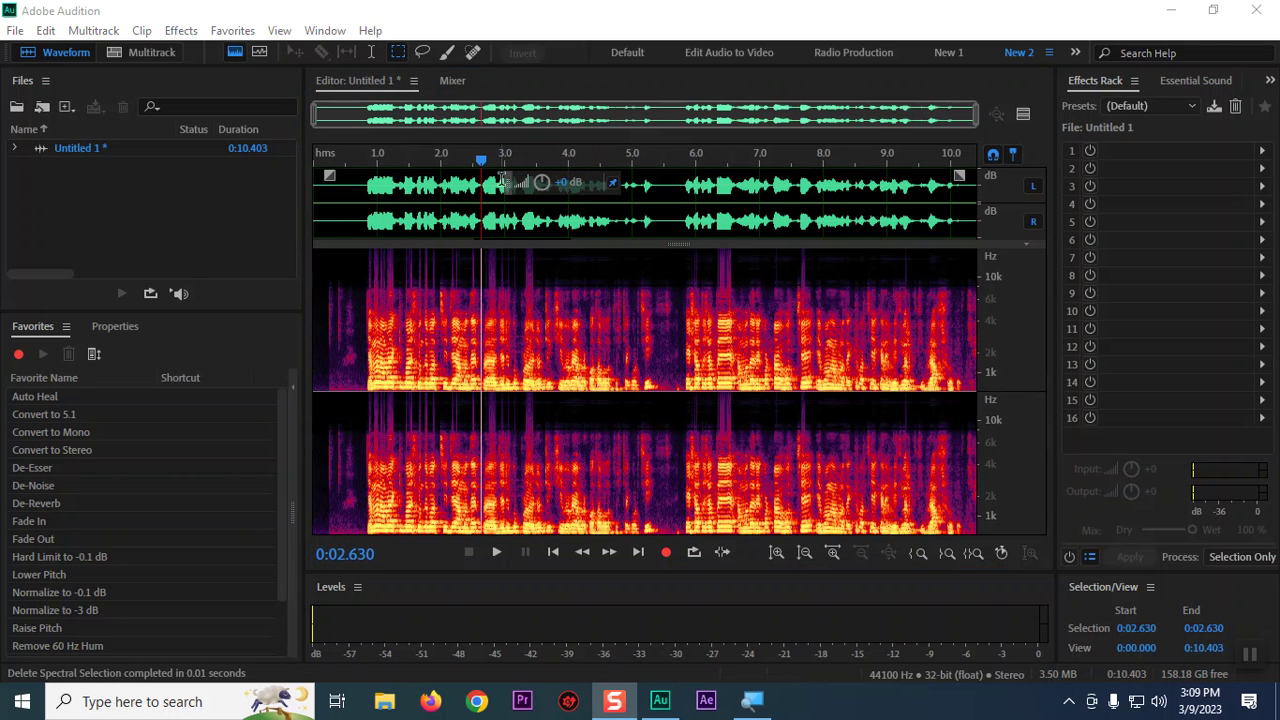
pyautogui.moveTo(481, 160); pyautogui.dragTo(520, 163)
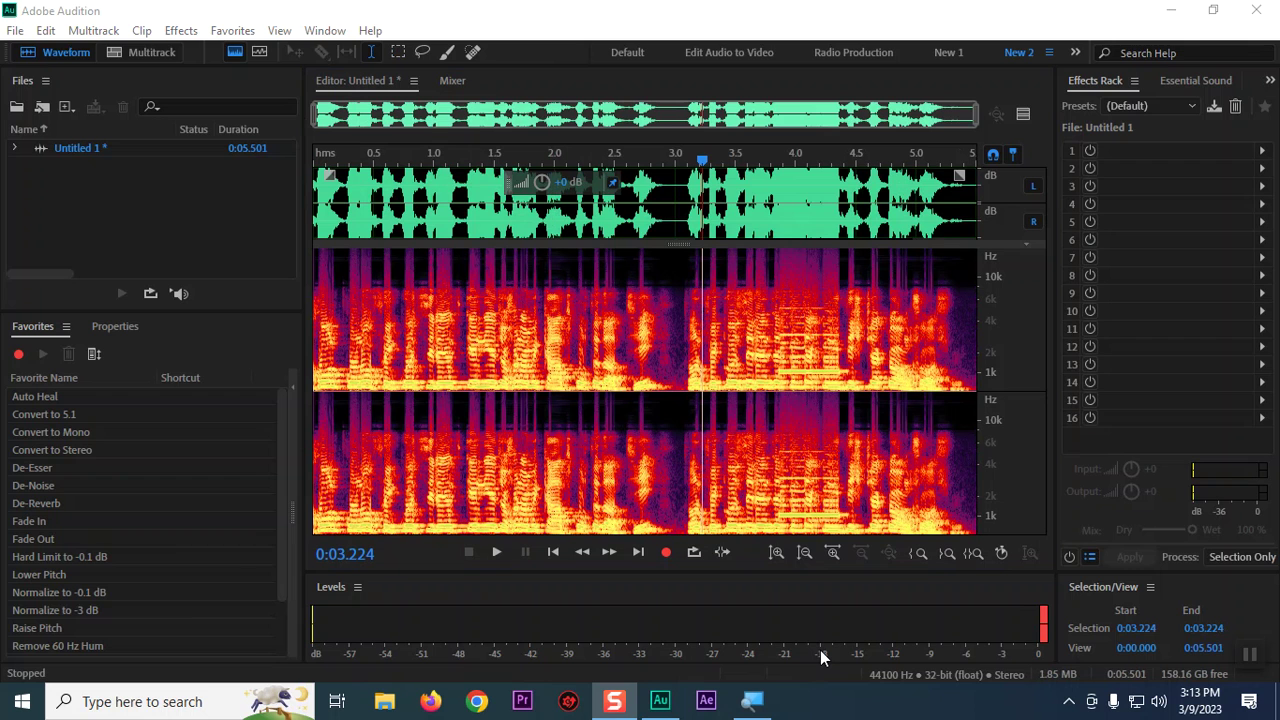
# - Play the range from about 0.68 to 1.81 s of the new take and lower the volume of that range
pyautogui.moveTo(396, 320); pyautogui.dragTo(531, 364)
pyautogui.press('space')
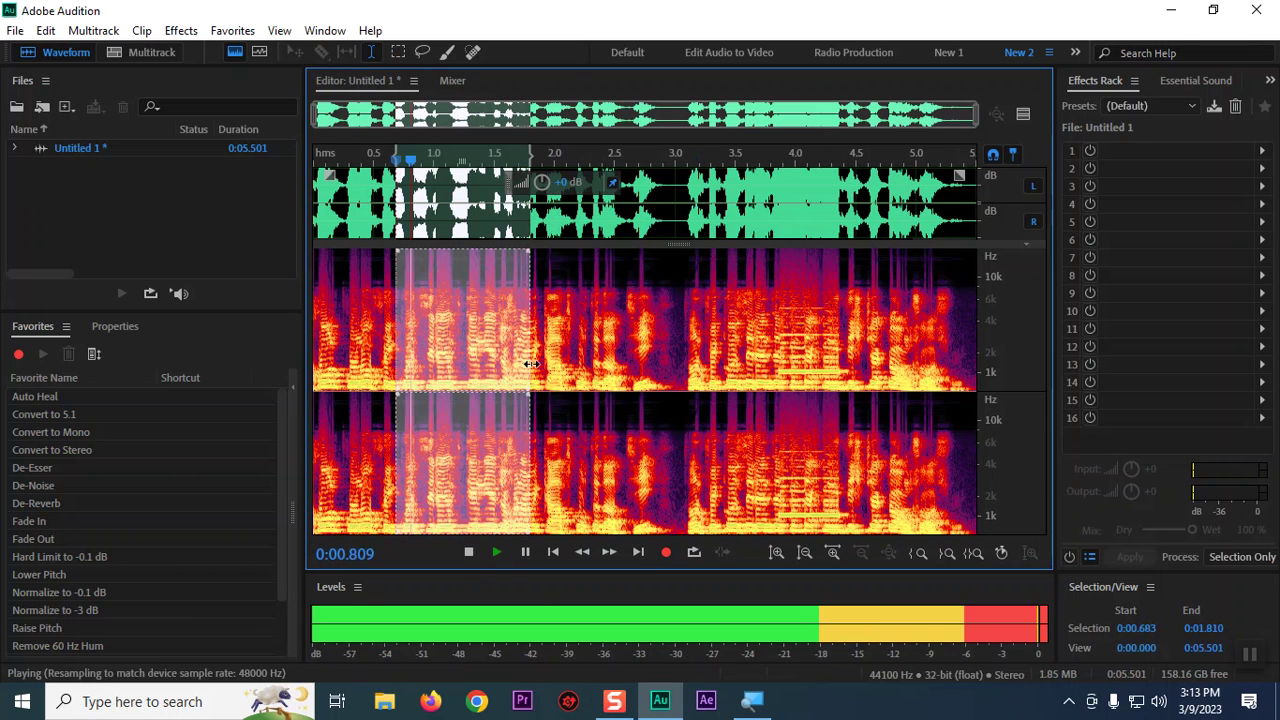
pyautogui.press('space')
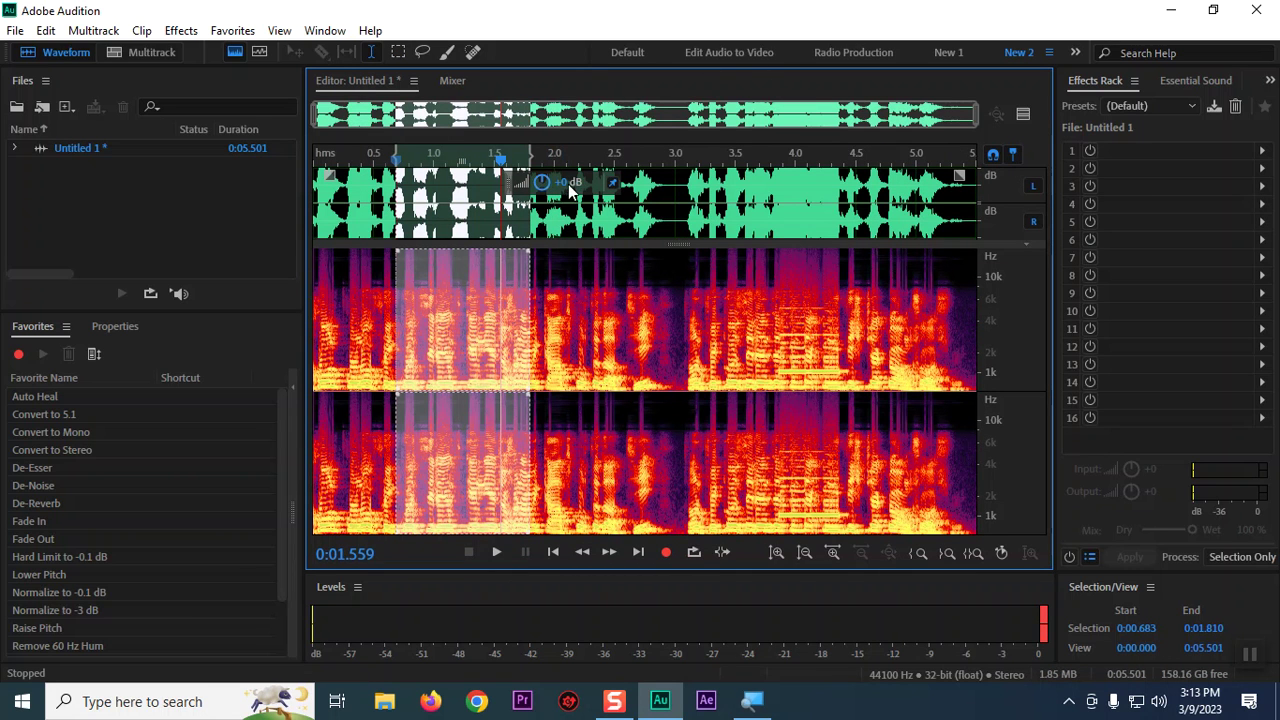
pyautogui.moveTo(557, 183); pyautogui.dragTo(557, 181)
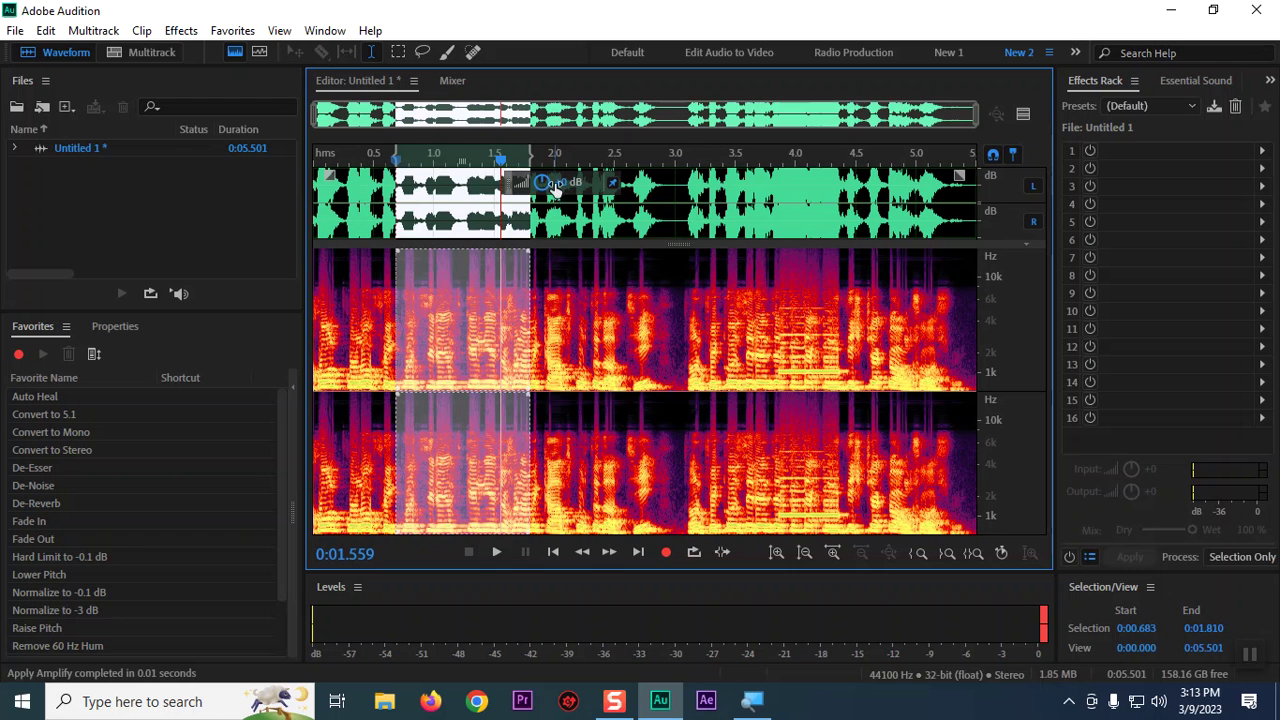
# - Lower the volume of the entire recording, play it for about four seconds to check the level, and clear the selection
pyautogui.hotkey('ctrl', 'a')
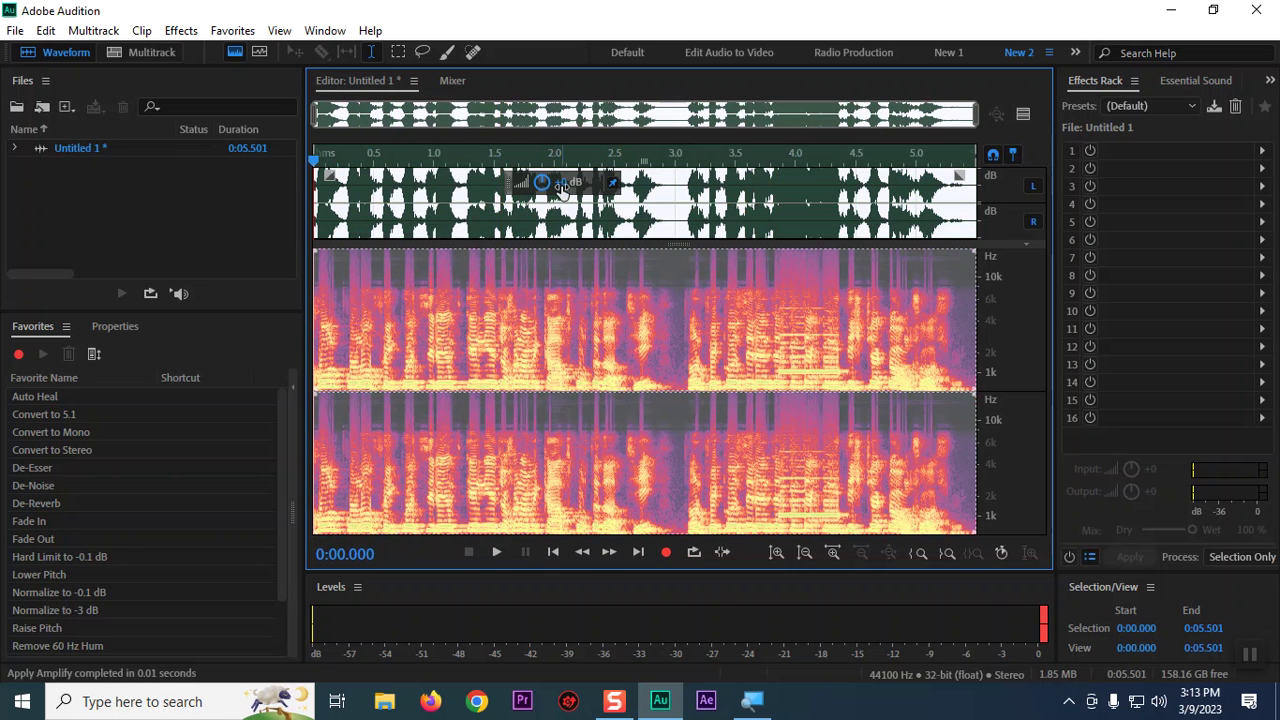
pyautogui.moveTo(562, 187); pyautogui.dragTo(561, 191)
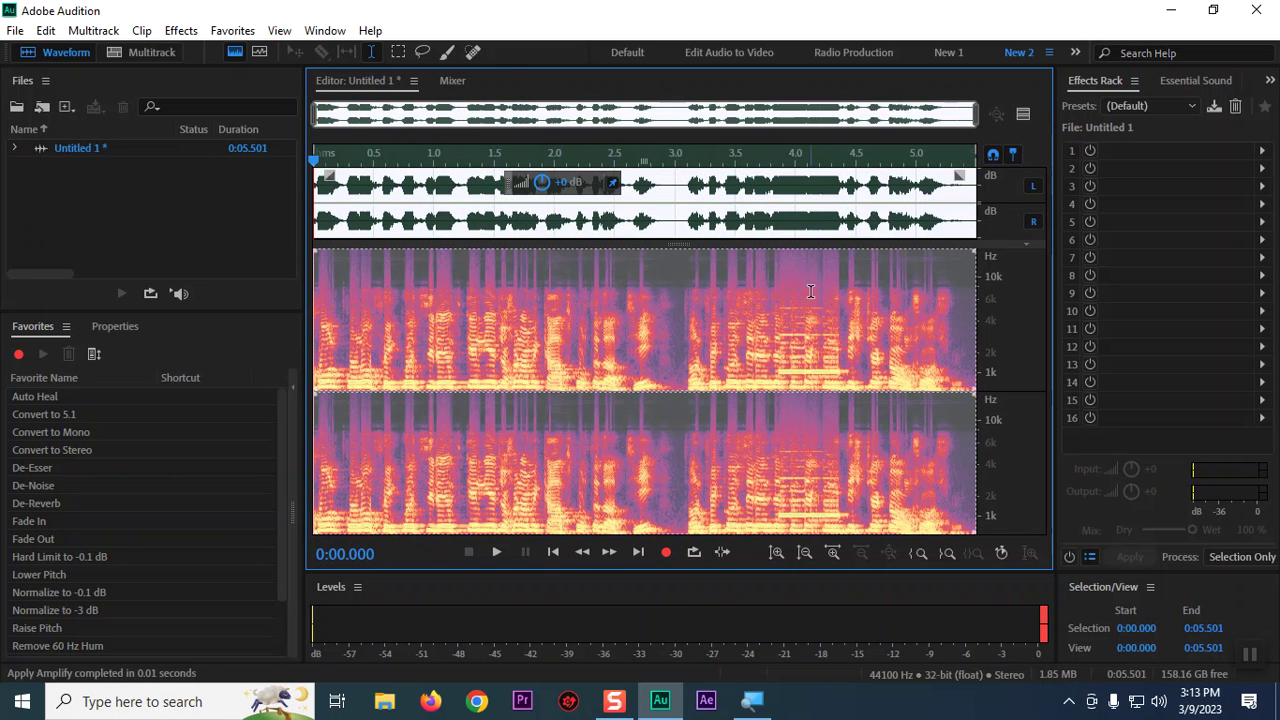
pyautogui.press('space')
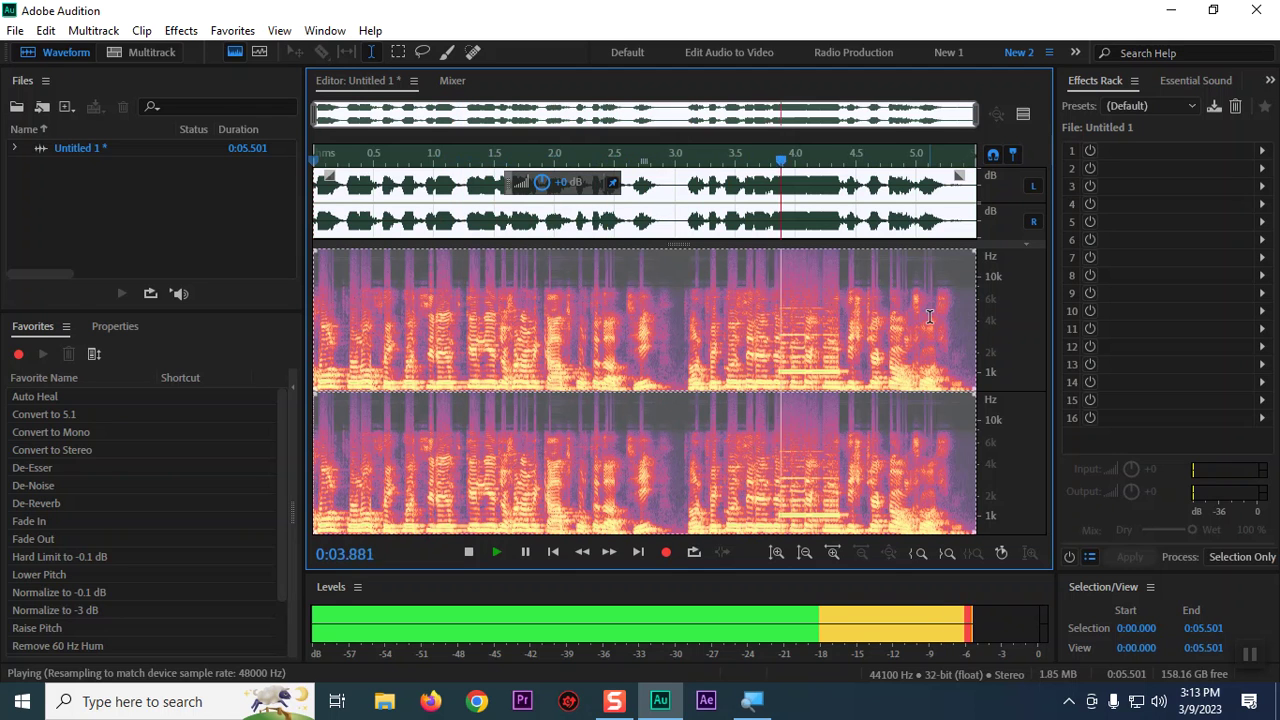
pyautogui.press('space')
pyautogui.hotkey('ctrl', 'shift', 'a')
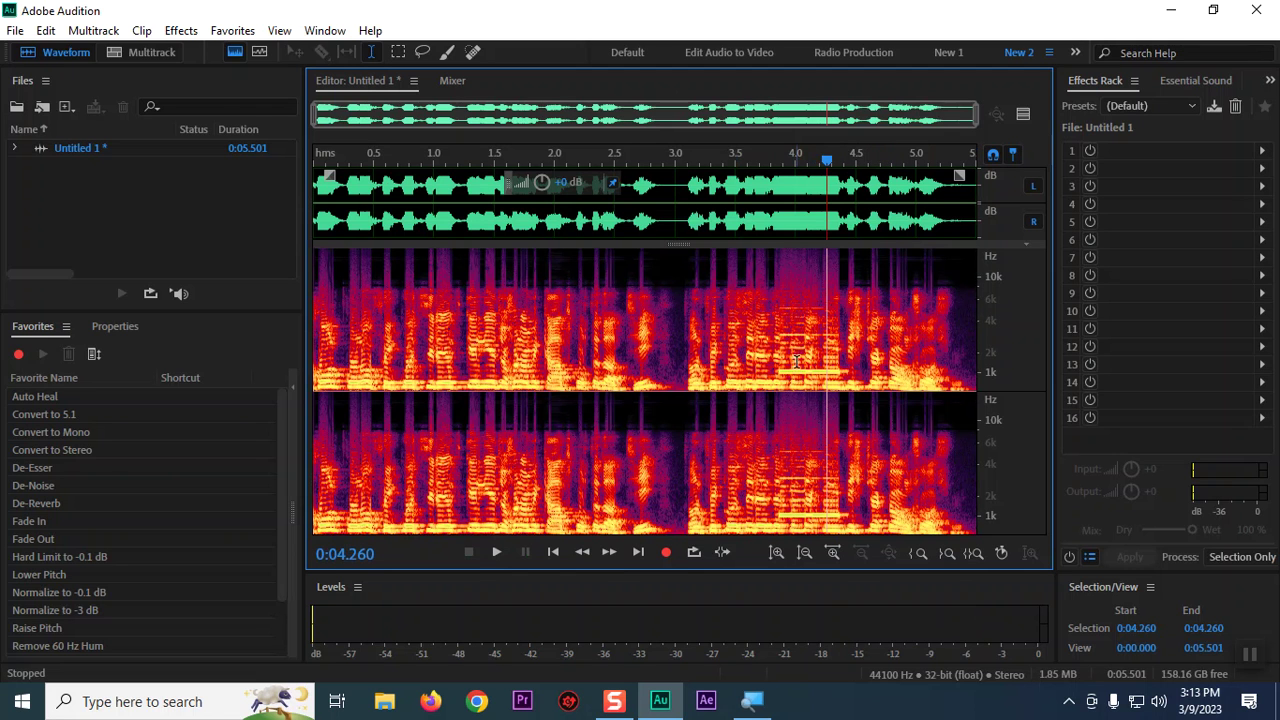
# - Marquee-select the bright tone near 1 kHz from about 3.86 to 4.38 s in the spectral display and delete those frequencies
pyautogui.scroll(1, 821, 362)
pyautogui.scroll(3, 821, 362)
pyautogui.moveTo(691, 368); pyautogui.dragTo(884, 368)
pyautogui.click(884, 370)
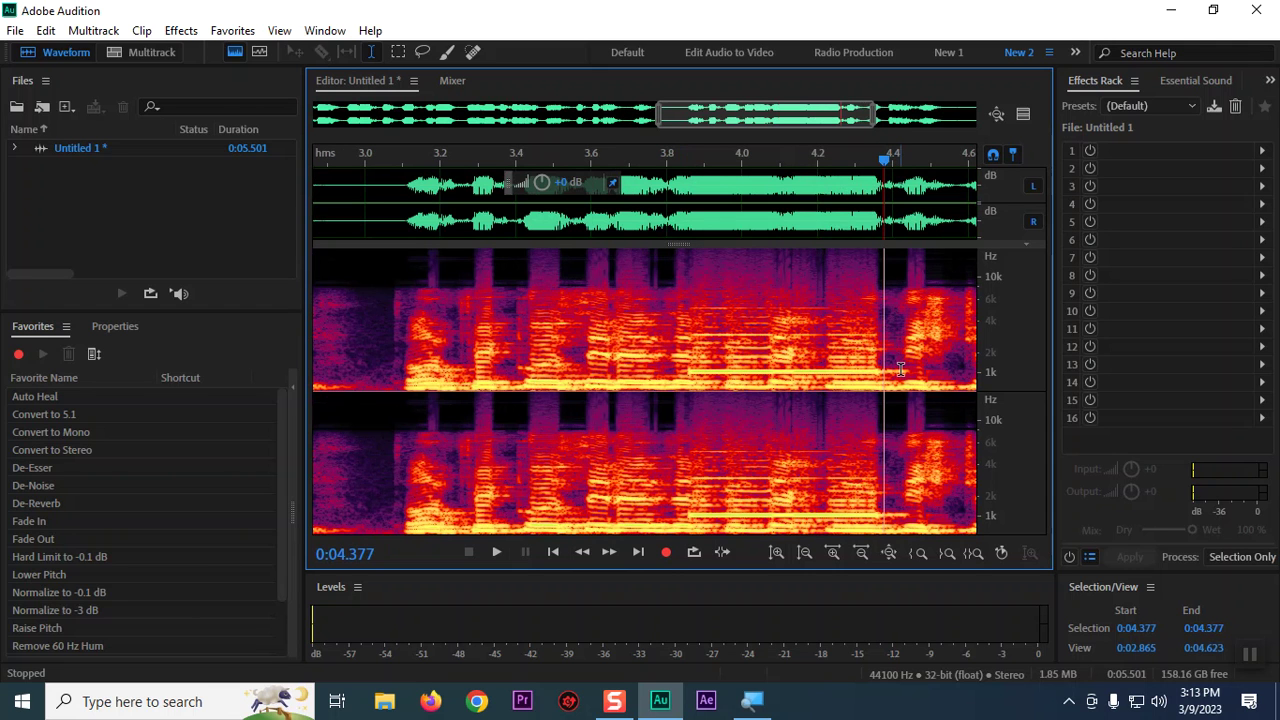
pyautogui.click(398, 52)
pyautogui.click(690, 370)
pyautogui.moveTo(690, 370); pyautogui.dragTo(882, 372)
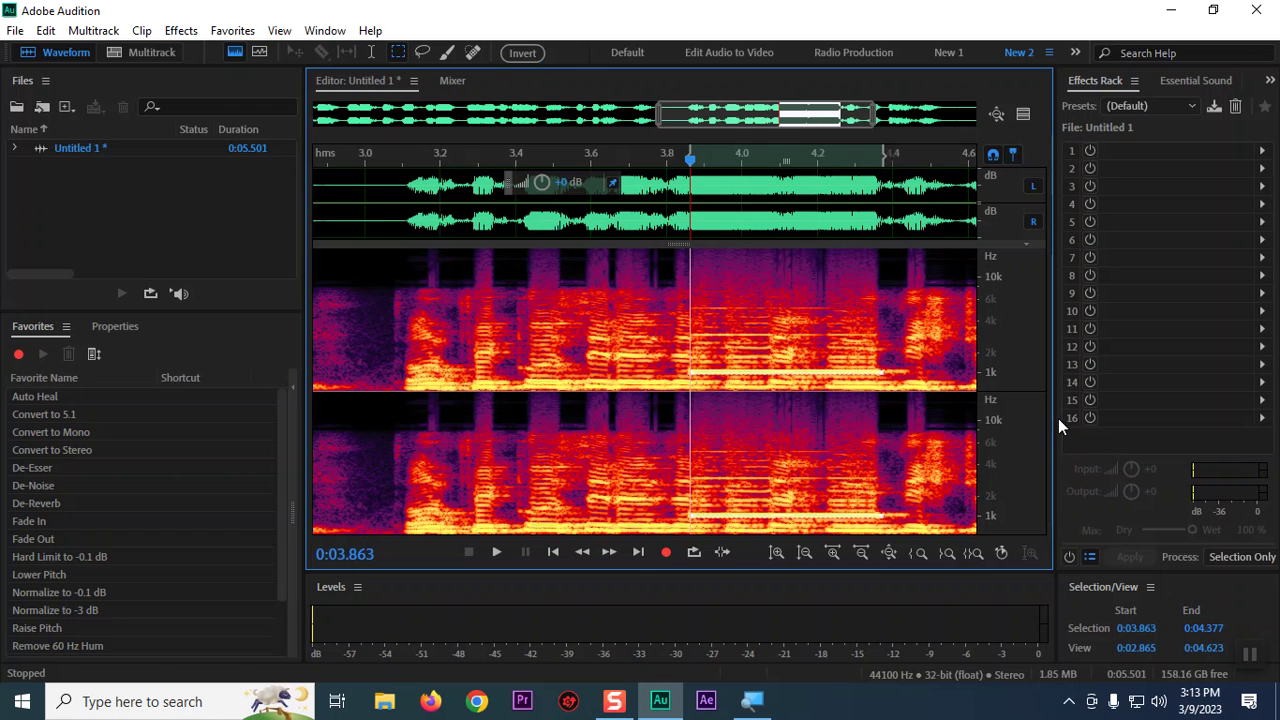
pyautogui.press('Delete')
# - Play the edited range, replay it from about 3.53 s, and undo the deletion of the 1 kHz tone
pyautogui.press('space')
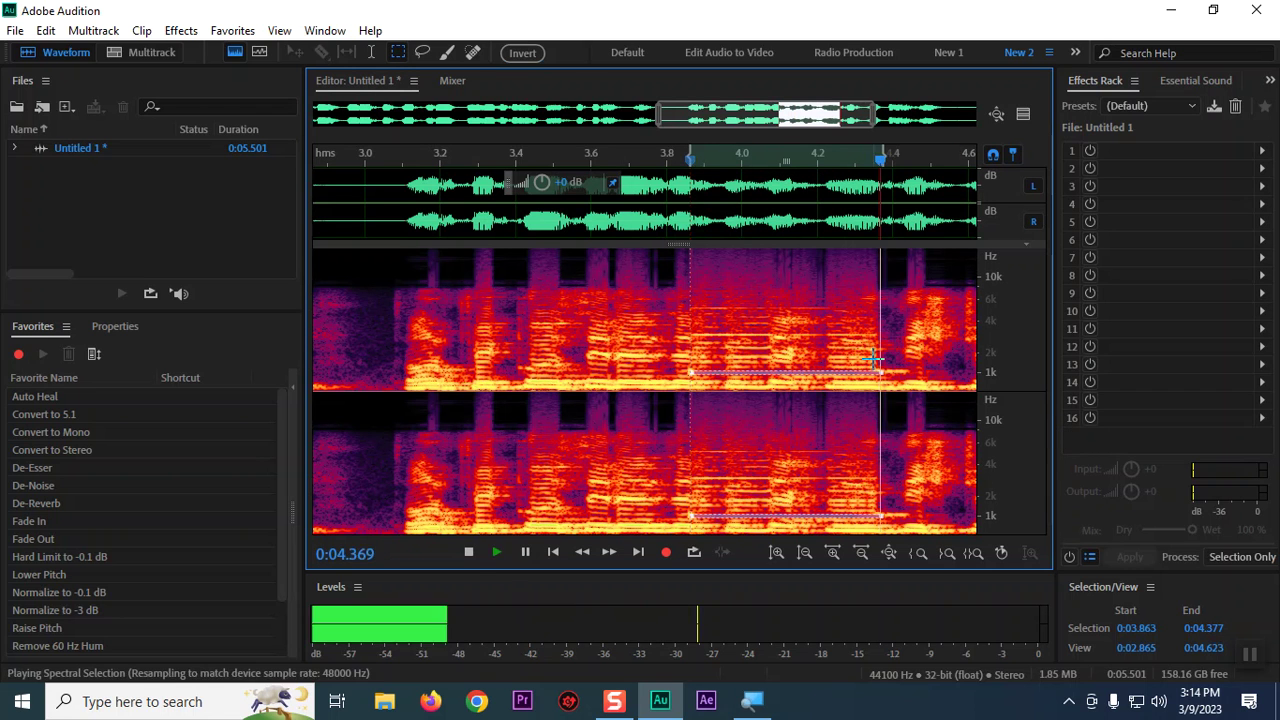
pyautogui.press('space')
pyautogui.moveTo(796, 160); pyautogui.dragTo(331, 166)
pyautogui.press('space')
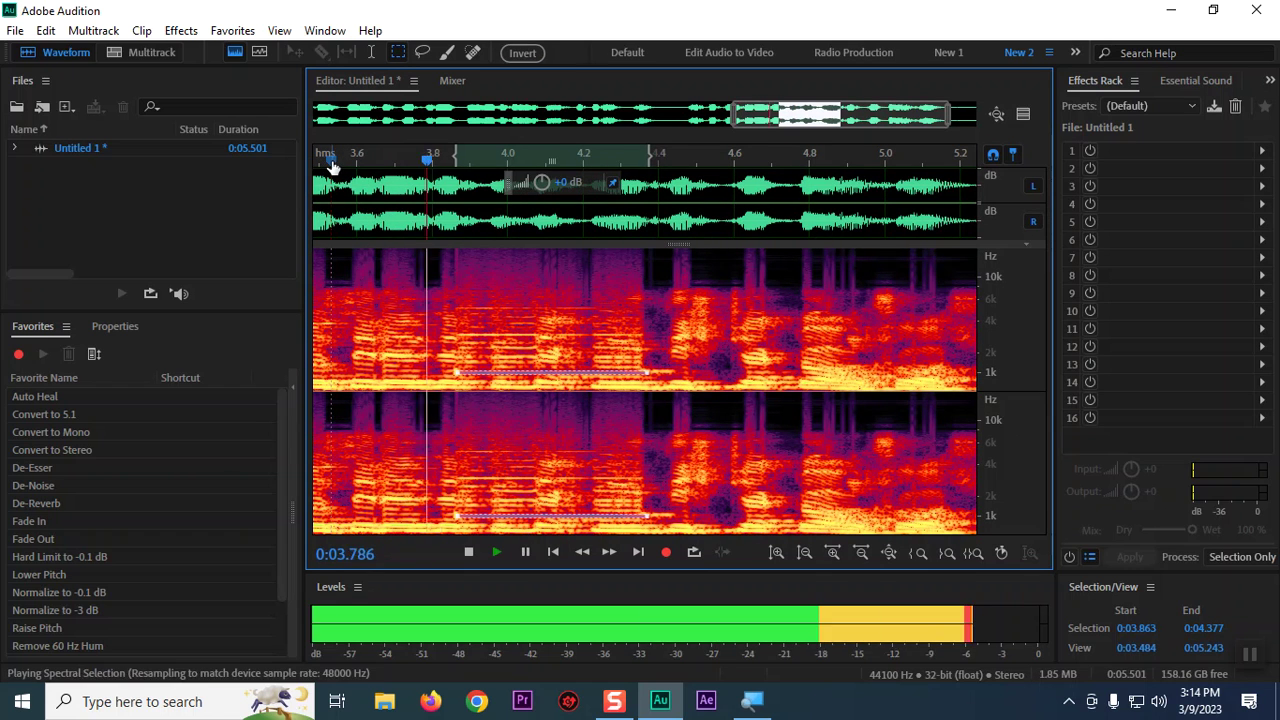
pyautogui.press('space')
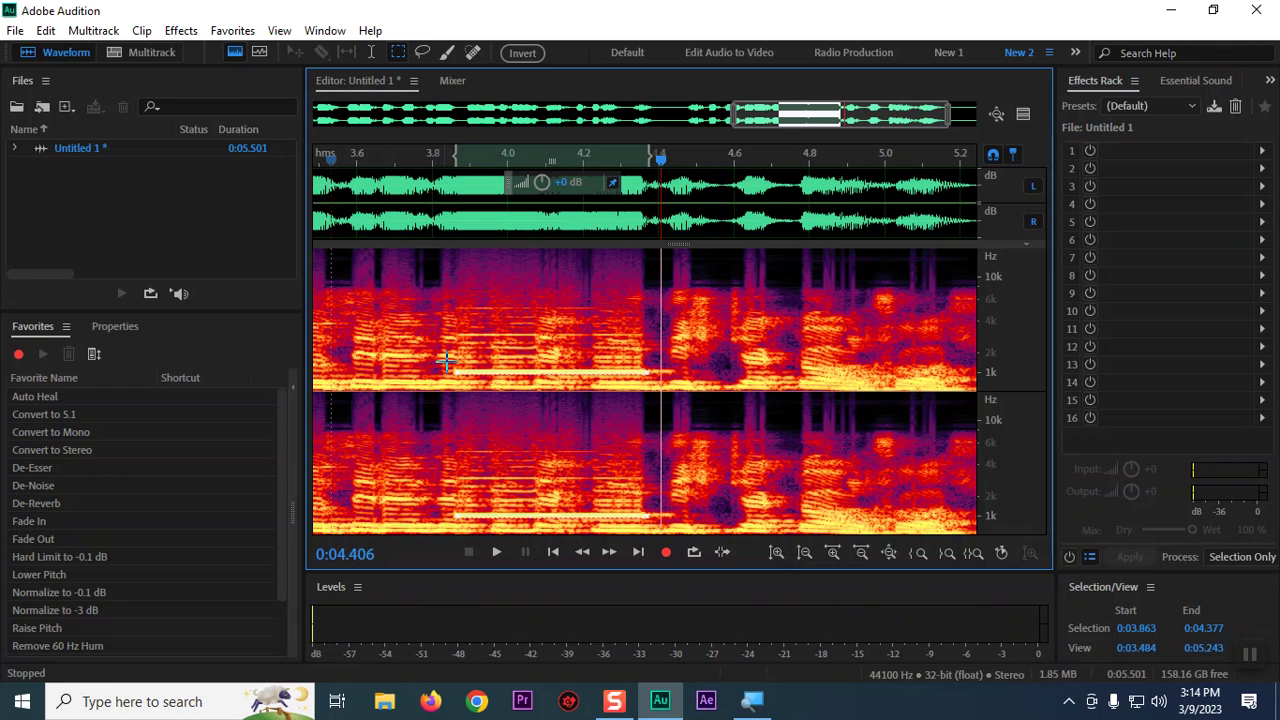
# - Marquee-select the thin band near 3 kHz from about 3.87 to 4.37 s and delete those frequencies
pyautogui.click(460, 332)
pyautogui.moveTo(460, 332); pyautogui.dragTo(648, 336)
pyautogui.scroll(-3, 720, 343)
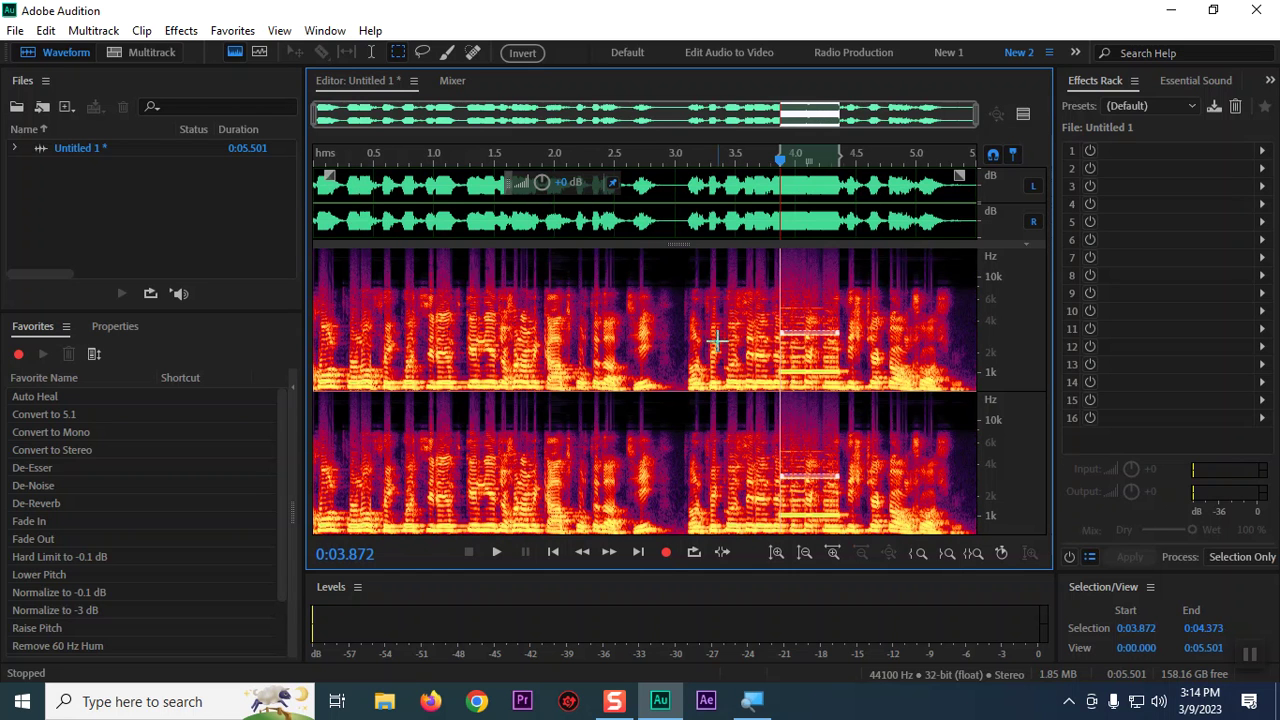
pyautogui.press('space')
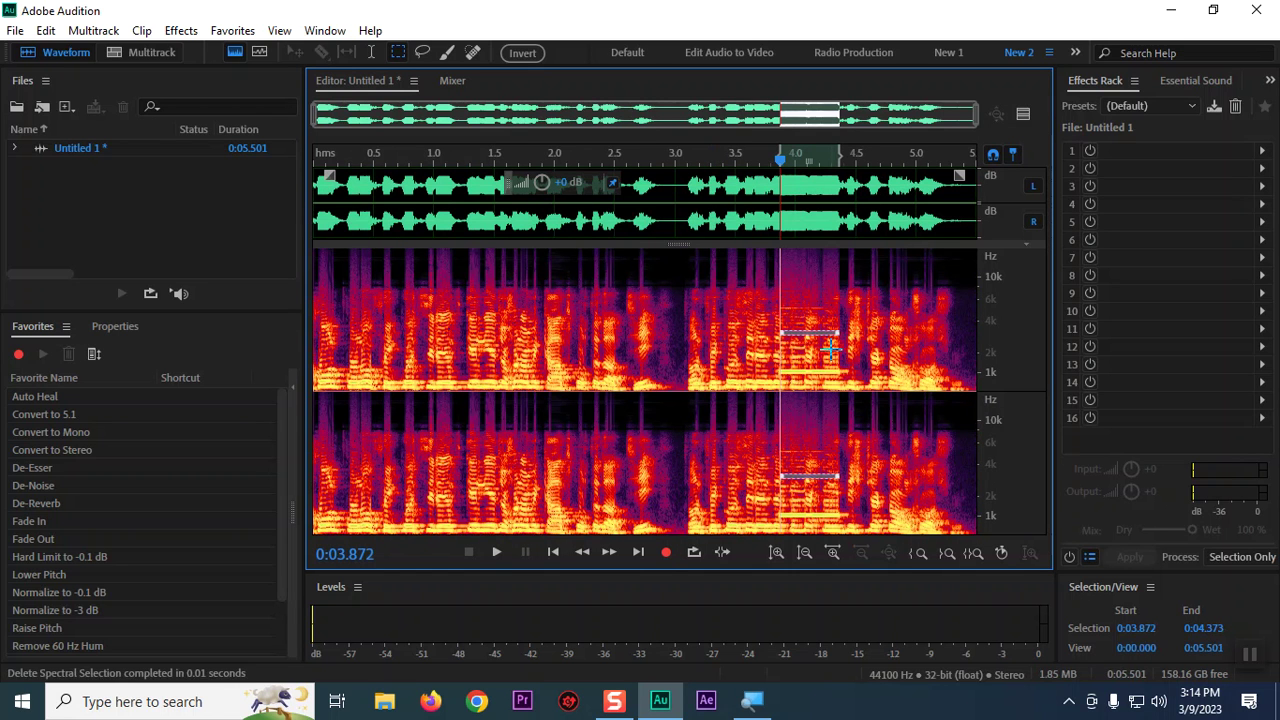
# - Play the edited passage from about 3.89 s and again from about 3.06 s to hear the effect of the deletion
pyautogui.moveTo(923, 171); pyautogui.dragTo(780, 170)
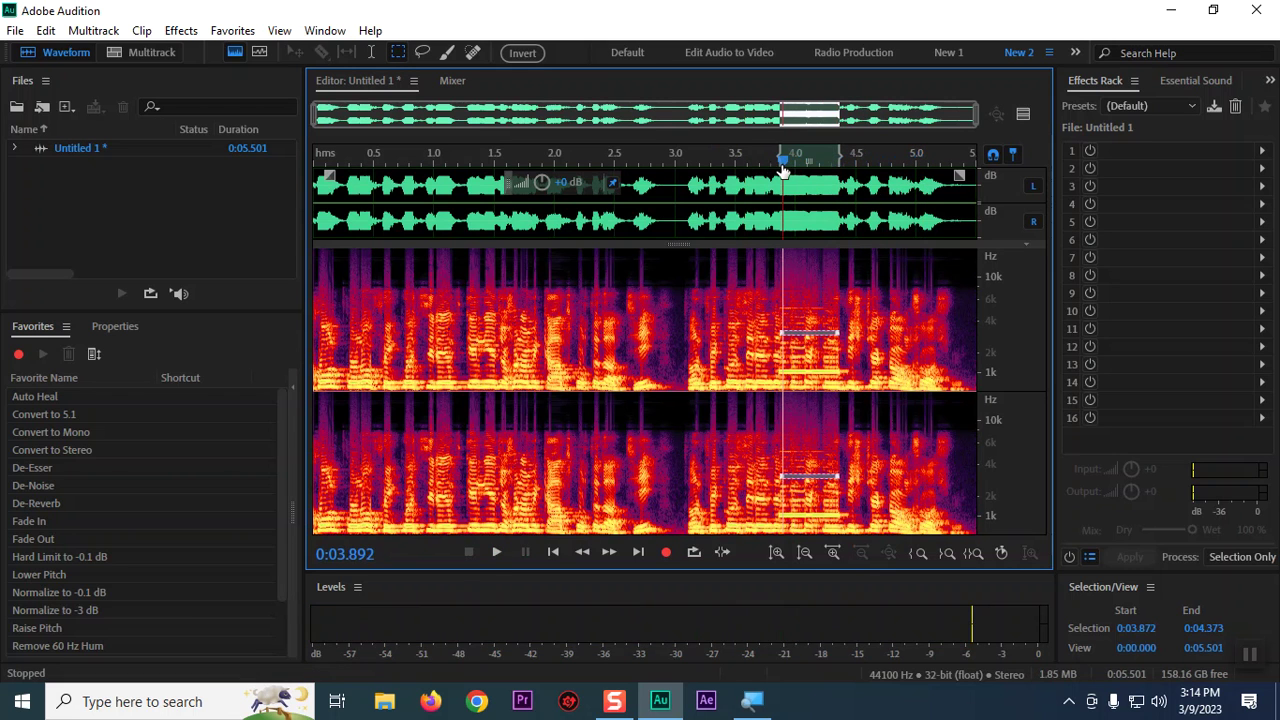
pyautogui.press('space')
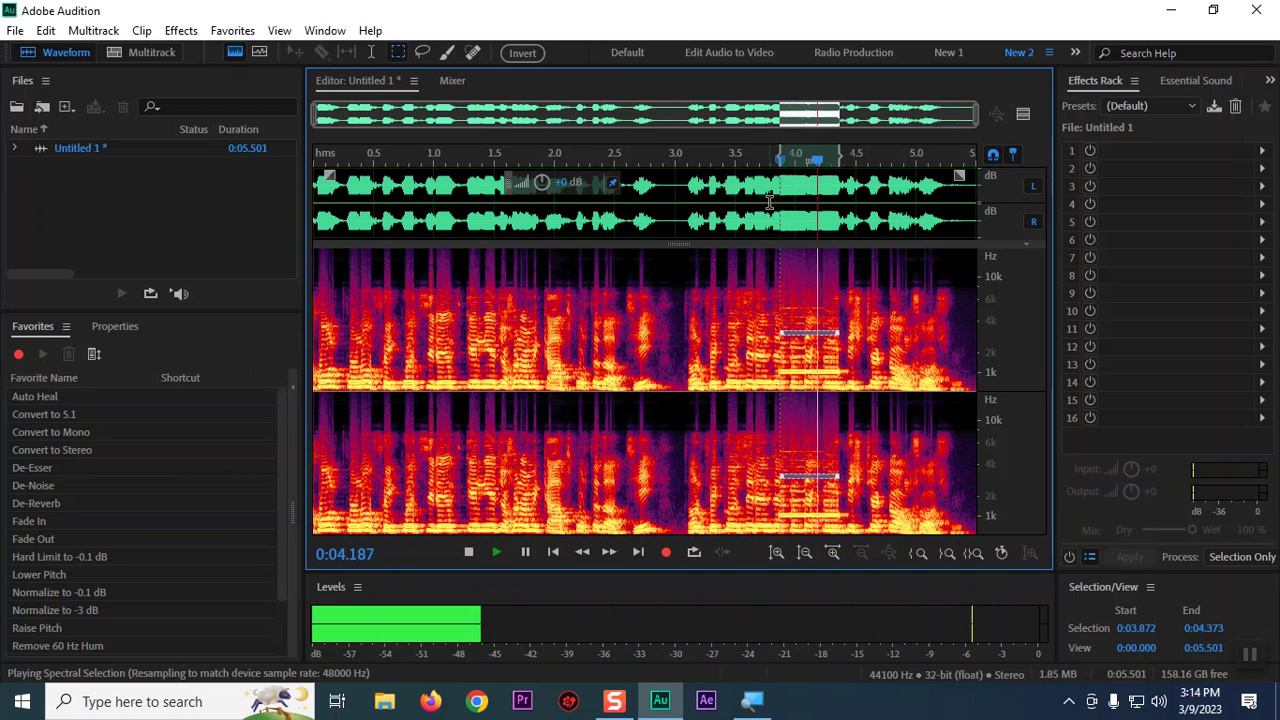
pyautogui.press('space')
pyautogui.moveTo(872, 168); pyautogui.dragTo(682, 168)
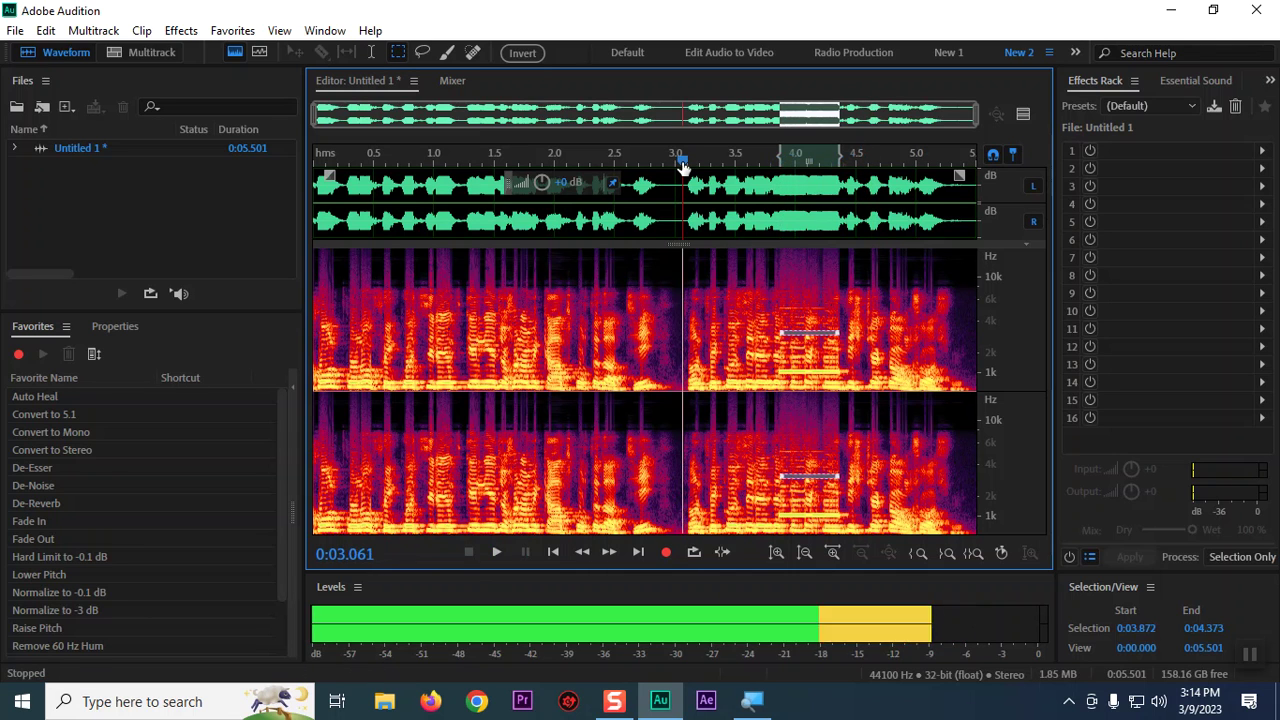
pyautogui.press('space')
pyautogui.press('space')
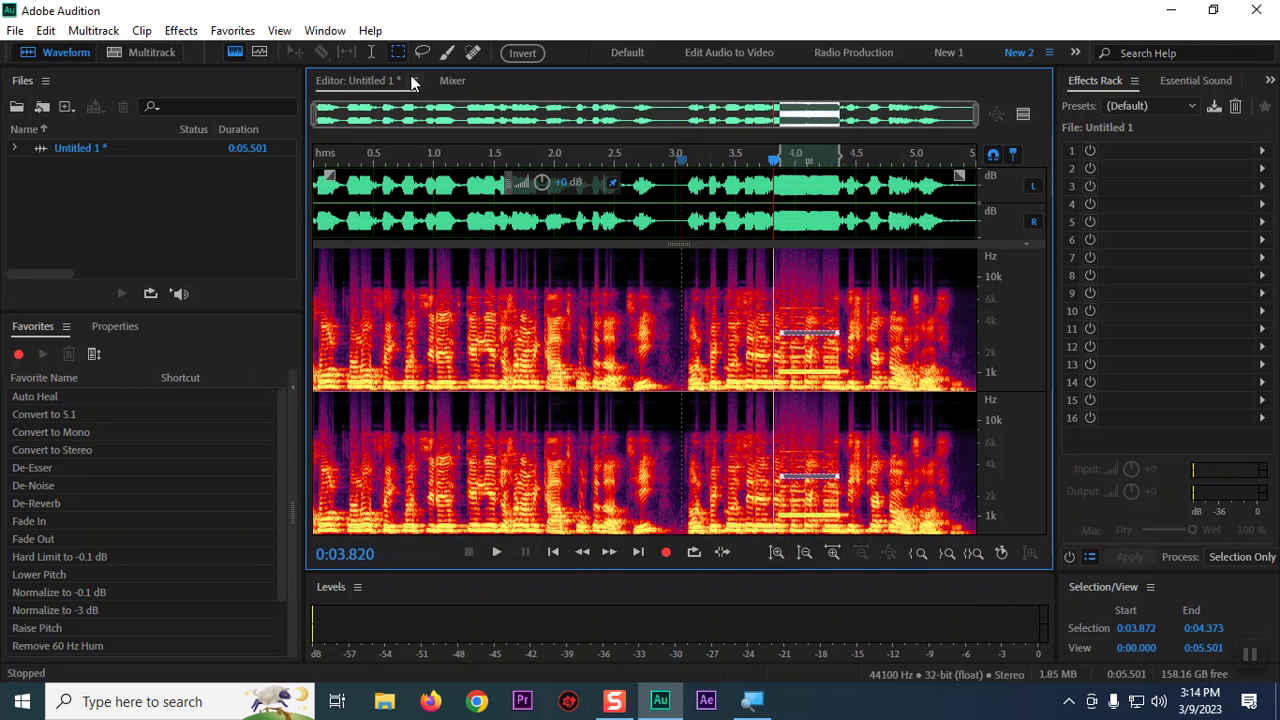
# - Show the Spectral Pitch Display, place the playhead at about 3.40 s, and return to the Spectral Frequency Display
pyautogui.click(261, 54)
pyautogui.click(724, 398)
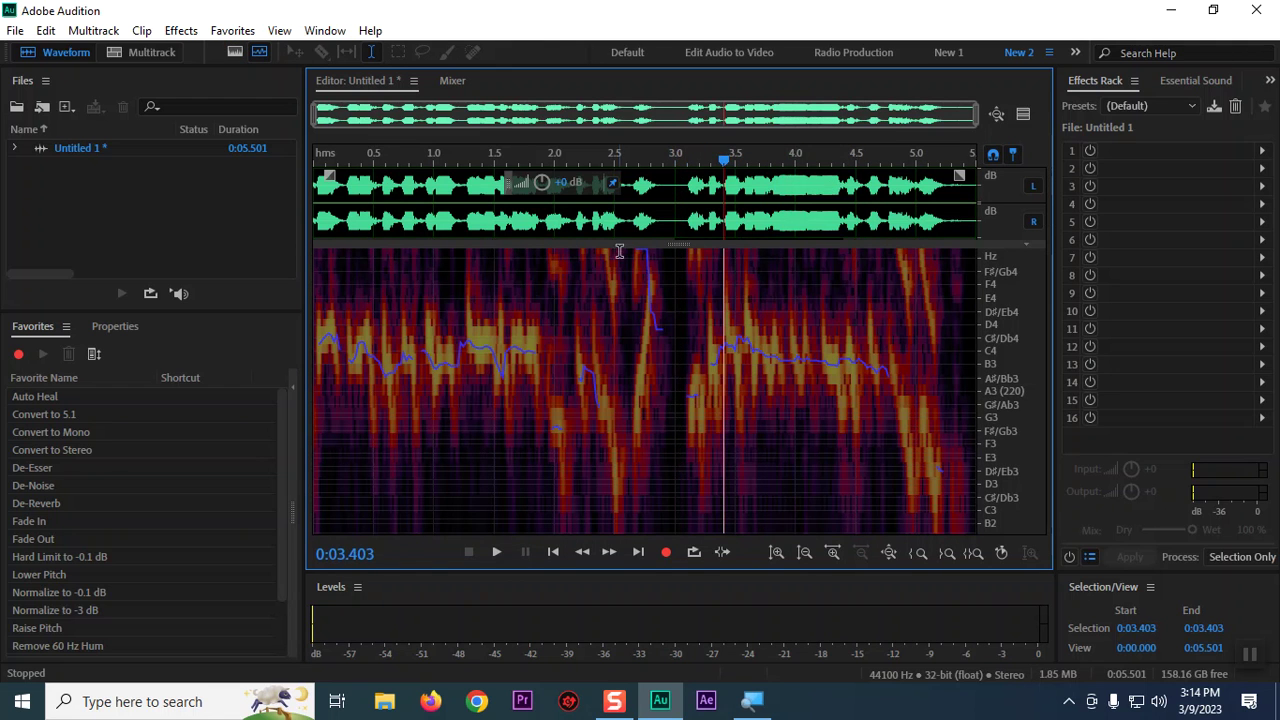
pyautogui.click(234, 52)
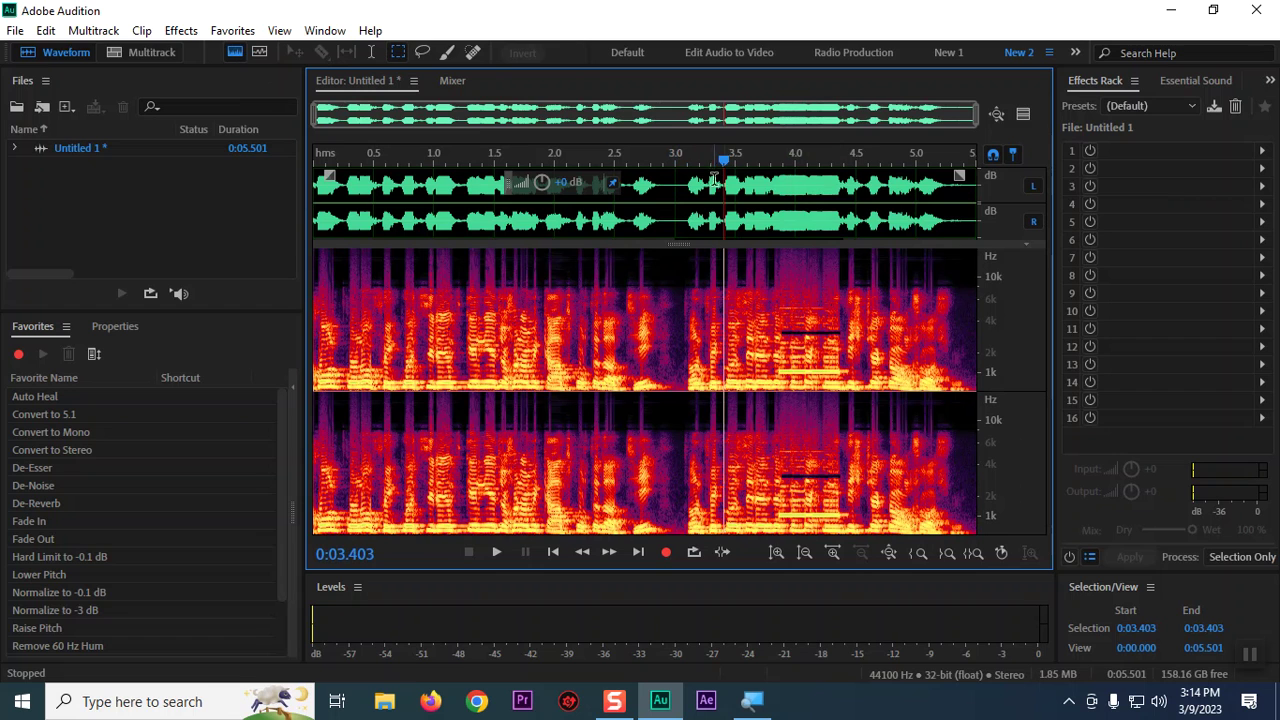
# - Play the recording from about 3.40 to 4.45 s to listen for the remaining tone
pyautogui.moveTo(725, 162)
pyautogui.mouseDown()
pyautogui.moveTo(857, 172)
pyautogui.moveTo(726, 172)
pyautogui.mouseUp()
pyautogui.press('space')
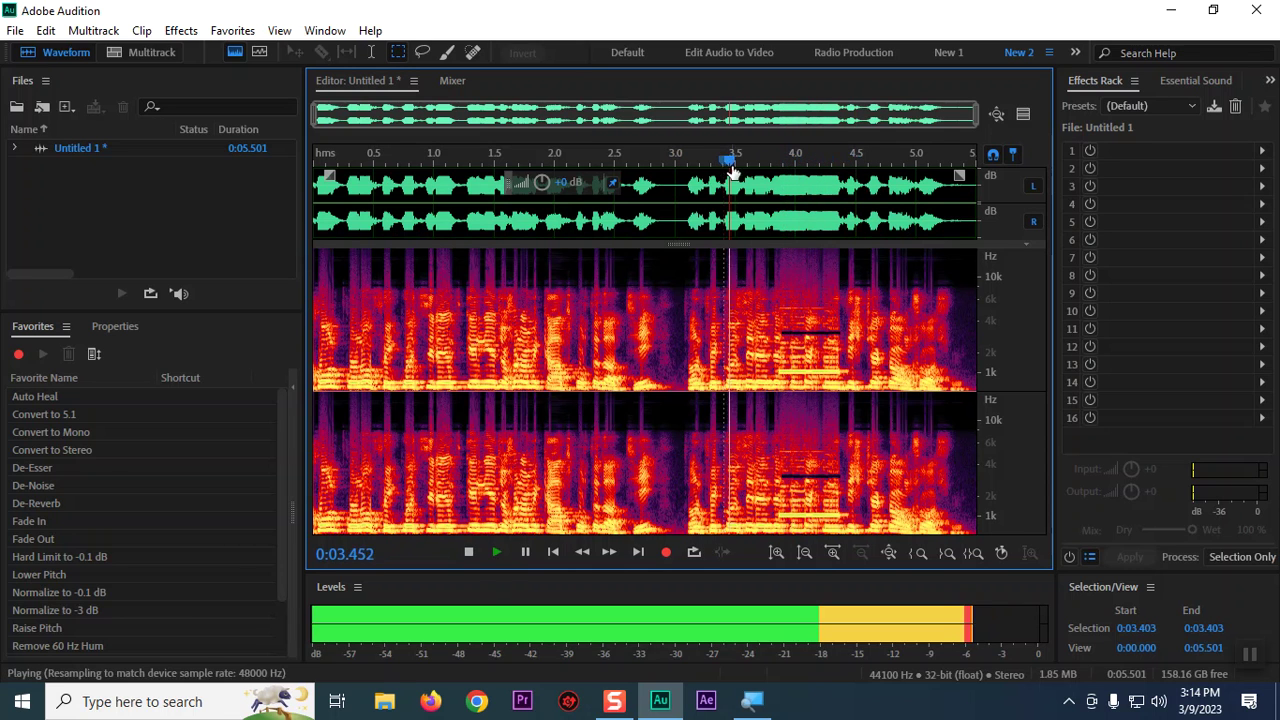
pyautogui.press('space')
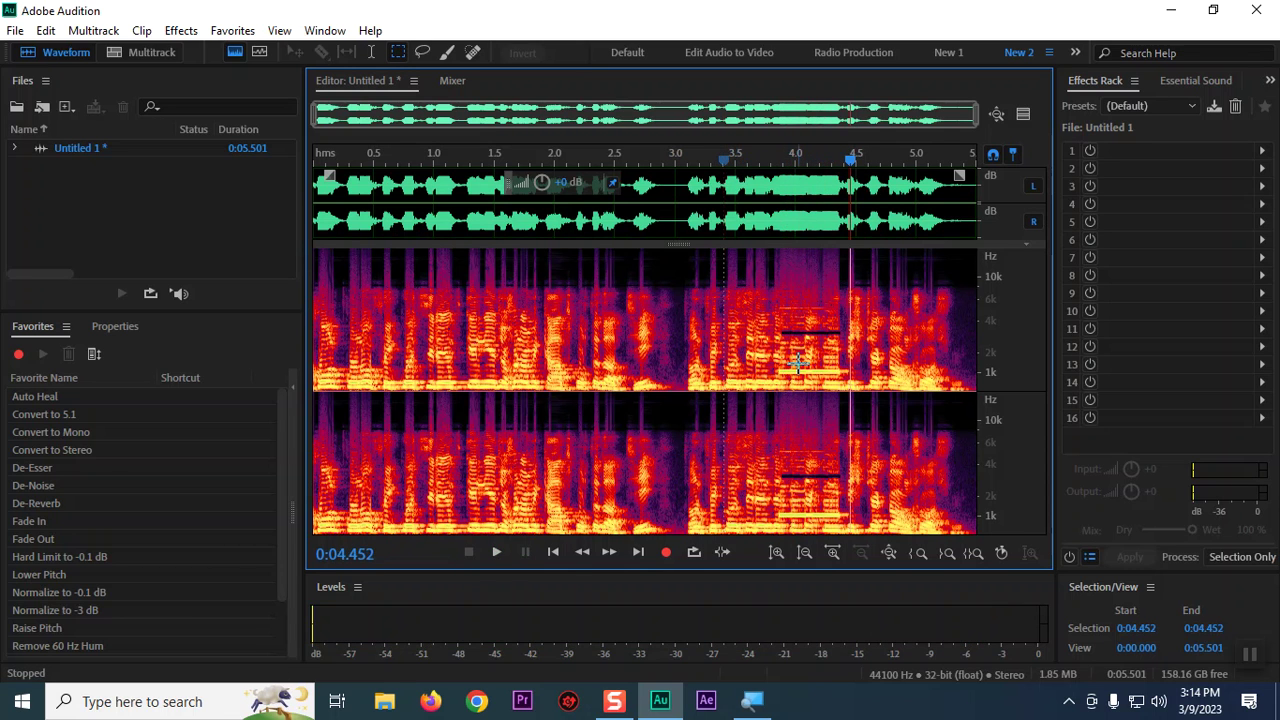
# - Marquee-select the tone near 1 kHz from about 3.89 to 4.00 s, delete those frequencies, and play the passage to check
pyautogui.click(782, 368)
pyautogui.moveTo(782, 368); pyautogui.dragTo(795, 375)
pyautogui.press('space')
pyautogui.press('space')
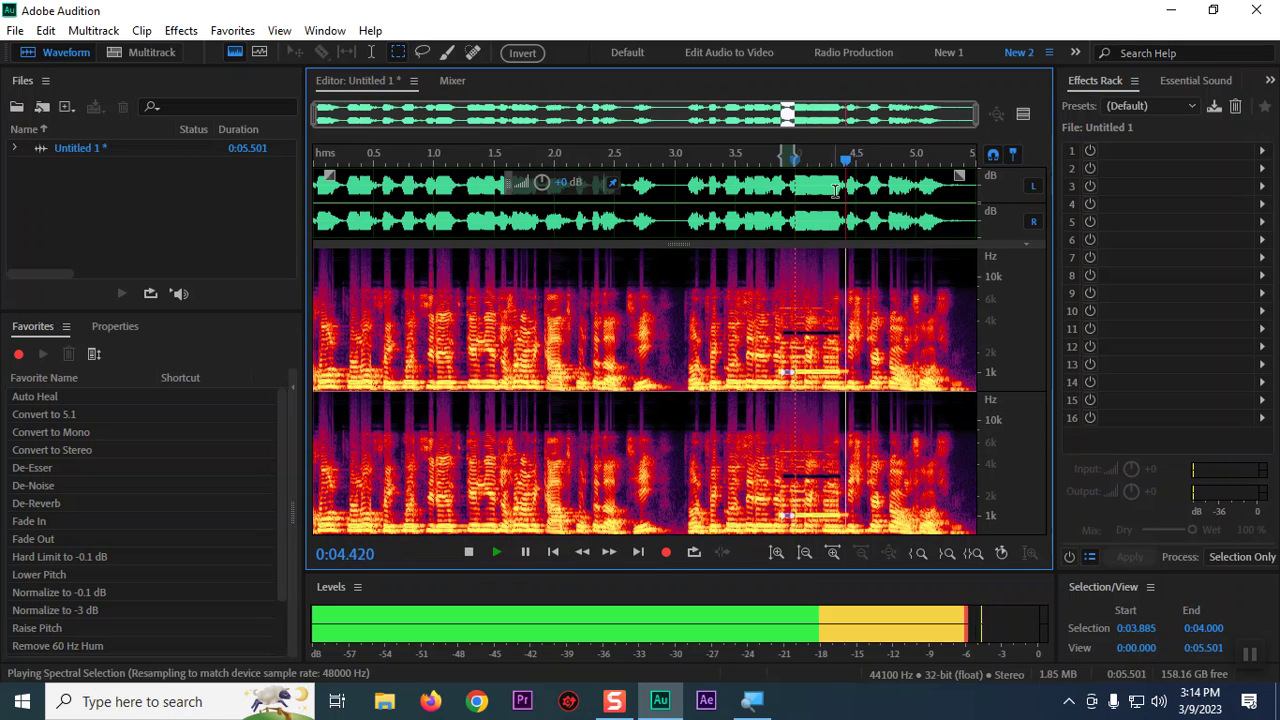
pyautogui.press('space')
pyautogui.press('space')
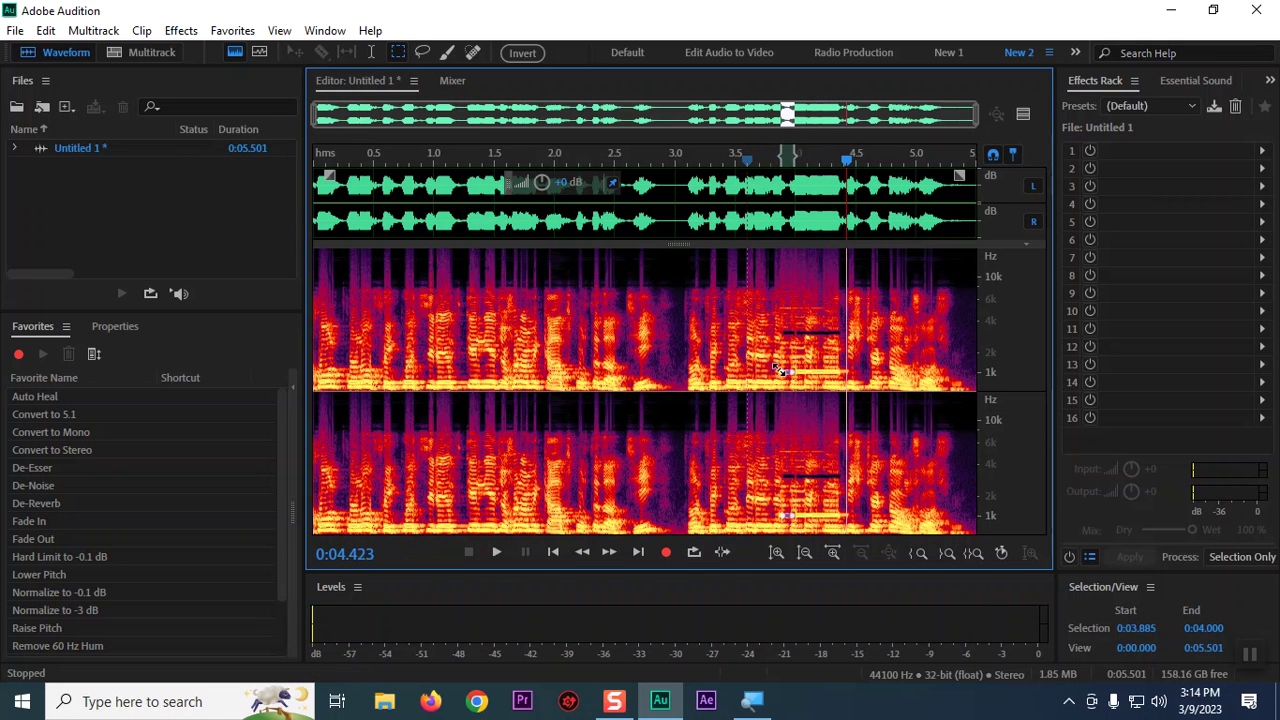
# - Delete the whole 1 kHz tone from about 3.85 to 4.42 s and play from about 2.5 s to check the result
pyautogui.moveTo(779, 372); pyautogui.dragTo(845, 376)
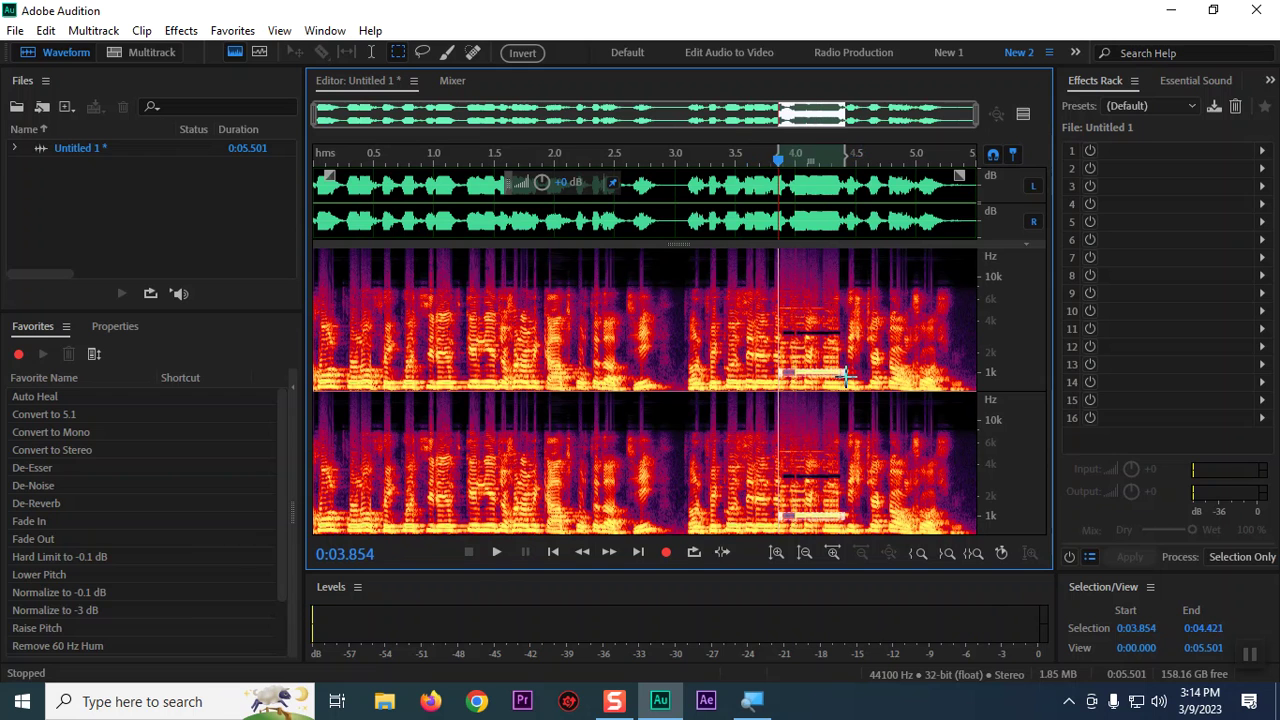
pyautogui.press('Delete')
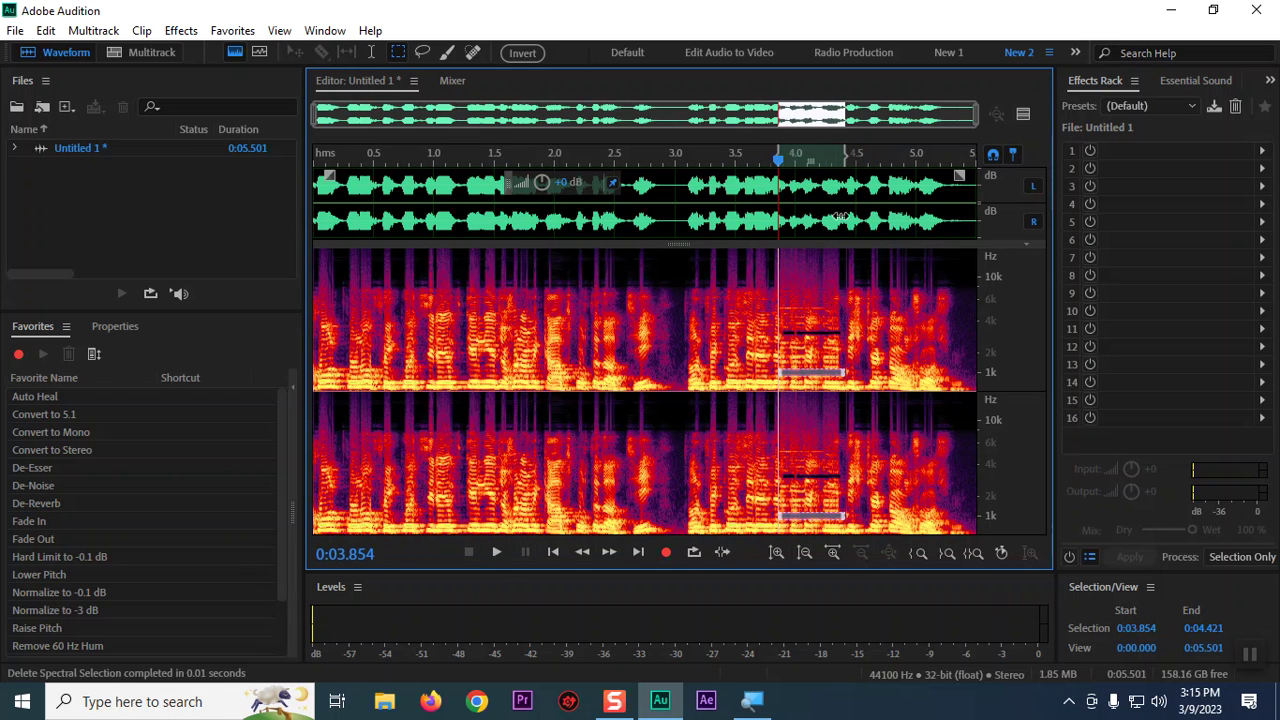
pyautogui.press('space')
pyautogui.click(616, 185)
pyautogui.press('space')
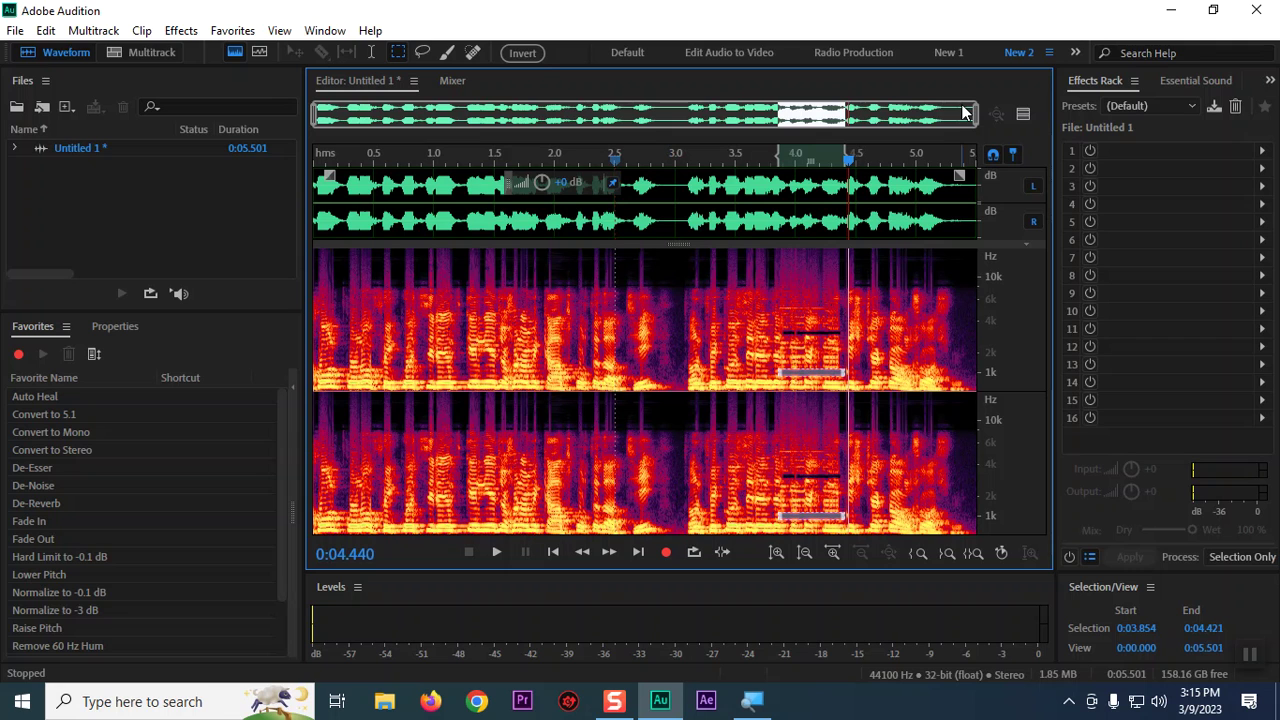
# - Clear the marquee selection with the playhead at about 3.80 s and hide the Spectral Frequency Display
pyautogui.click(790, 362)
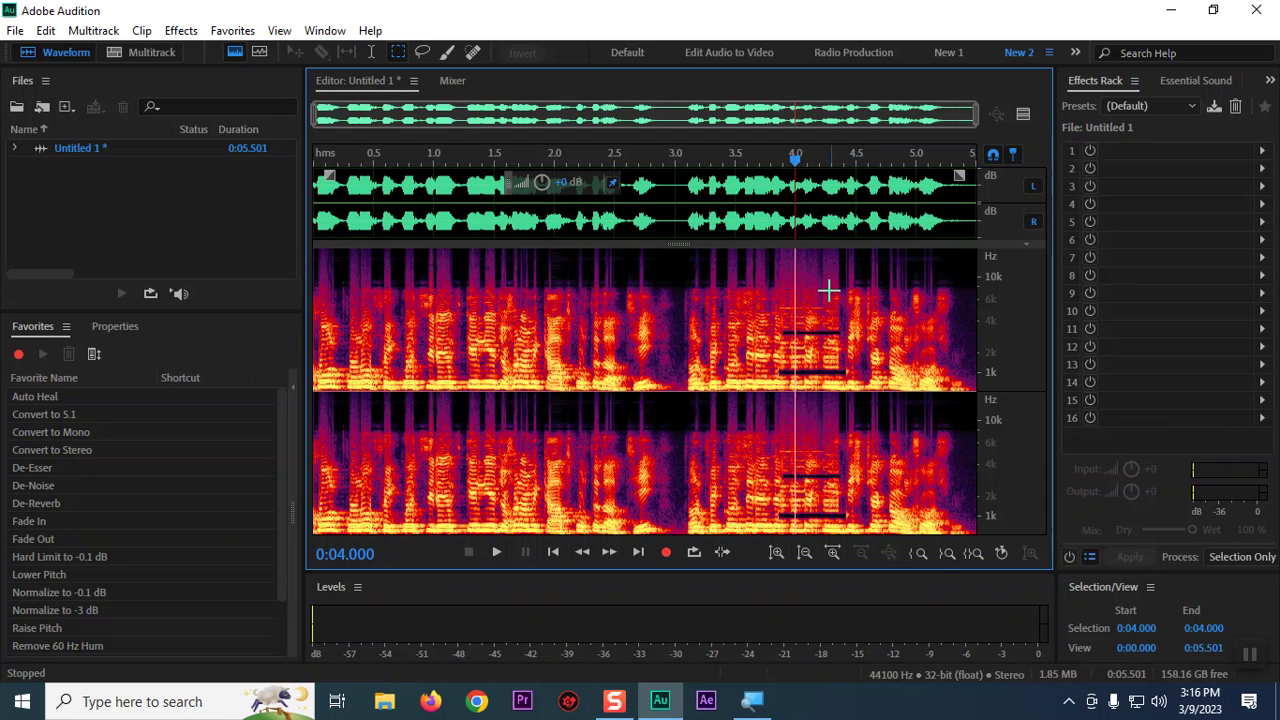
pyautogui.moveTo(795, 159)
pyautogui.mouseDown()
pyautogui.moveTo(775, 167)
pyautogui.moveTo(837, 160)
pyautogui.moveTo(771, 167)
pyautogui.mouseUp()
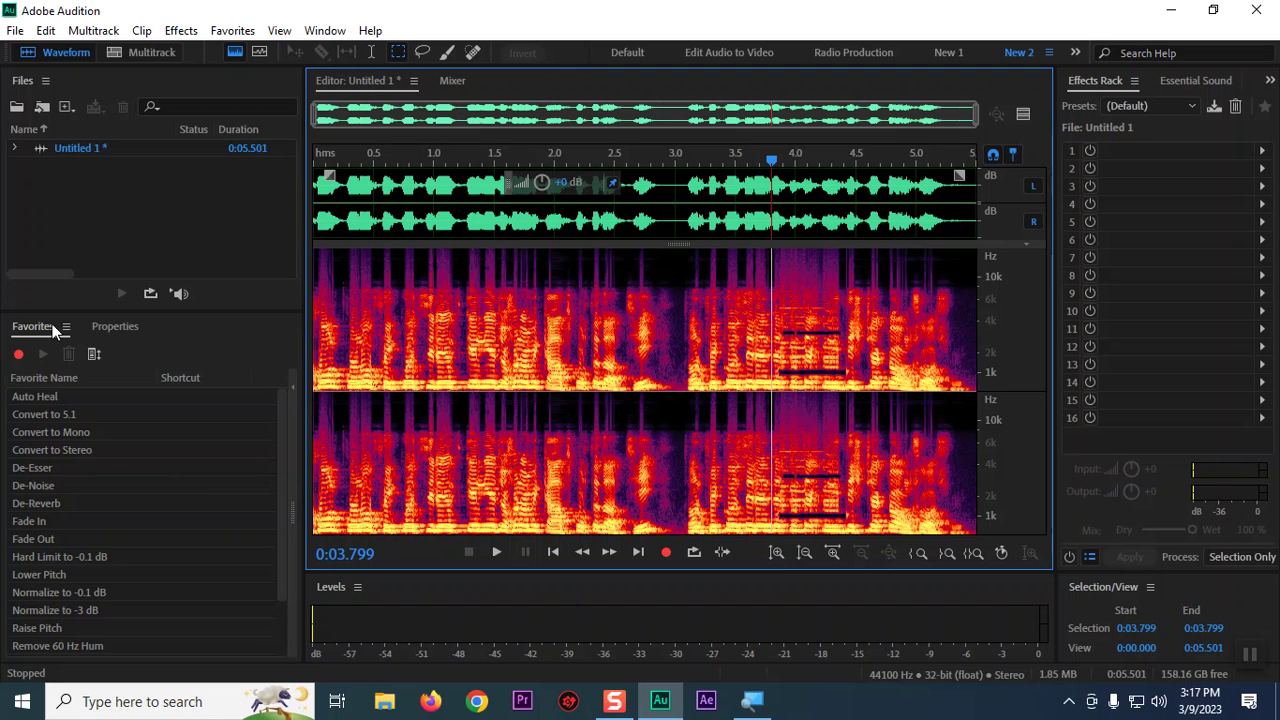
pyautogui.click(15, 30)
pyautogui.moveTo(46, 30)
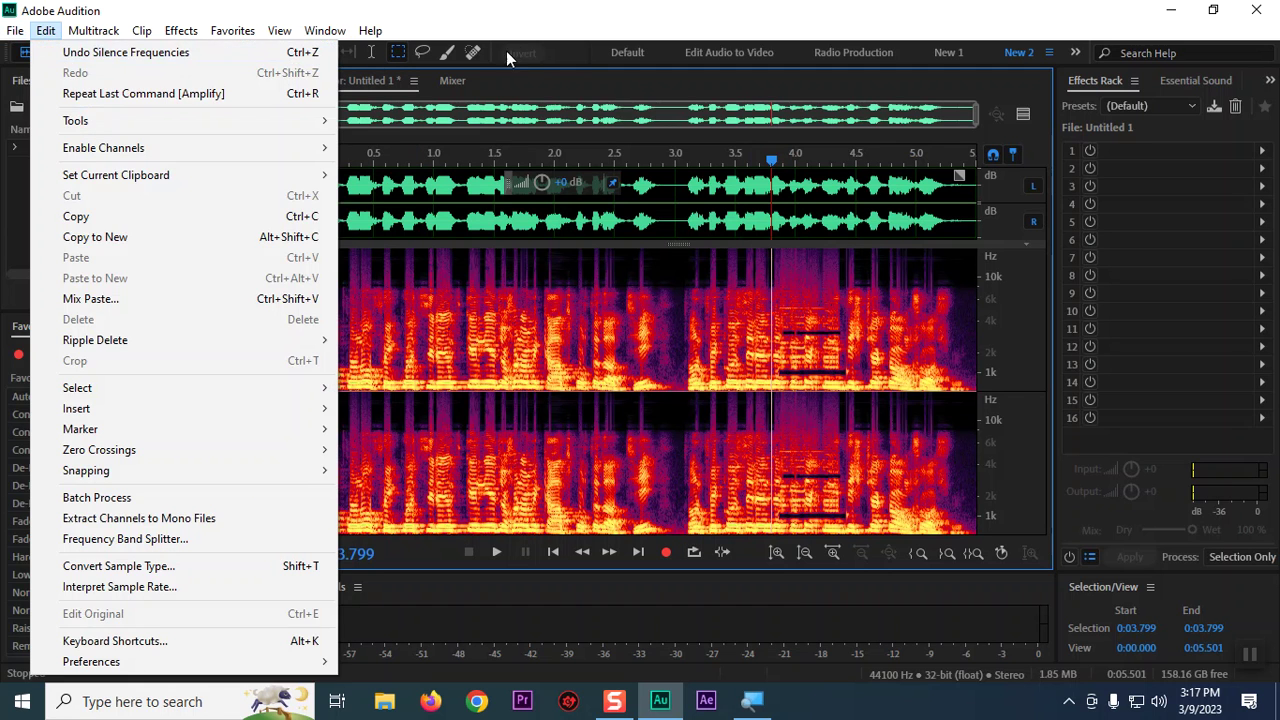
pyautogui.click(506, 51)
pyautogui.click(232, 52)
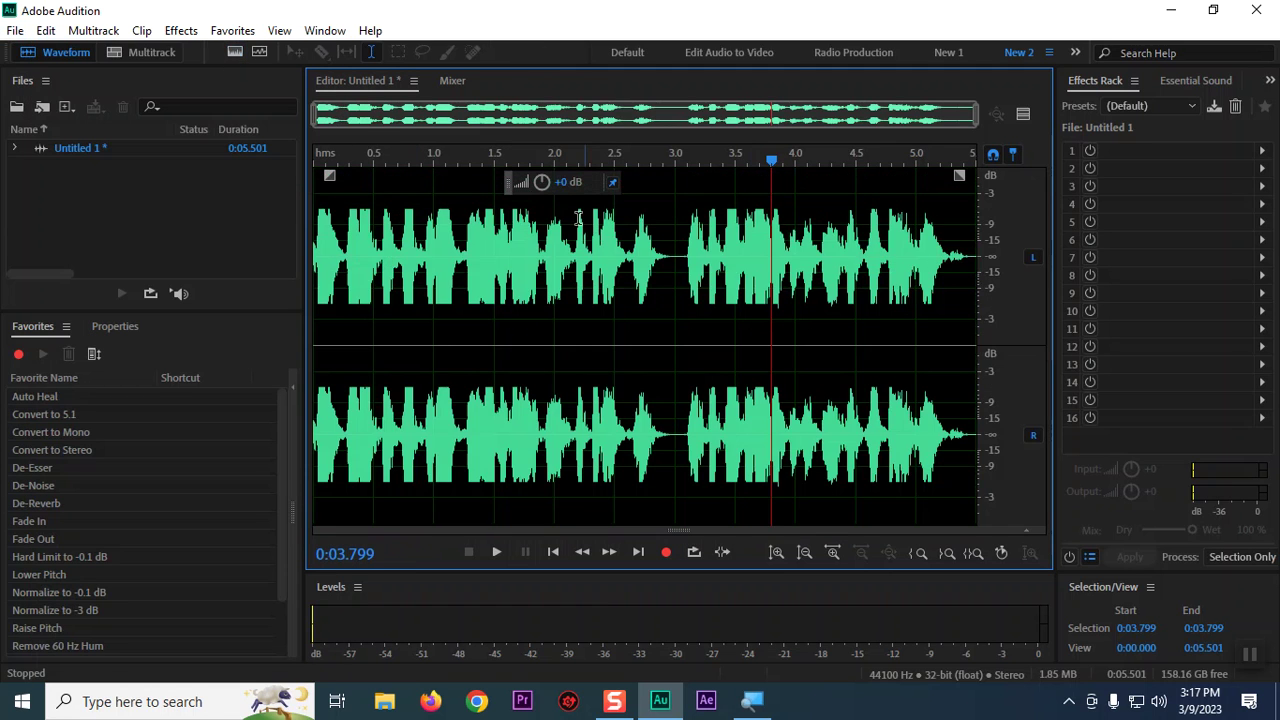
# - Select the quiet gap from about 2.87 to 3.10 s in the waveform
pyautogui.moveTo(771, 160); pyautogui.dragTo(588, 172)
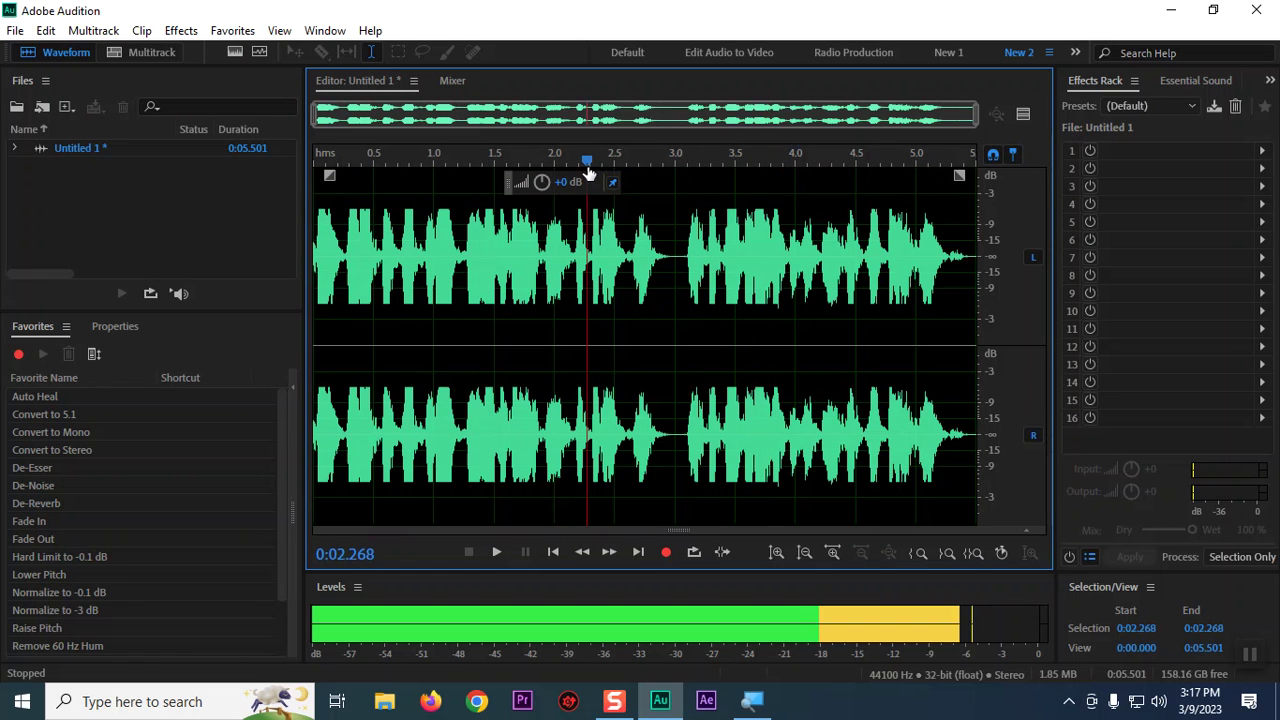
pyautogui.press('Home')
pyautogui.moveTo(326, 126); pyautogui.dragTo(672, 130)
pyautogui.moveTo(670, 257)
pyautogui.mouseDown()
pyautogui.moveTo(686, 257)
pyautogui.moveTo(659, 256)
pyautogui.mouseUp()
pyautogui.click(666, 262)
pyautogui.click(660, 260)
pyautogui.click(666, 268)
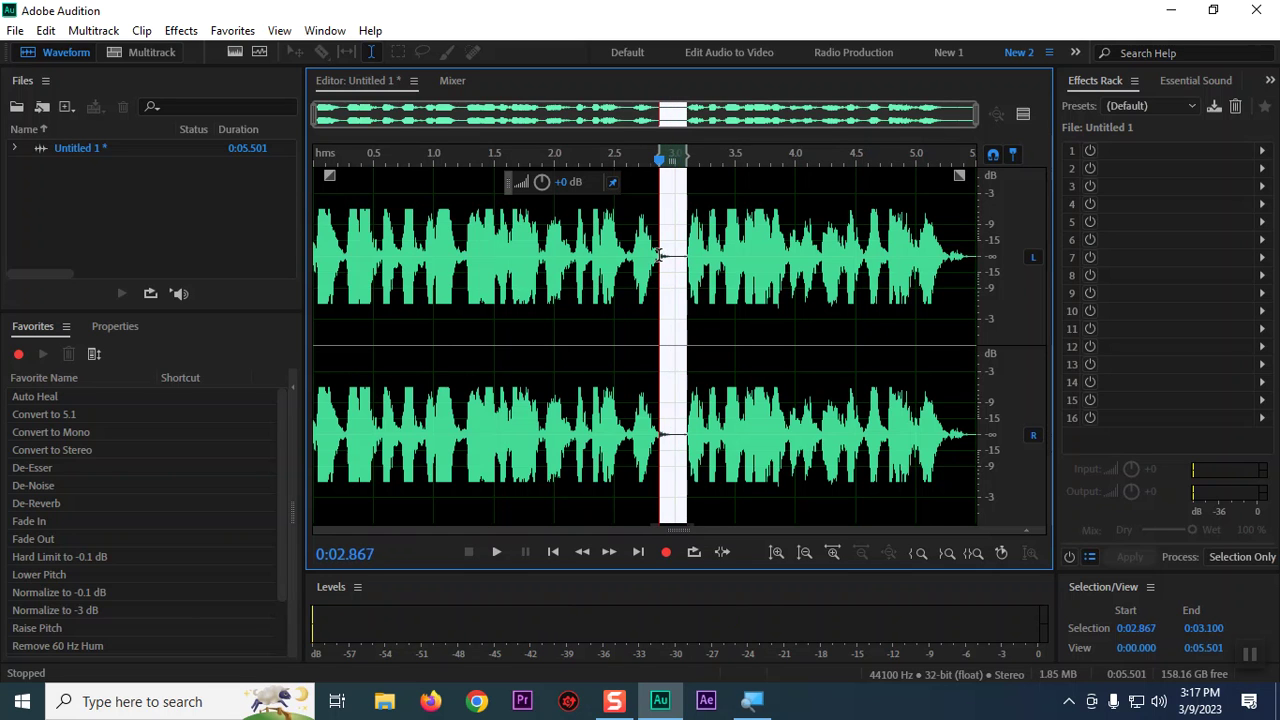
# - Turn on loop playback and play the selected gap repeatedly, trying a higher volume for it
pyautogui.click(693, 553)
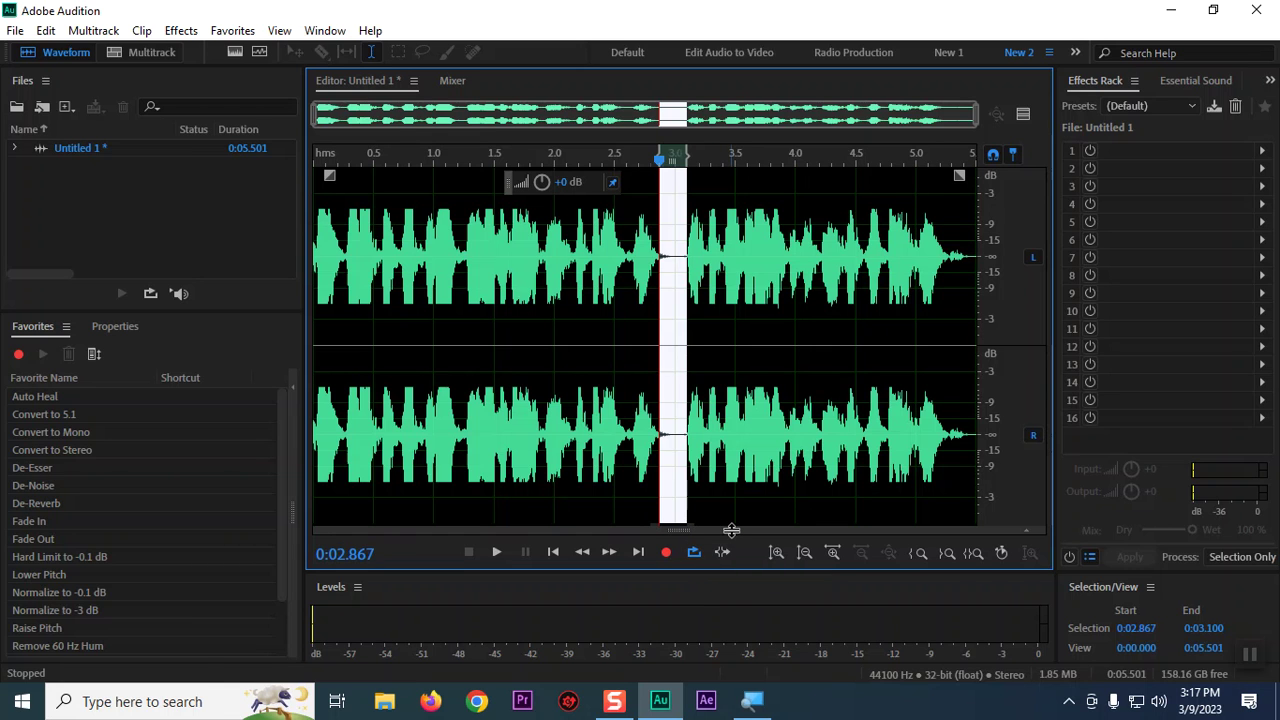
pyautogui.press('space')
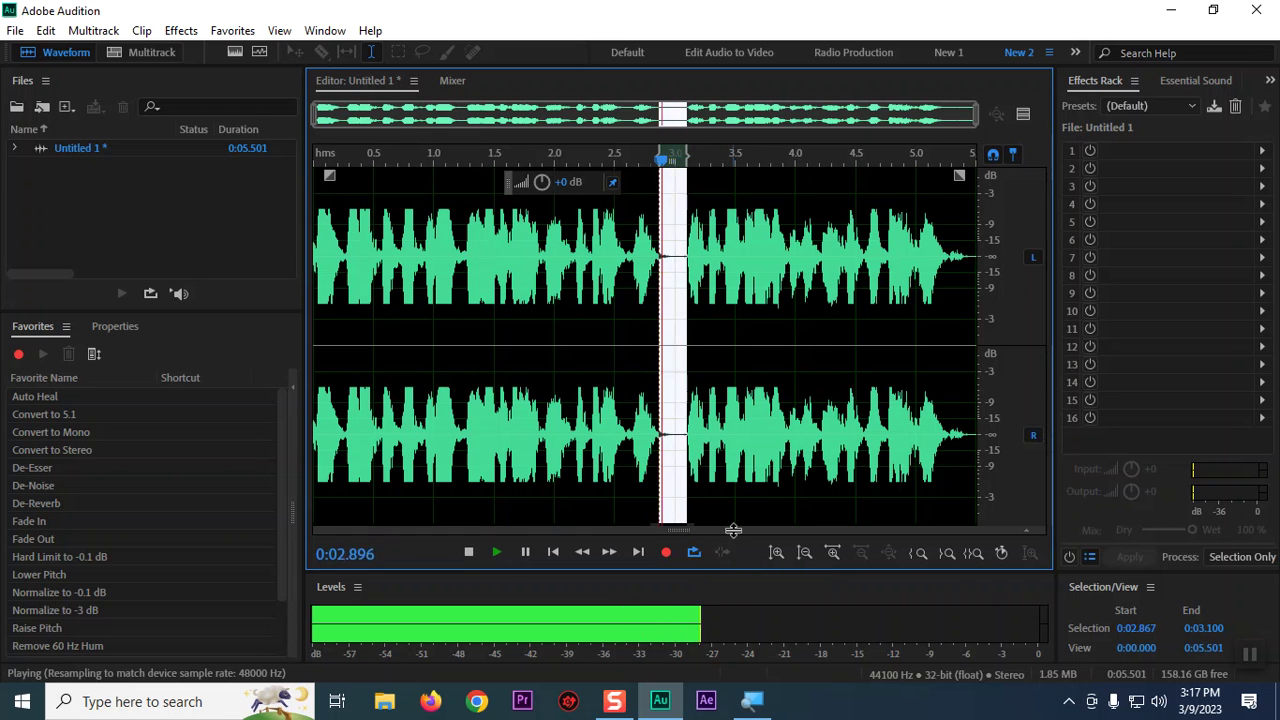
pyautogui.press('space')
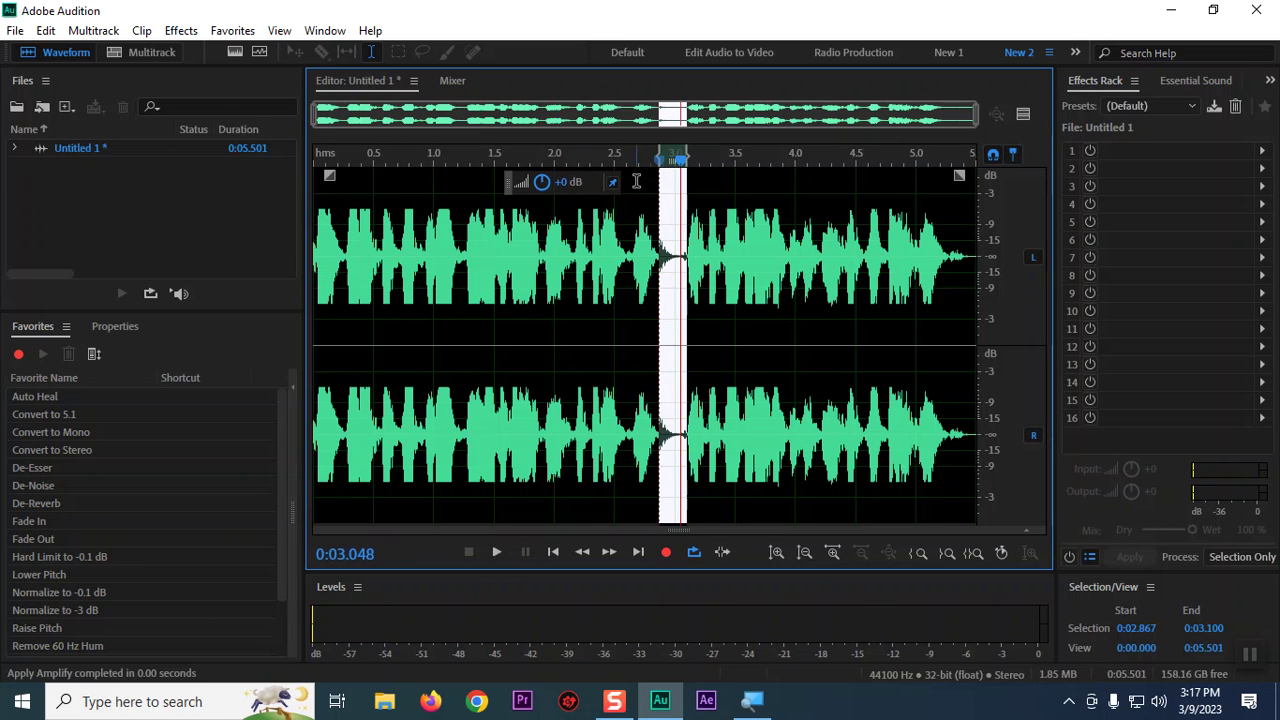
pyautogui.press('space')
pyautogui.press('space')
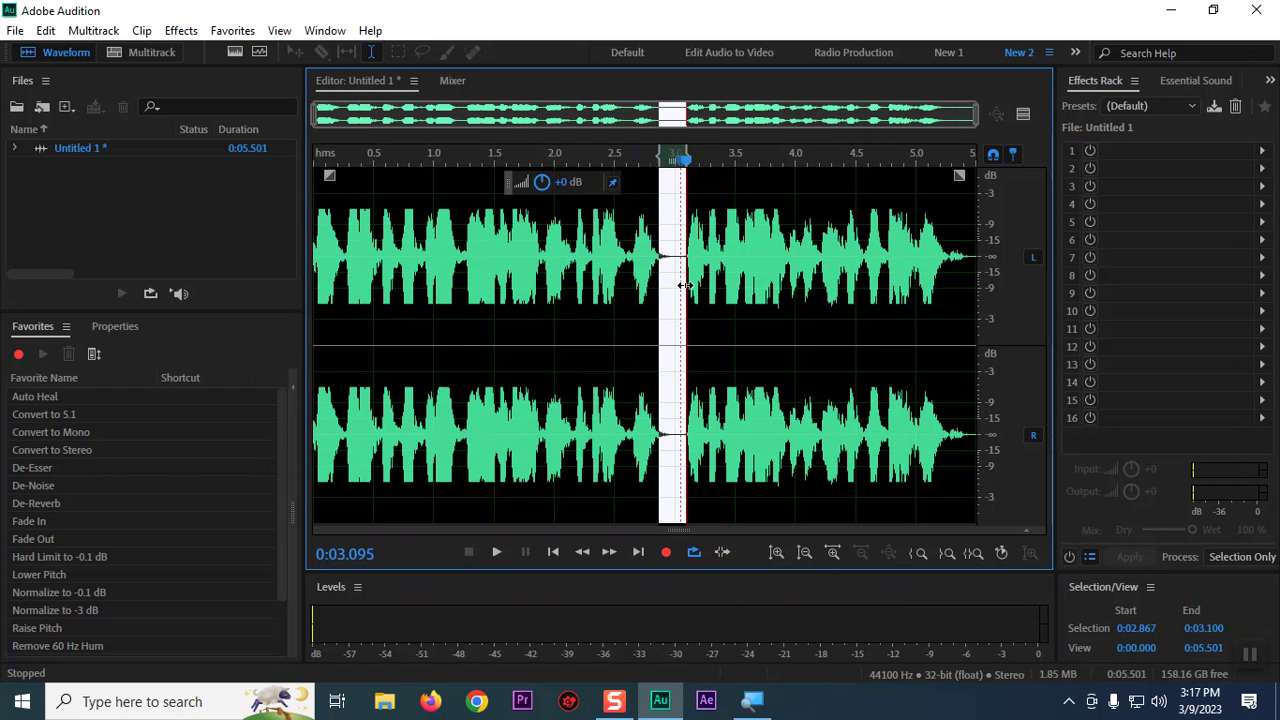
# - Reselect the quiet gap from about 2.85 to 3.11 s, then clear the selection with the playhead at about 2.10 s
pyautogui.click(675, 282)
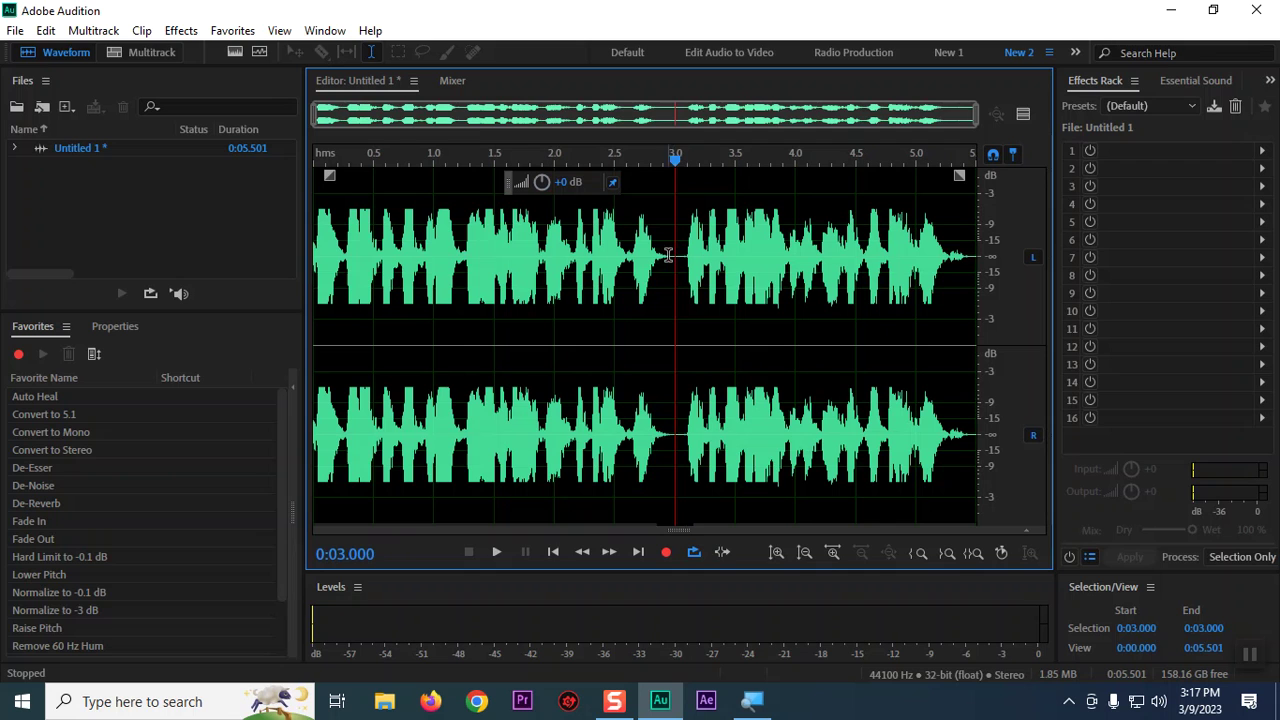
pyautogui.moveTo(659, 256); pyautogui.dragTo(682, 256)
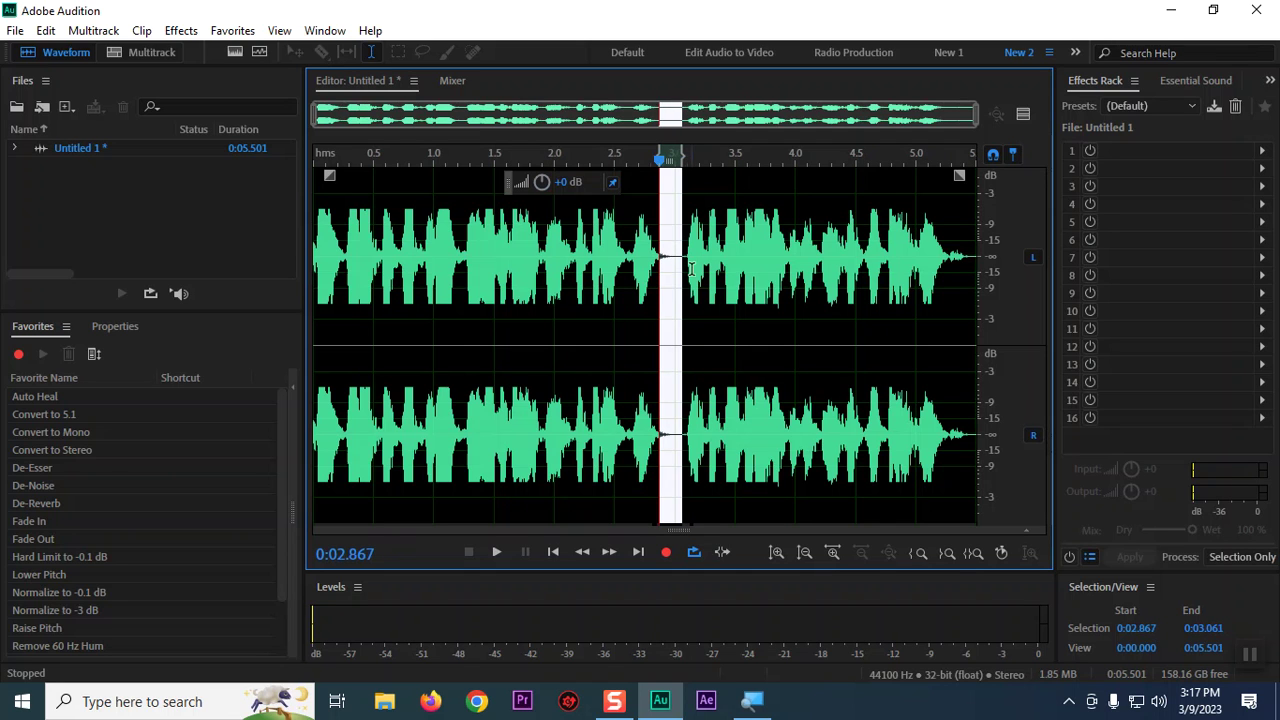
pyautogui.click(700, 305)
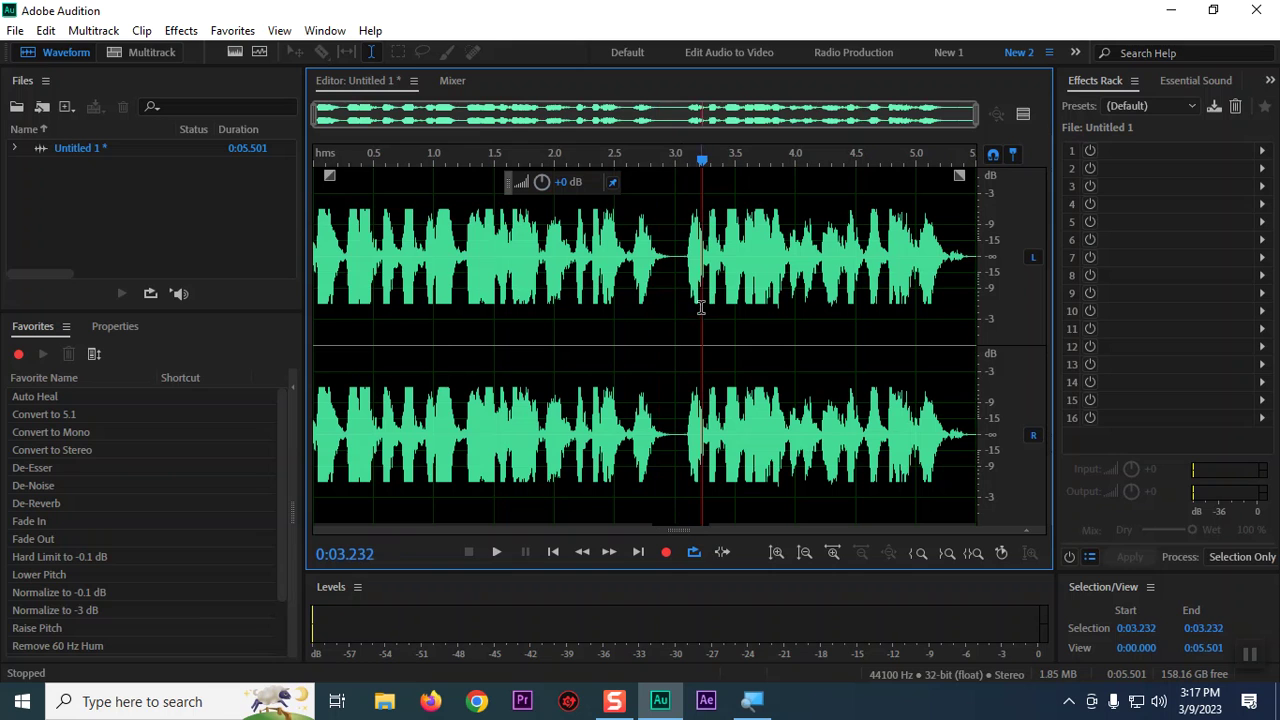
pyautogui.click(687, 254)
pyautogui.moveTo(687, 254); pyautogui.dragTo(657, 258)
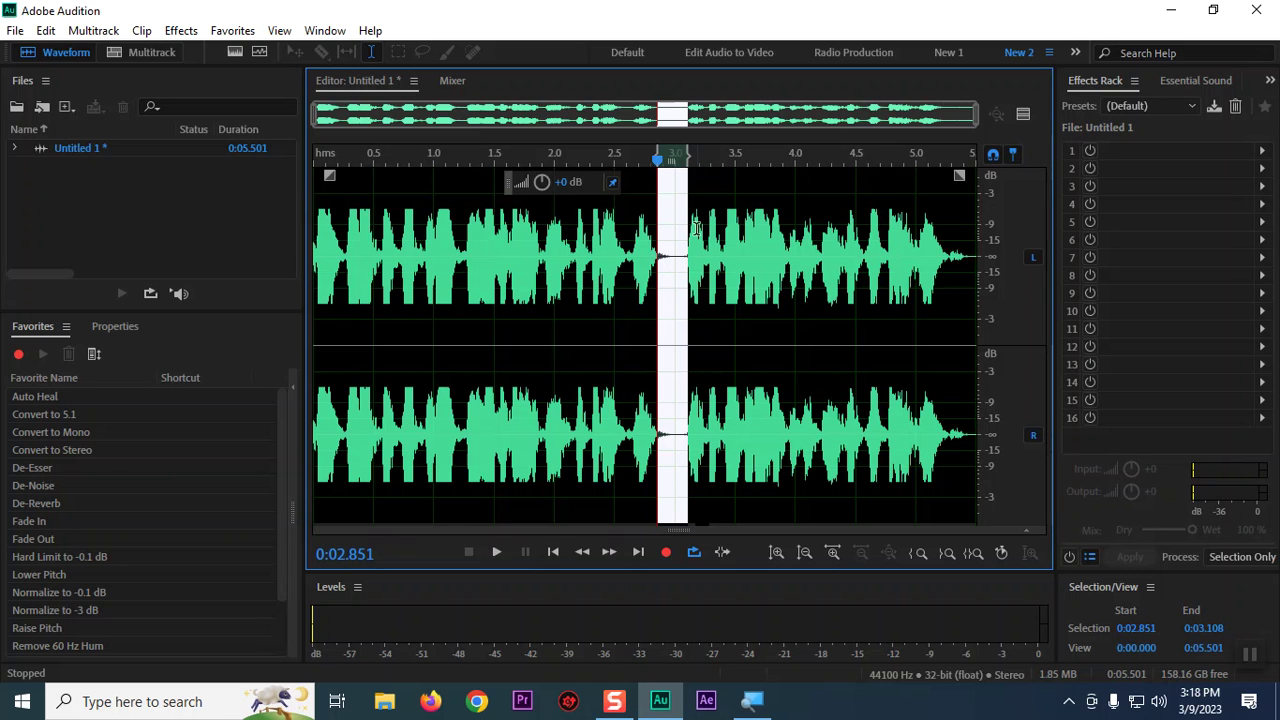
pyautogui.click(566, 240)
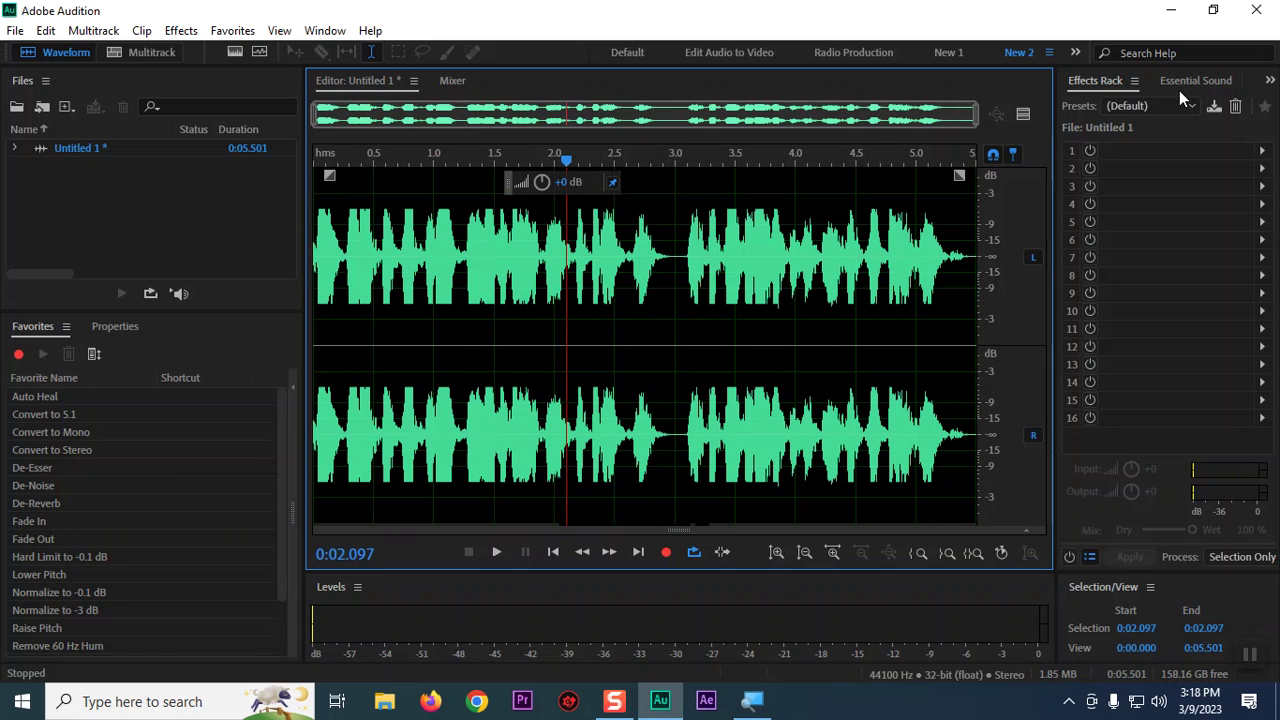
# - Open the DeNoise effect for the recording and move its dialog aside to reveal the start of the waveform
pyautogui.click(1116, 150)
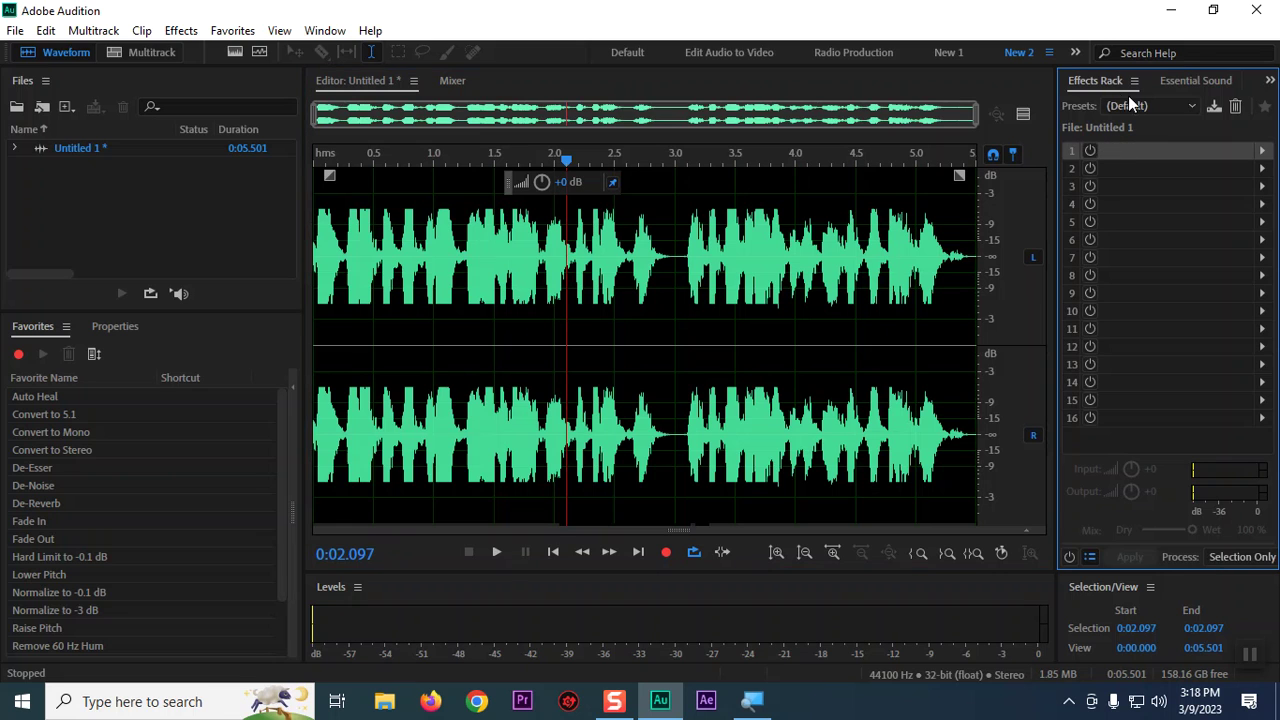
pyautogui.click(181, 32)
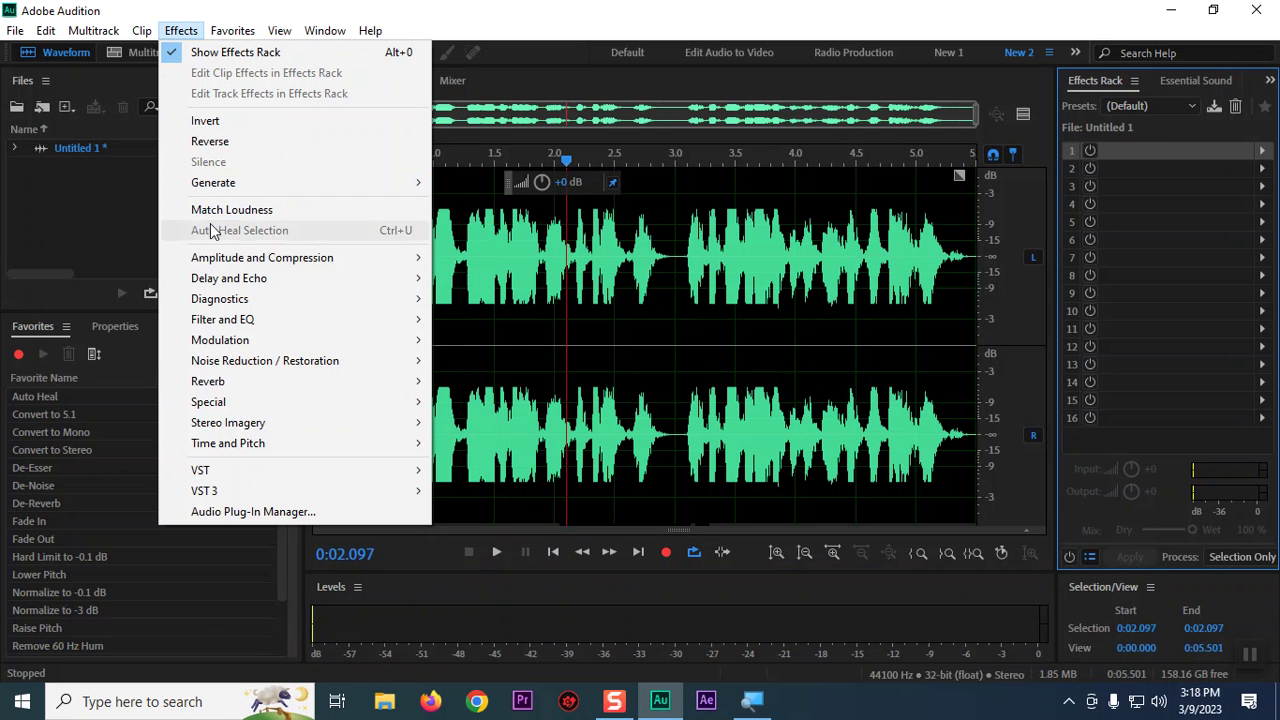
pyautogui.moveTo(361, 363)
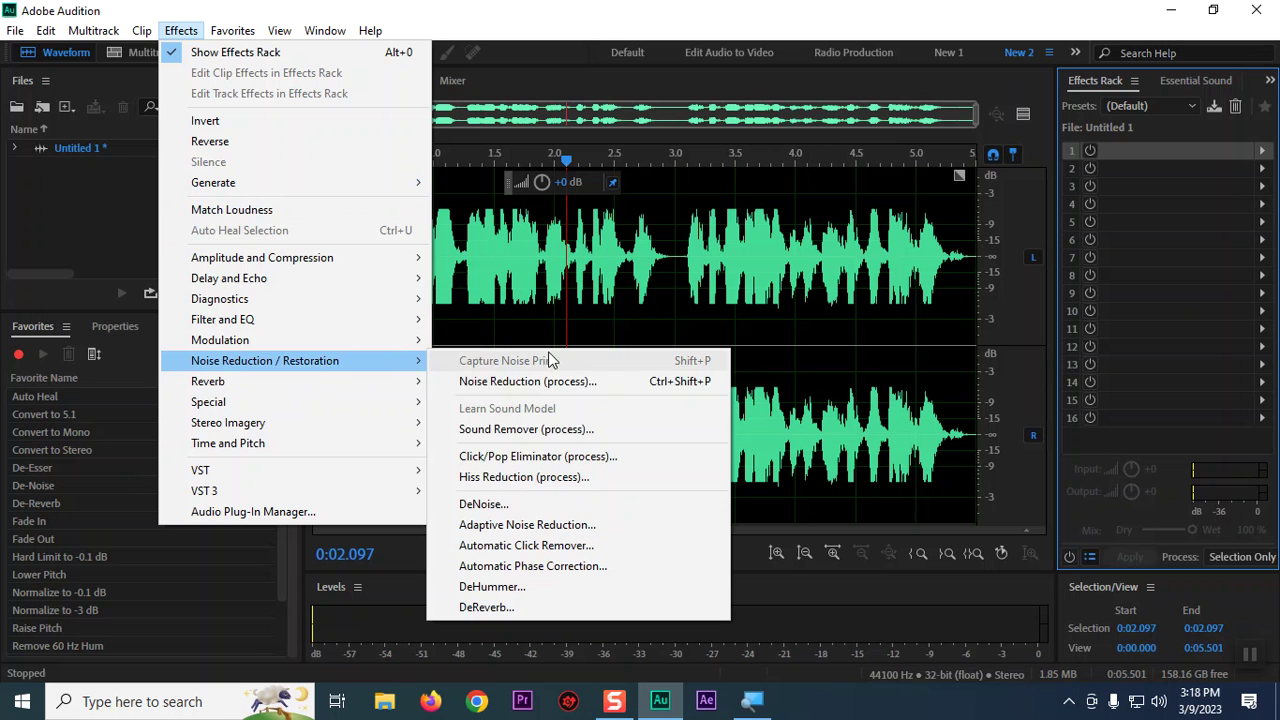
pyautogui.click(521, 510)
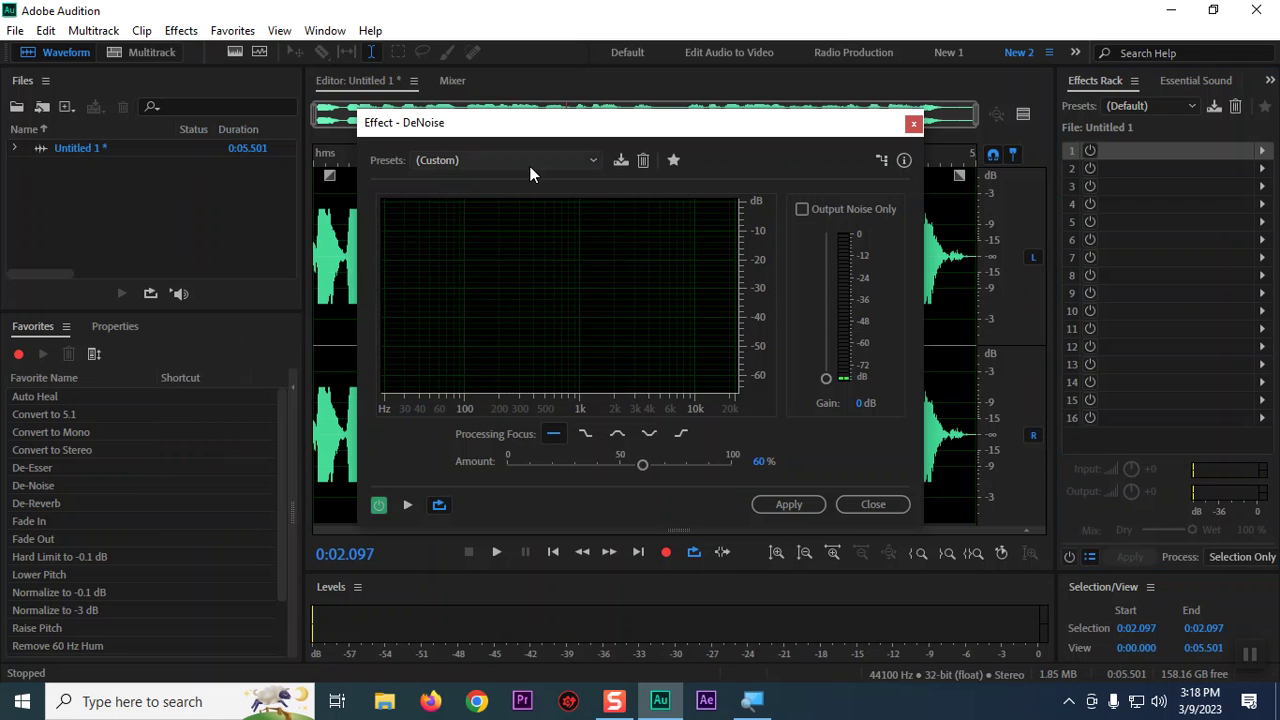
pyautogui.moveTo(508, 120); pyautogui.dragTo(627, 109)
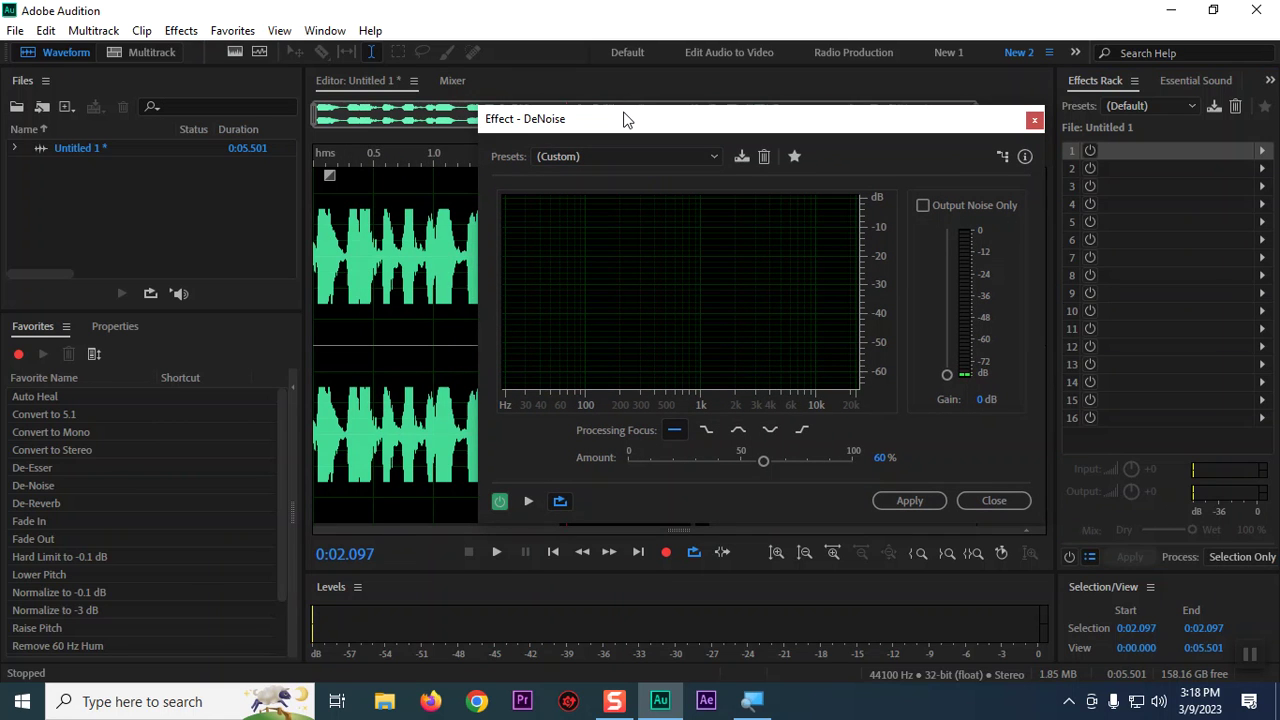
# - Preview the recording with DeNoise switched on, then preview it with the effect bypassed
pyautogui.press('space')
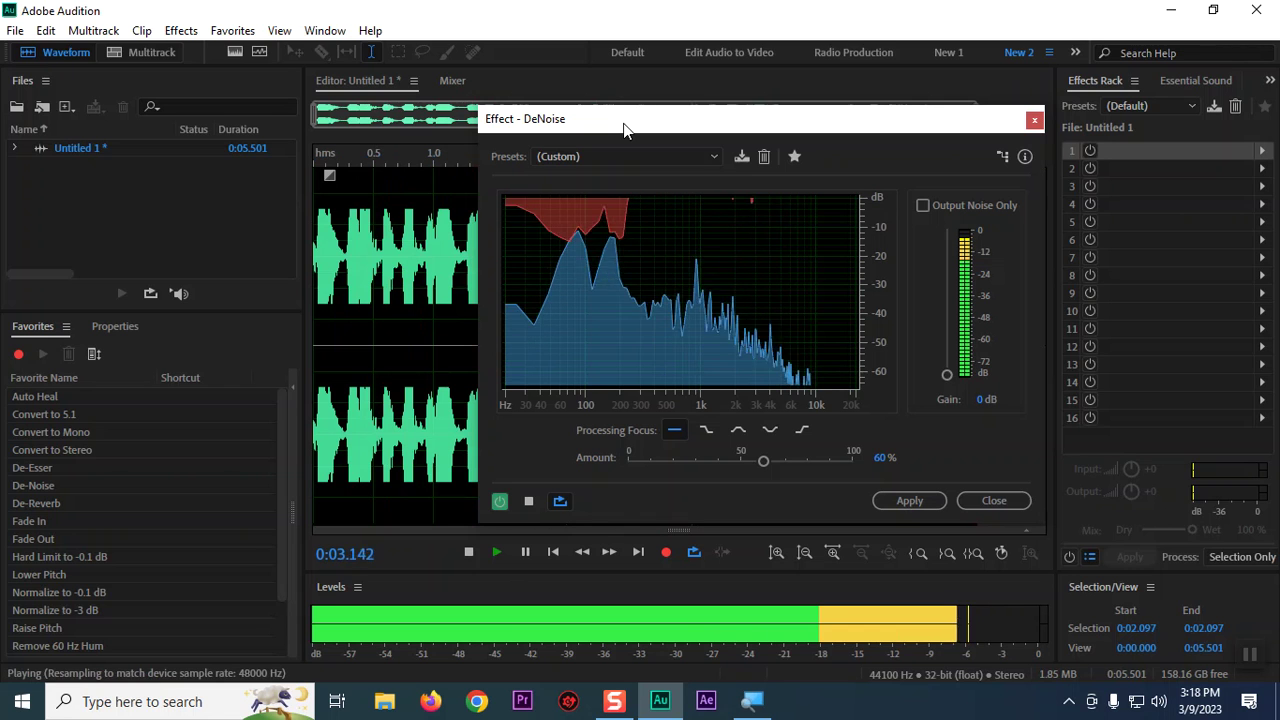
pyautogui.press('space')
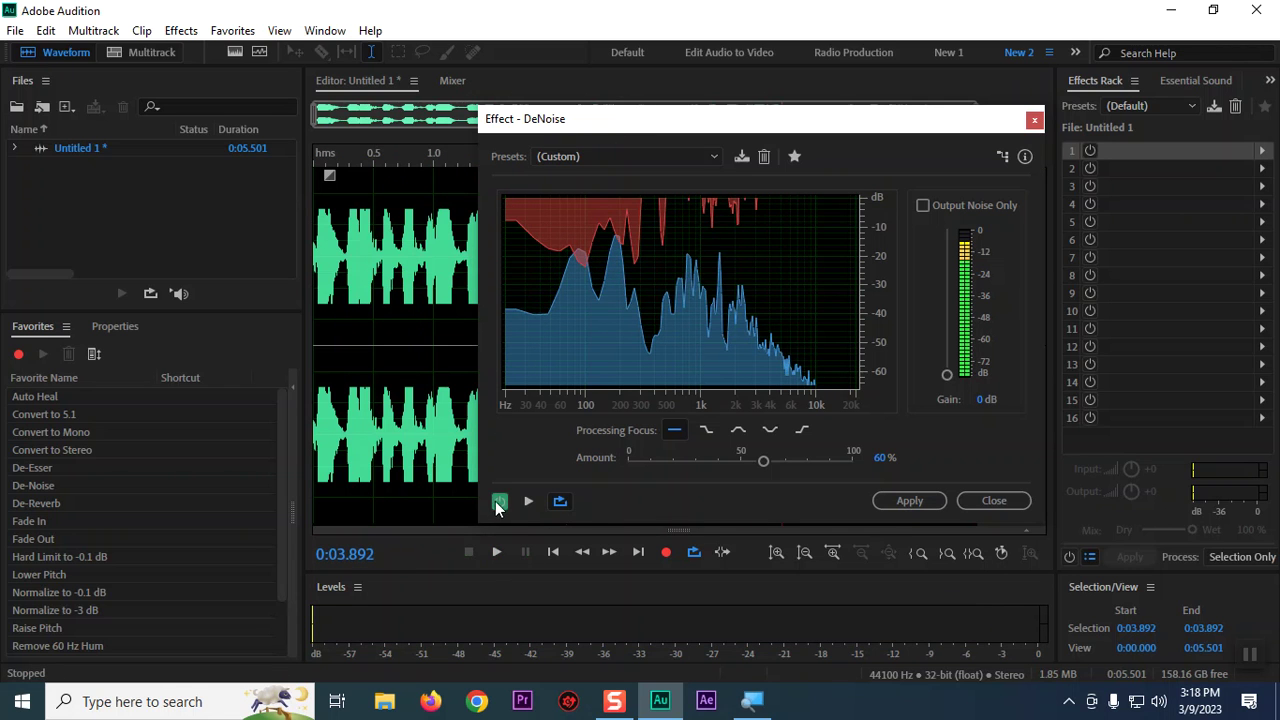
pyautogui.press('space')
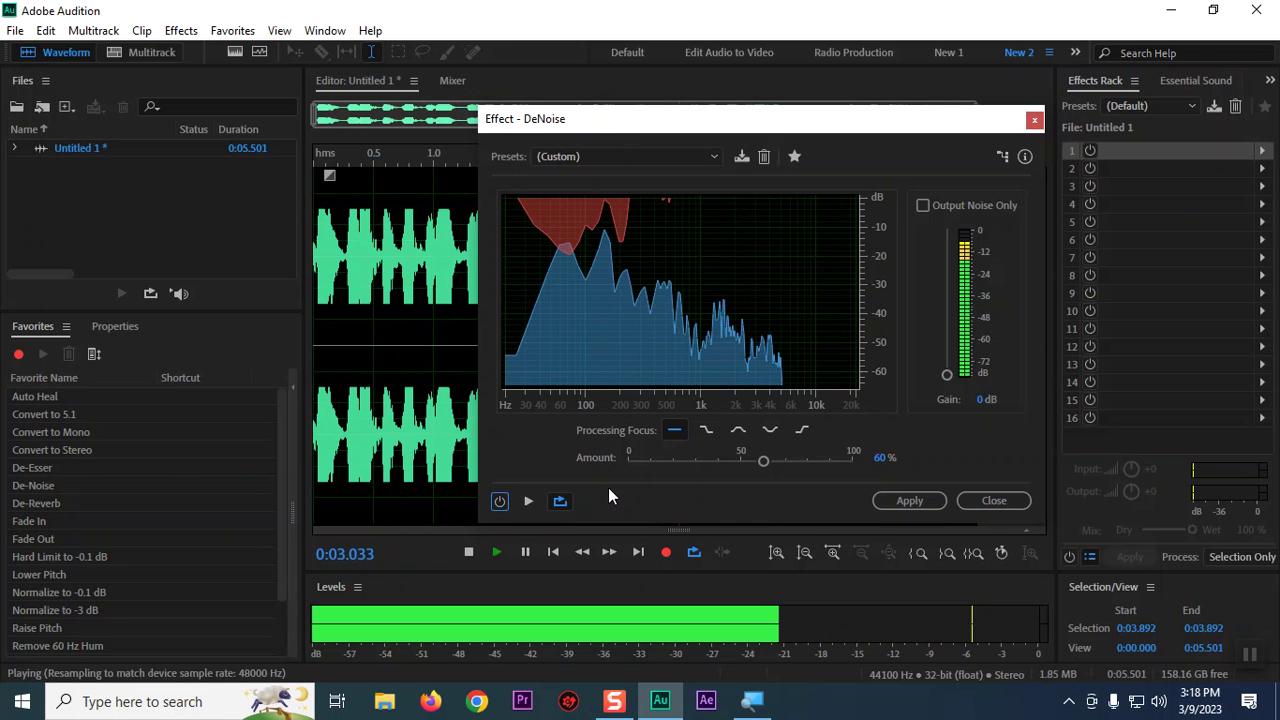
pyautogui.press('space')
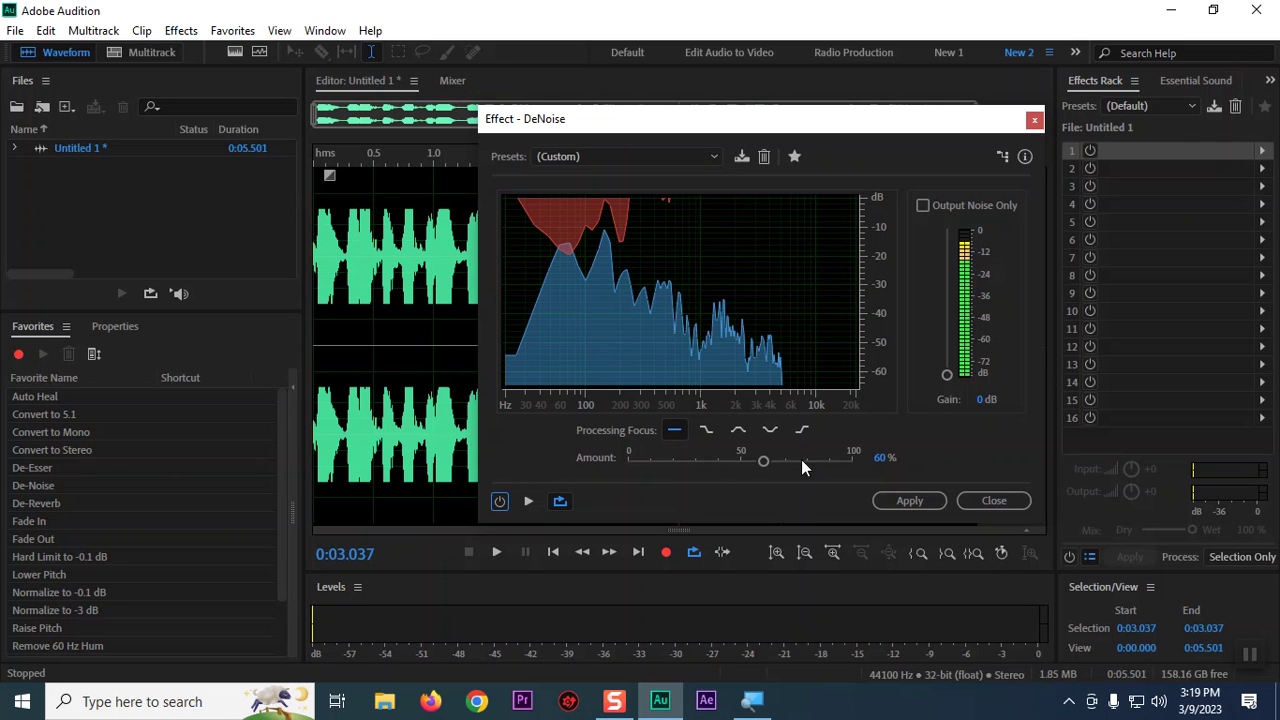
# - Try a DeNoise amount of 40%, then raise the amount to 55%
pyautogui.click(875, 458)
pyautogui.write('40')
pyautogui.press('Return')
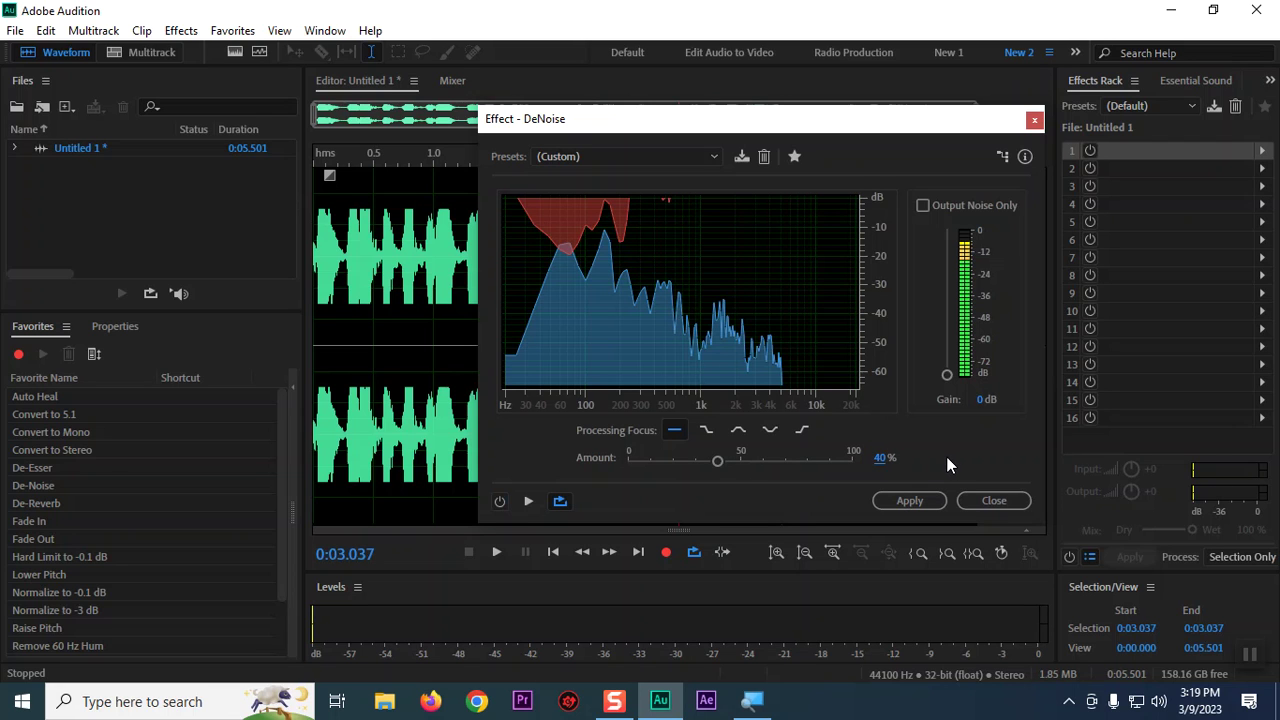
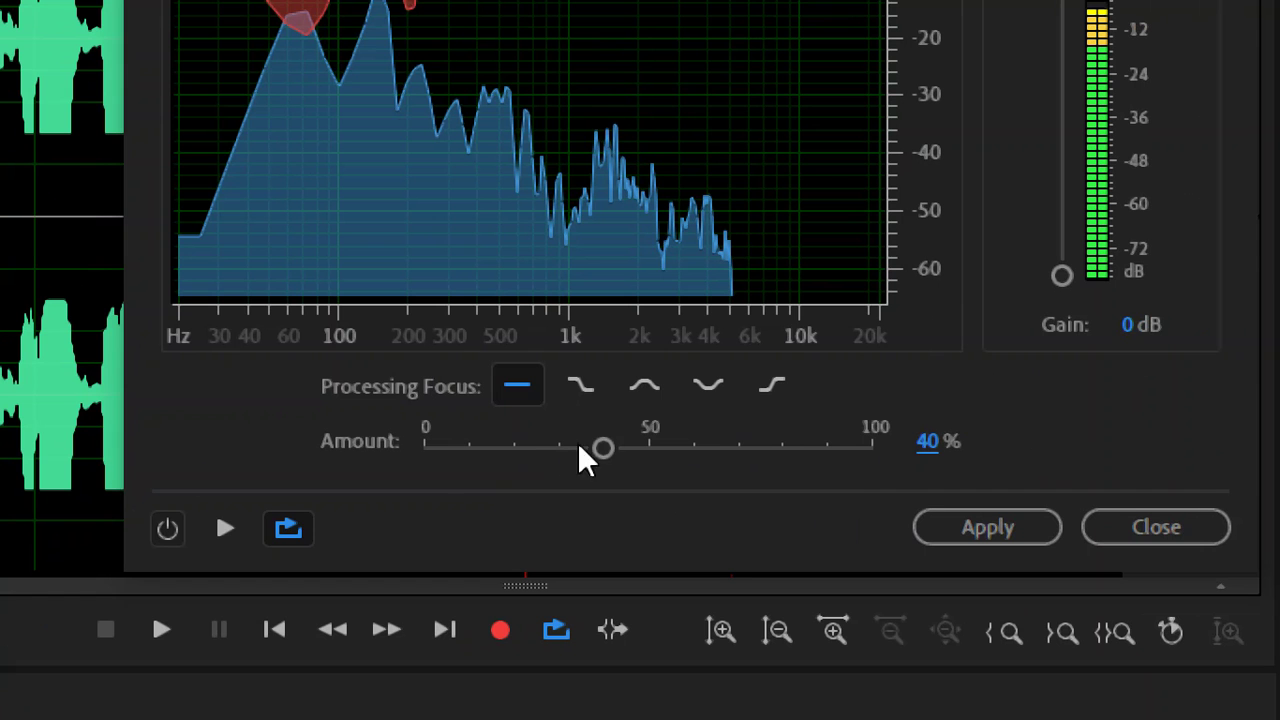
pyautogui.moveTo(600, 448); pyautogui.dragTo(671, 449)
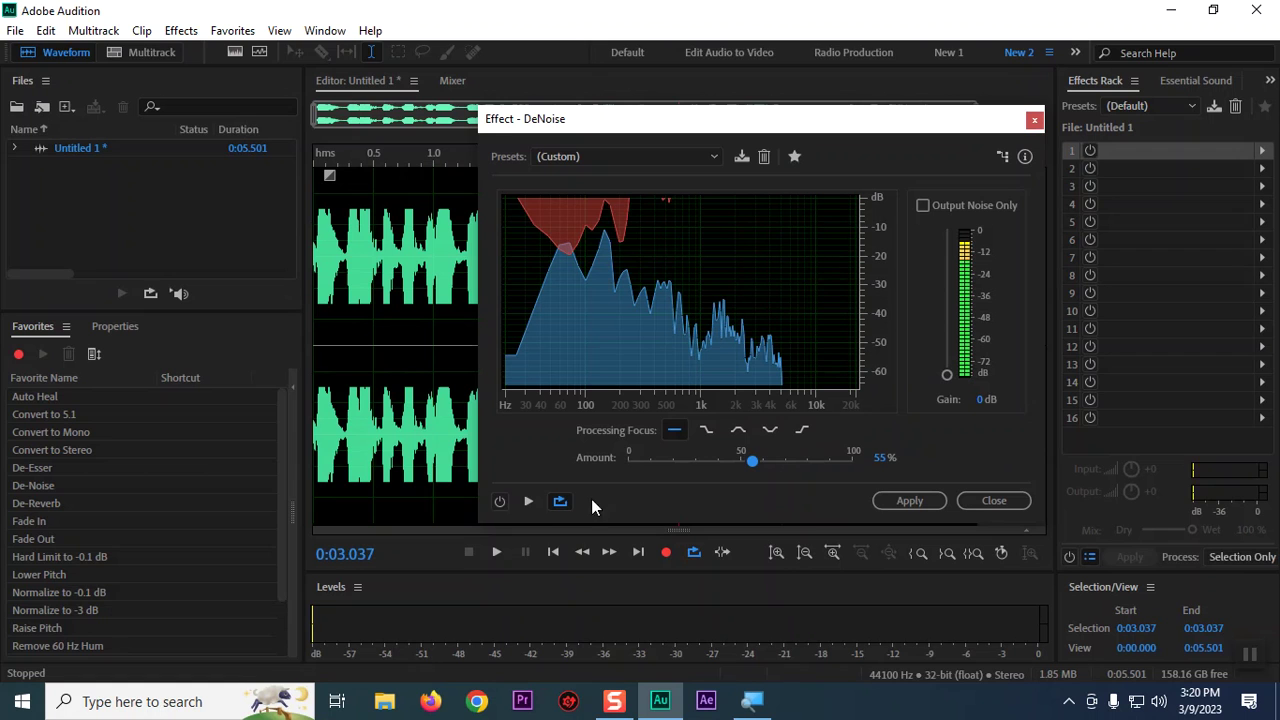
# - Switch DeNoise back on, preview the result, and apply the effect to the entire recording
pyautogui.click(499, 501)
pyautogui.press('space')
pyautogui.press('space')
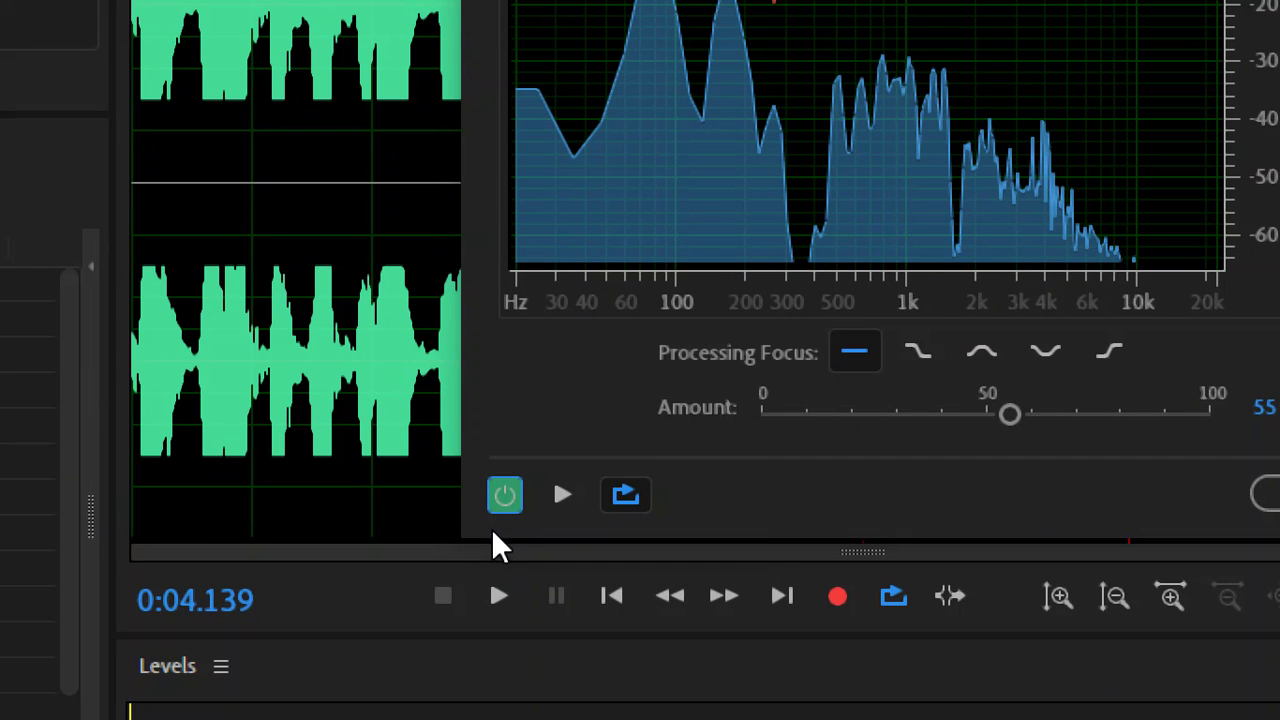
pyautogui.click(506, 500)
pyautogui.click(503, 492)
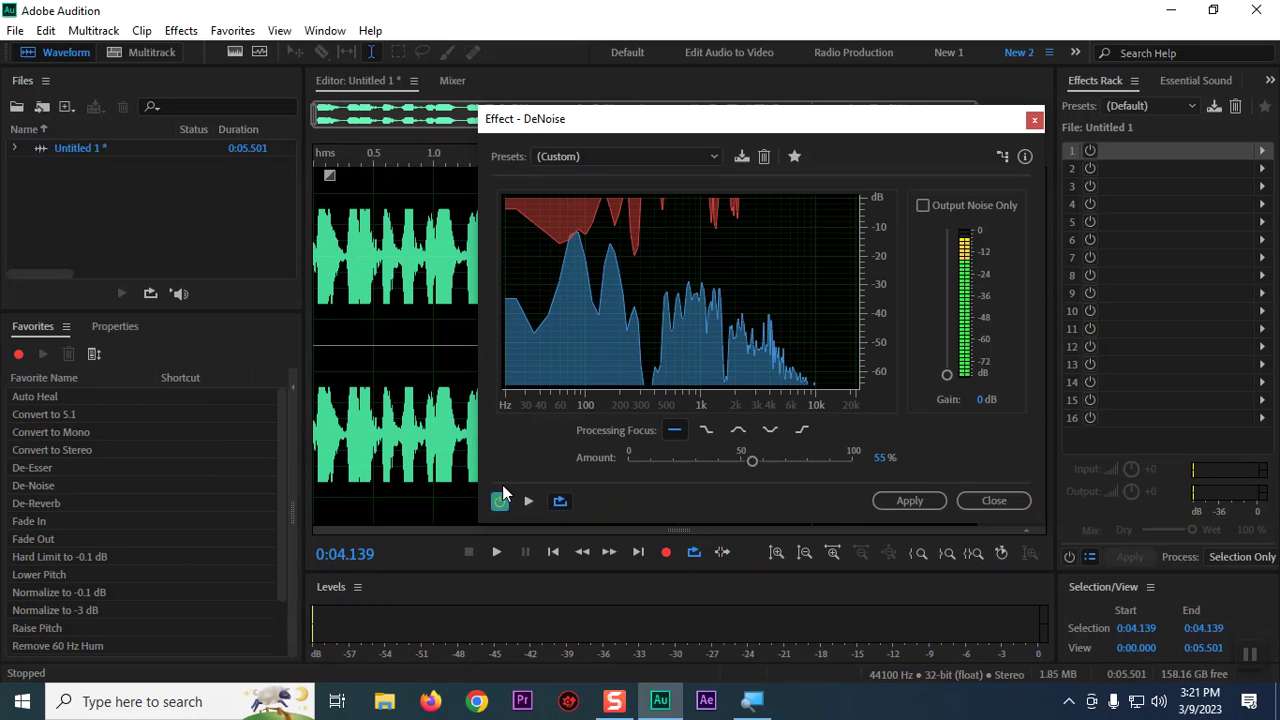
pyautogui.click(905, 501)
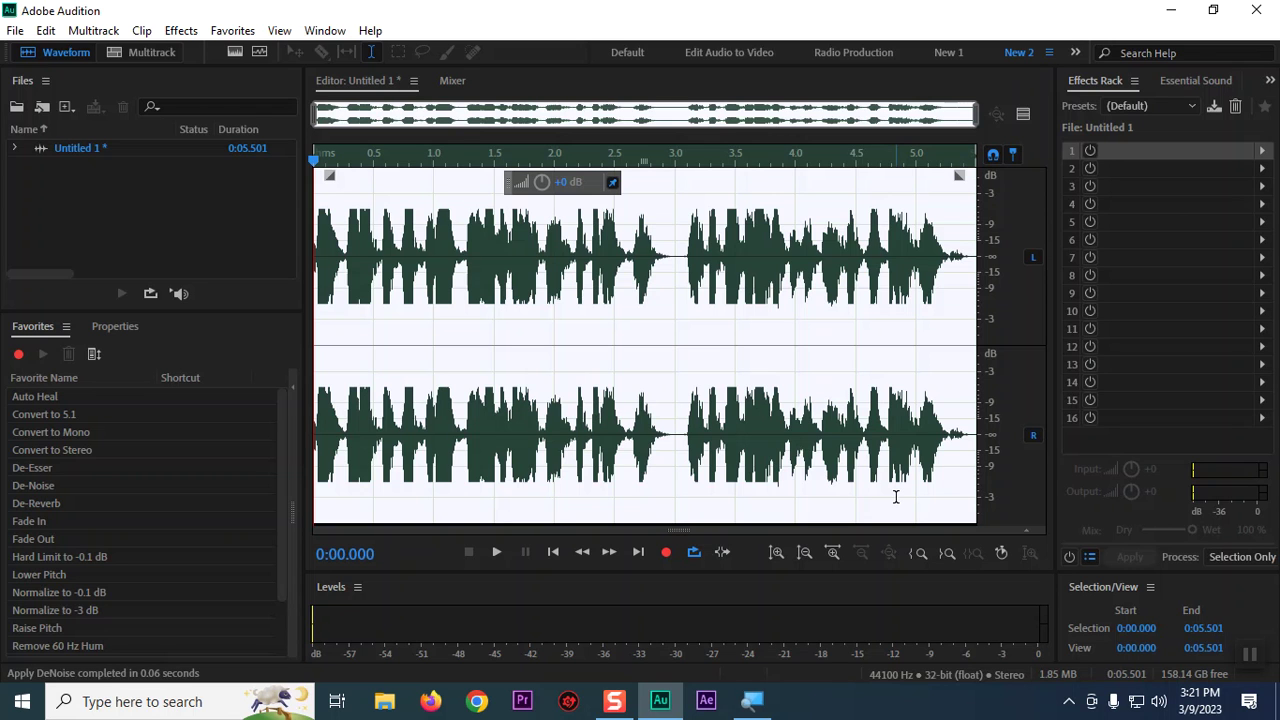
# - Select the quiet gap from about 2.86 to 3.10 s and capture it as the noise print
pyautogui.click(642, 323)
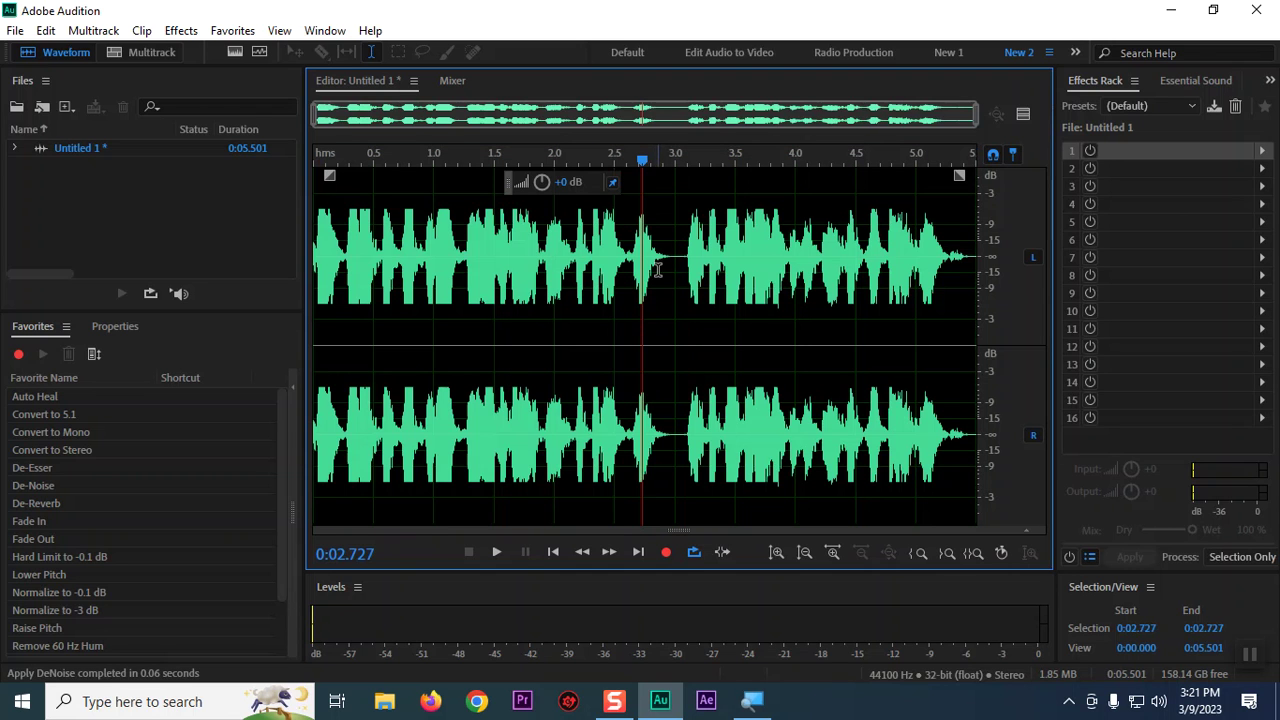
pyautogui.moveTo(657, 255); pyautogui.dragTo(686, 255)
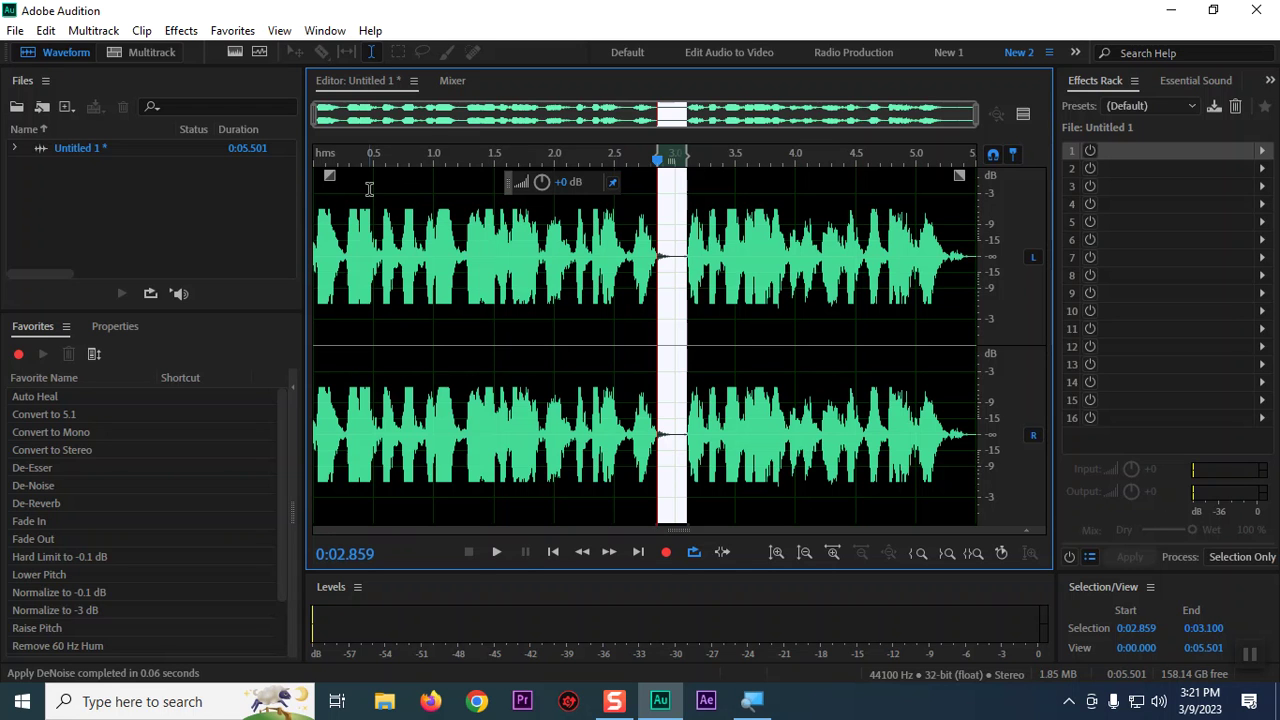
pyautogui.click(183, 32)
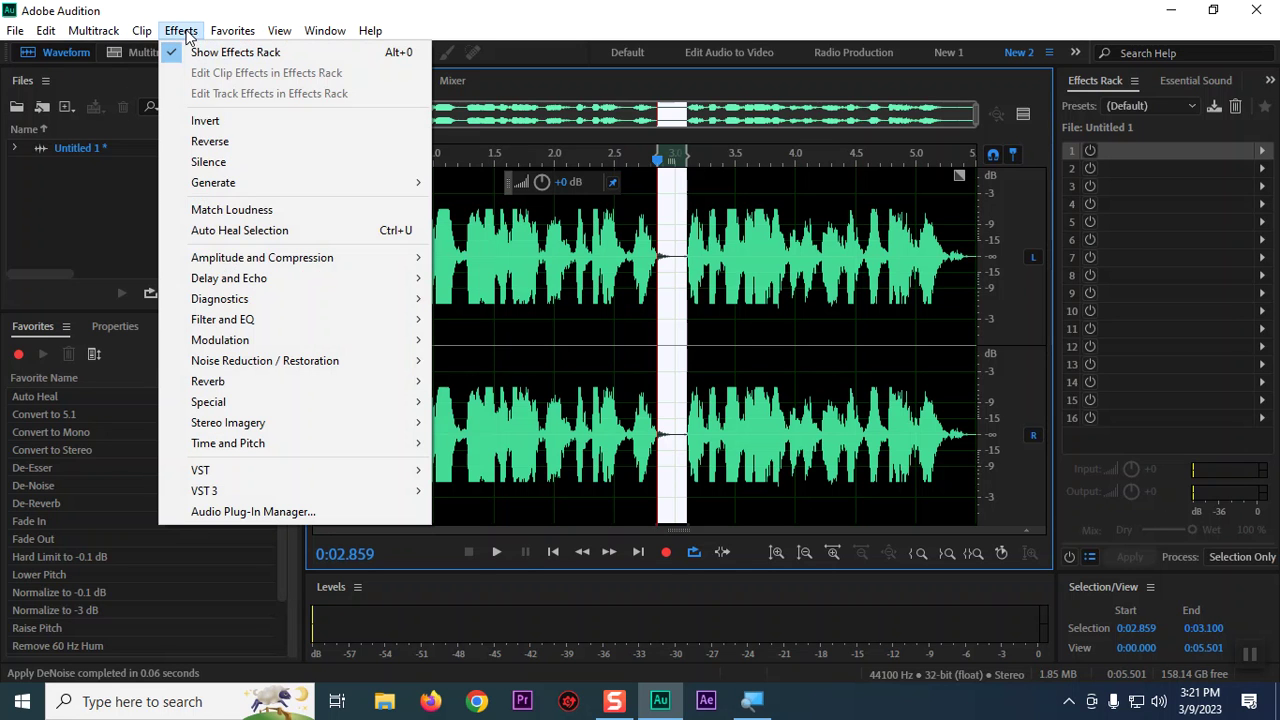
pyautogui.moveTo(219, 263)
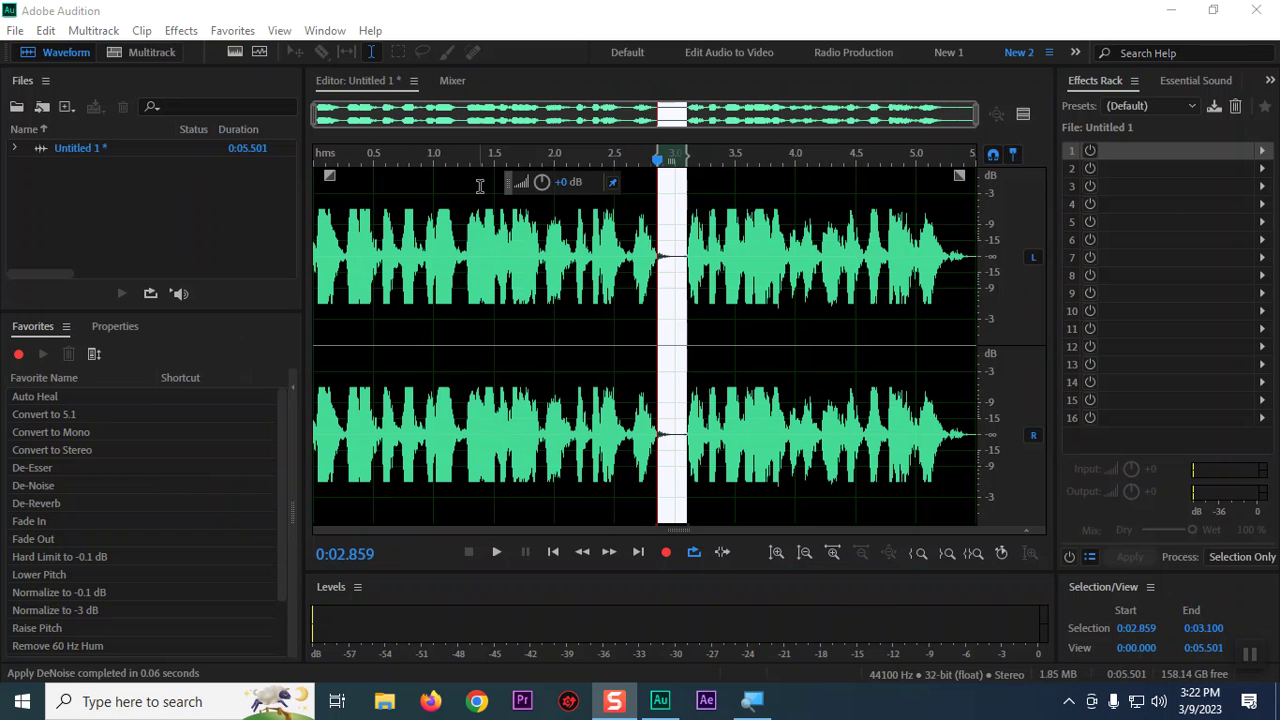
pyautogui.click(185, 31)
pyautogui.moveTo(275, 366)
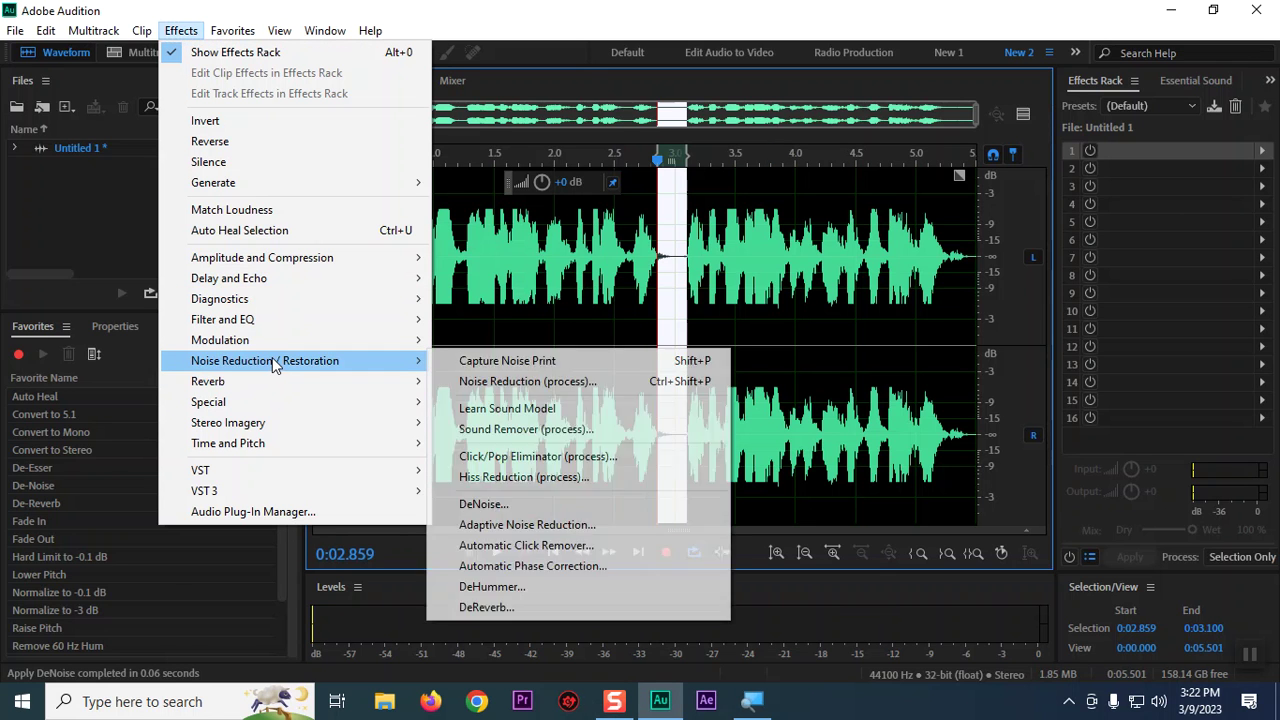
pyautogui.click(557, 364)
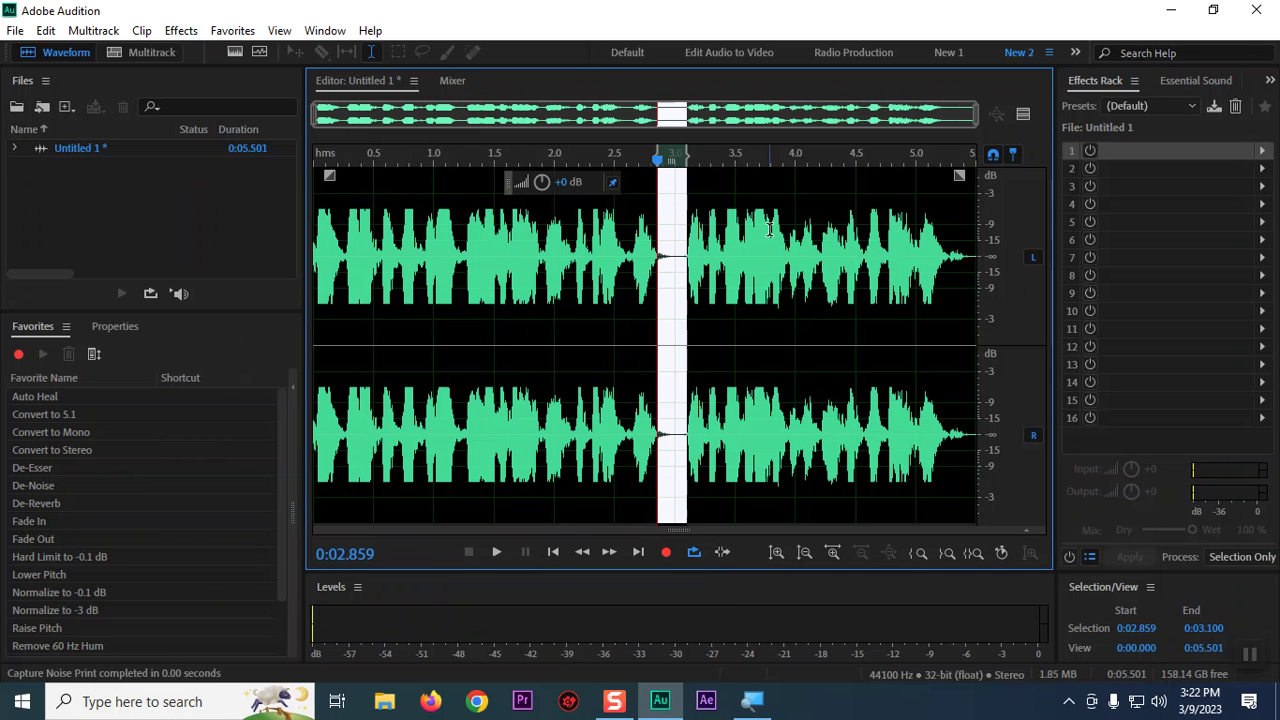
# - Select the entire recording, open the Noise Reduction (process) effect and move its dialog aside
pyautogui.click(662, 257)
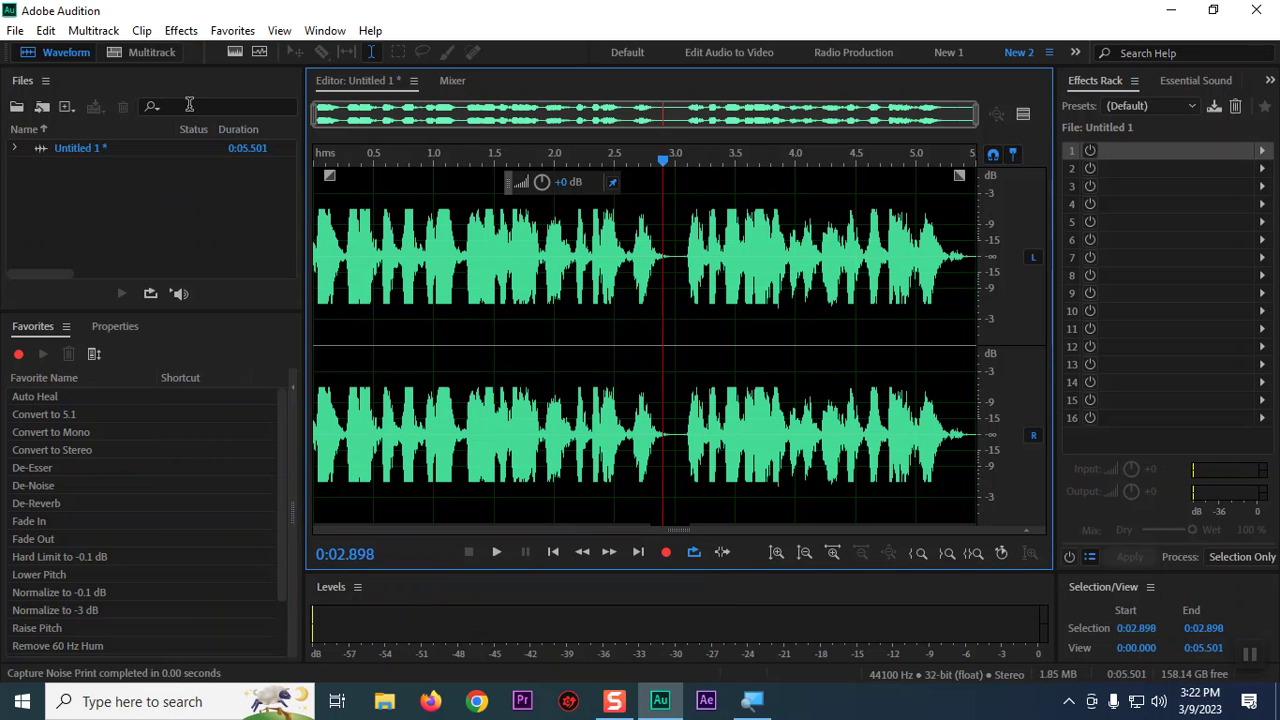
pyautogui.hotkey('ctrl', 'a')
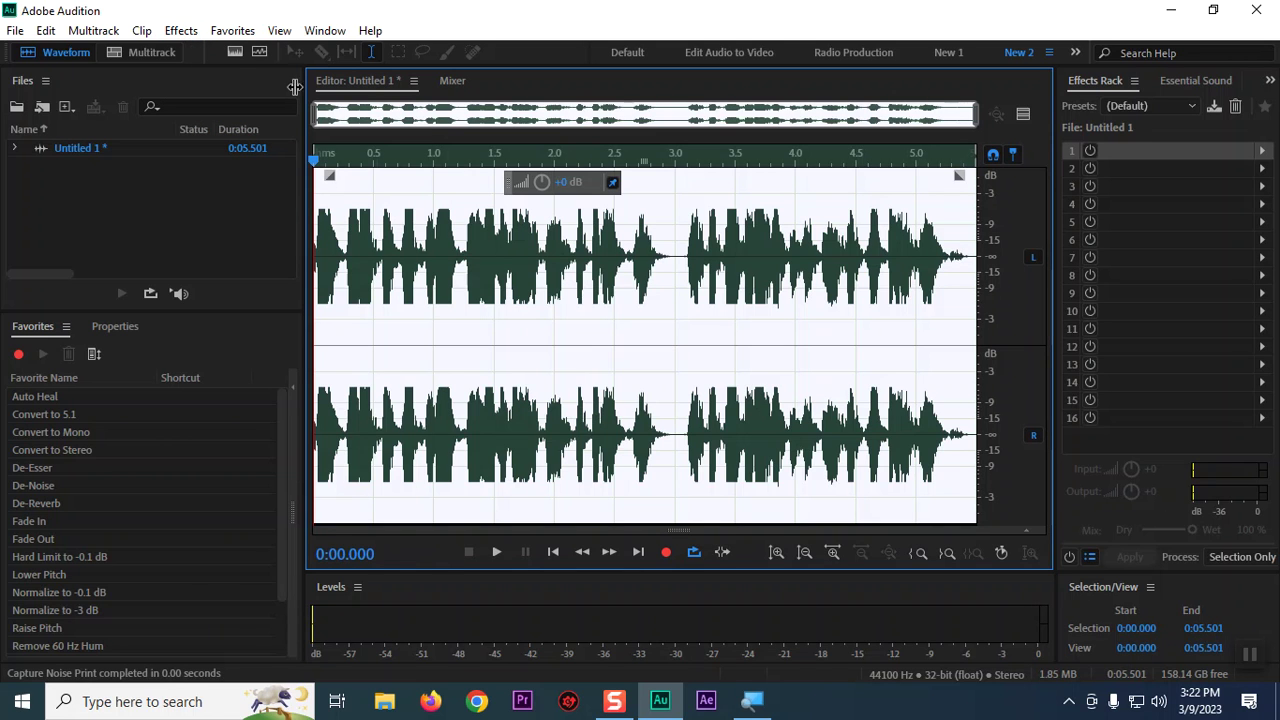
pyautogui.click(181, 30)
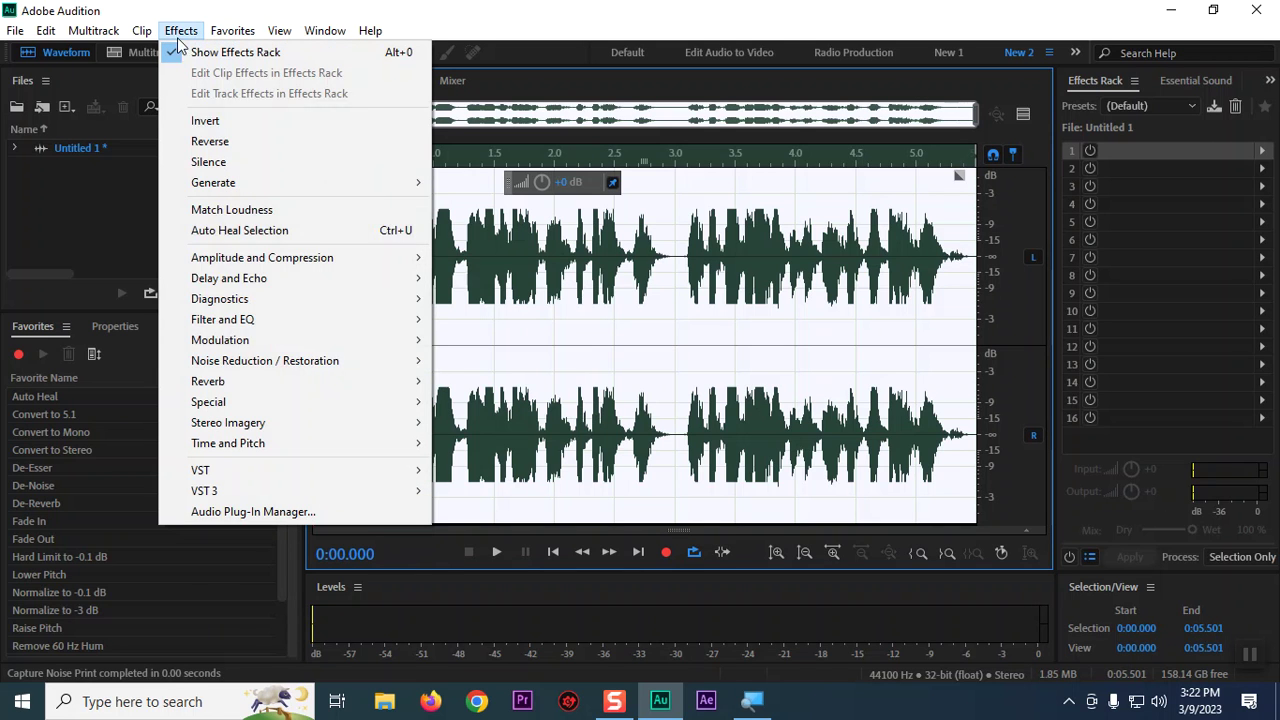
pyautogui.moveTo(372, 362)
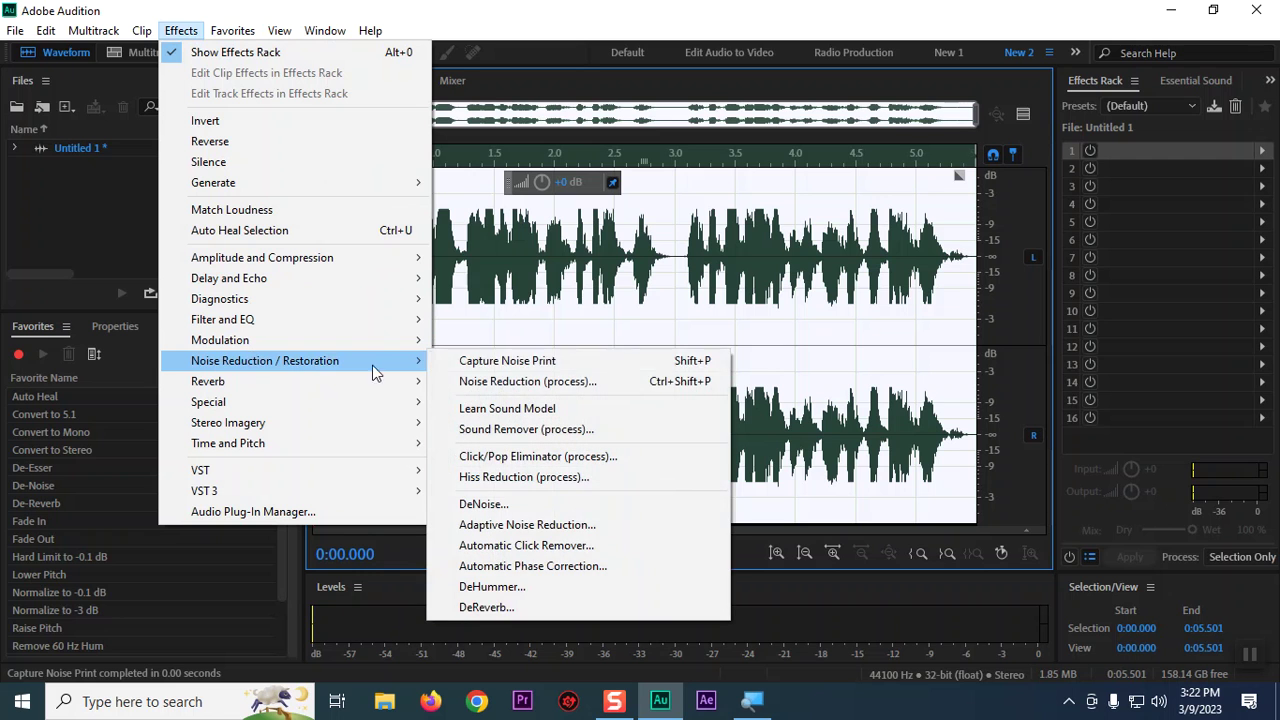
pyautogui.click(575, 392)
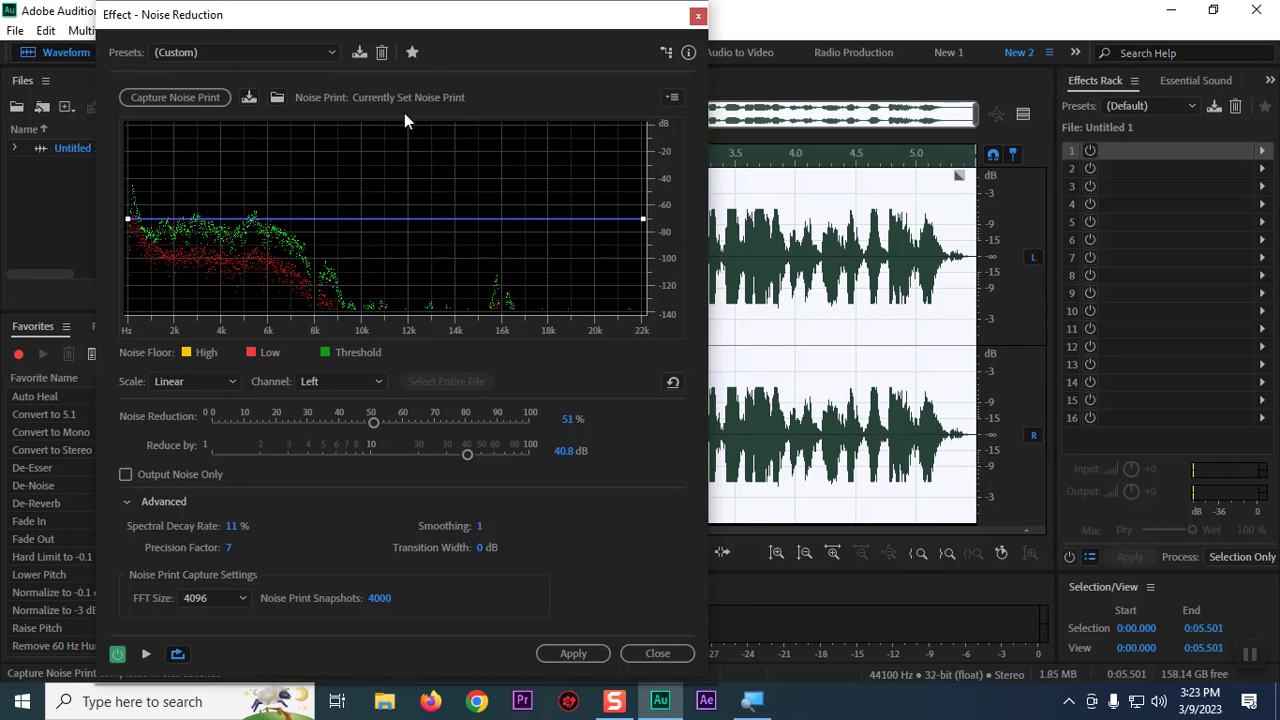
pyautogui.moveTo(444, 29); pyautogui.dragTo(677, 57)
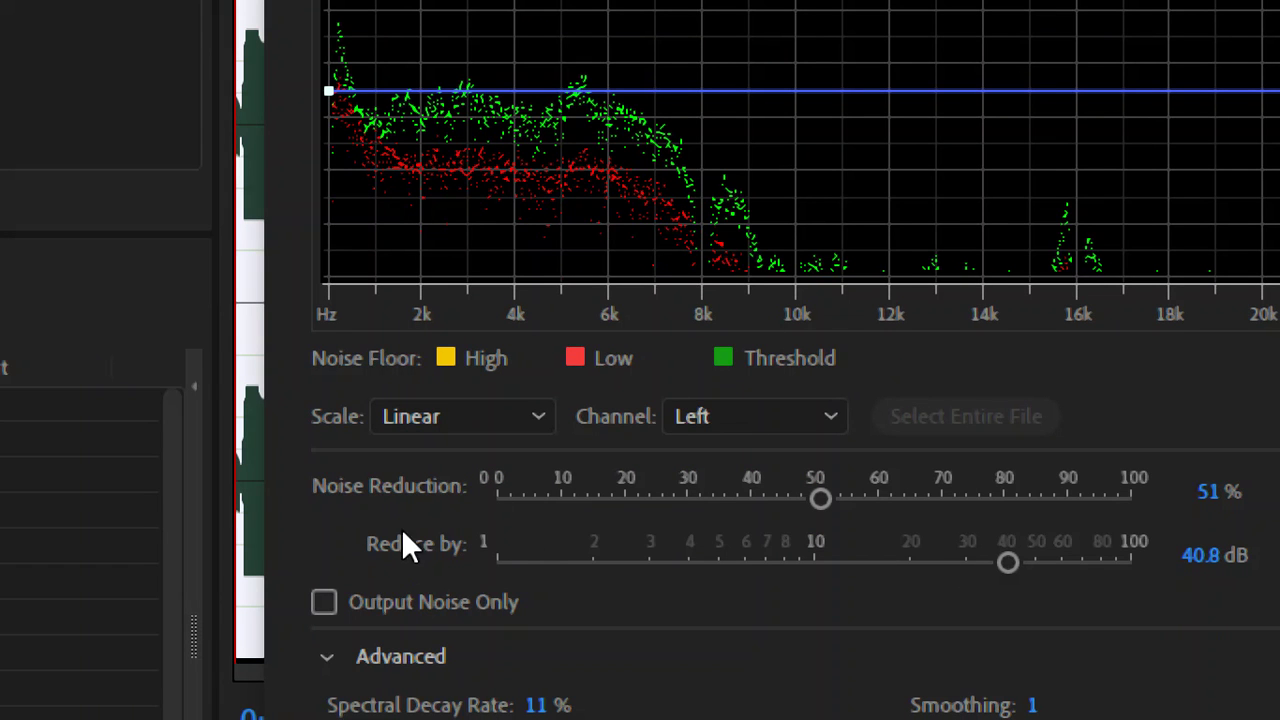
# - Try raising the noise reduction amount to 52% and beyond, then close the effect without applying it
pyautogui.moveTo(821, 506)
pyautogui.mouseDown()
pyautogui.moveTo(705, 507)
pyautogui.moveTo(832, 497)
pyautogui.mouseUp()
pyautogui.hotkey('ctrl', 'shift', 'a')
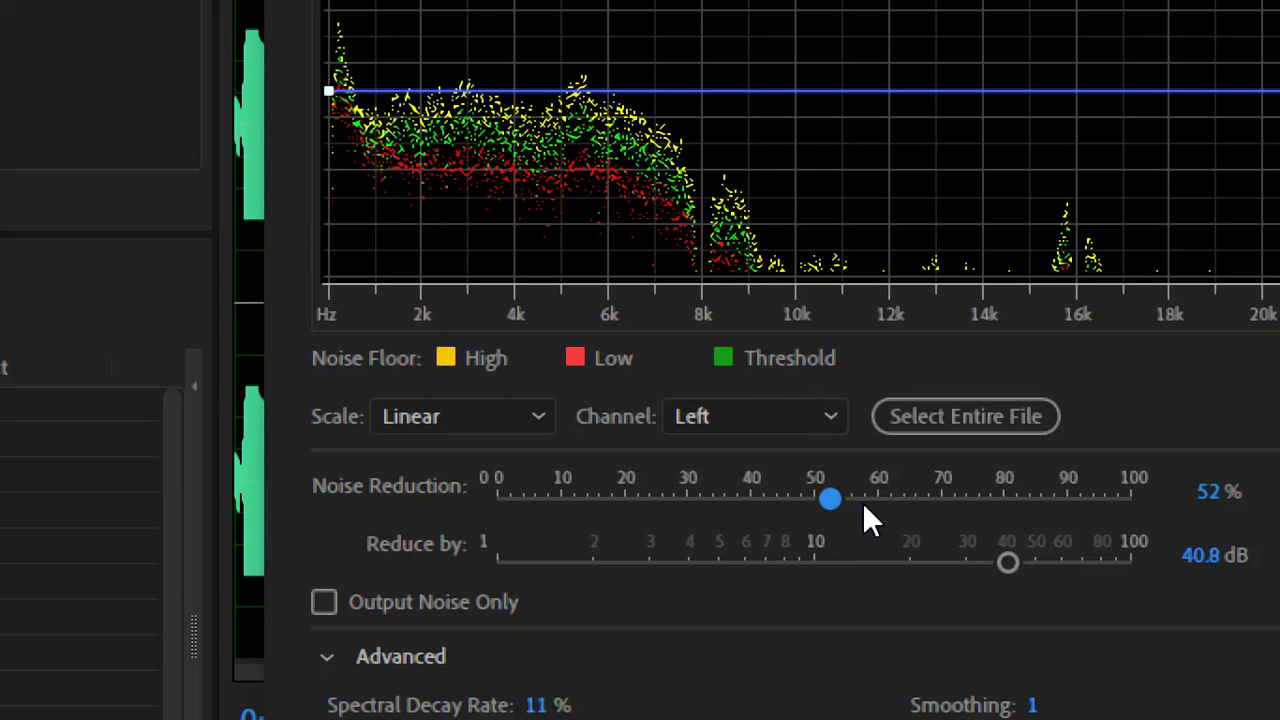
pyautogui.moveTo(831, 495); pyautogui.dragTo(1012, 495)
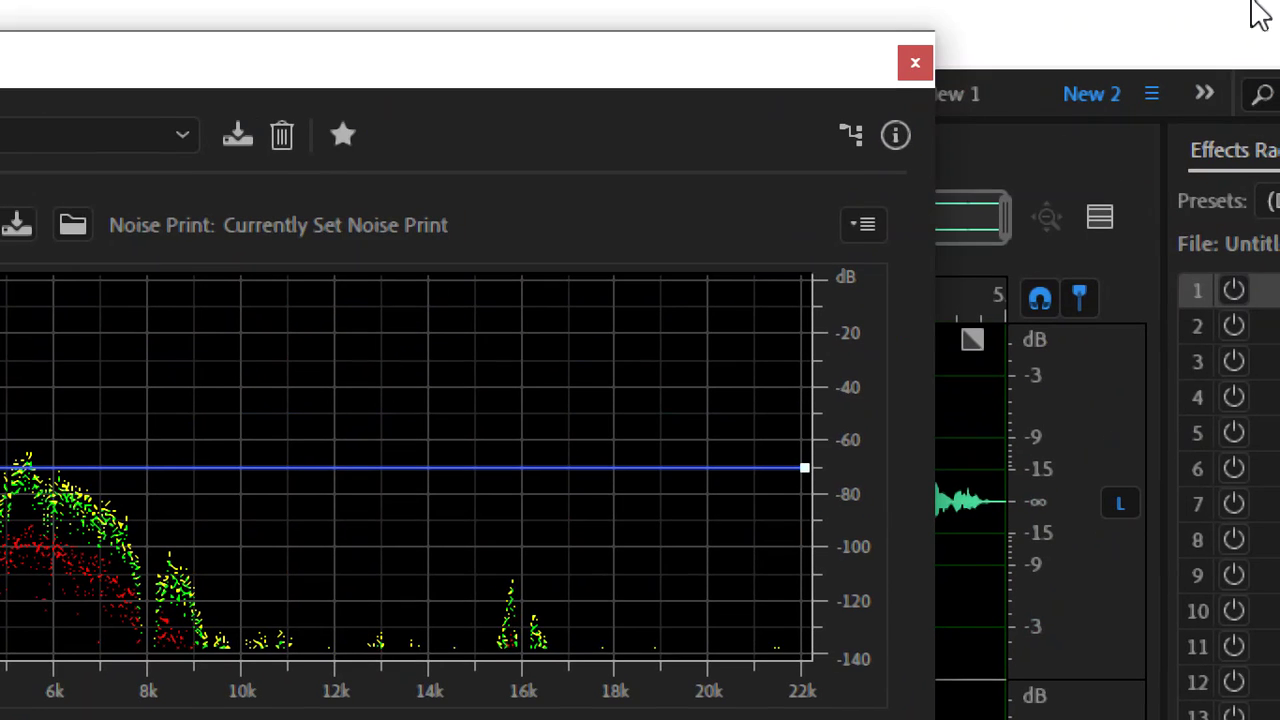
pyautogui.click(911, 75)
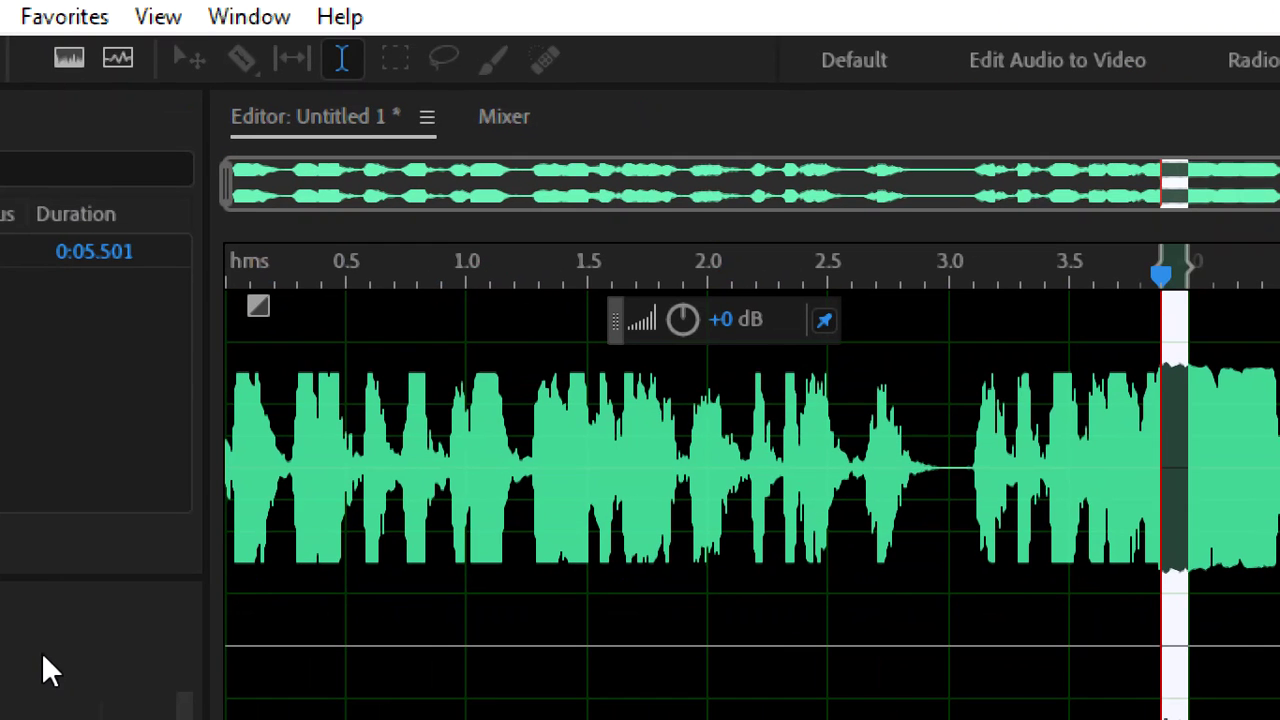
# - Reselect the quiet gap from about 2.8 to 3.1 s and capture a new noise print from it
pyautogui.click(929, 466)
pyautogui.moveTo(910, 466); pyautogui.dragTo(975, 457)
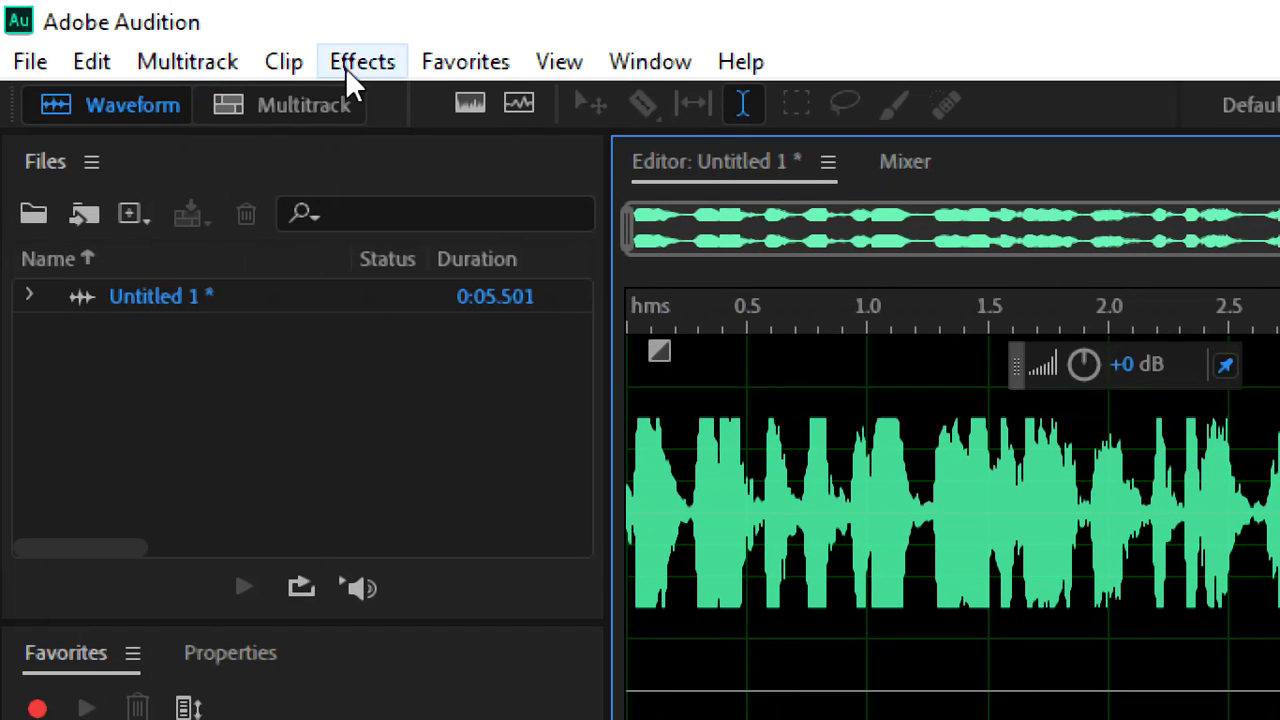
pyautogui.click(318, 18)
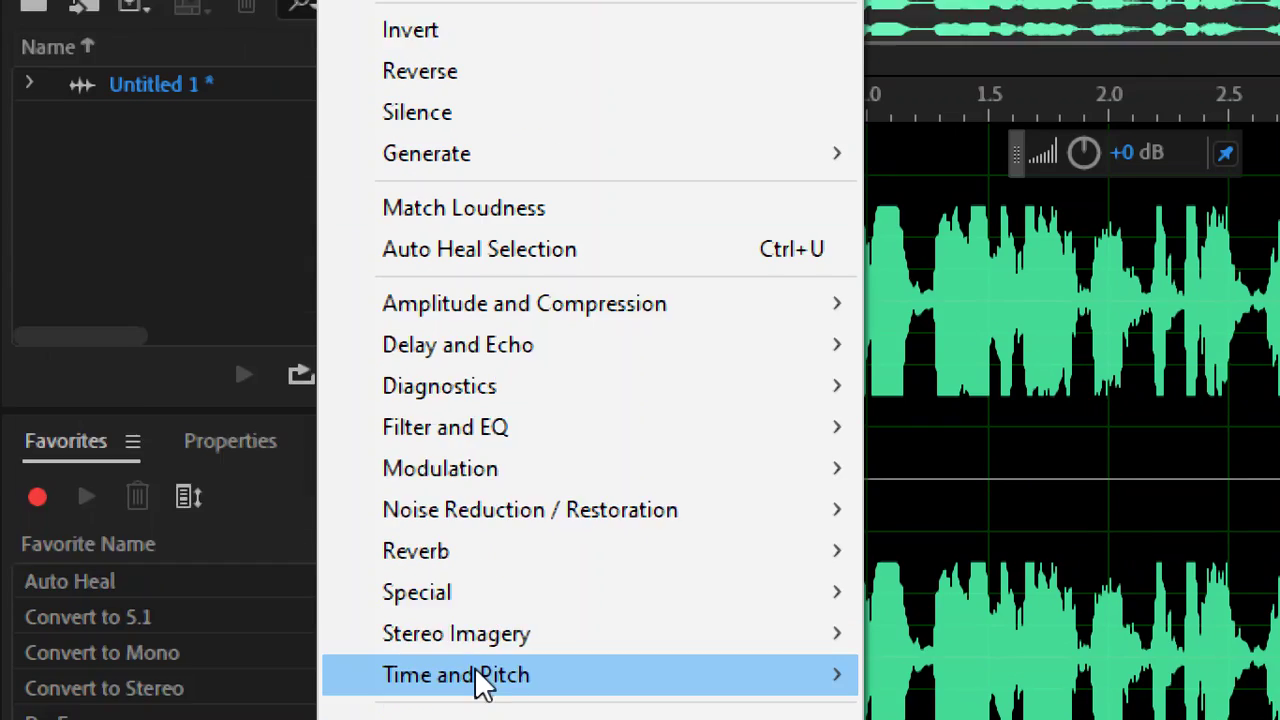
pyautogui.moveTo(525, 448)
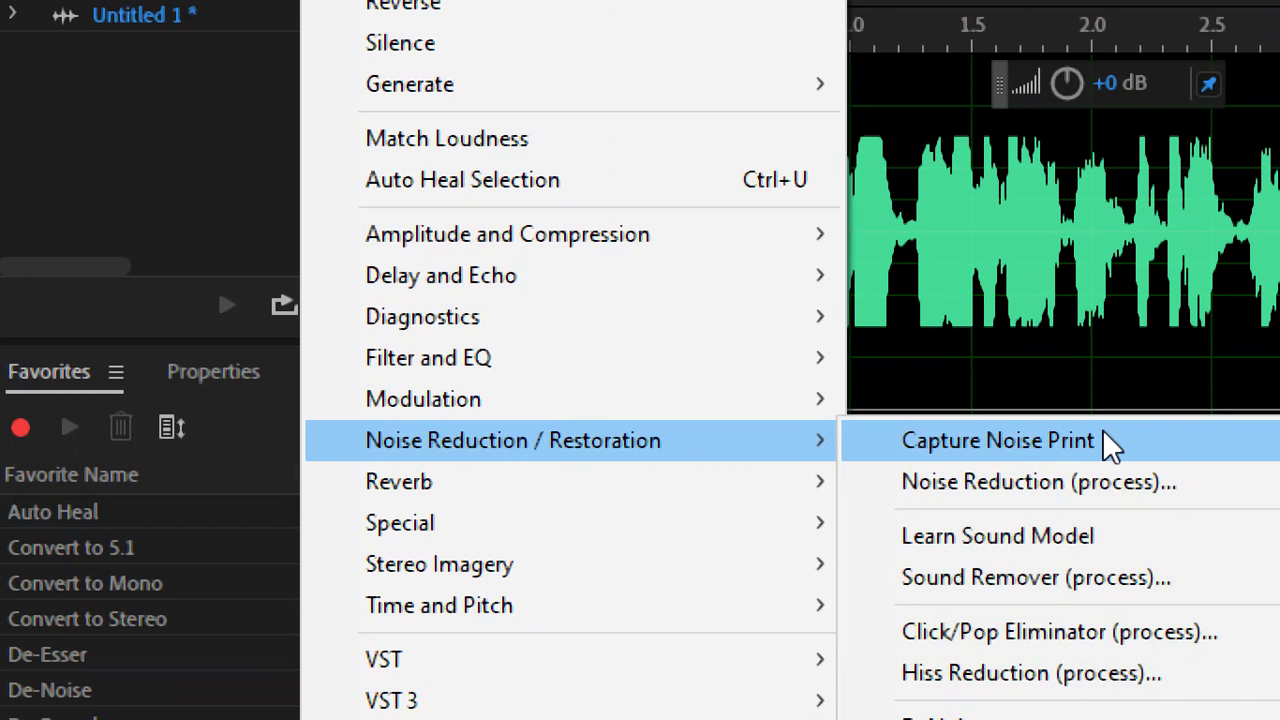
pyautogui.click(1115, 446)
# - Select the entire recording and open the Noise Reduction (process) effect
pyautogui.hotkey('ctrl', 'a')
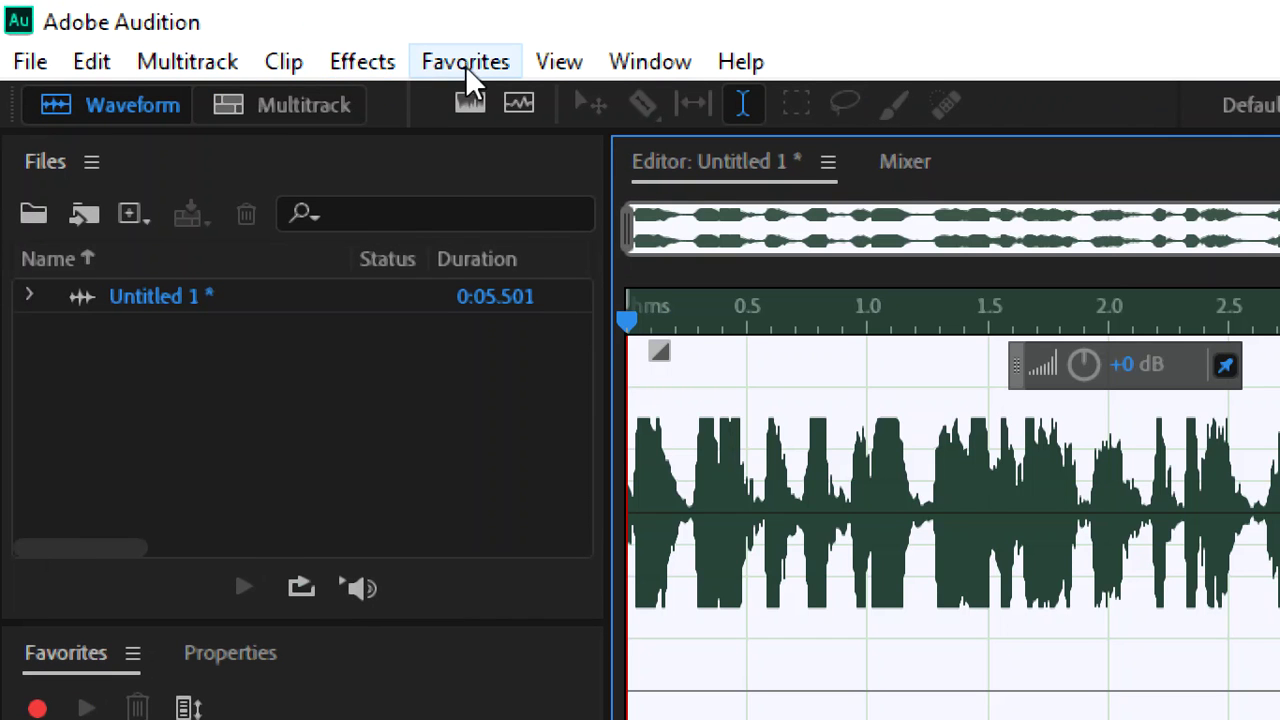
pyautogui.click(362, 61)
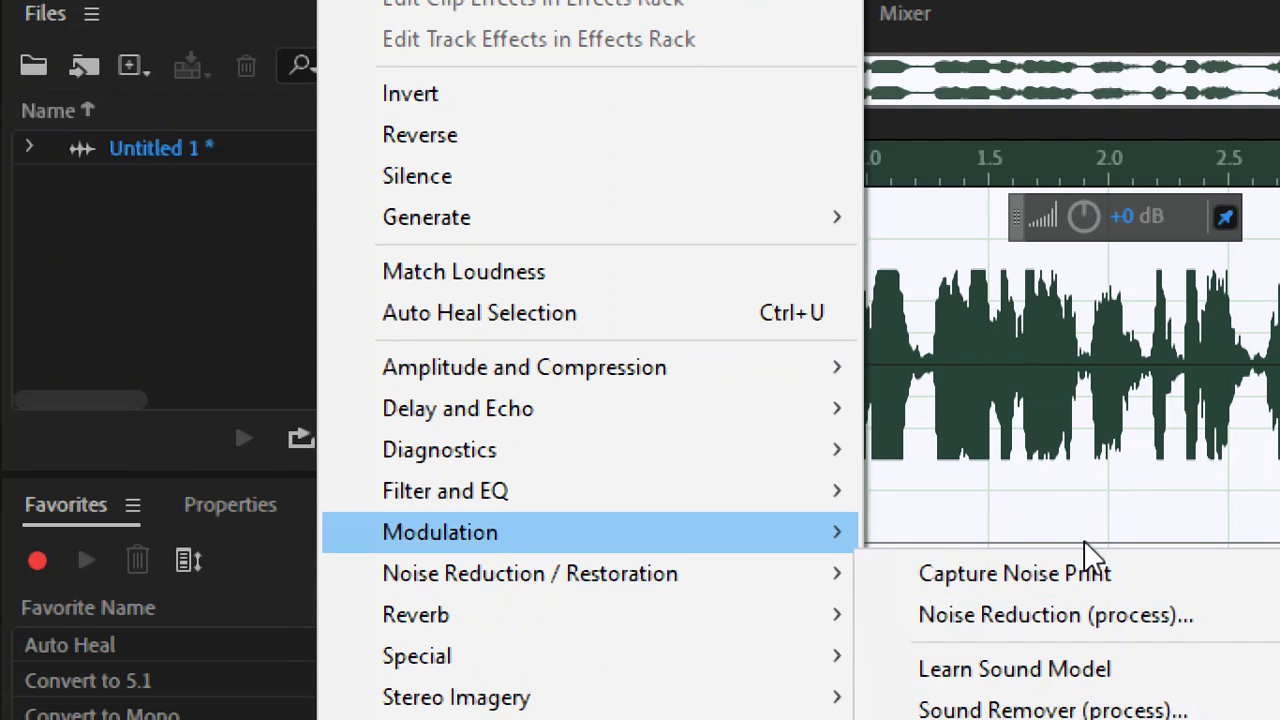
pyautogui.moveTo(830, 532)
pyautogui.moveTo(837, 583)
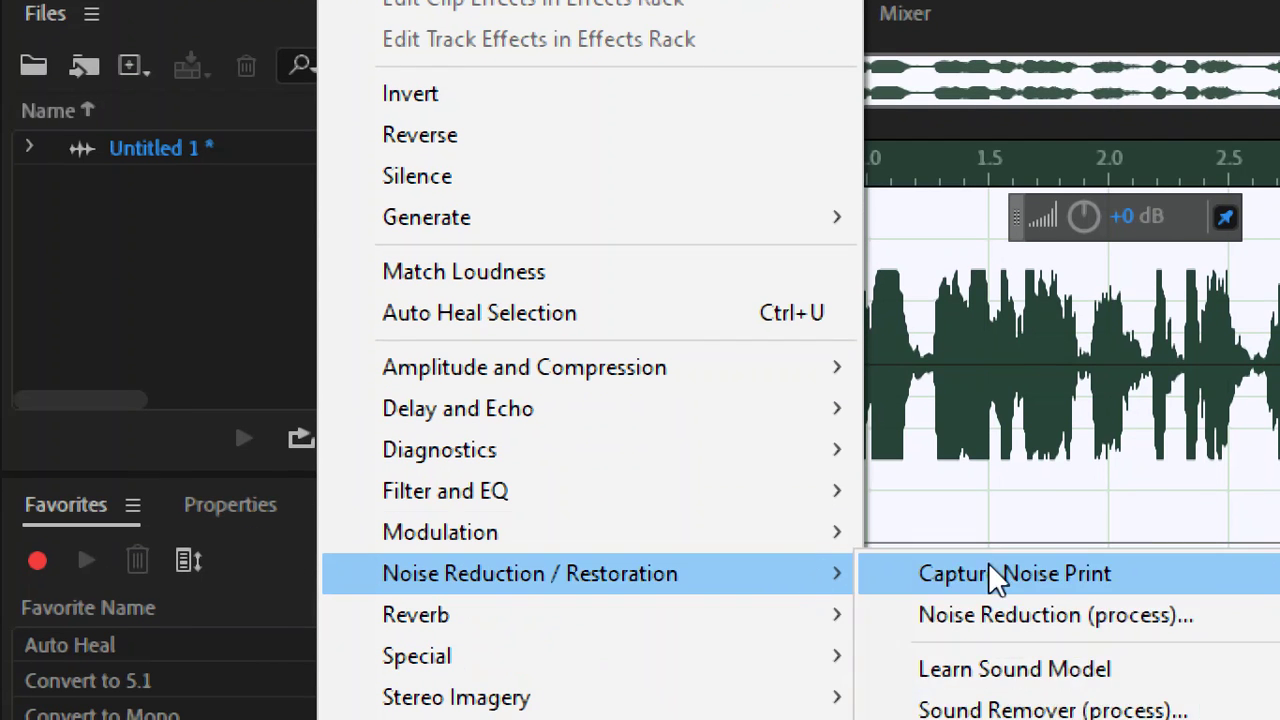
pyautogui.click(1029, 623)
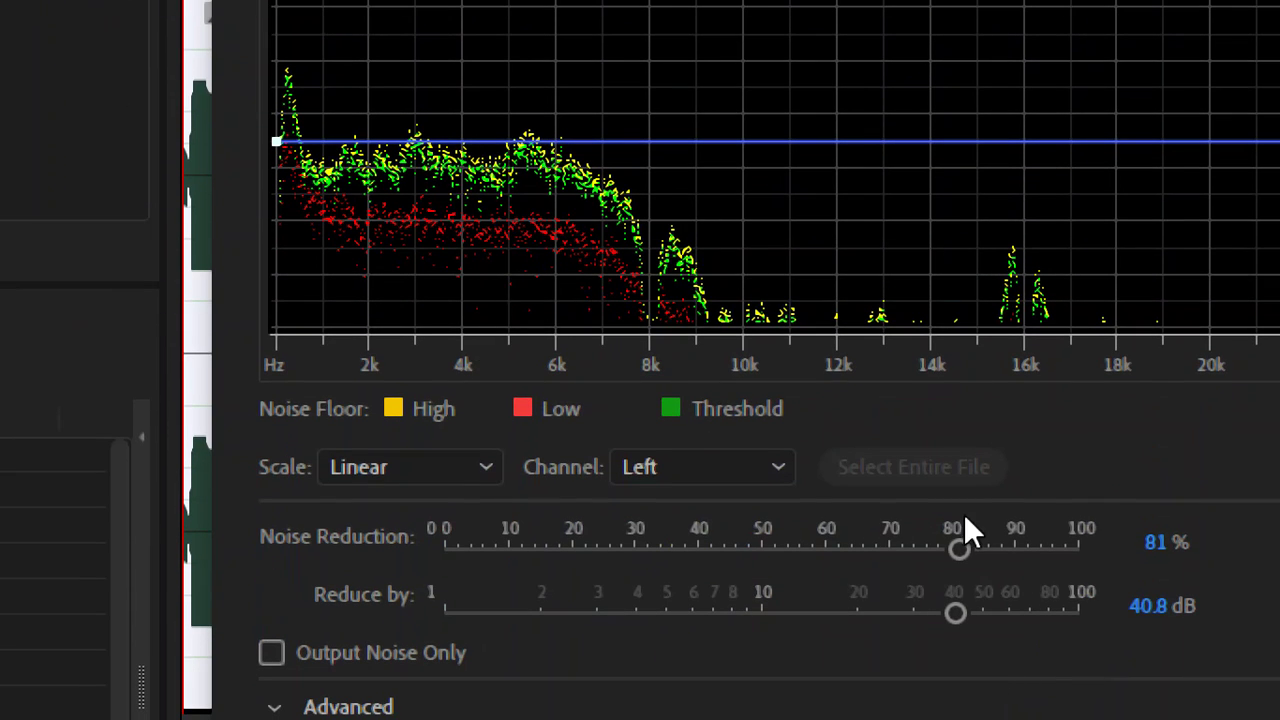
# - Set noise reduction to 72% and Reduce by to 100 dB, then preview the recording from near its start
pyautogui.moveTo(954, 550); pyautogui.dragTo(898, 566)
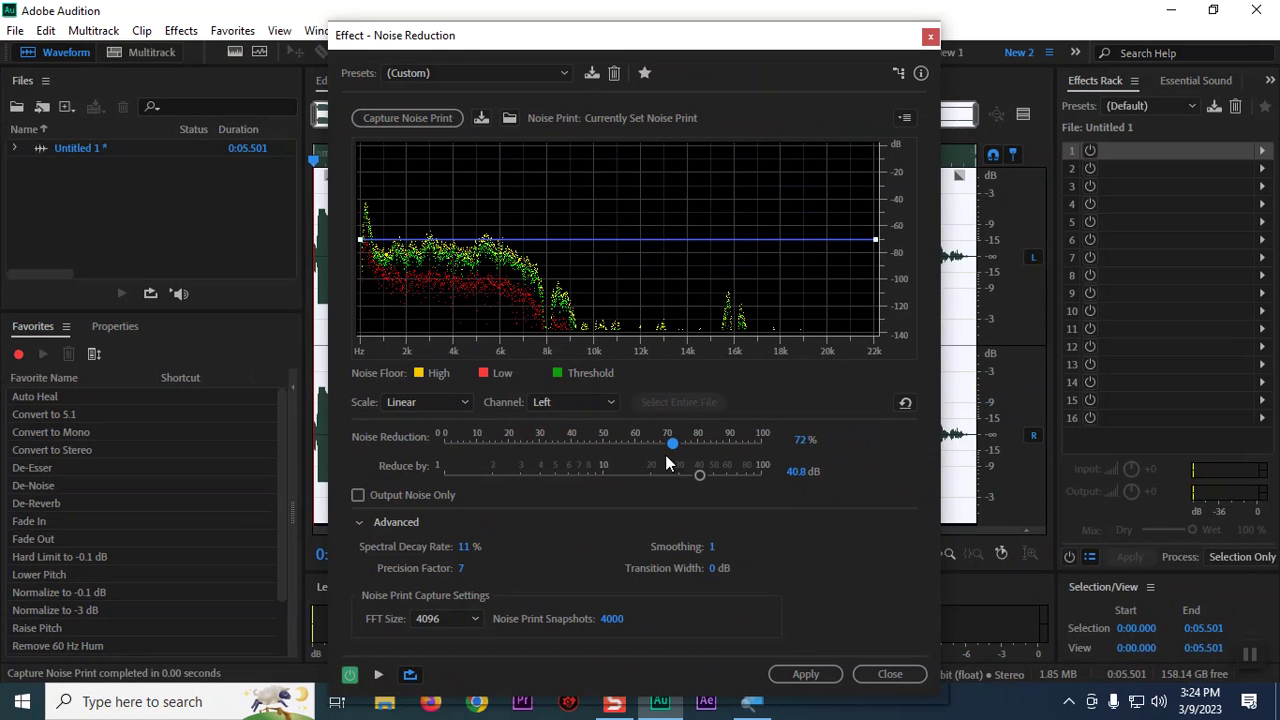
pyautogui.moveTo(697, 471); pyautogui.dragTo(706, 475)
pyautogui.click(320, 390)
pyautogui.click(320, 391)
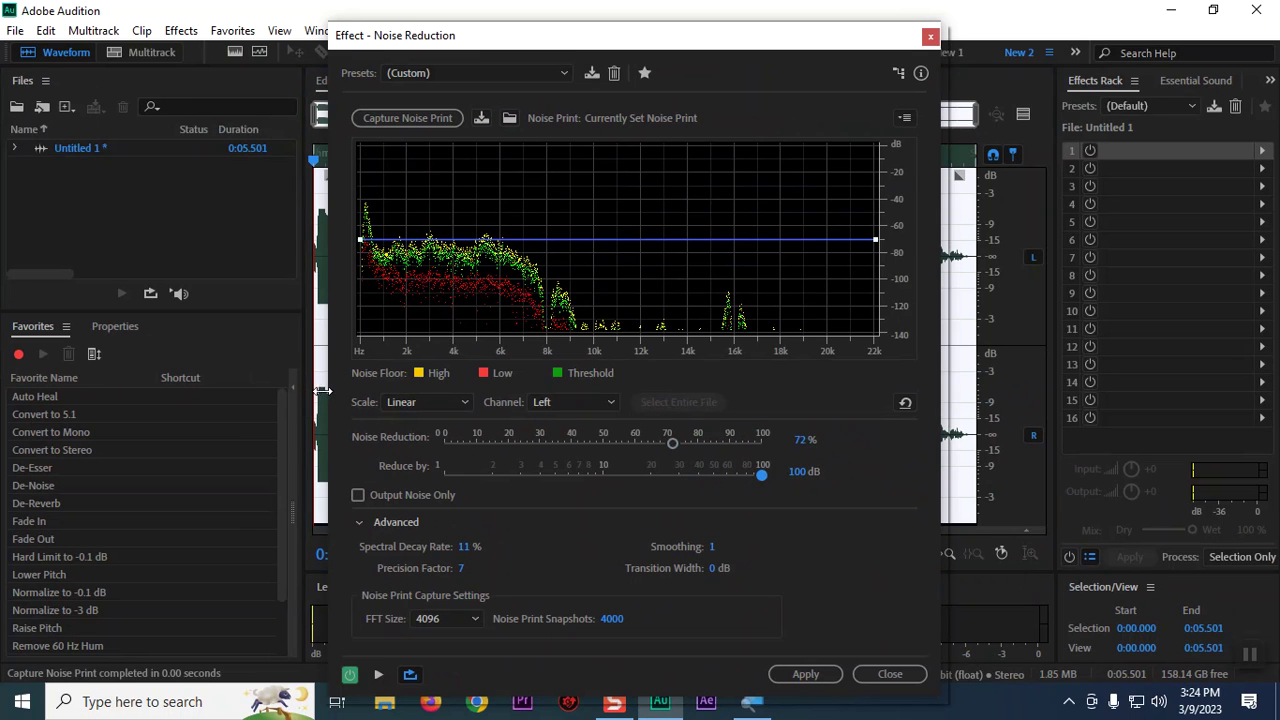
pyautogui.moveTo(488, 44); pyautogui.dragTo(666, 43)
pyautogui.click(337, 265)
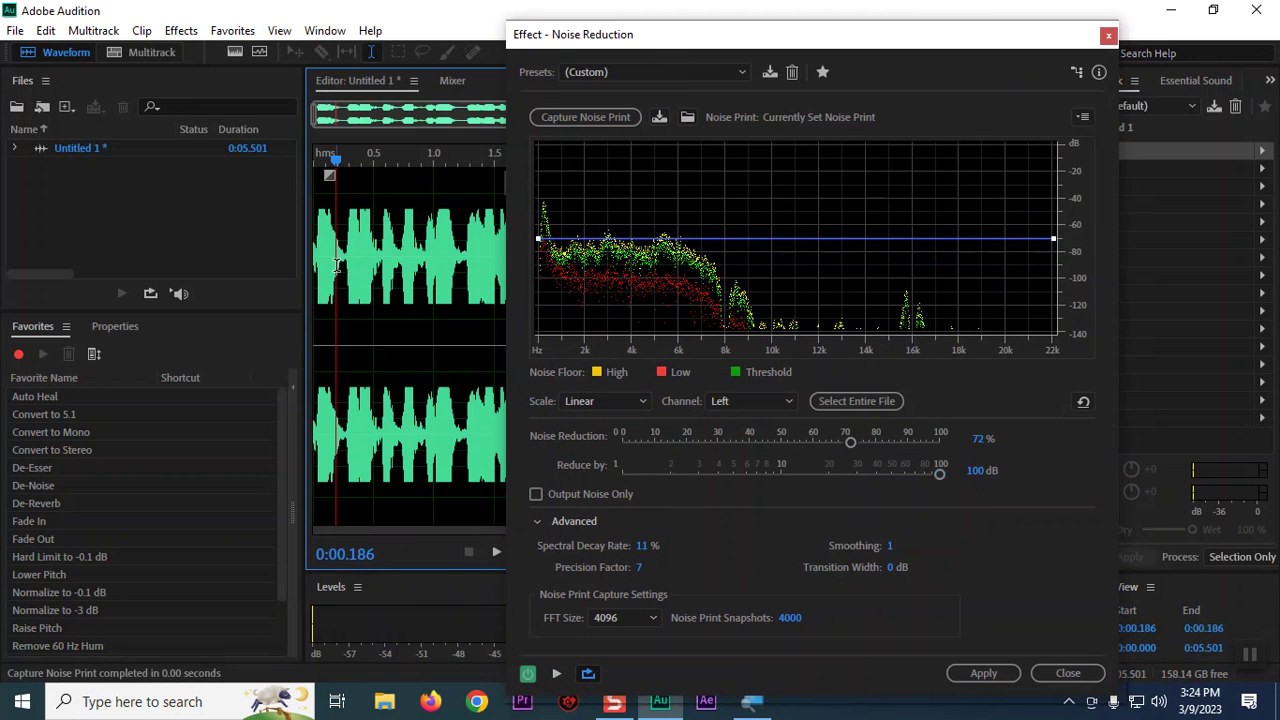
pyautogui.press('space')
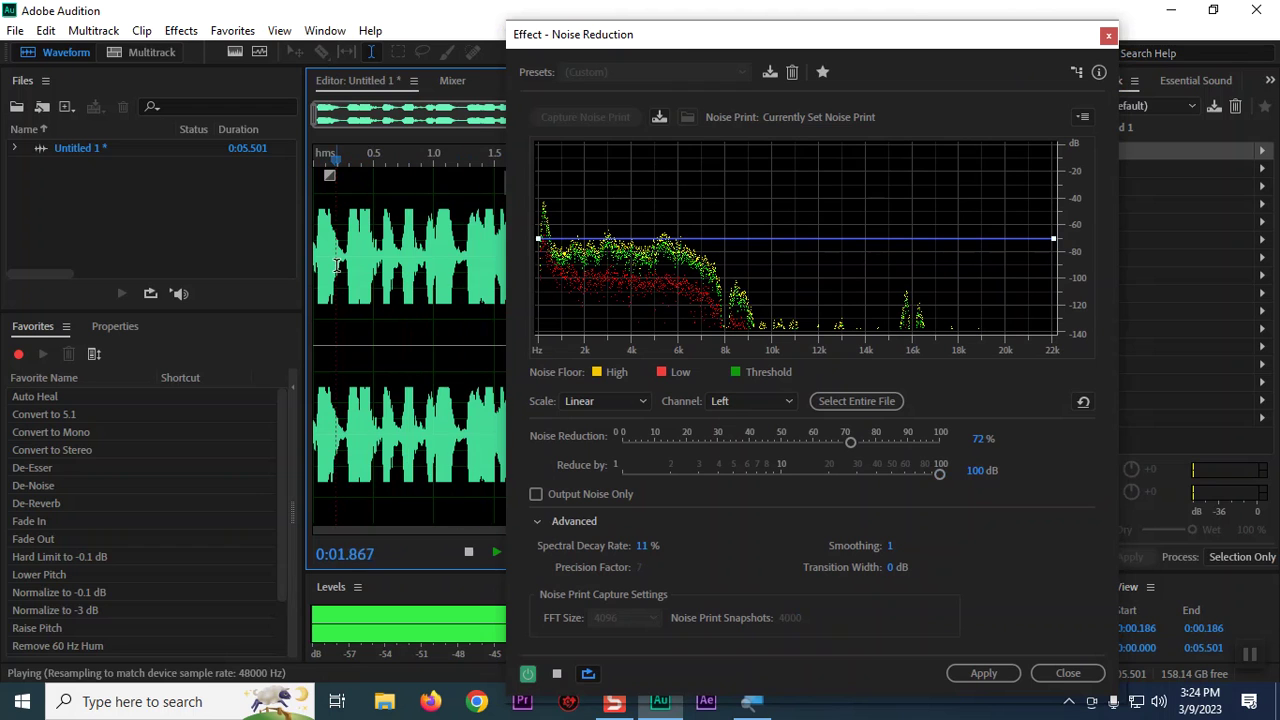
pyautogui.press('space')
# - Try noise reduction at 85% and preview the recording from about 0.44 s
pyautogui.moveTo(850, 440); pyautogui.dragTo(893, 442)
pyautogui.click(366, 409)
pyautogui.press('space')
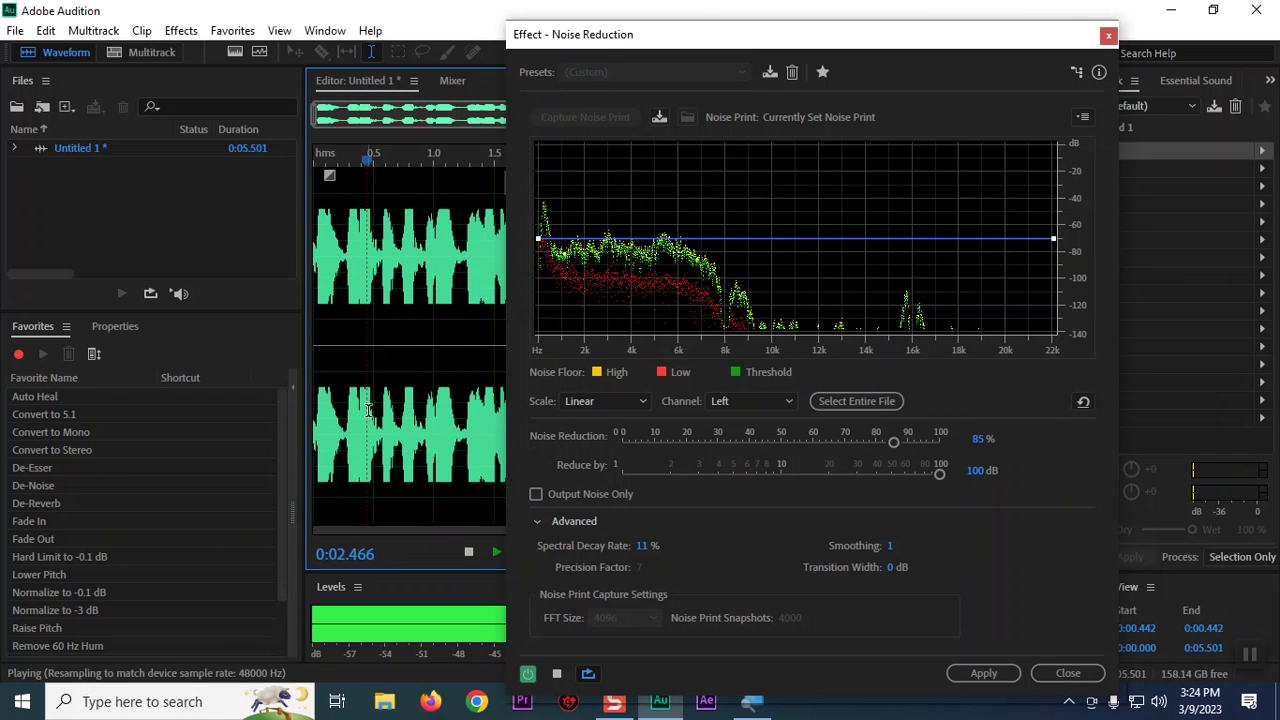
pyautogui.press('space')
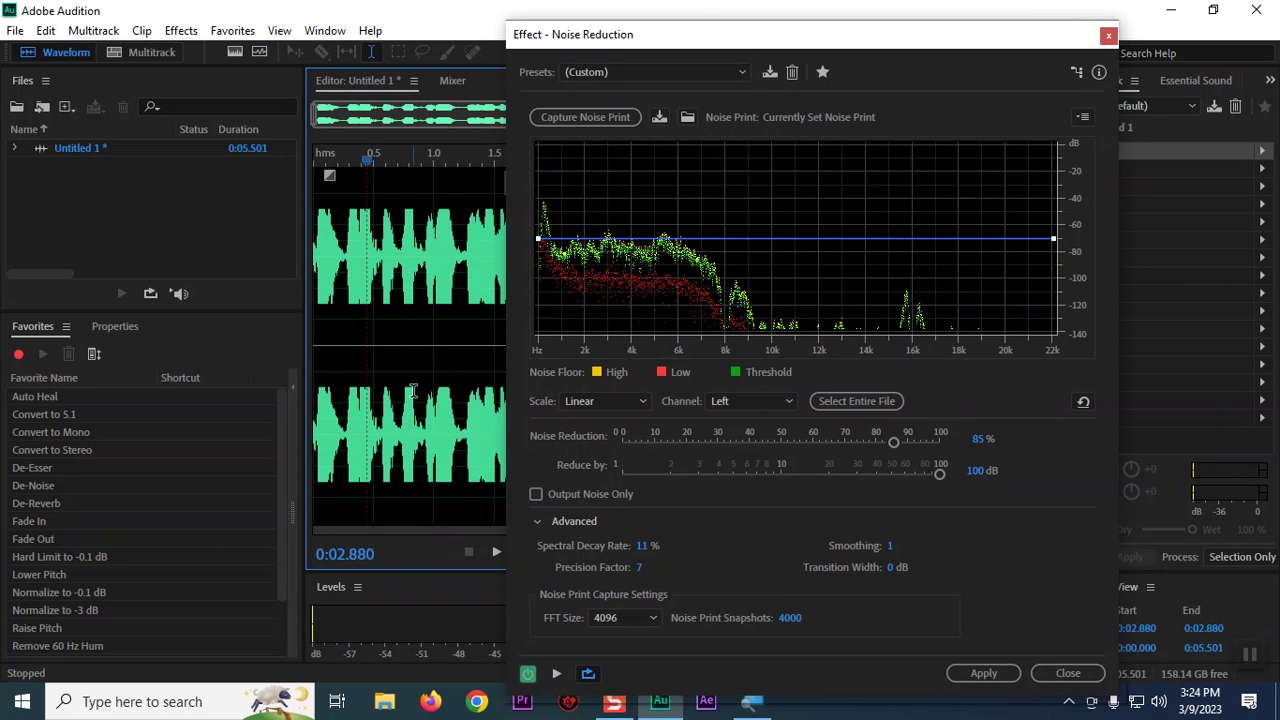
# - Turn on Output Noise Only and preview the noise being removed from near the start of the recording
pyautogui.click(537, 495)
pyautogui.press('space')
pyautogui.click(367, 410)
pyautogui.press('space')
pyautogui.click(329, 288)
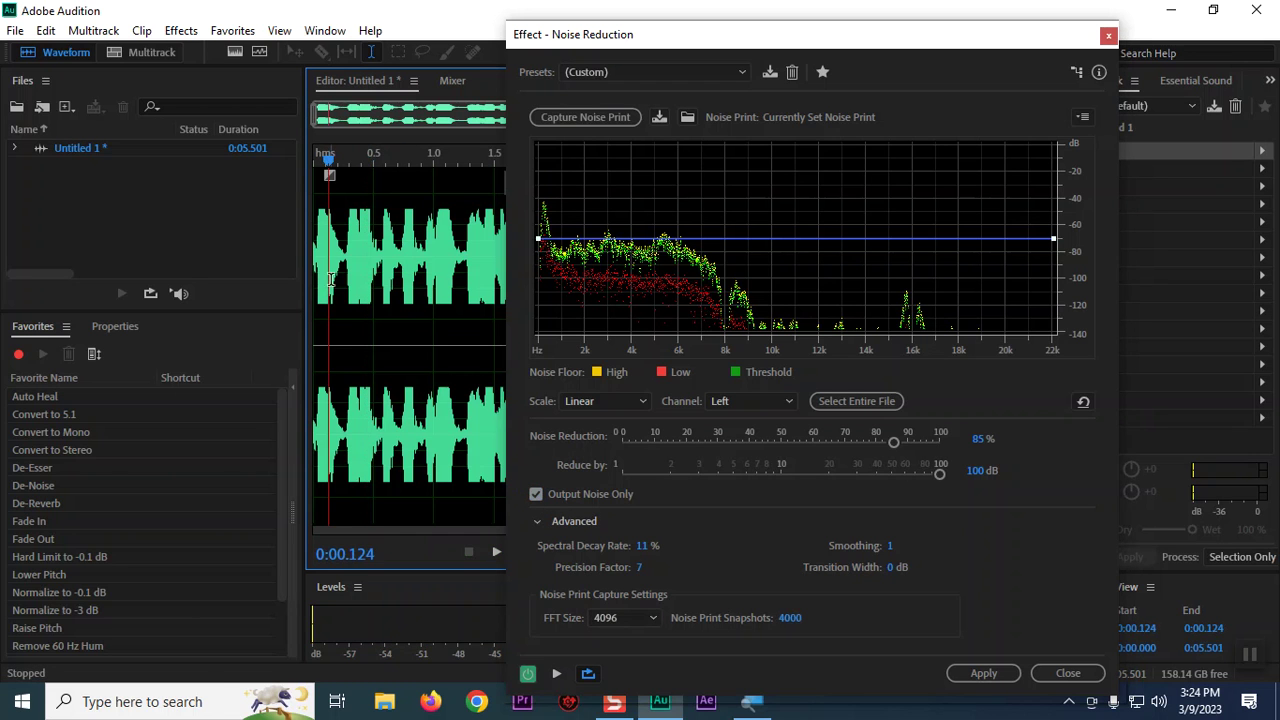
pyautogui.press('space')
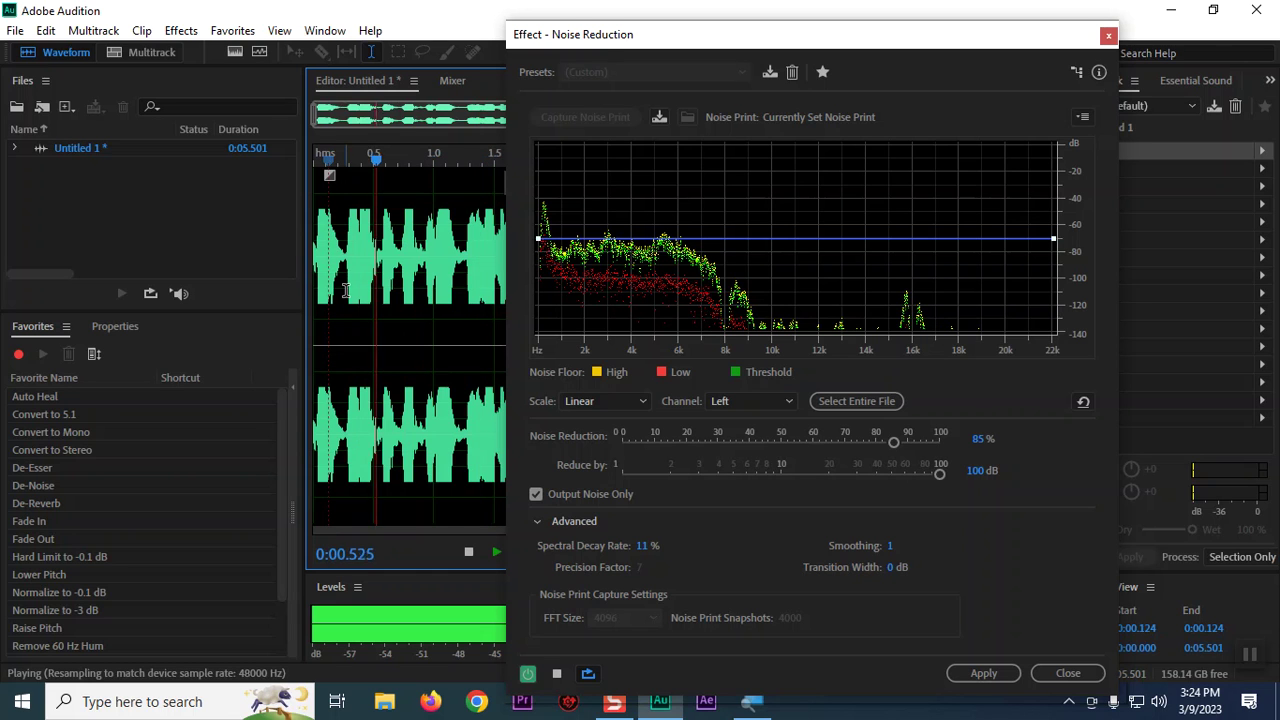
pyautogui.press('space')
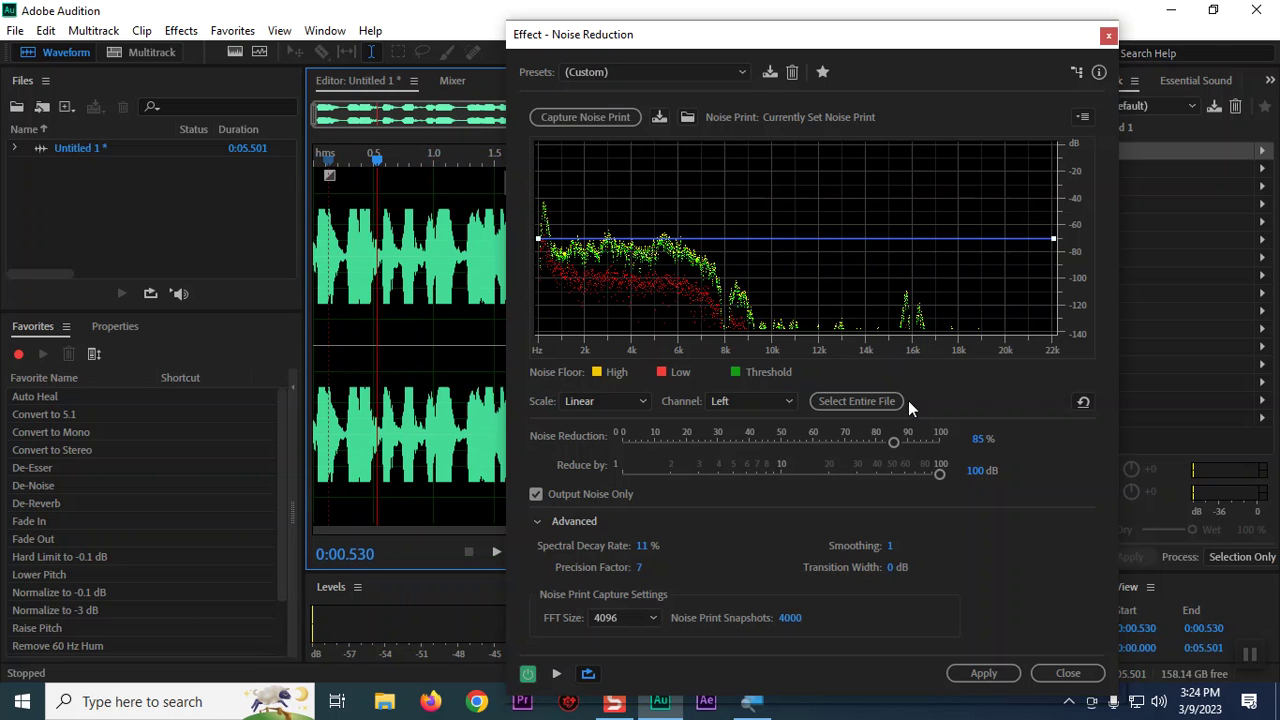
# - Try noise reduction at 72% and at 96%, previewing the removed noise at each setting
pyautogui.moveTo(893, 442); pyautogui.dragTo(850, 442)
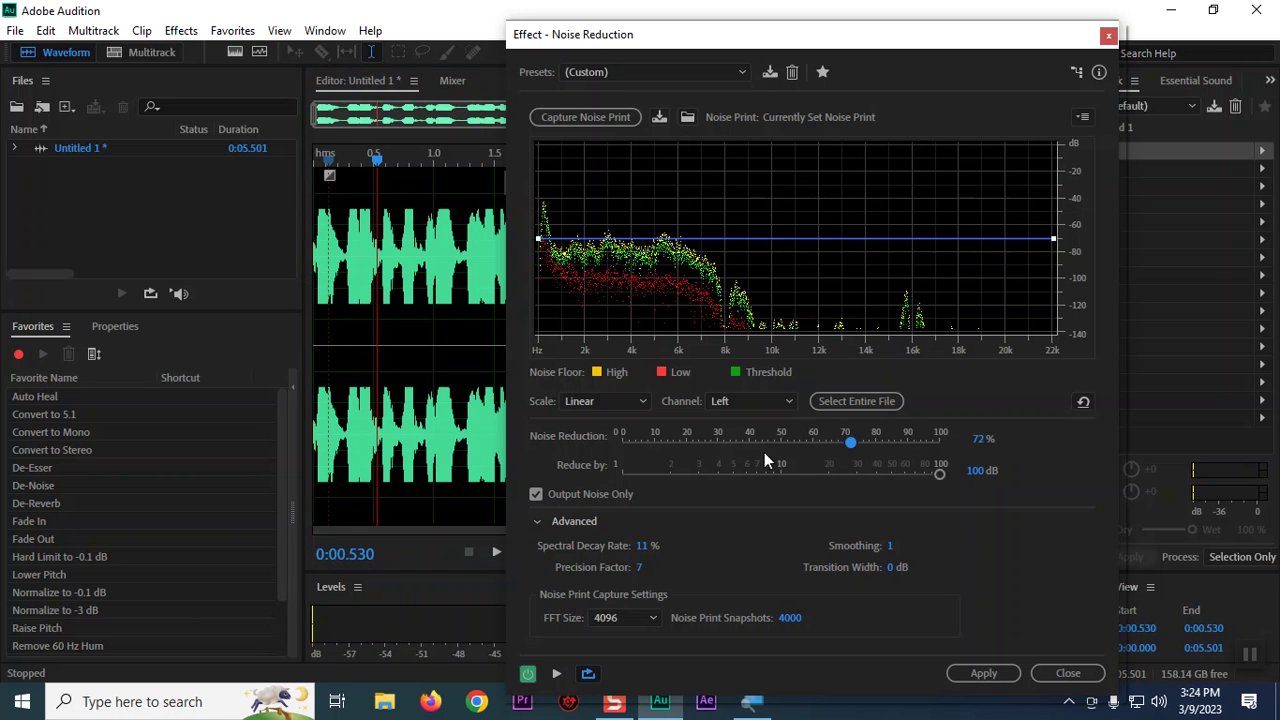
pyautogui.click(330, 392)
pyautogui.press('space')
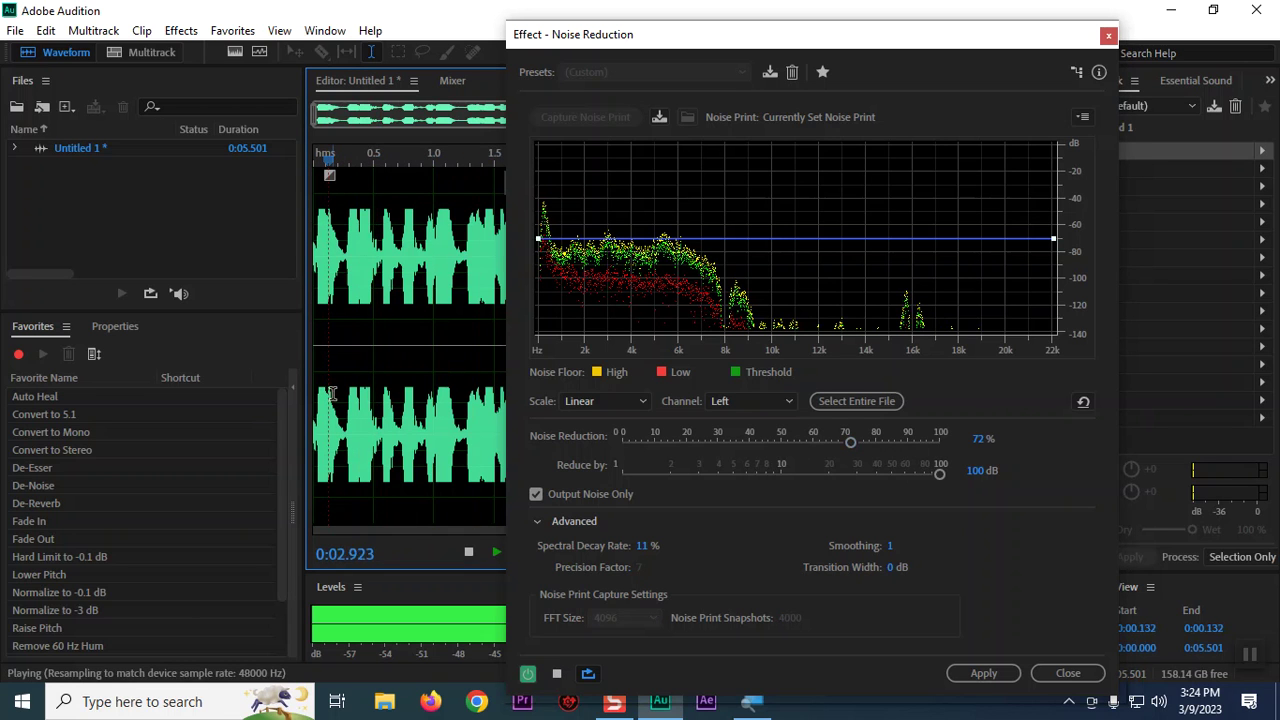
pyautogui.press('space')
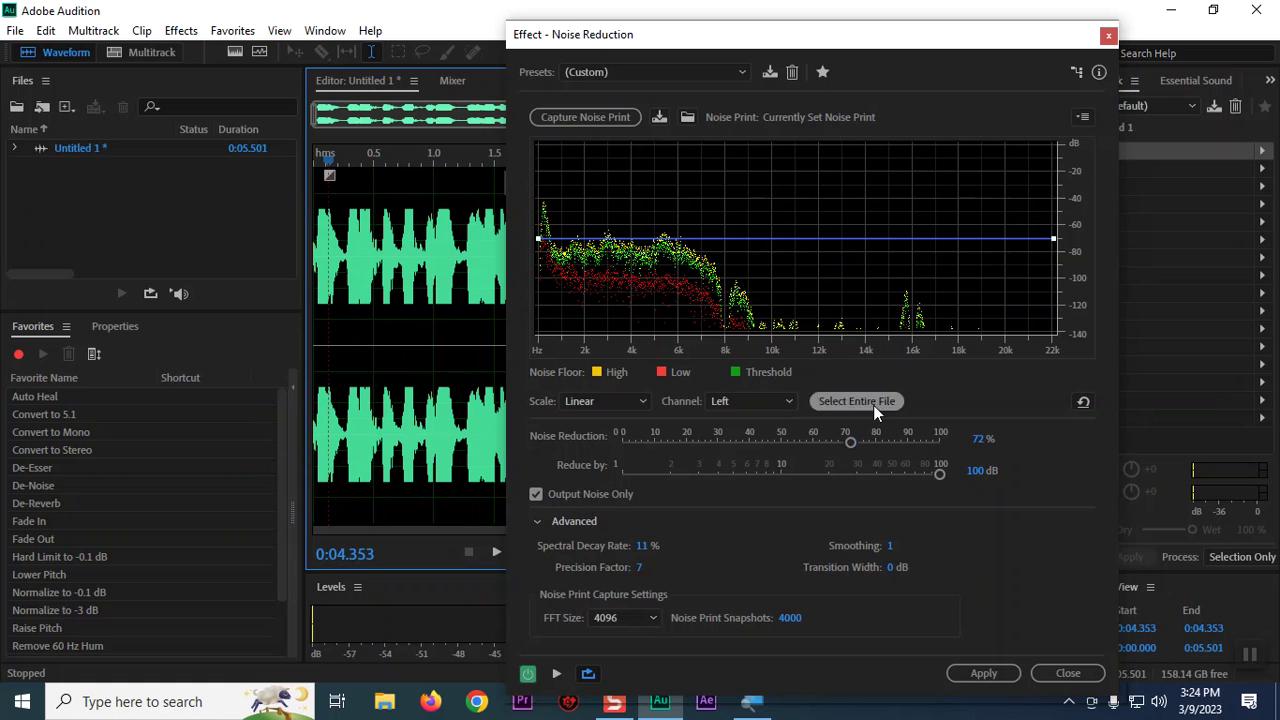
pyautogui.moveTo(851, 444); pyautogui.dragTo(929, 448)
pyautogui.click(335, 389)
pyautogui.press('space')
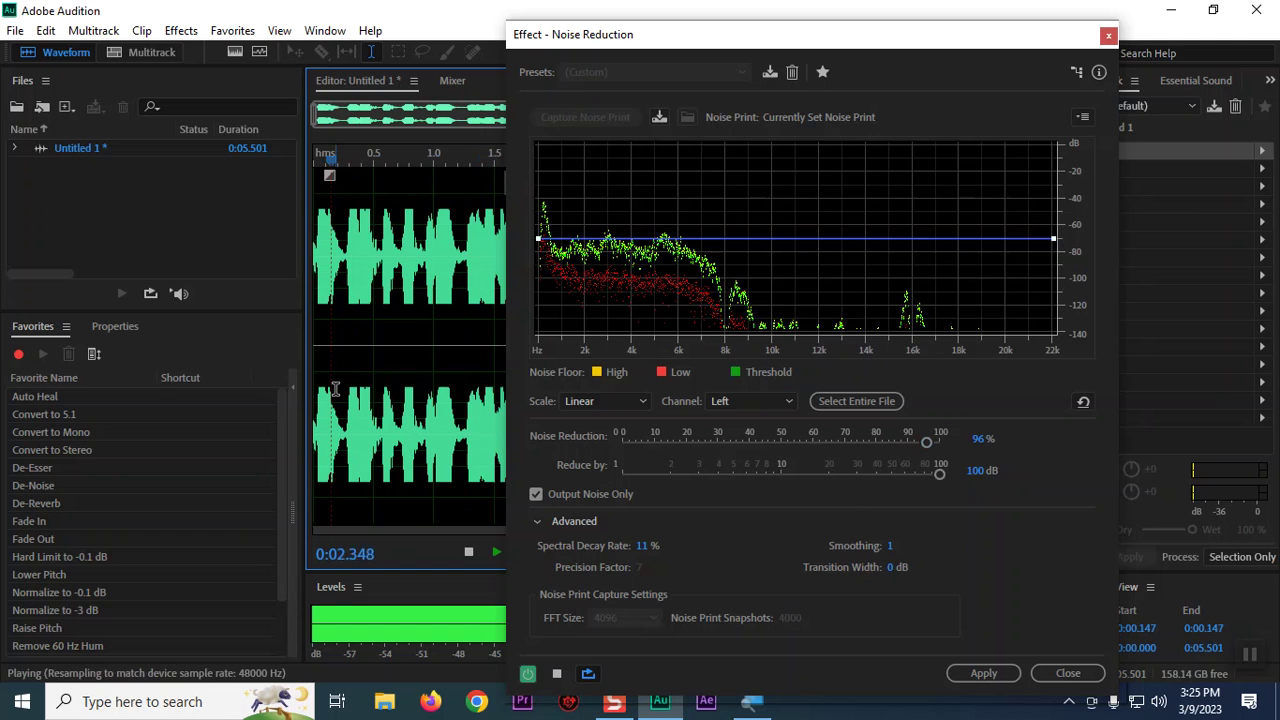
pyautogui.press('space')
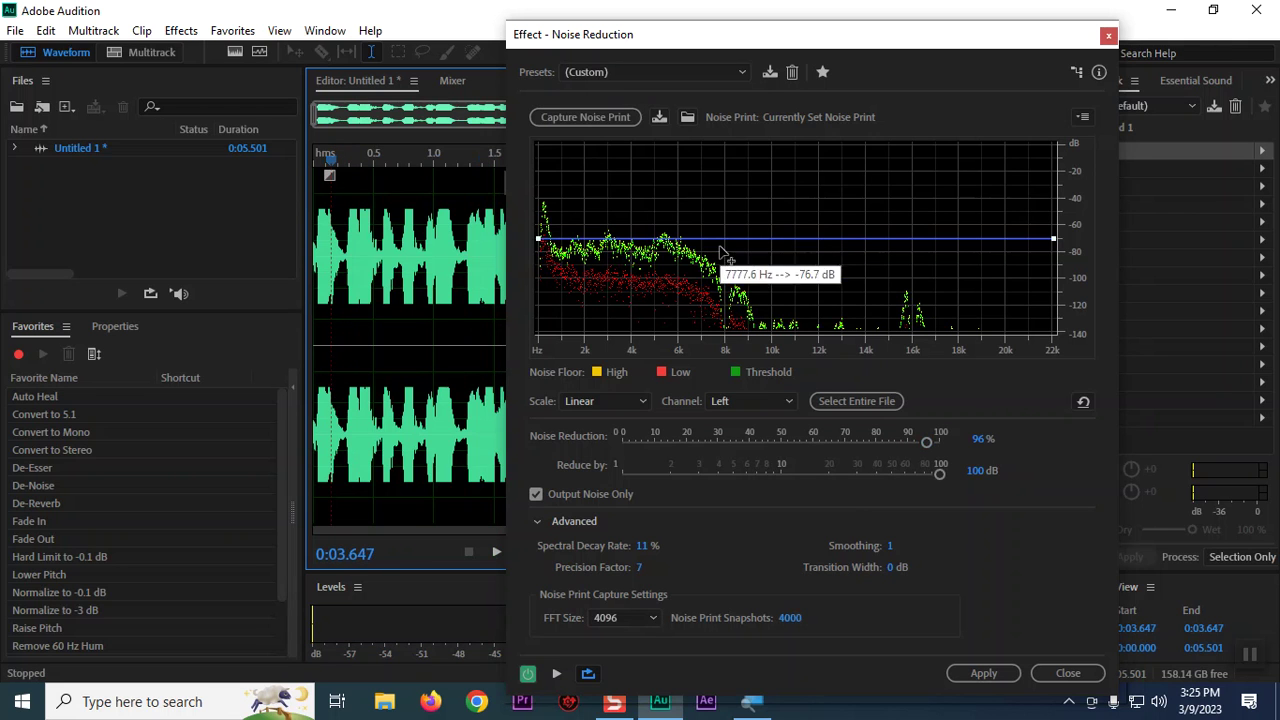
# - Set noise reduction to 90% and preview the removed noise from 0.5 s
pyautogui.moveTo(926, 441); pyautogui.dragTo(911, 447)
pyautogui.click(375, 412)
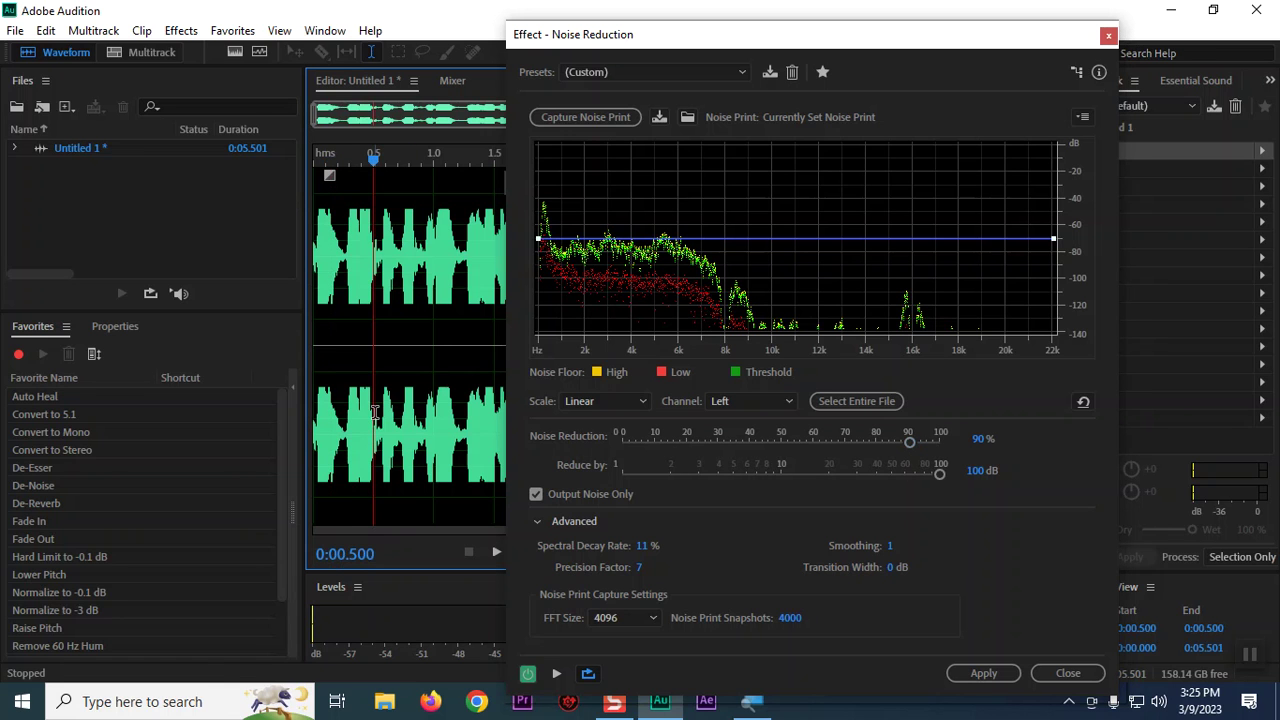
pyautogui.press('space')
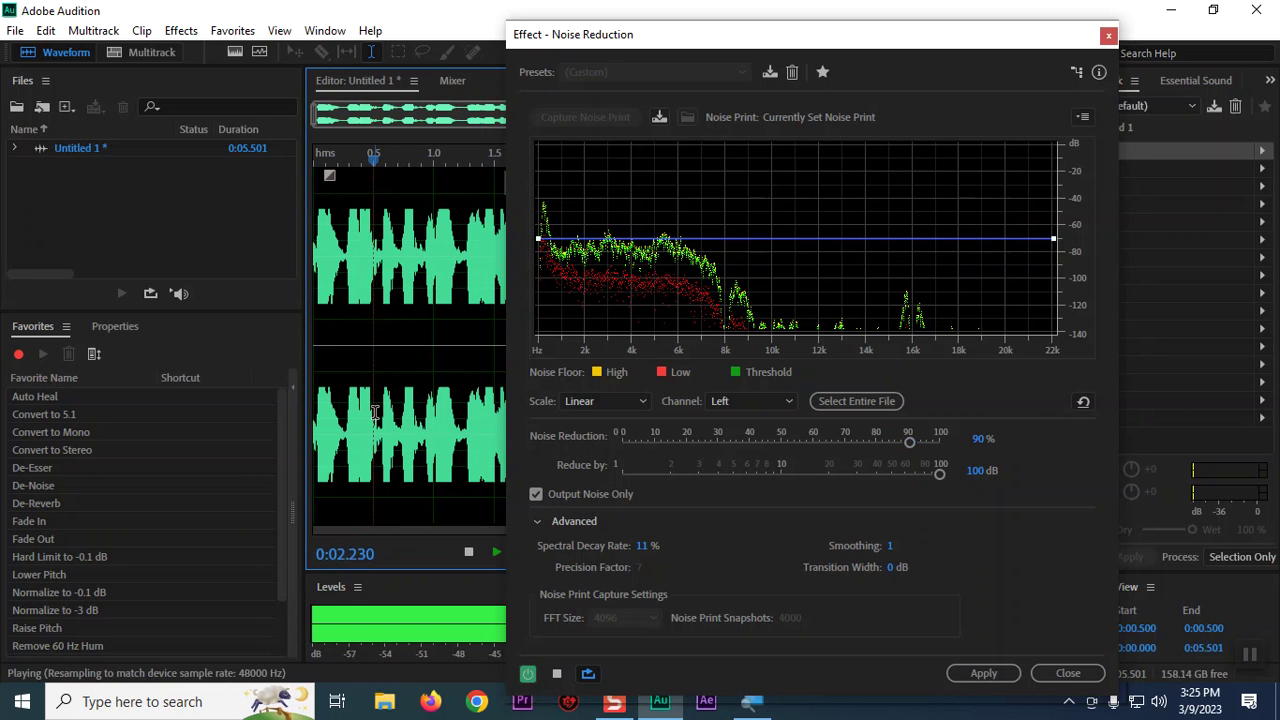
pyautogui.press('space')
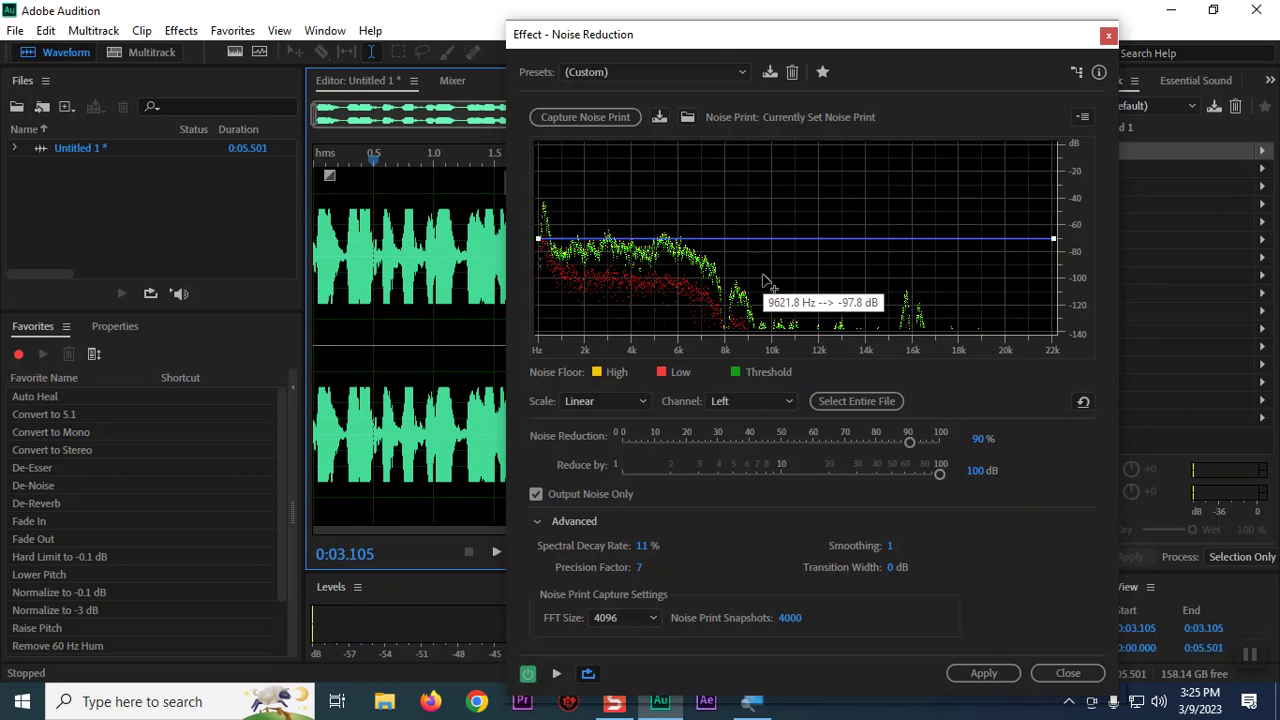
# - Turn off Output Noise Only and apply the noise reduction to the recording
pyautogui.moveTo(844, 36); pyautogui.dragTo(737, 16)
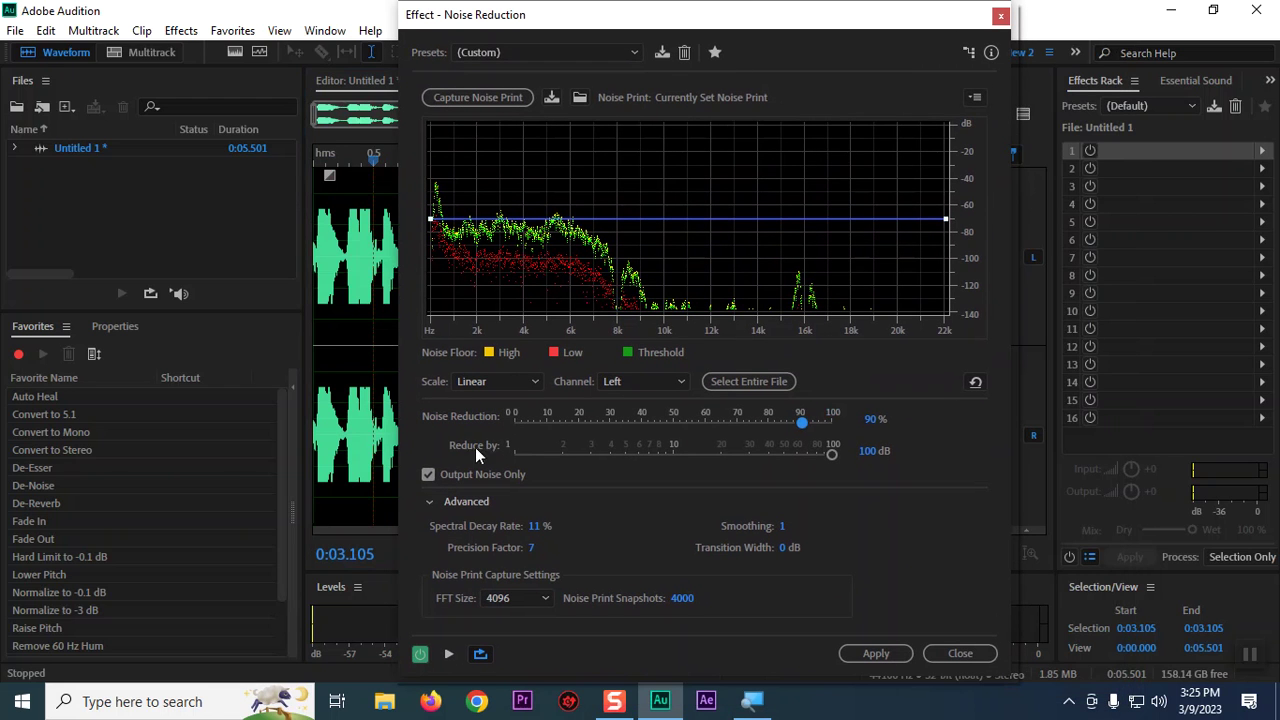
pyautogui.click(428, 474)
pyautogui.click(868, 652)
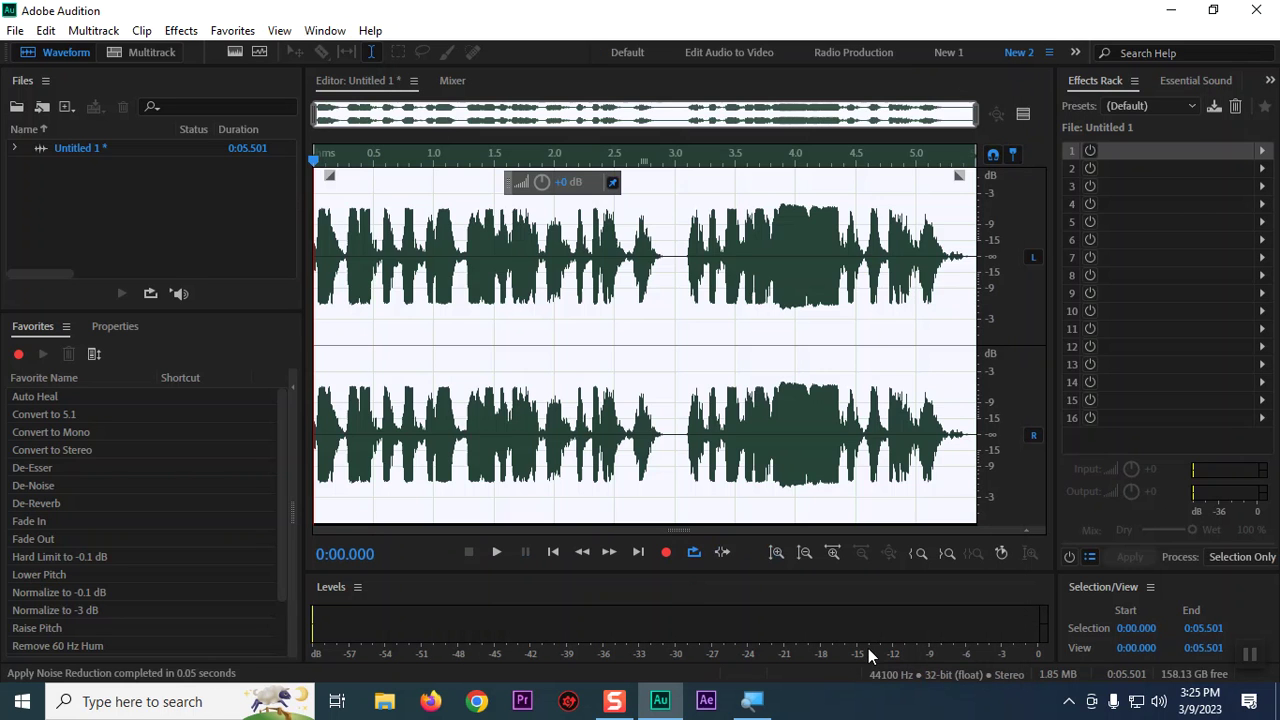
# - Play the processed recording from about 0.2 s to check the noise removal
pyautogui.click(341, 248)
pyautogui.press('space')
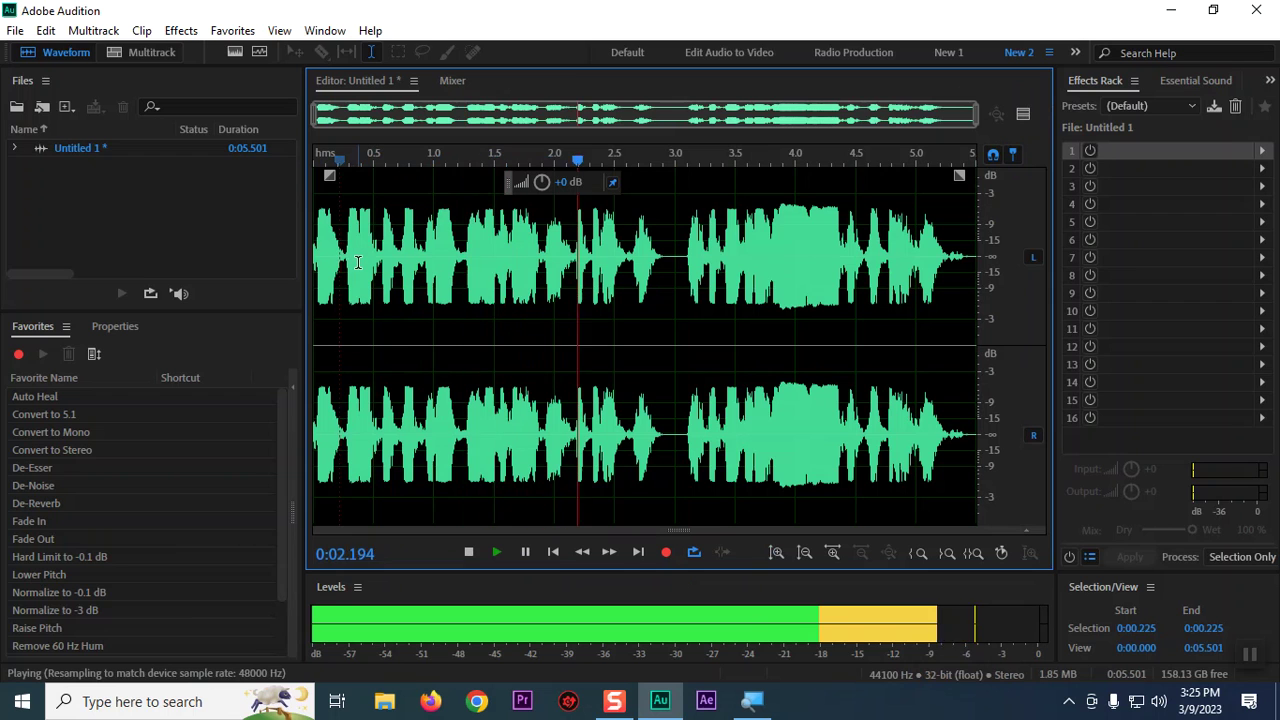
pyautogui.press('space')
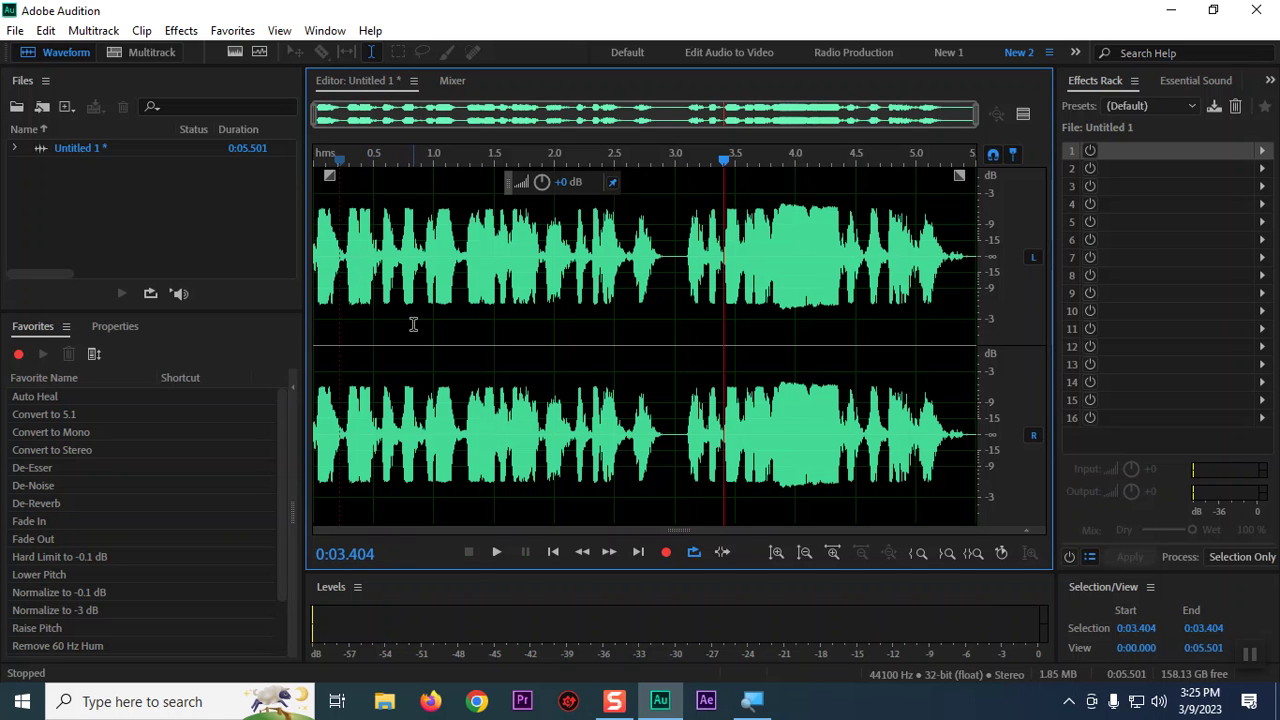
# - Record a new take about 8.5 seconds long in the cleared waveform and lower its overall volume
pyautogui.moveTo(324, 282); pyautogui.dragTo(980, 320)
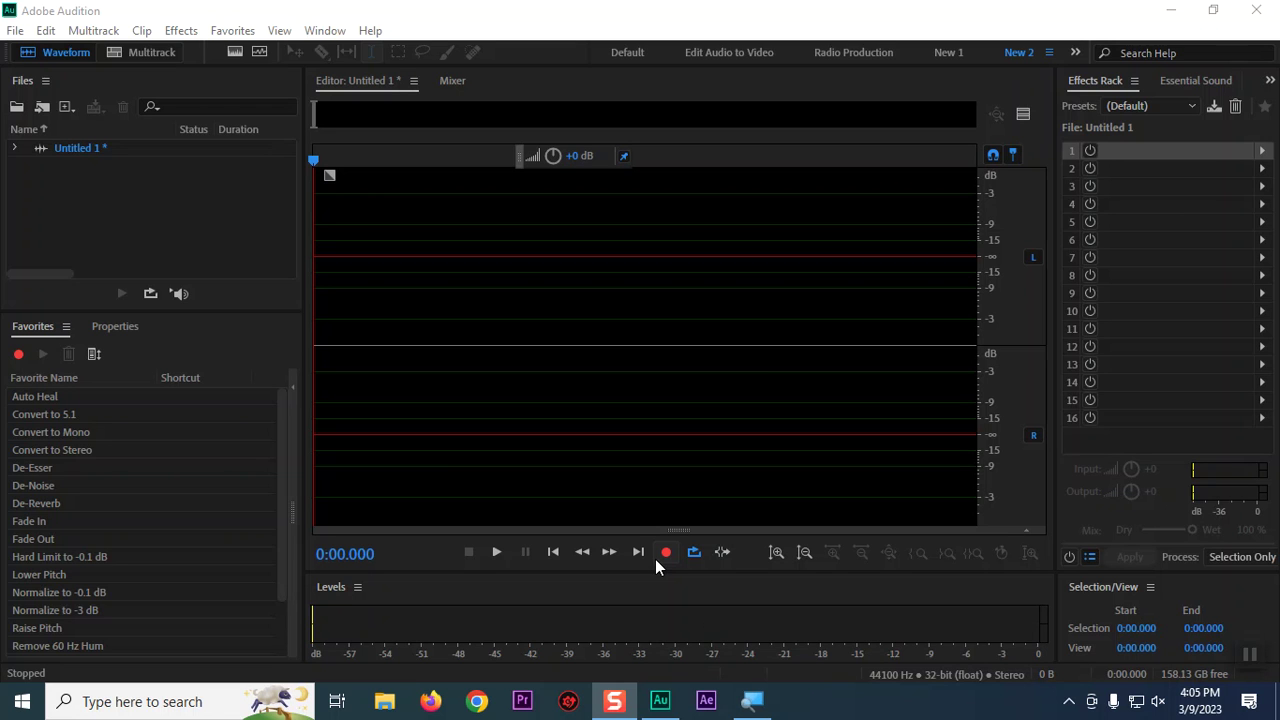
pyautogui.click(656, 560)
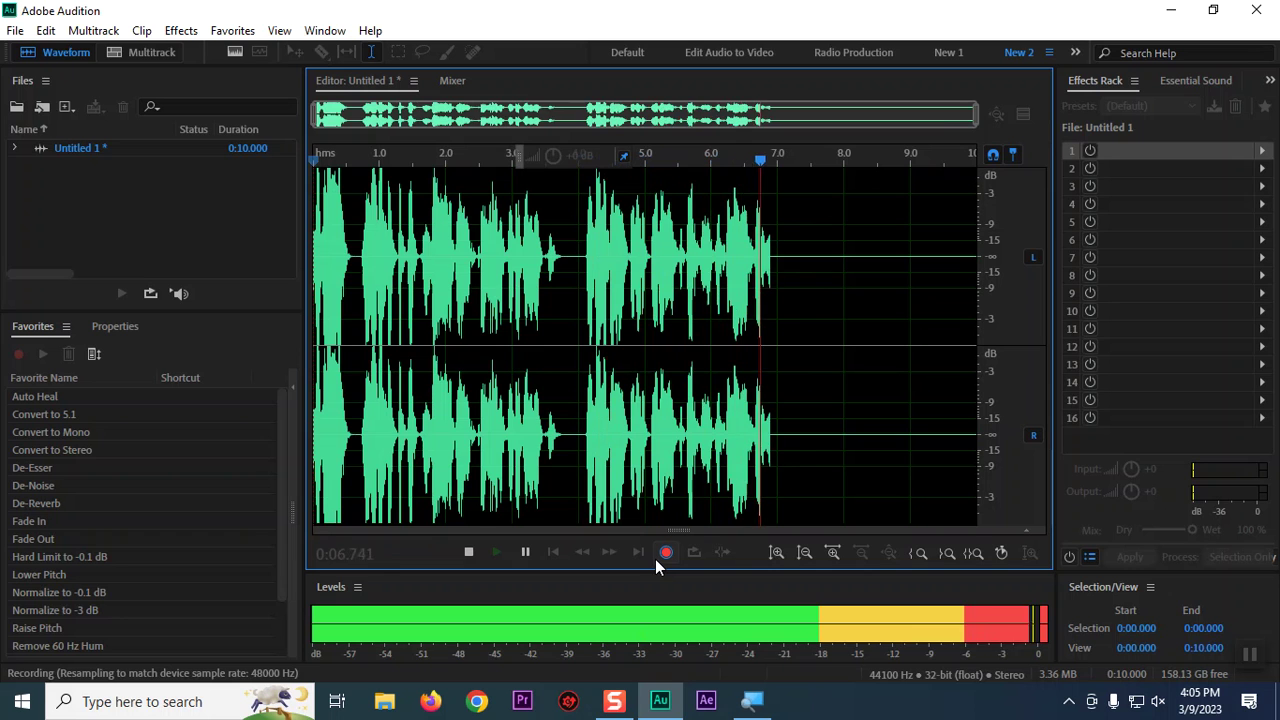
pyautogui.click(655, 559)
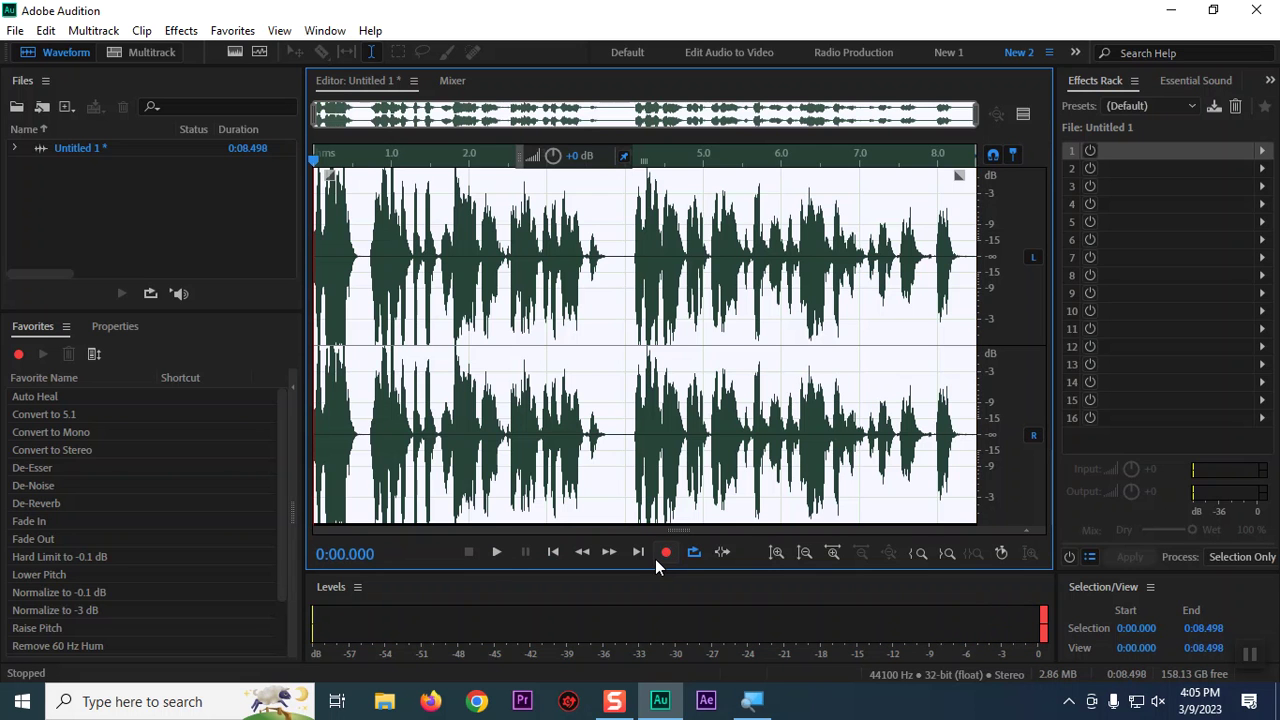
pyautogui.moveTo(566, 158); pyautogui.dragTo(530, 158)
pyautogui.click(608, 336)
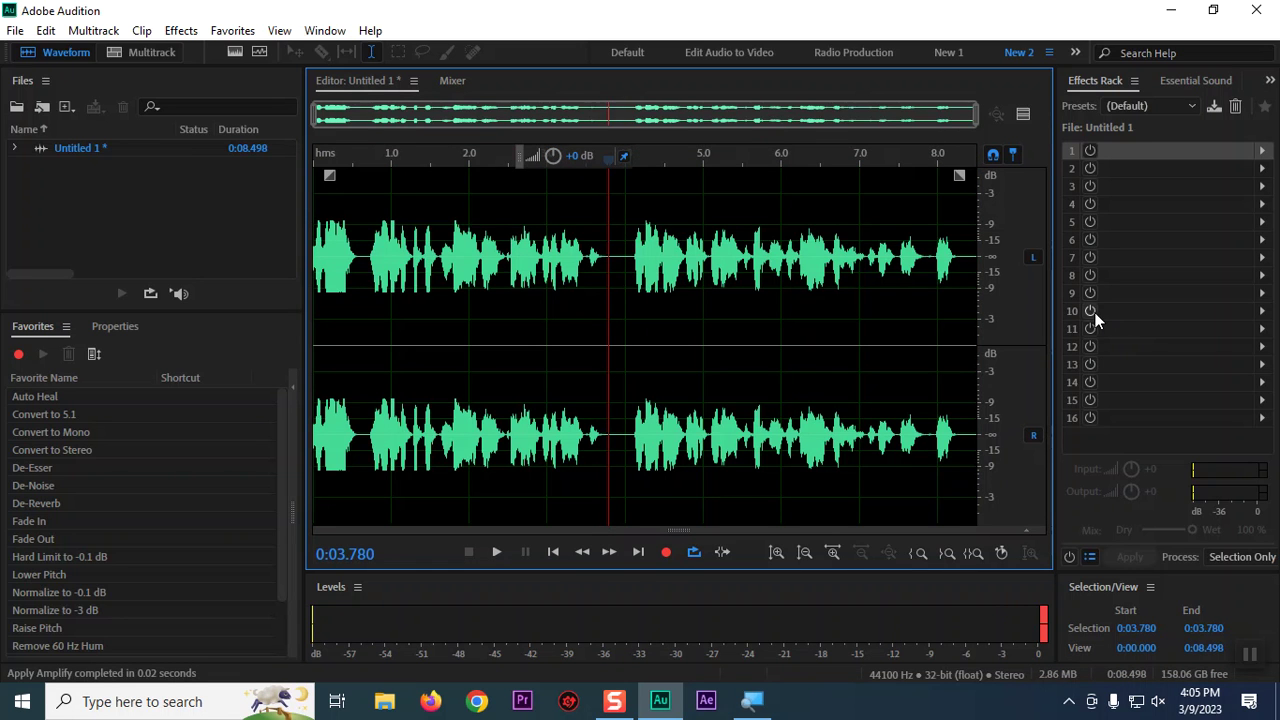
# - Select the entire new recording and look through the available Filter and EQ effects without choosing one
pyautogui.hotkey('ctrl', 'a')
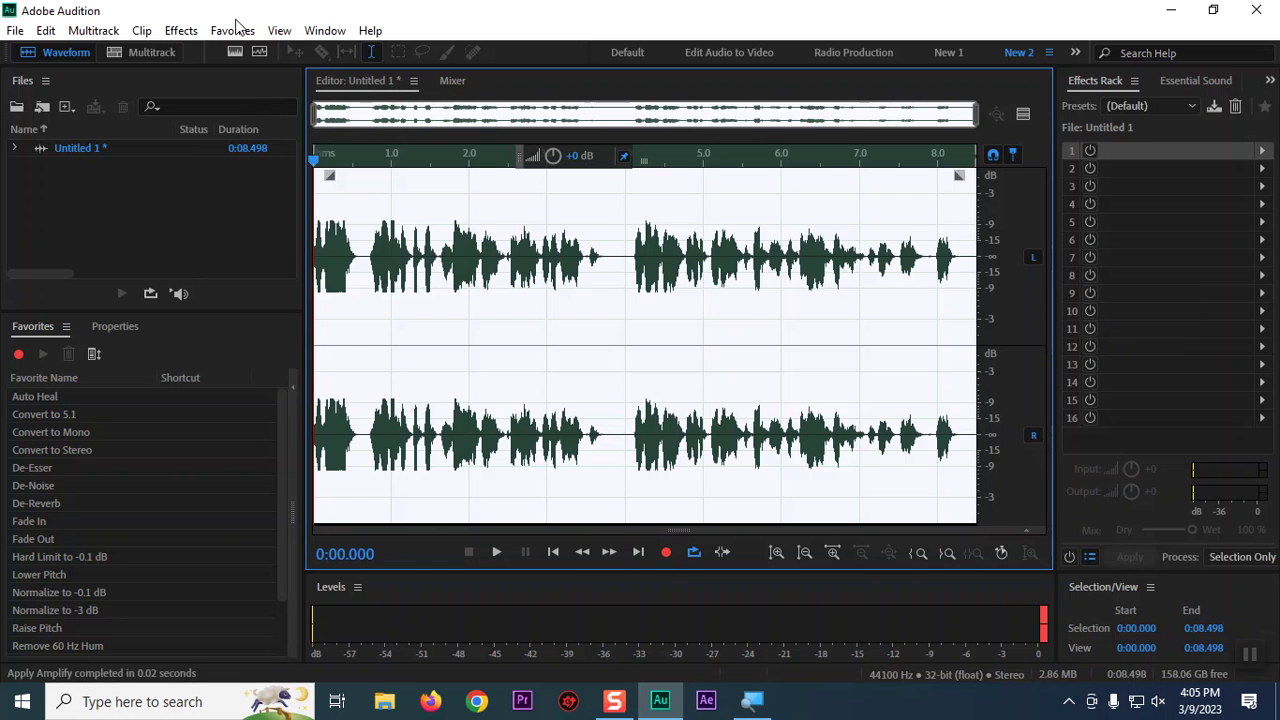
pyautogui.click(179, 30)
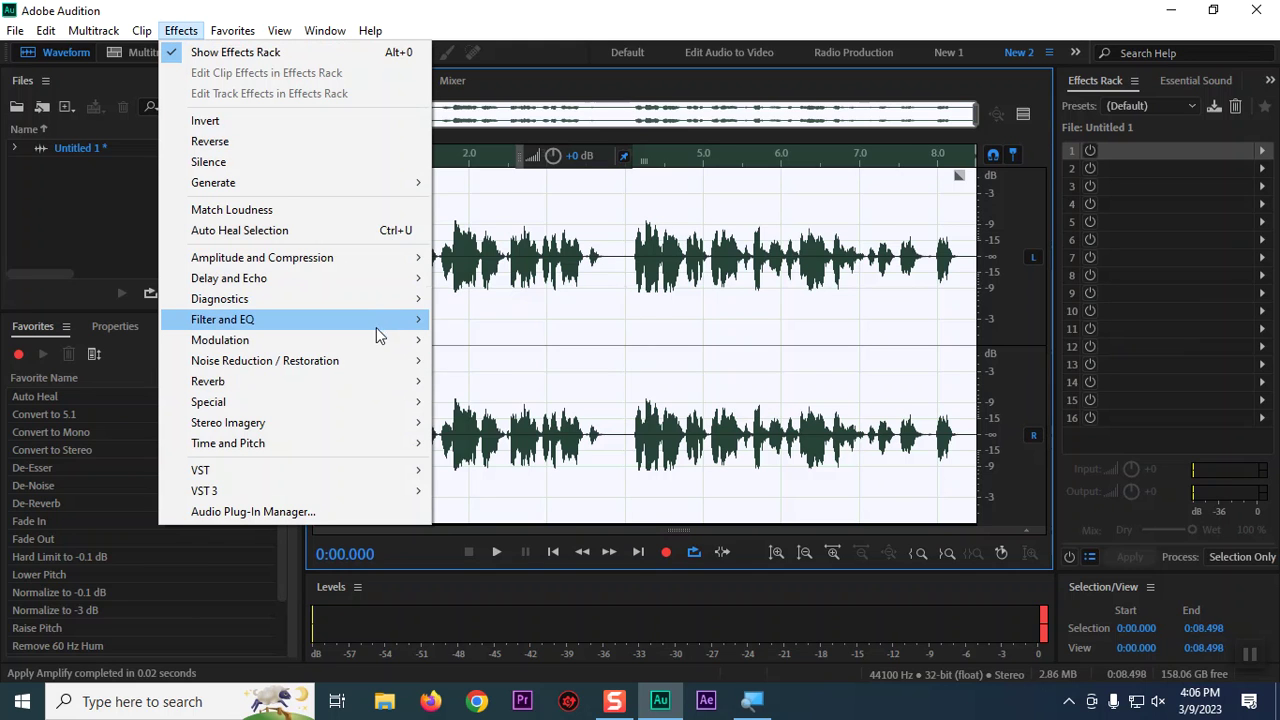
pyautogui.moveTo(378, 322)
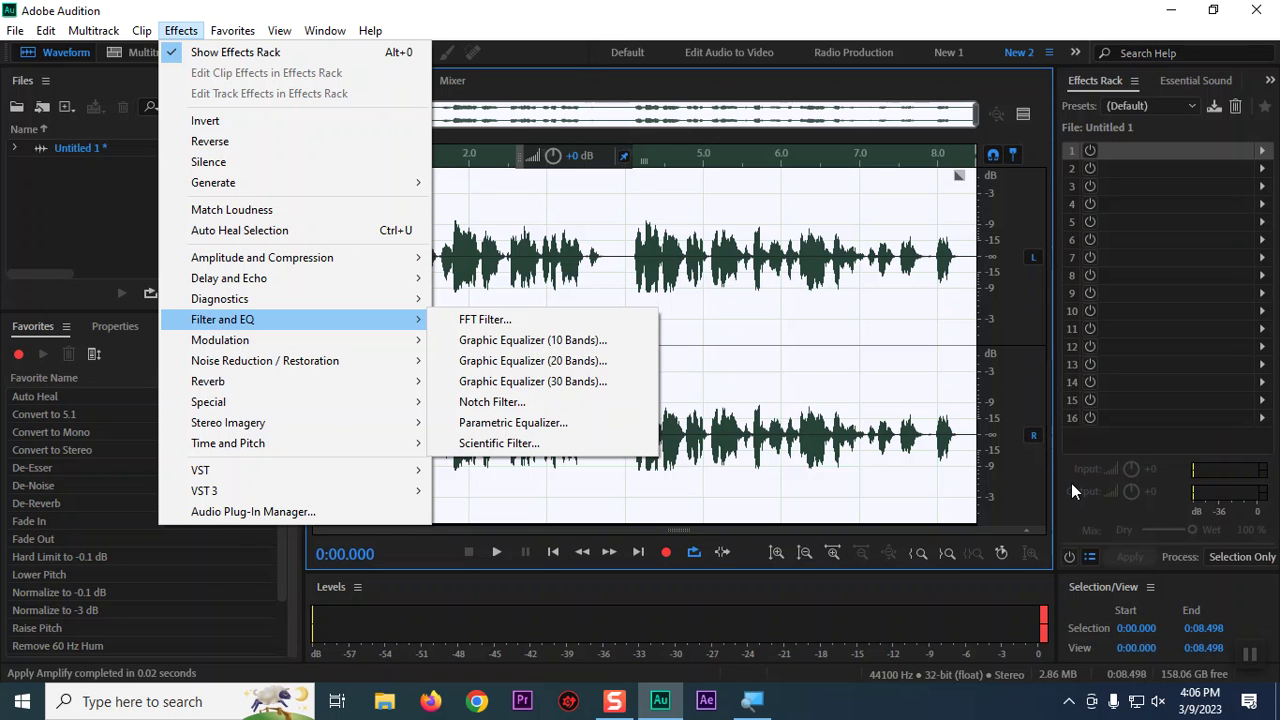
pyautogui.click(789, 400)
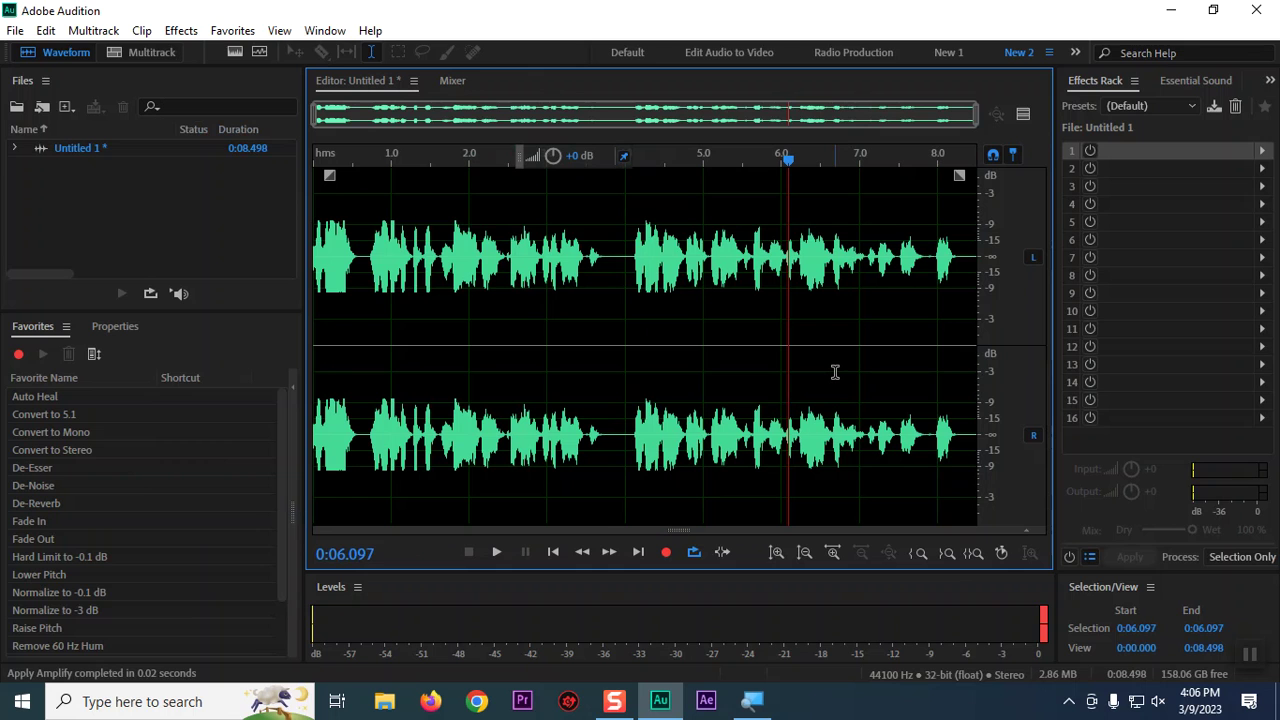
# - Add the DeReverb effect to rack slot 1 and preview the recording from about 0.3 s
pyautogui.click(1262, 152)
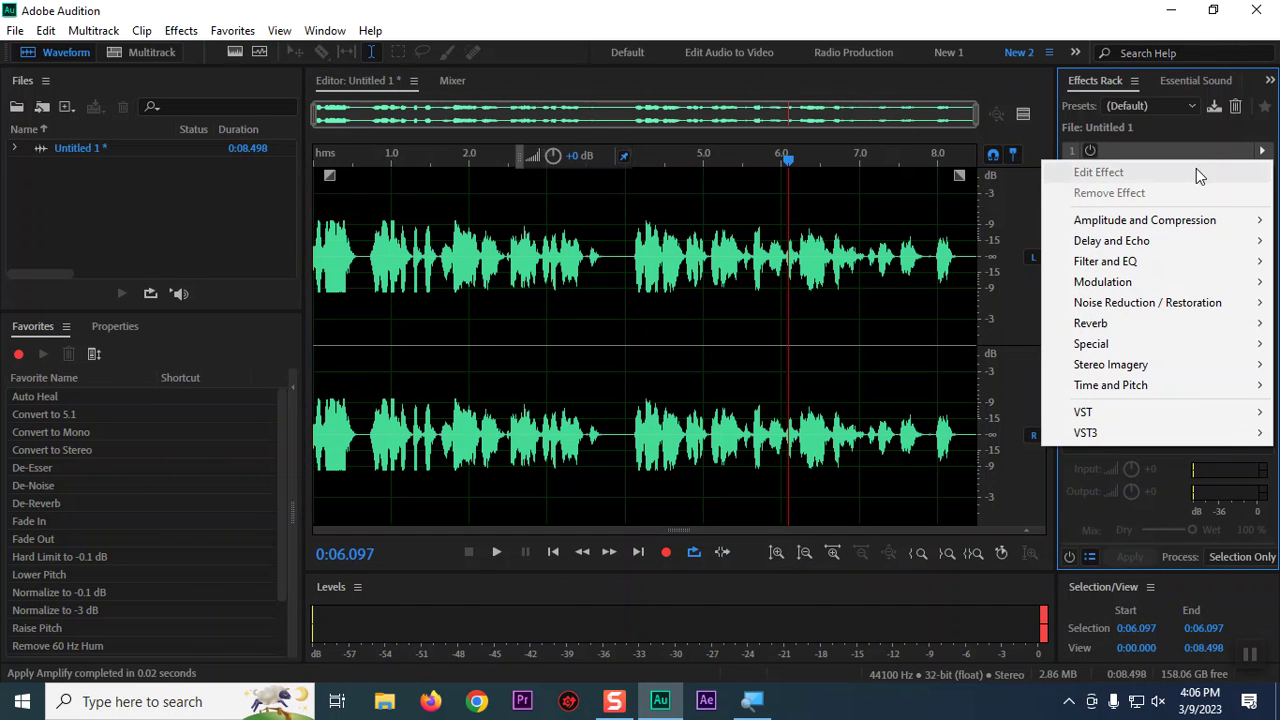
pyautogui.moveTo(1150, 262)
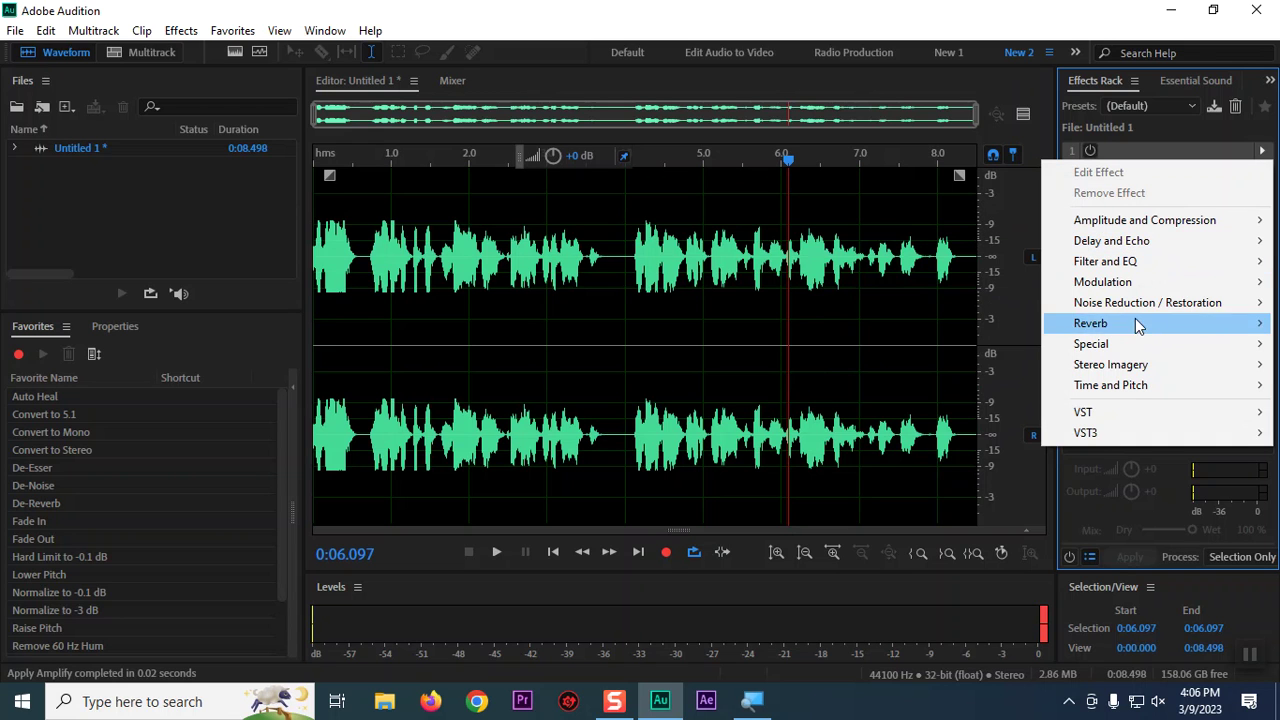
pyautogui.moveTo(1140, 305)
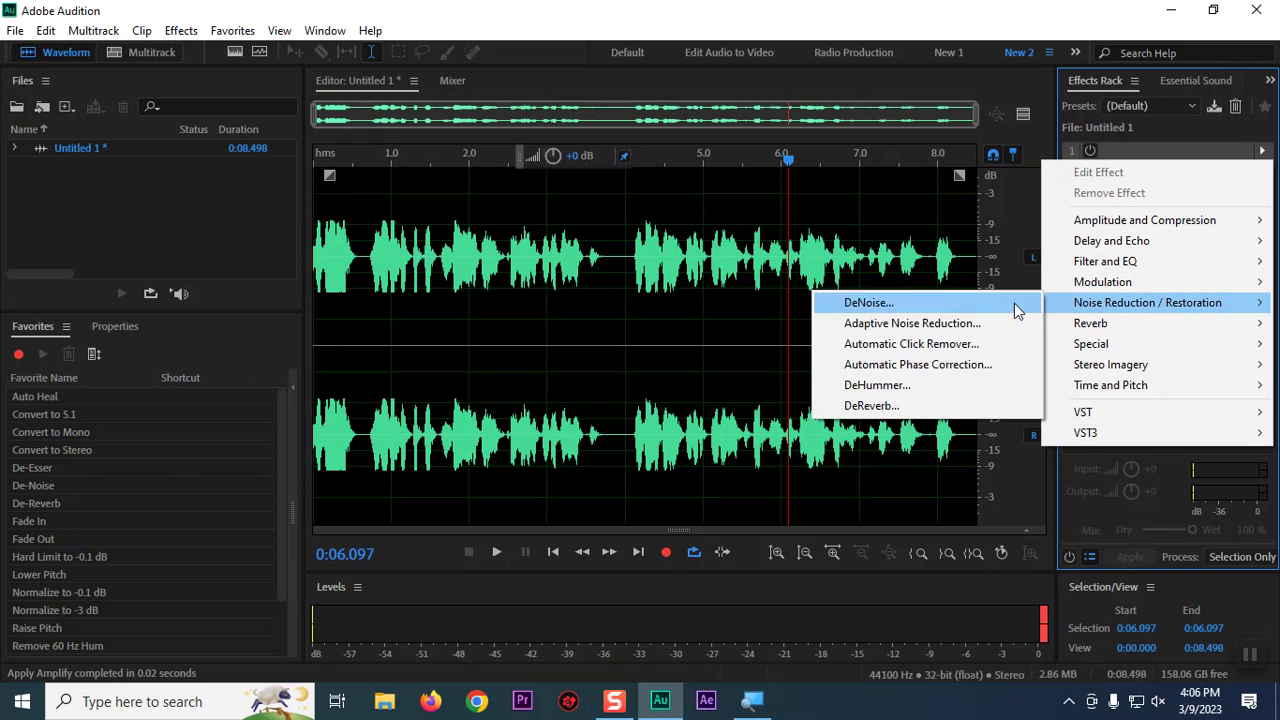
pyautogui.click(930, 412)
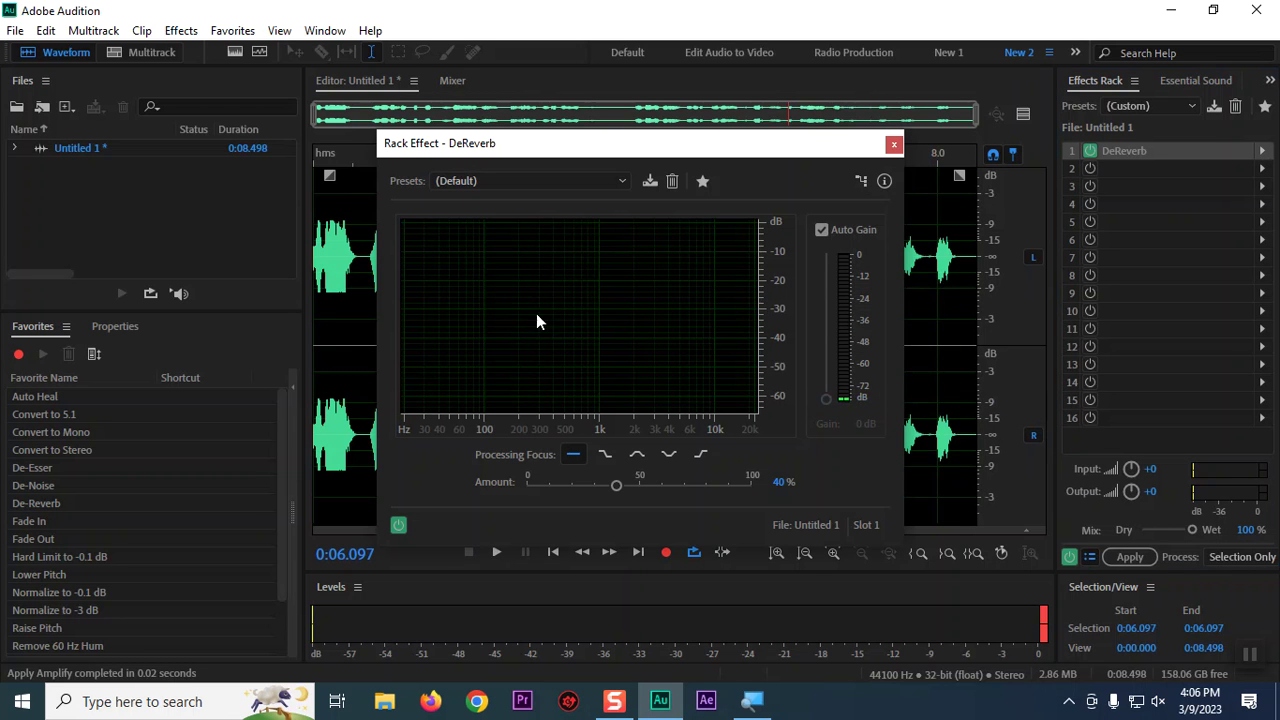
pyautogui.click(339, 300)
pyautogui.press('space')
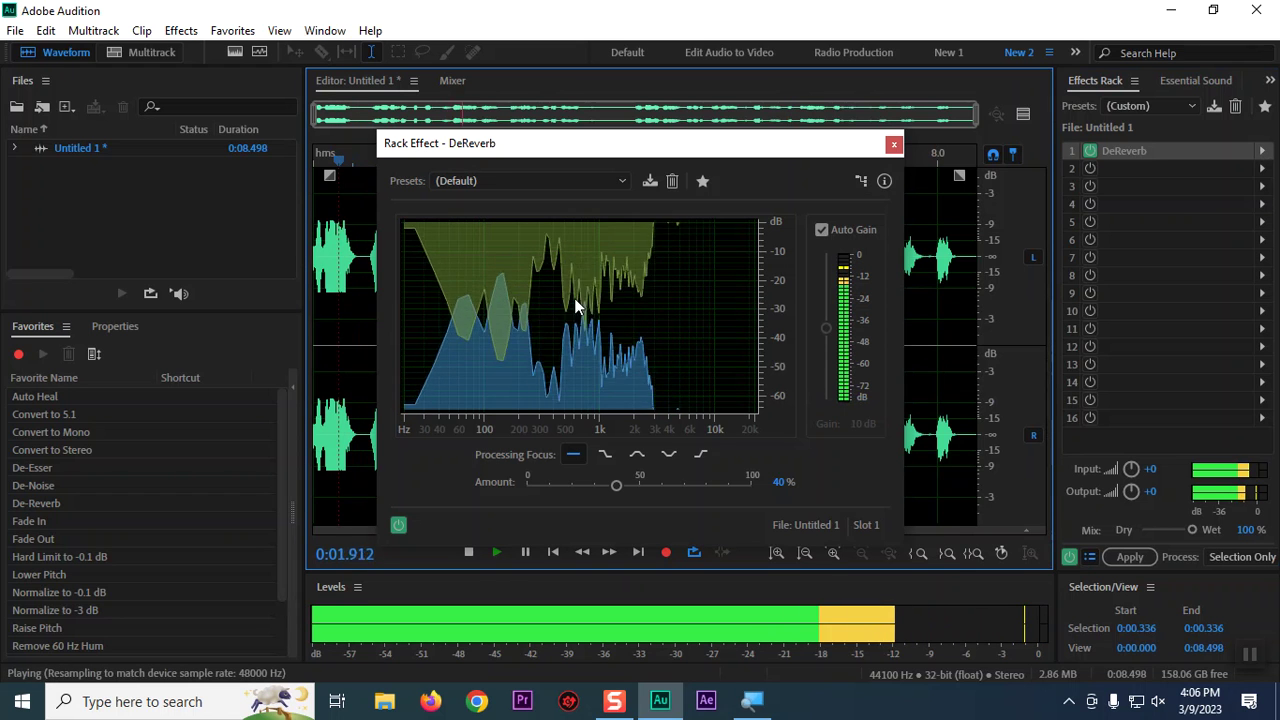
pyautogui.press('space')
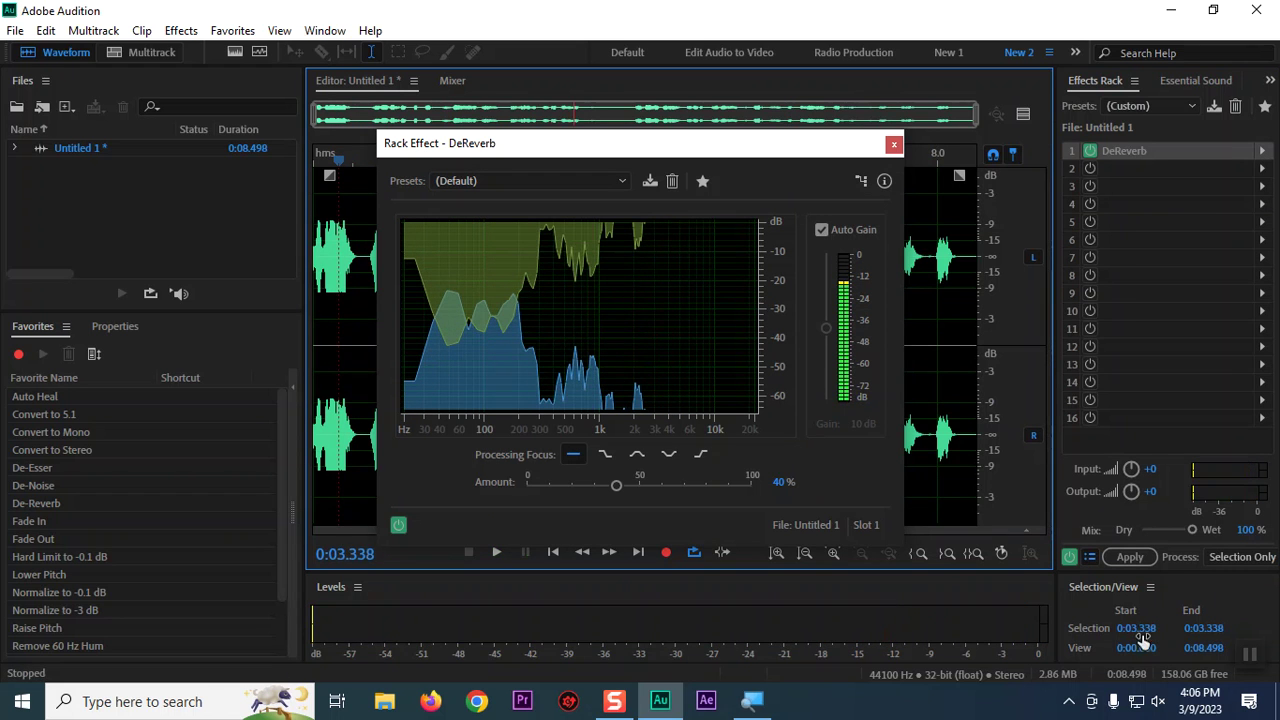
# - Unmute the system speakers and preview the recording with DeReverb again from about 0.2 s
pyautogui.click(1158, 701)
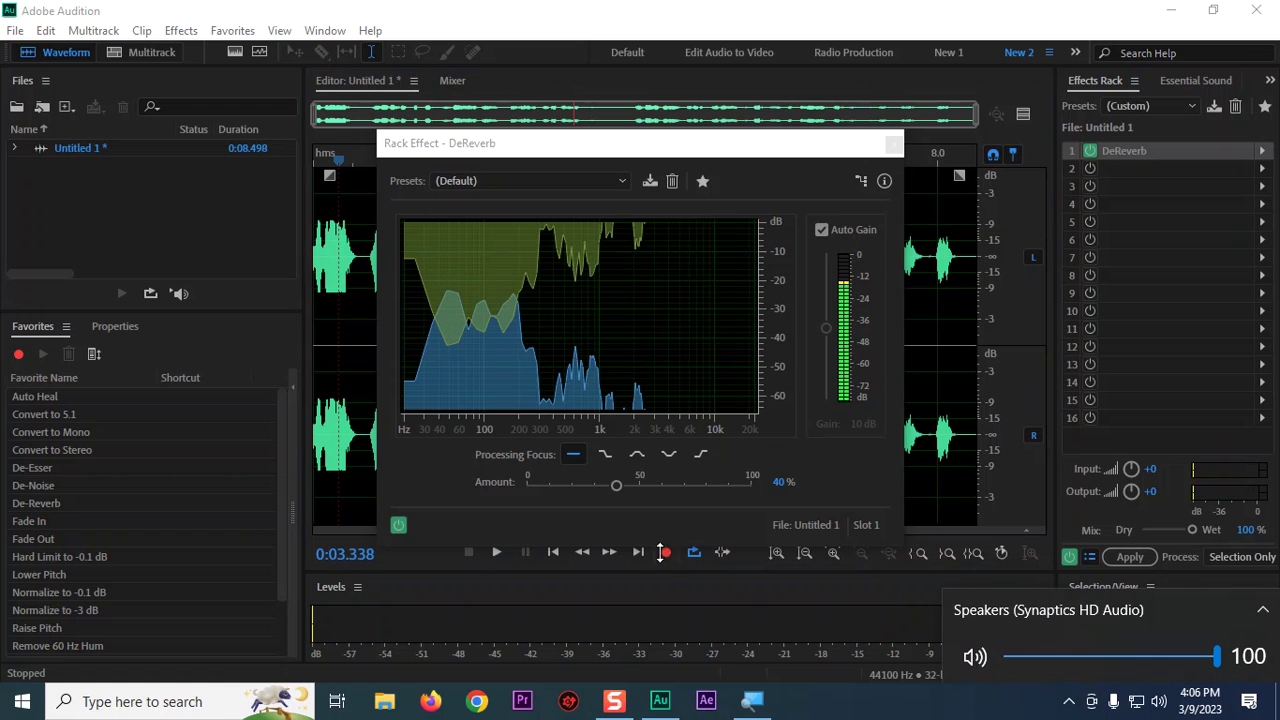
pyautogui.click(968, 656)
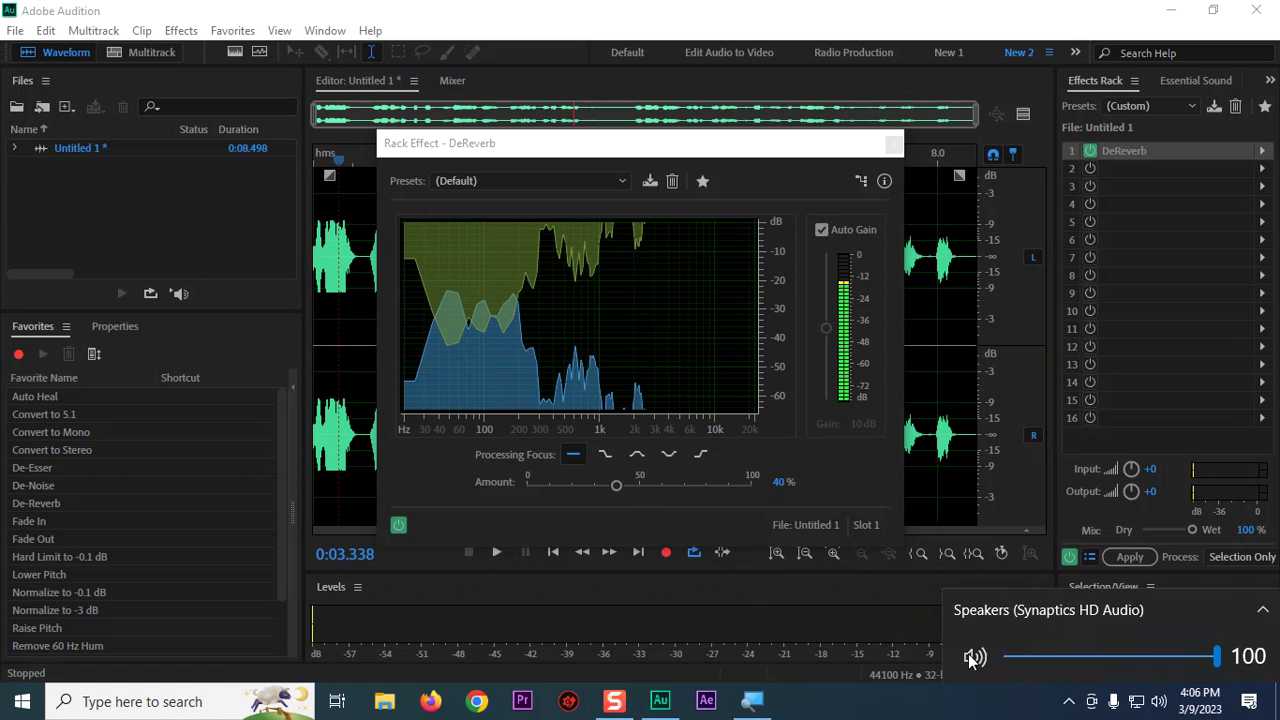
pyautogui.click(937, 482)
pyautogui.click(327, 350)
pyautogui.press('space')
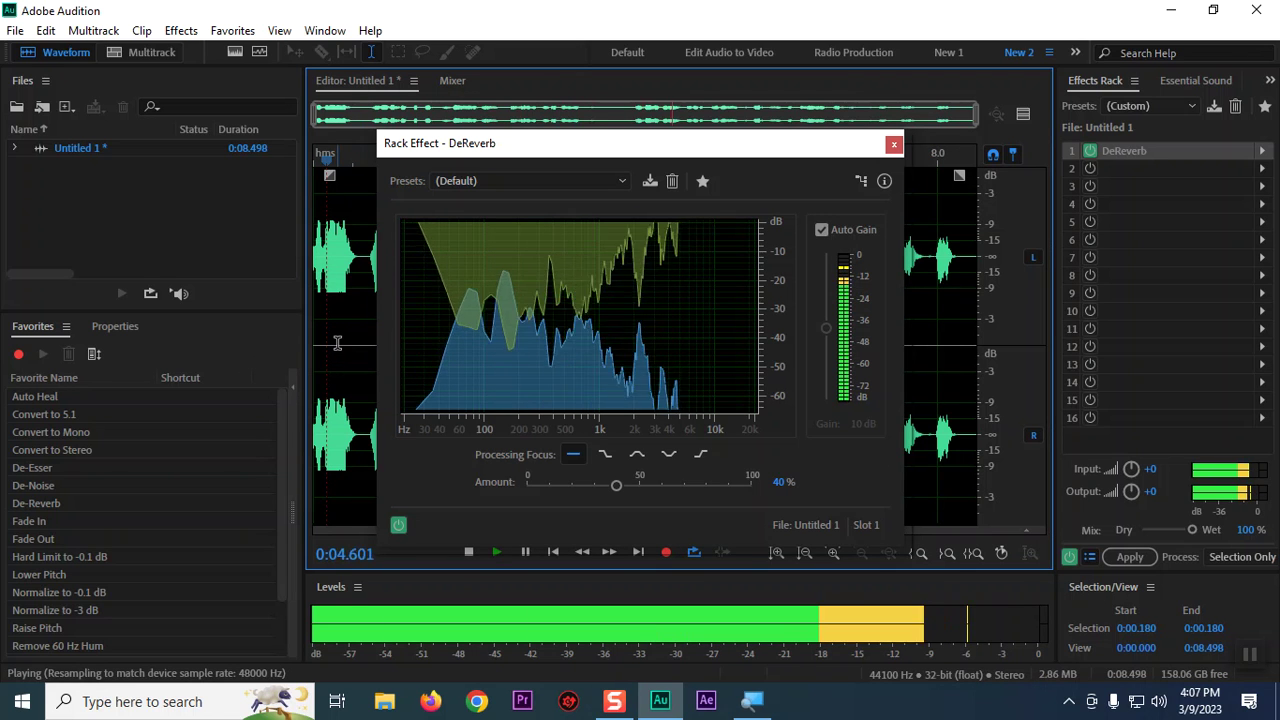
pyautogui.press('space')
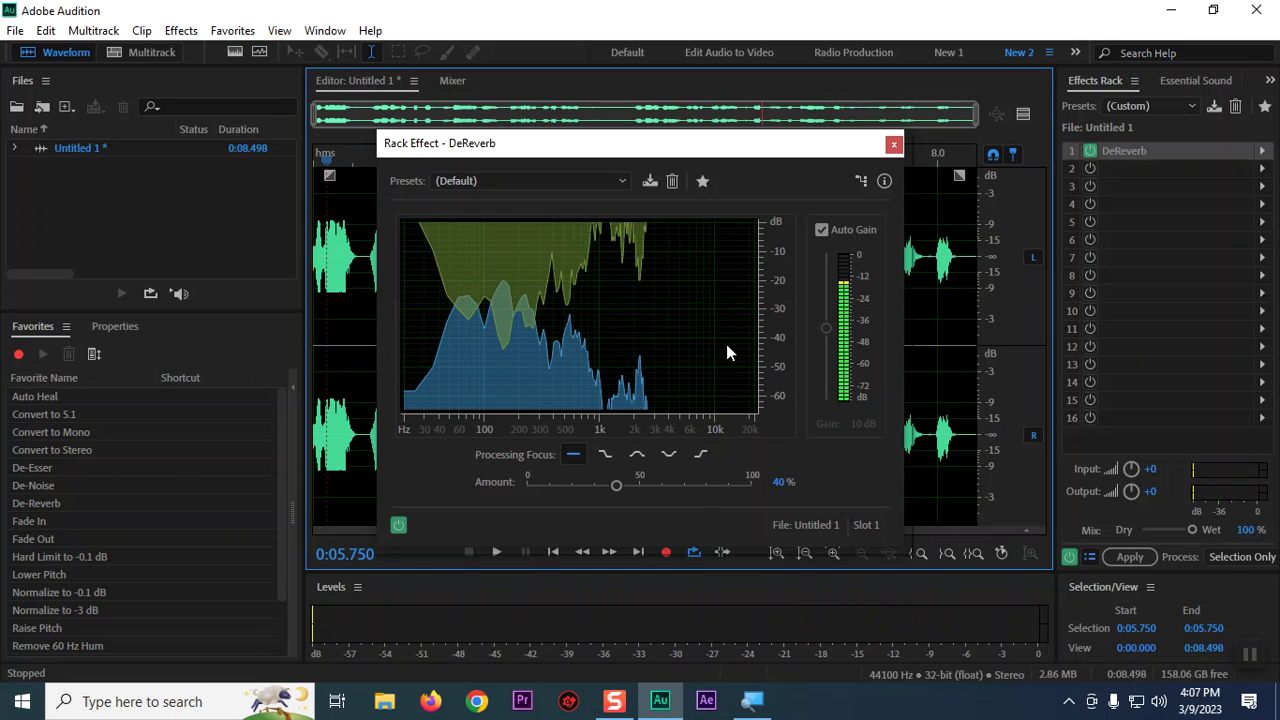
# - Set the DeReverb amount to 58% and start playback from about 0.24 s
pyautogui.moveTo(616, 485); pyautogui.dragTo(659, 487)
pyautogui.click(331, 397)
pyautogui.press('space')
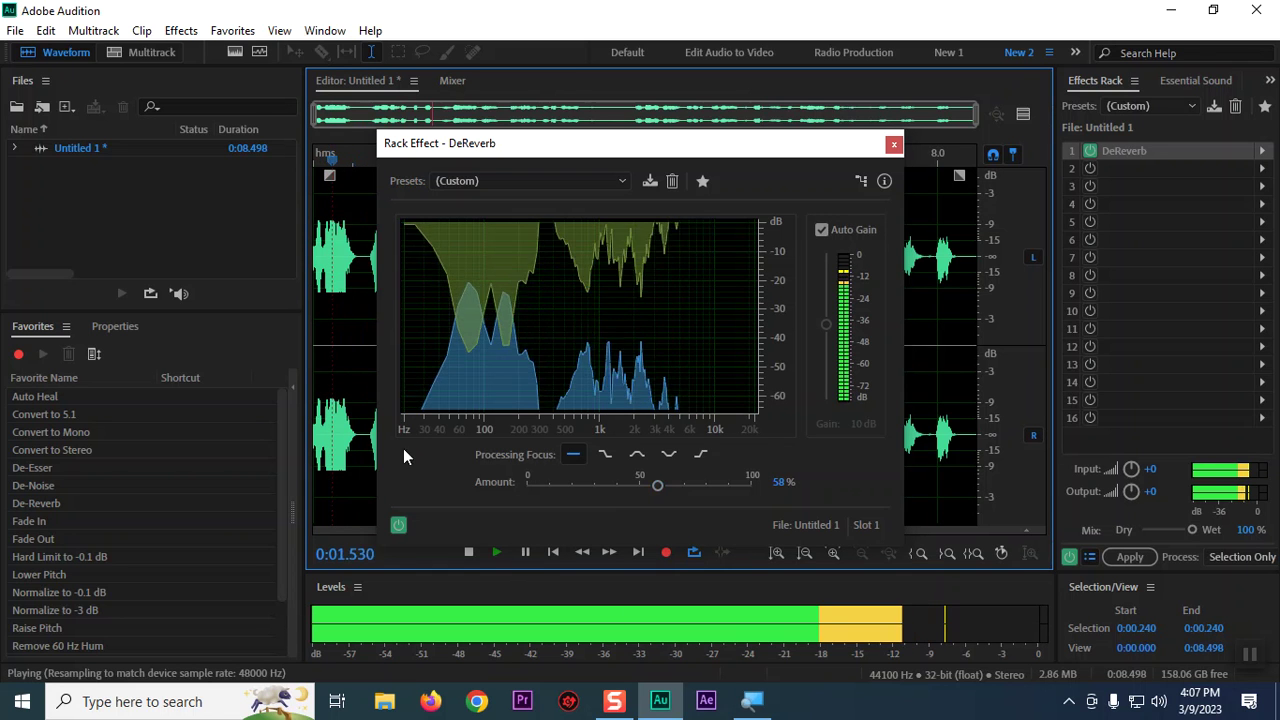
# - Switch DeReverb off and on during playback to compare the sound, leaving it enabled, and stop playback
pyautogui.click(401, 530)
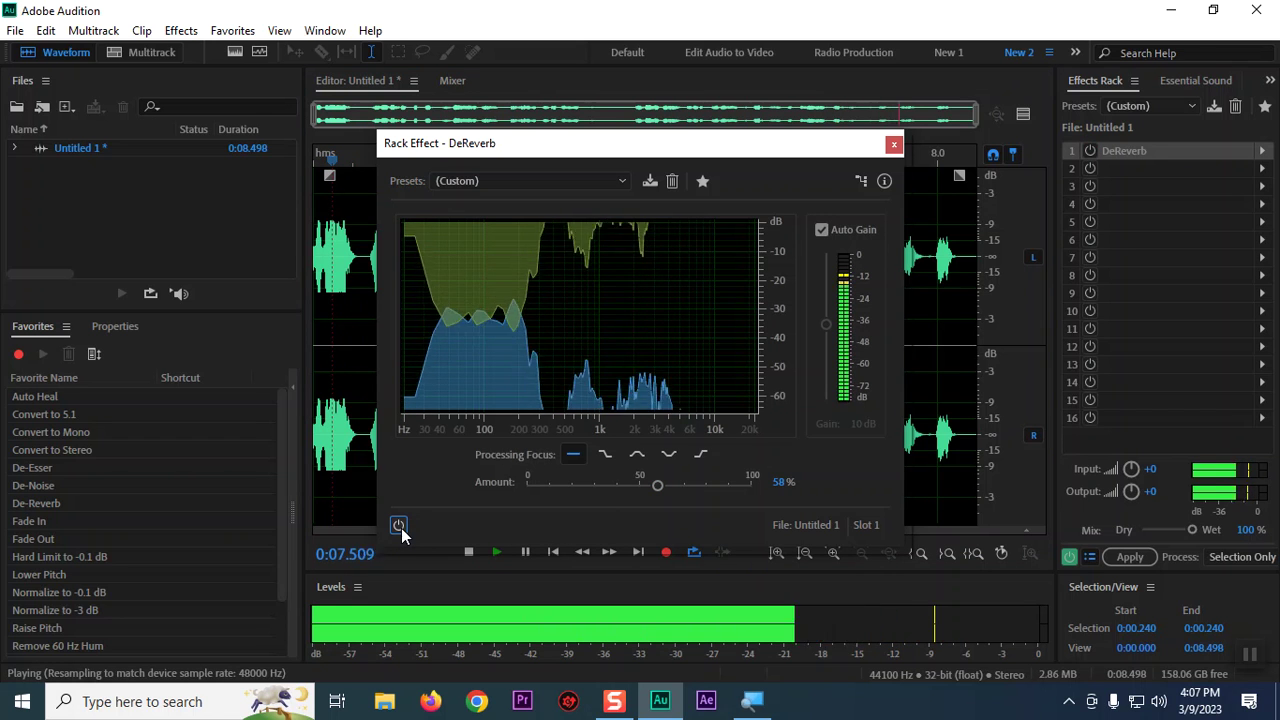
pyautogui.click(399, 525)
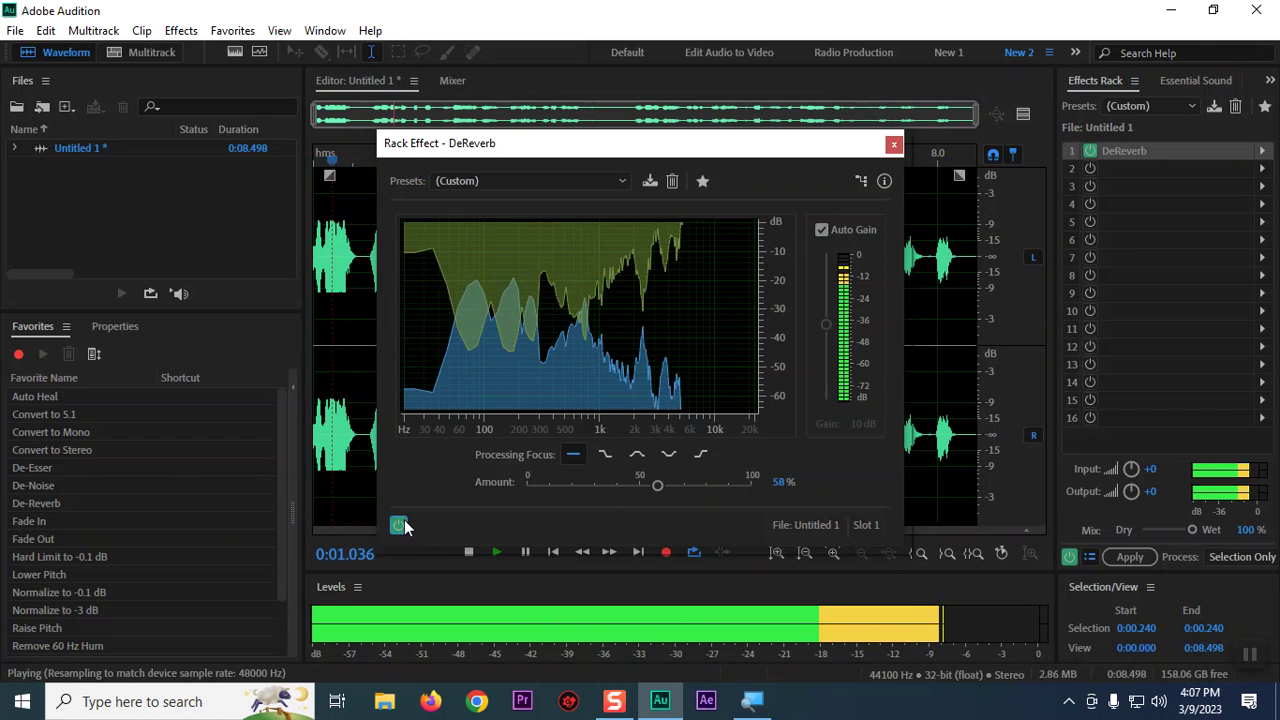
pyautogui.click(399, 525)
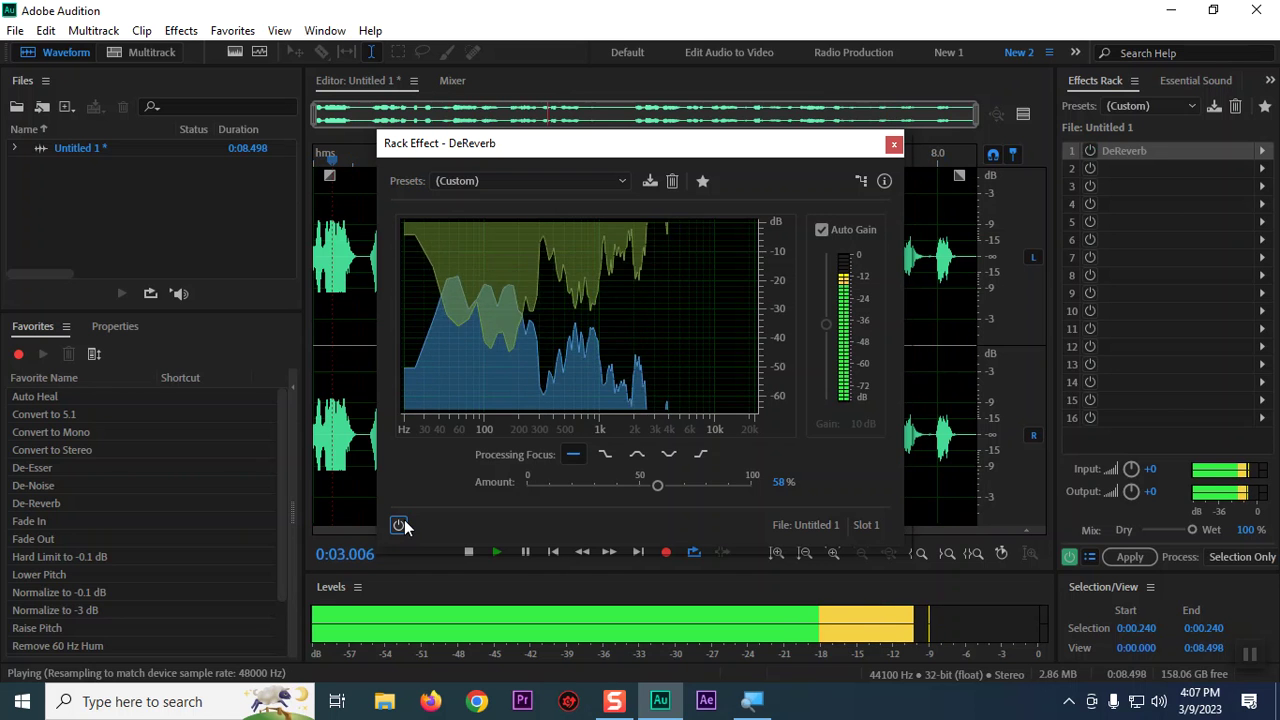
pyautogui.click(399, 525)
pyautogui.click(399, 525)
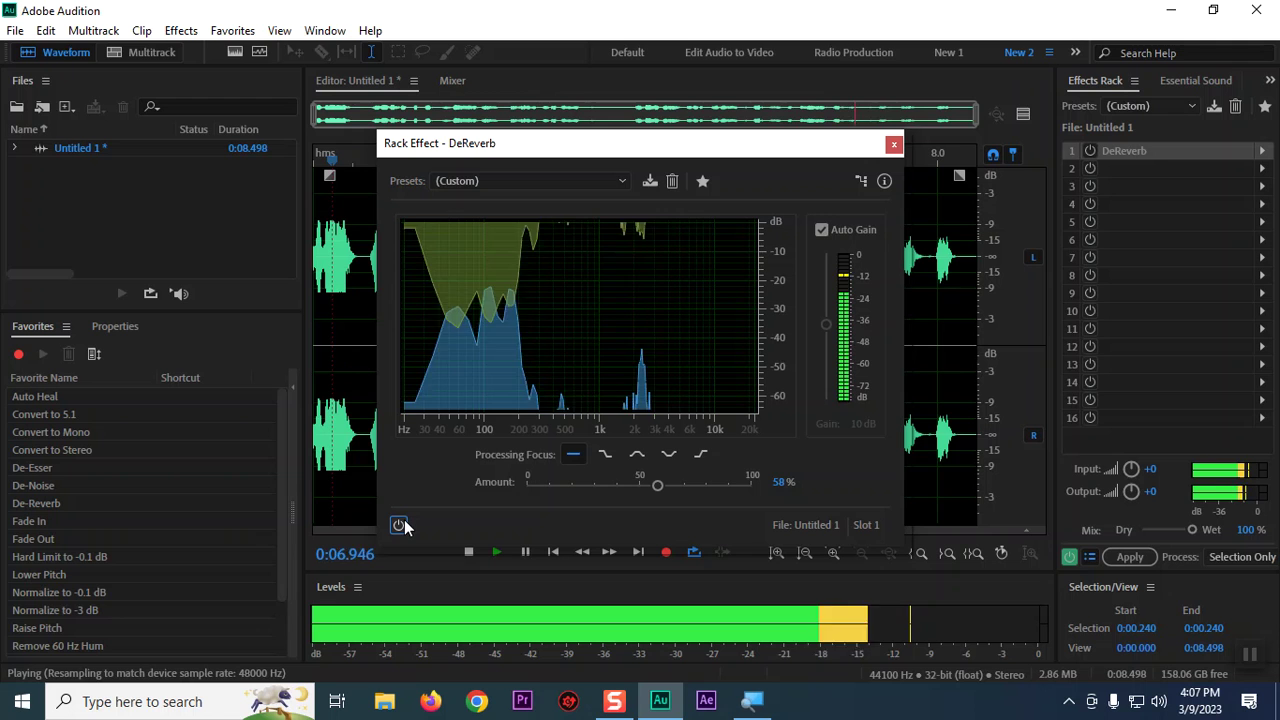
pyautogui.click(399, 525)
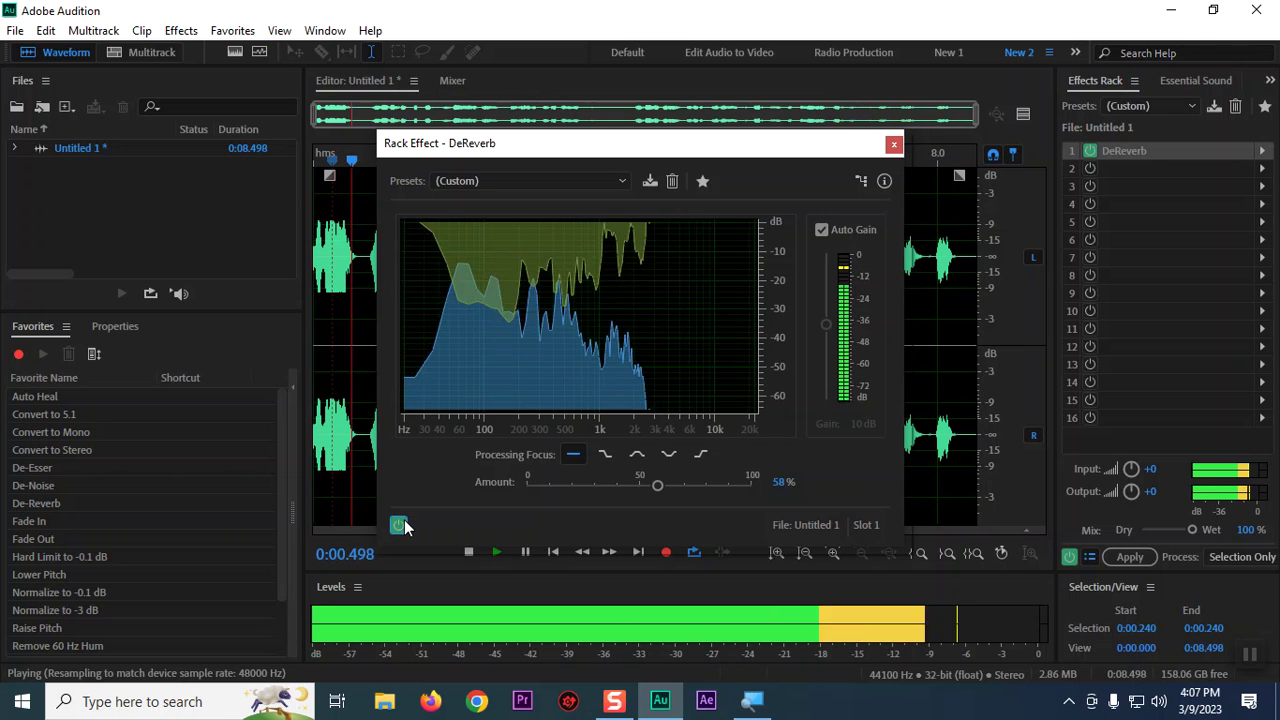
pyautogui.press('space')
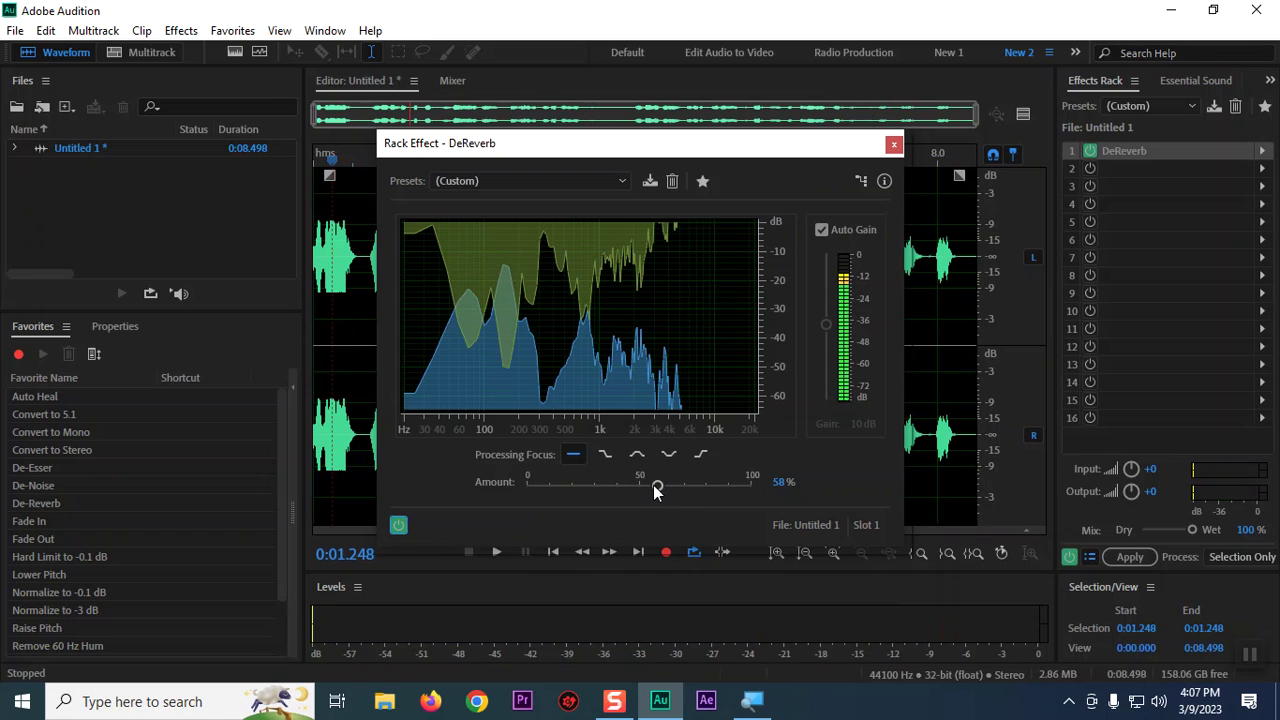
# - Set the DeReverb amount to 61% and preview the recording from about 1.2 s
pyautogui.moveTo(652, 485); pyautogui.dragTo(656, 487)
pyautogui.moveTo(656, 485); pyautogui.dragTo(659, 486)
pyautogui.moveTo(666, 491)
pyautogui.mouseDown()
pyautogui.moveTo(704, 489)
pyautogui.moveTo(663, 481)
pyautogui.mouseUp()
pyautogui.press('space')
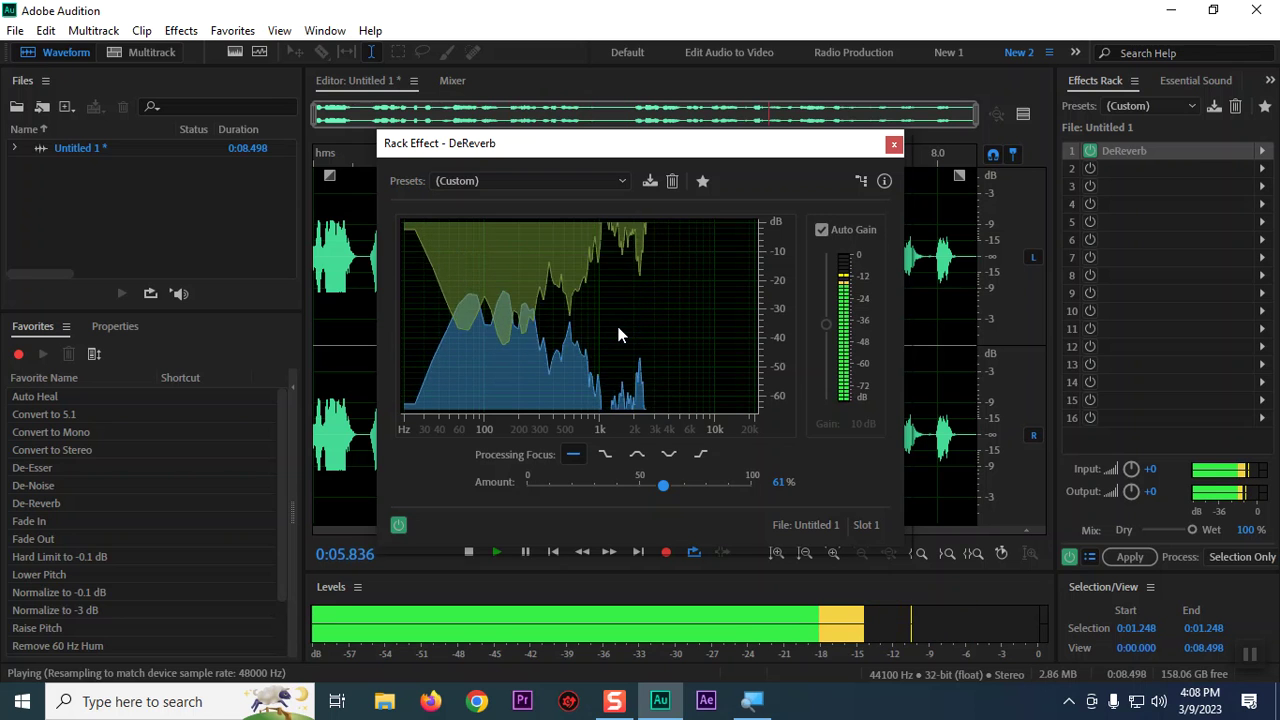
pyautogui.press('space')
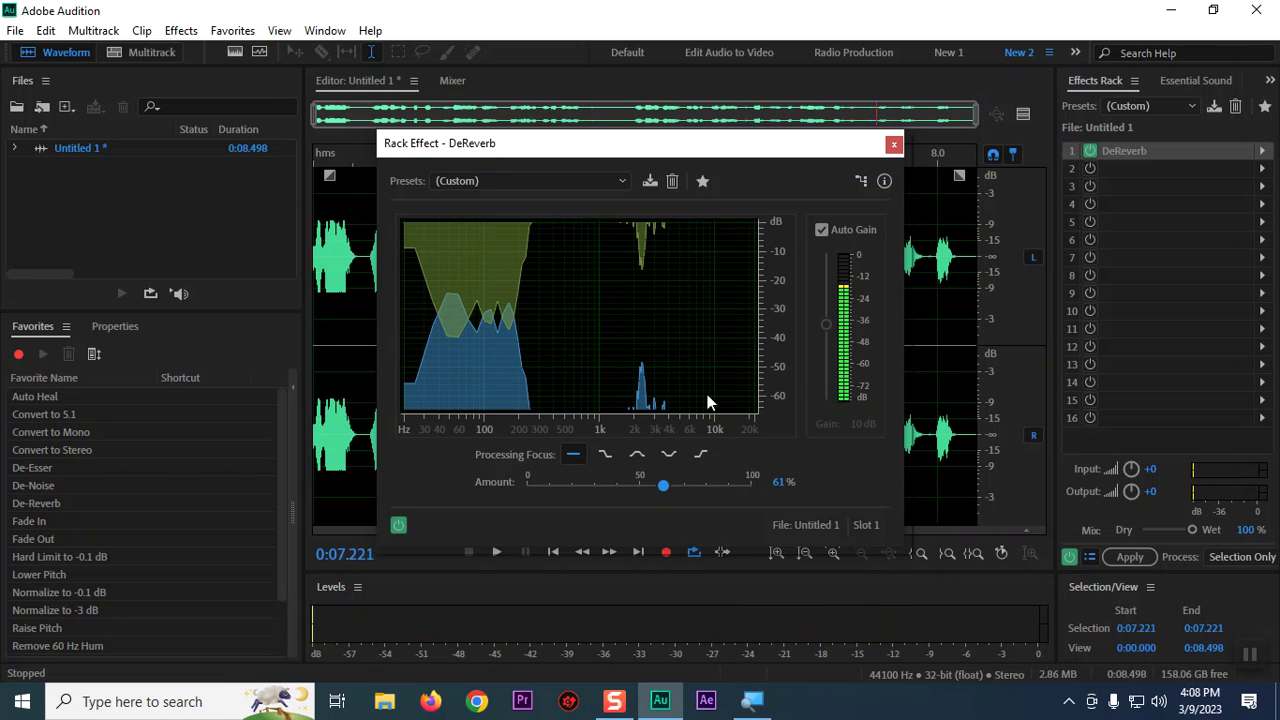
# - Close the DeReverb settings, apply the rack to the recording and play the processed audio
pyautogui.click(894, 145)
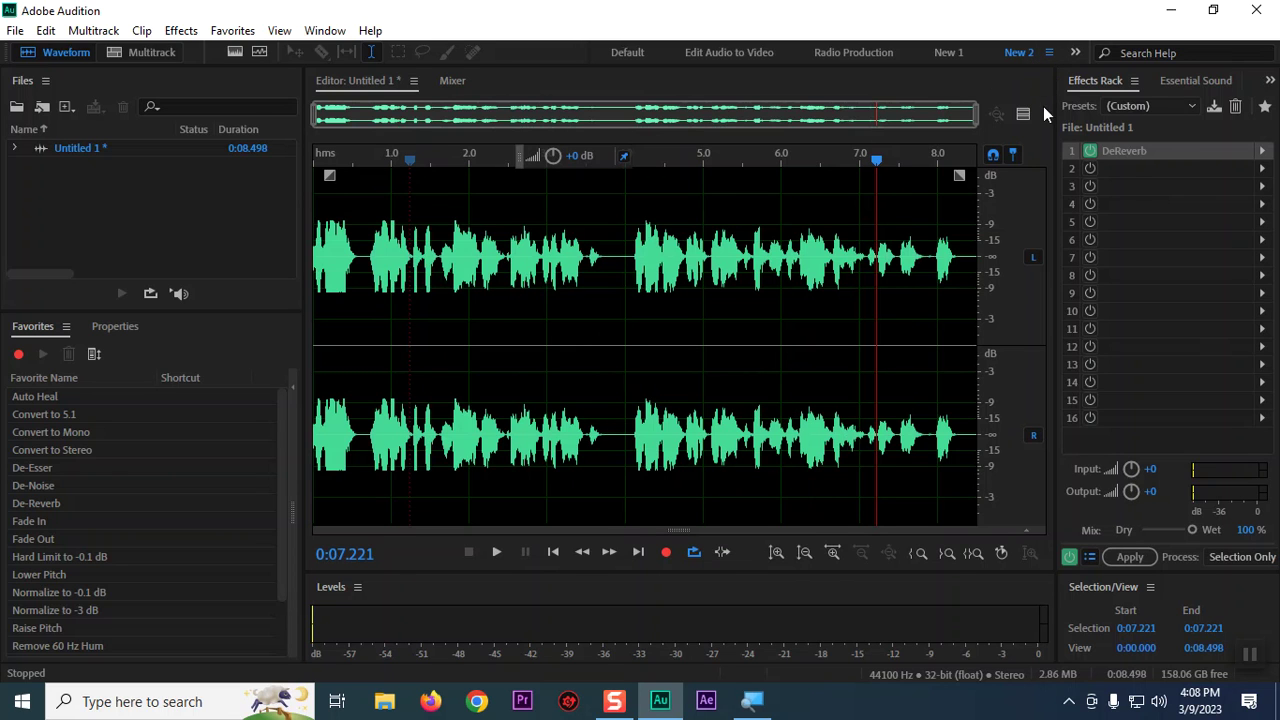
pyautogui.click(1145, 561)
pyautogui.press('space')
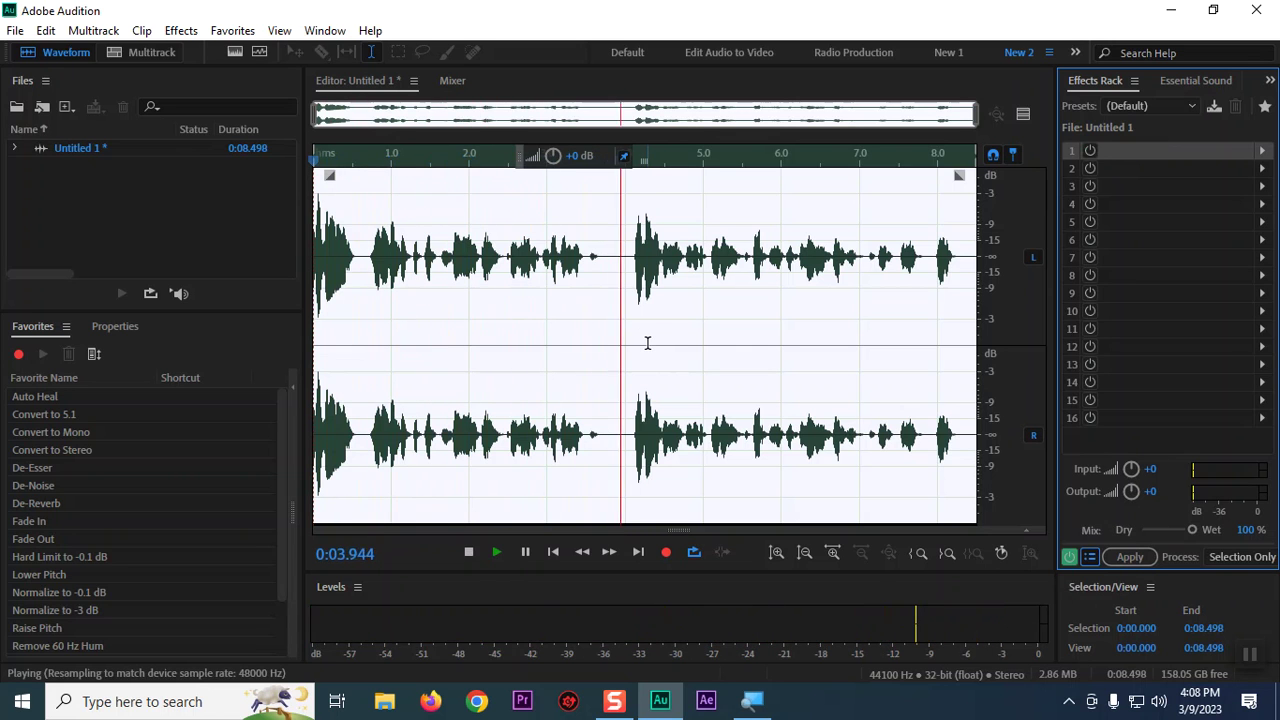
pyautogui.press('space')
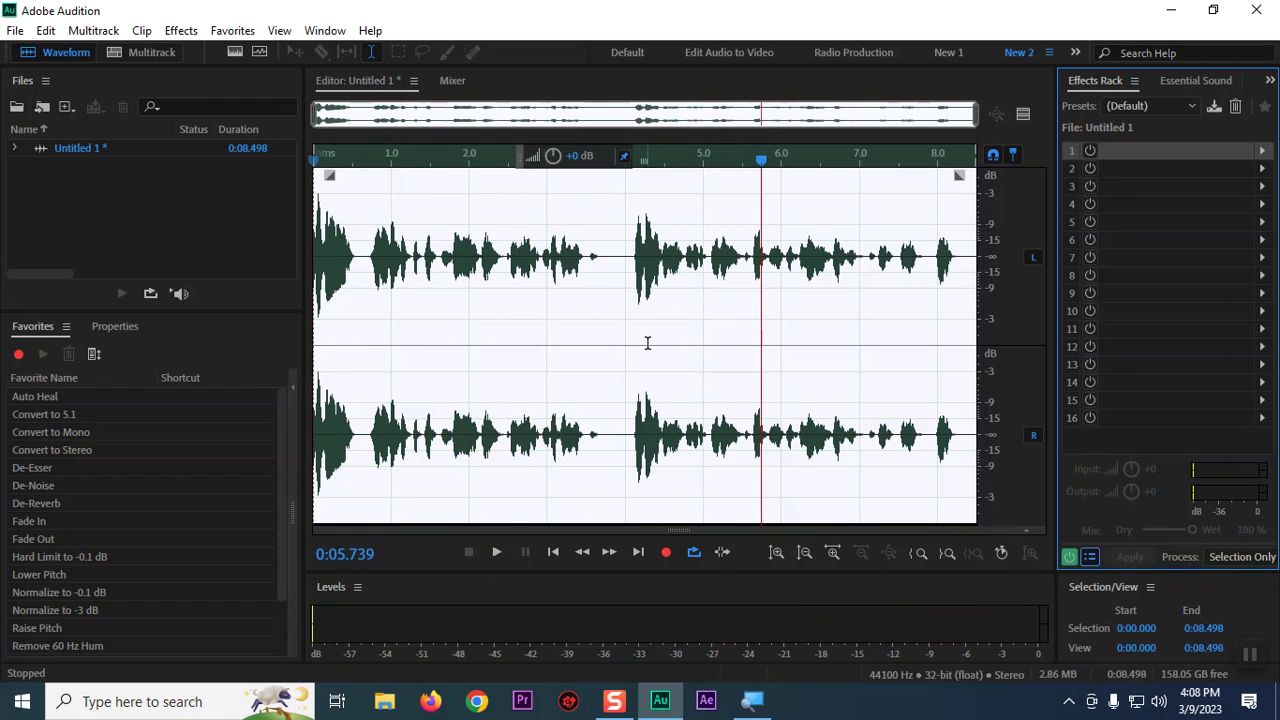
# - Select the entire recording, add a Single-band Compressor to rack slot 1 and move its window off the start of the waveform
pyautogui.click(375, 250)
pyautogui.moveTo(331, 250); pyautogui.dragTo(980, 268)
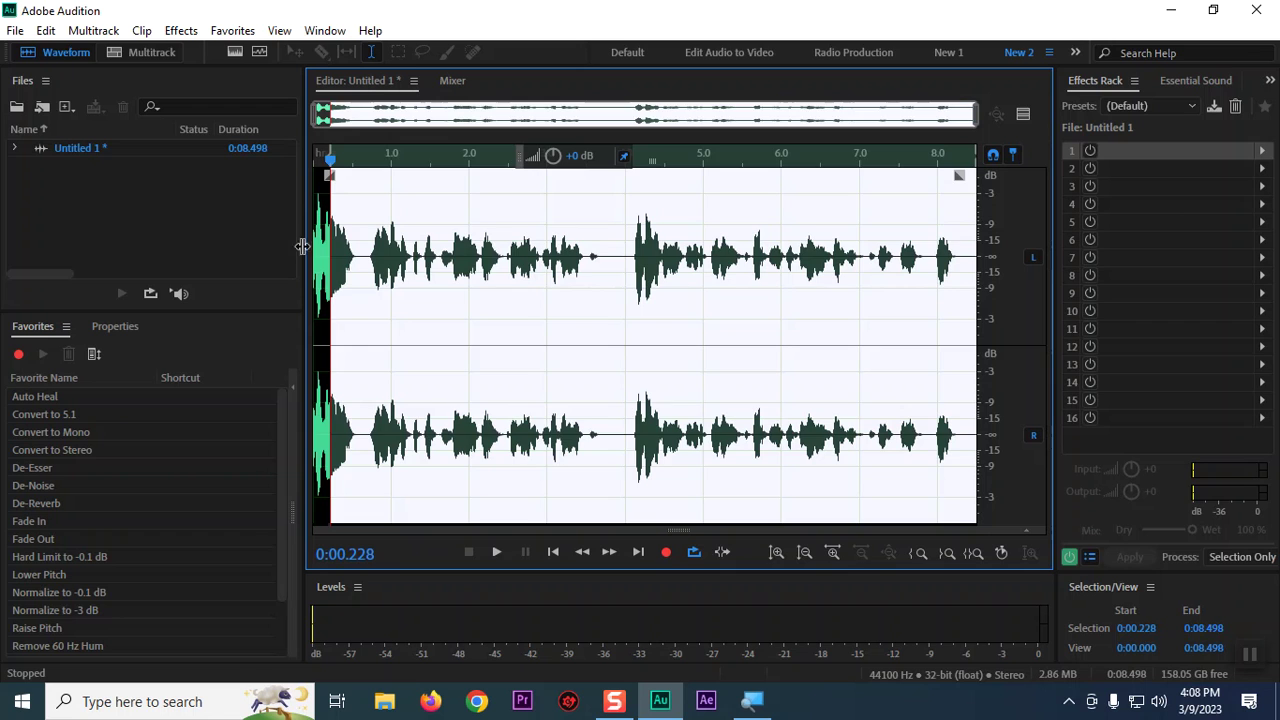
pyautogui.moveTo(313, 243); pyautogui.dragTo(993, 250)
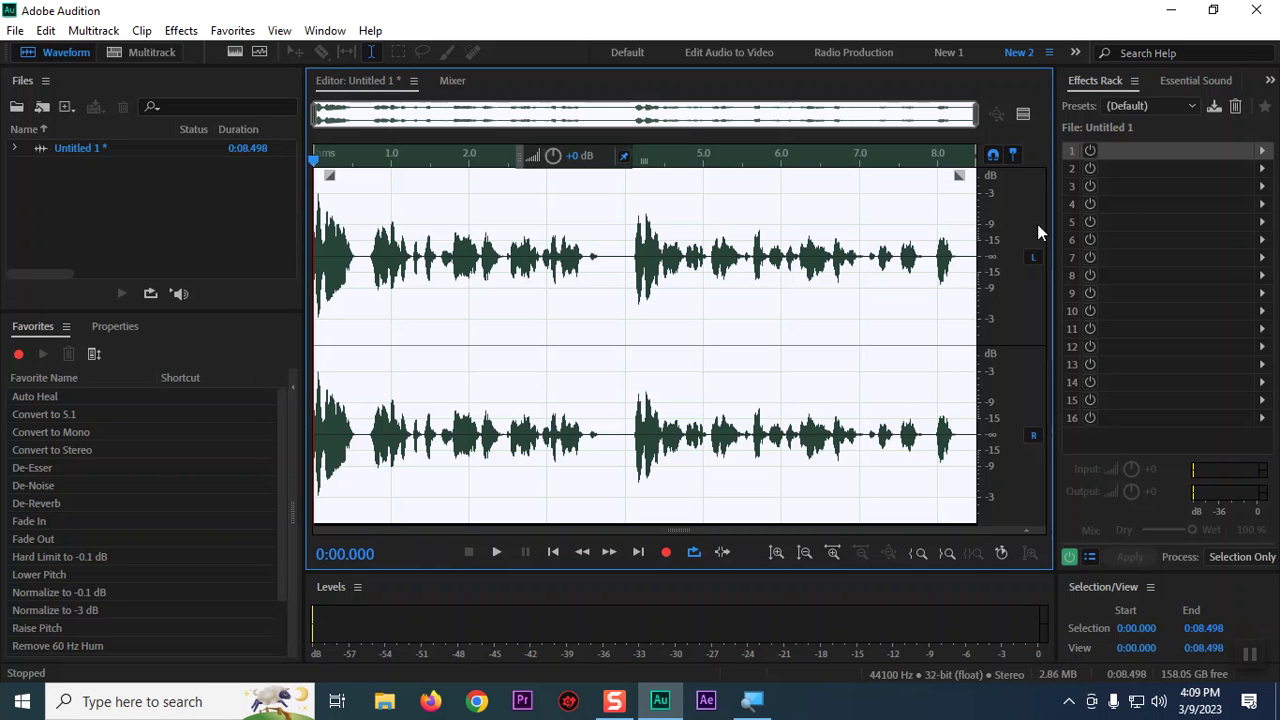
pyautogui.click(1262, 150)
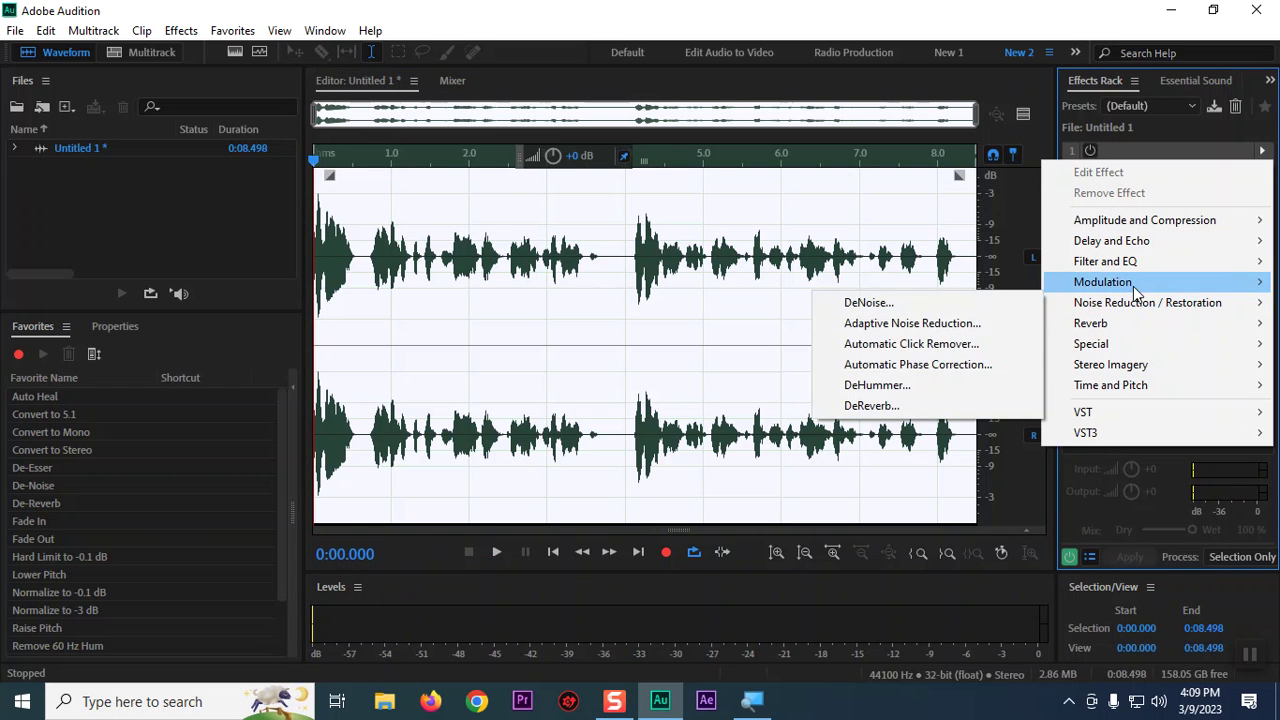
pyautogui.moveTo(1141, 273)
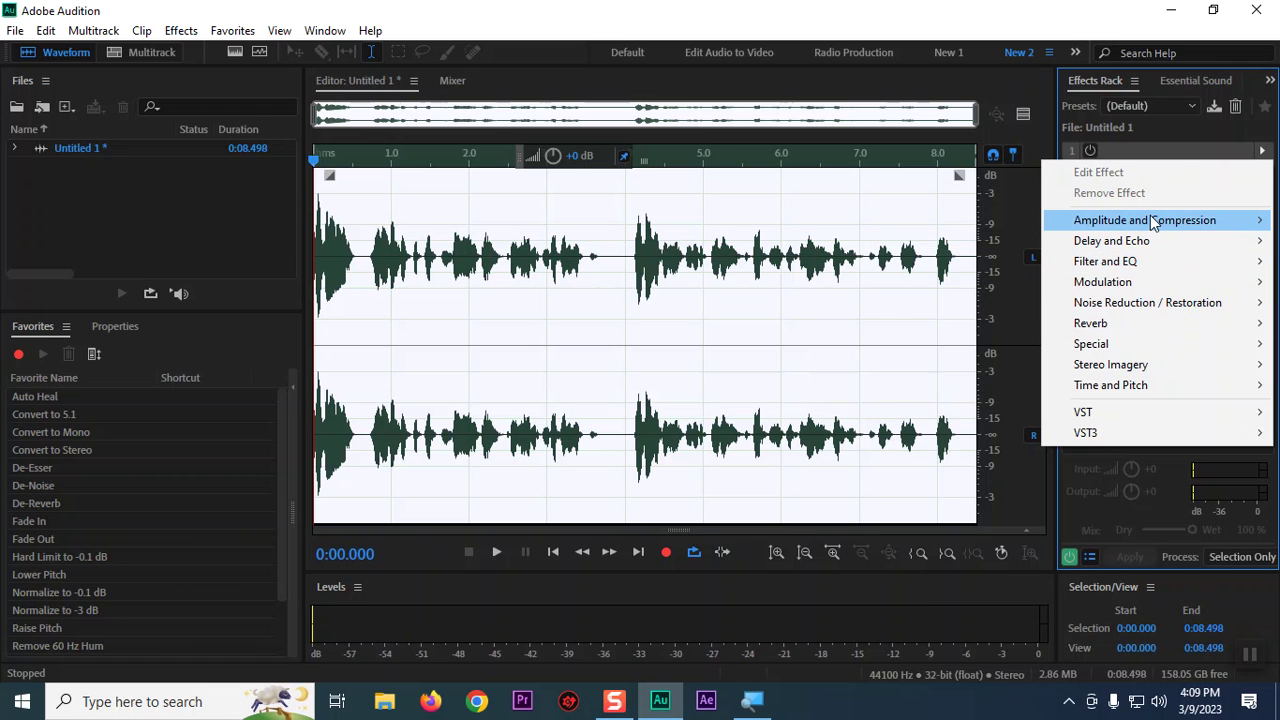
pyautogui.moveTo(1152, 220)
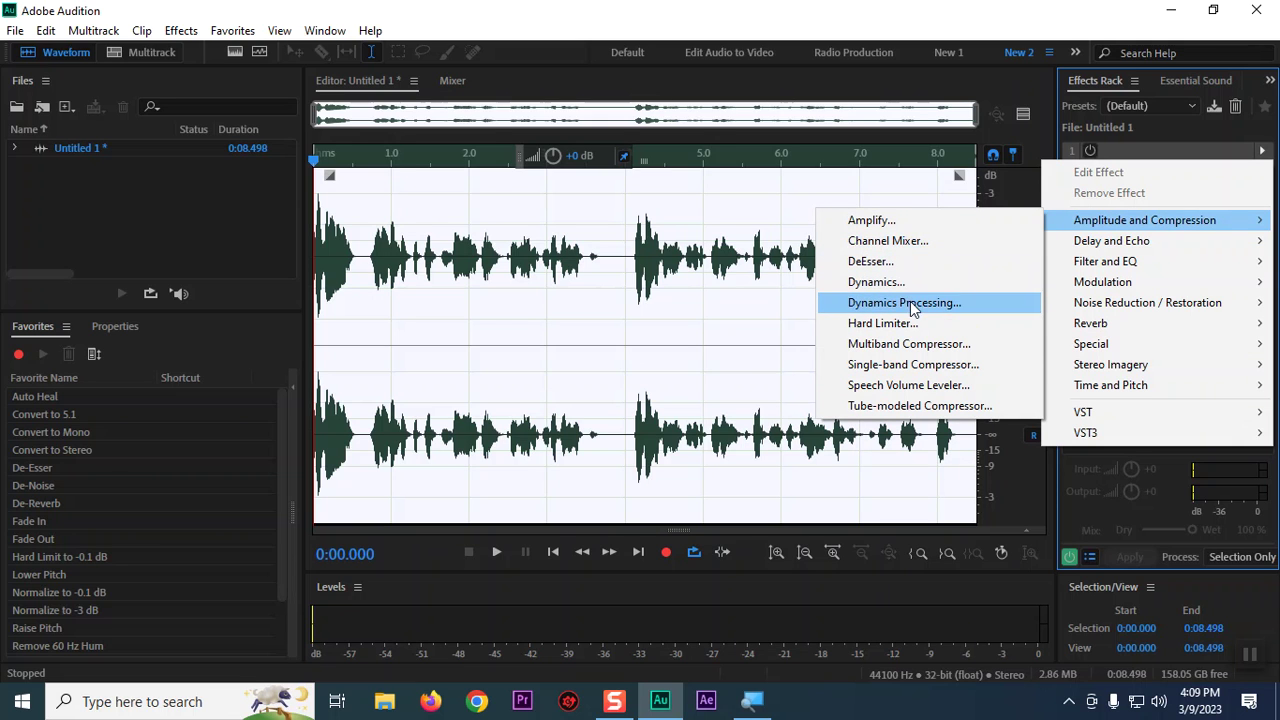
pyautogui.click(963, 377)
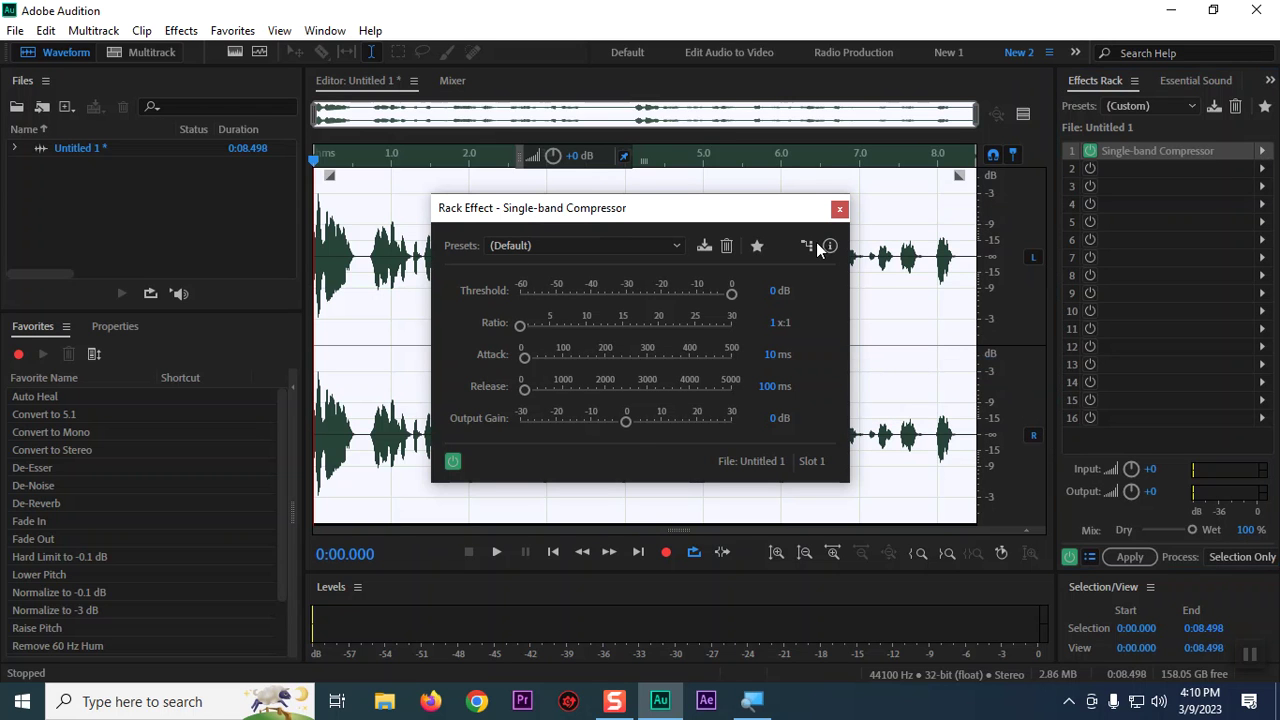
pyautogui.moveTo(628, 212); pyautogui.dragTo(790, 212)
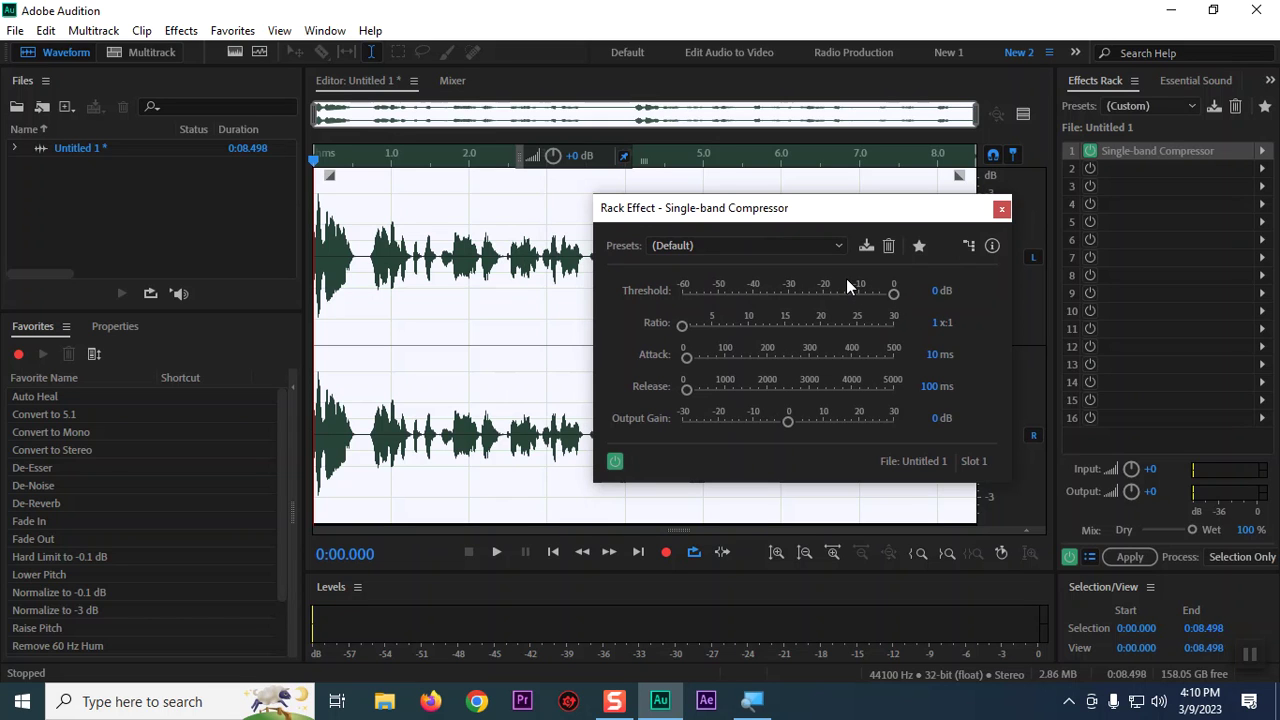
# - Set the compressor's threshold to -10.6 dB while the recording plays, then stop playback
pyautogui.press('space')
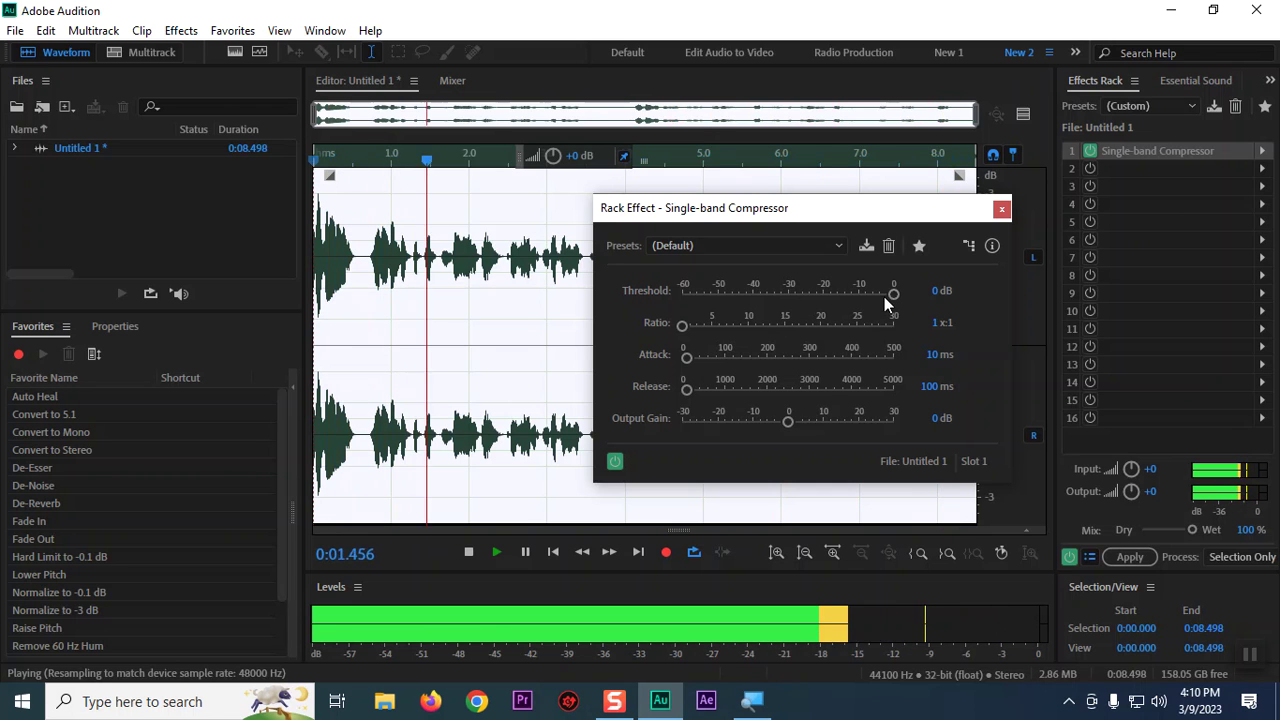
pyautogui.moveTo(891, 296); pyautogui.dragTo(852, 302)
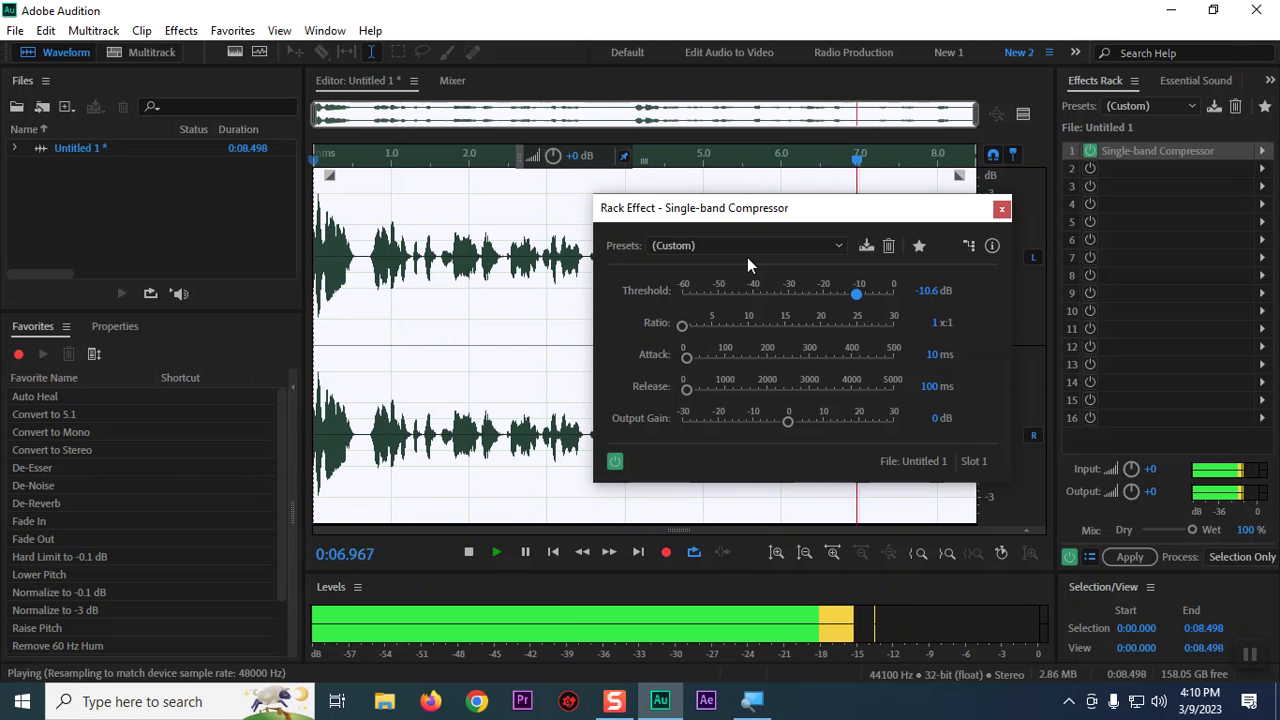
pyautogui.press('space')
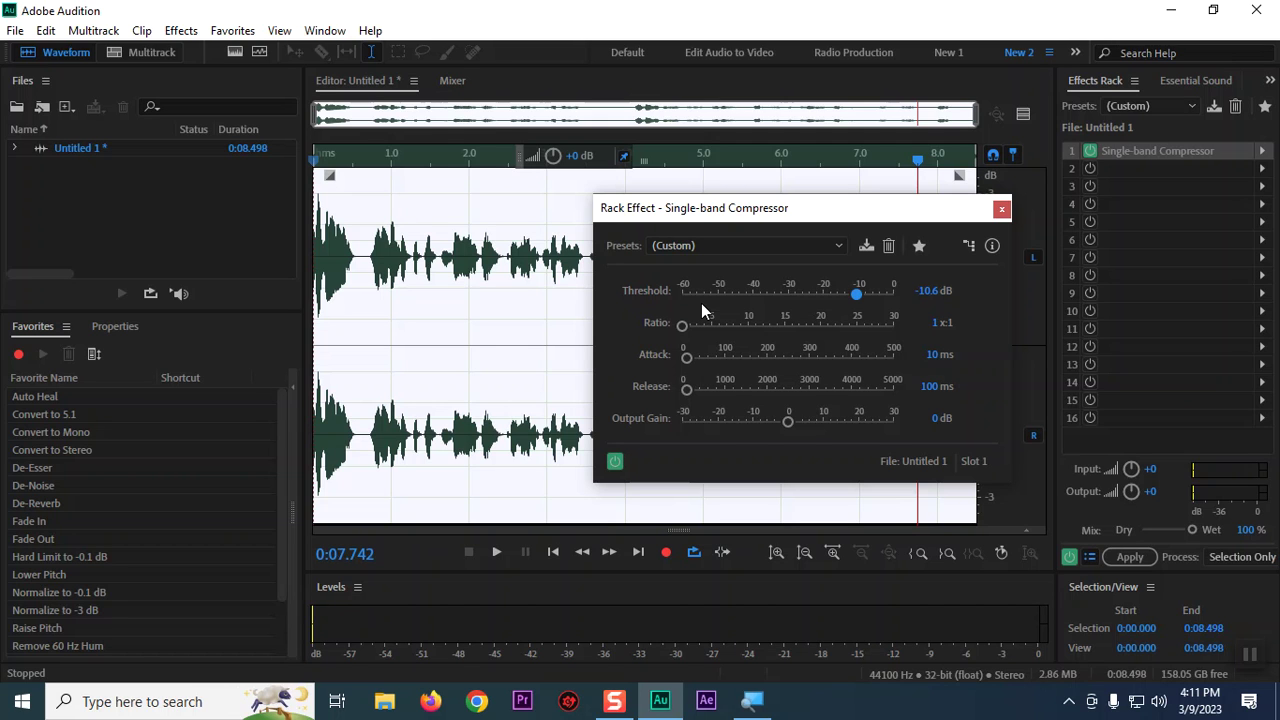
# - Raise the selected recording's overall volume and play it from the start to check the levels
pyautogui.moveTo(584, 158); pyautogui.dragTo(605, 162)
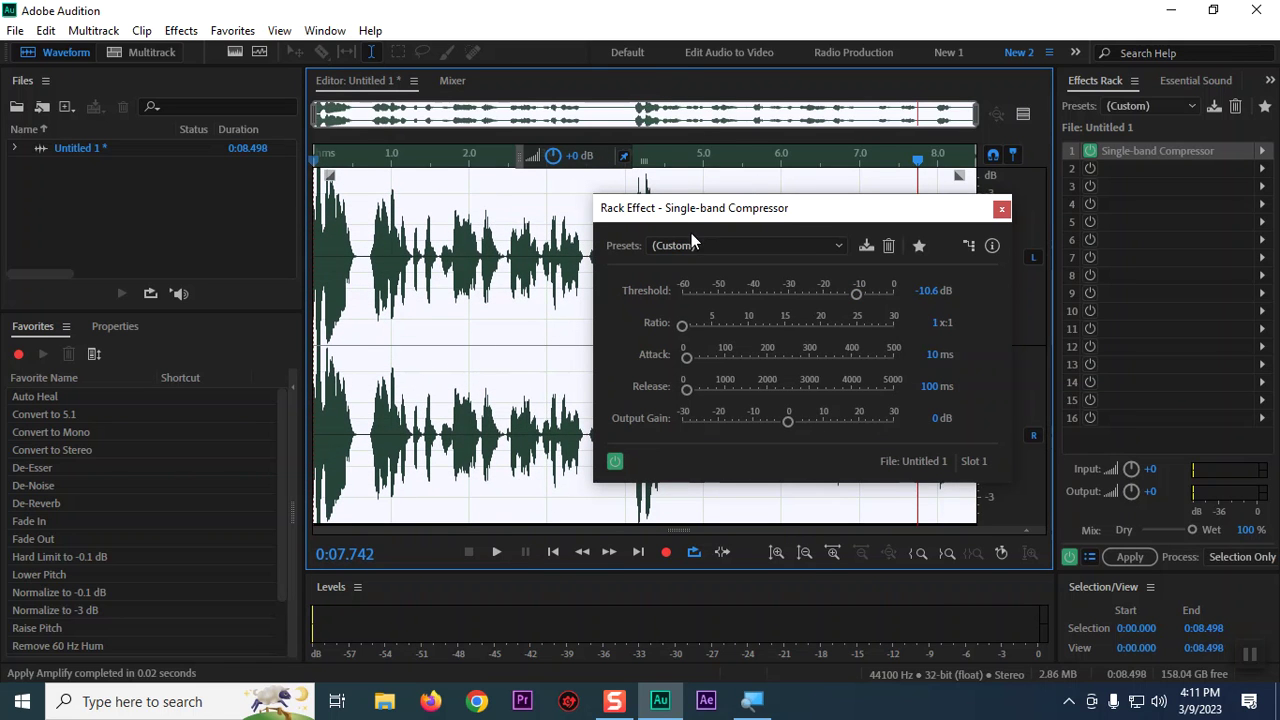
pyautogui.press('space')
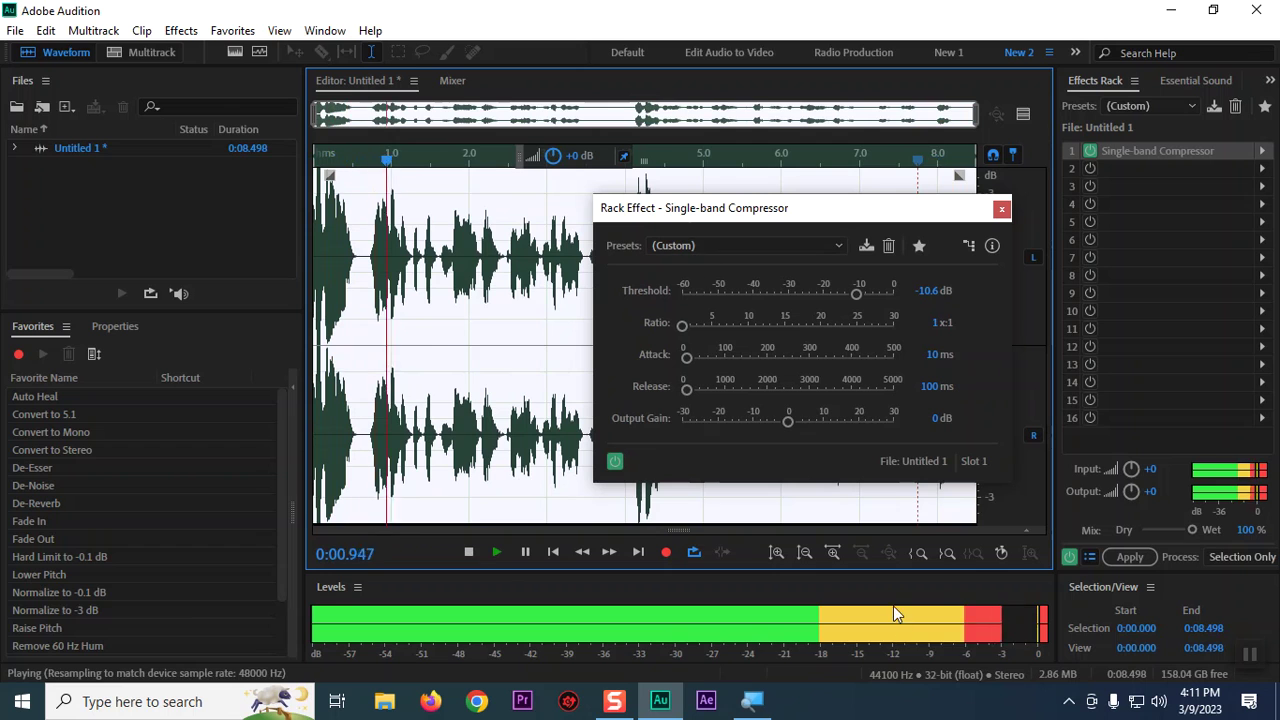
pyautogui.press('space')
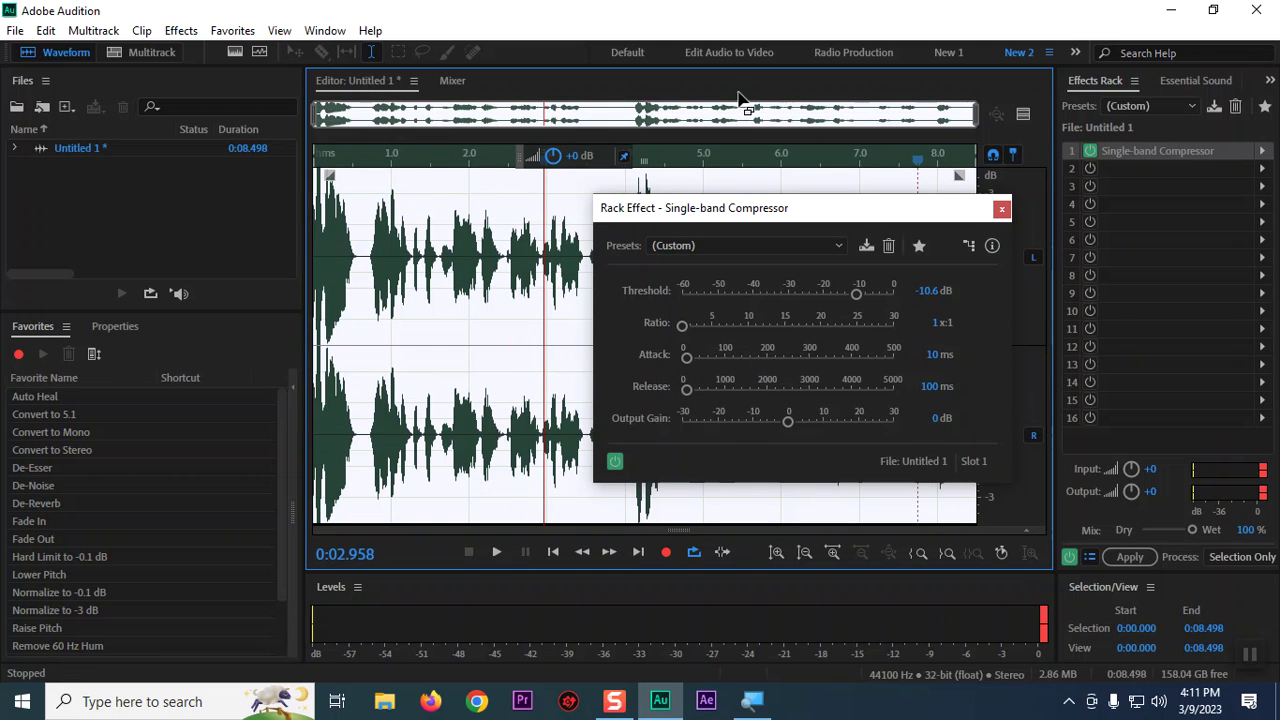
# - Set the Single-band Compressor's threshold to -9 dB, moving its window around to check different parts of the waveform
pyautogui.moveTo(732, 215); pyautogui.dragTo(1099, 215)
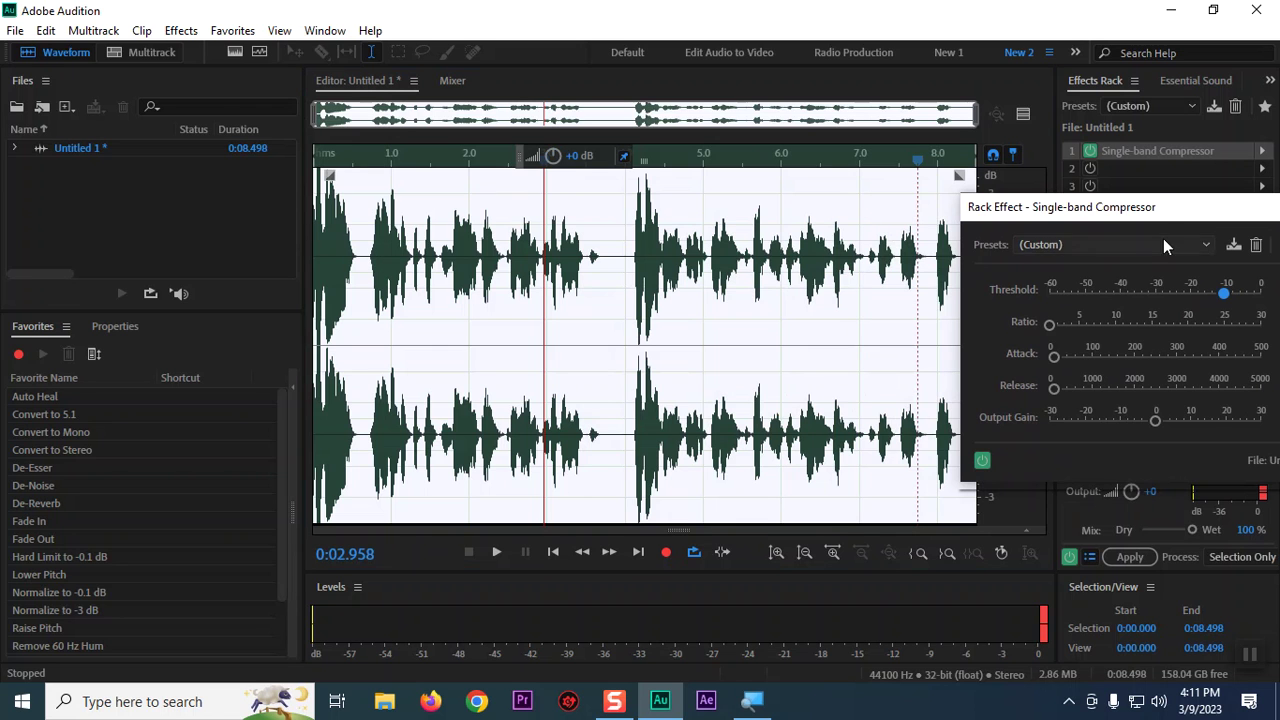
pyautogui.moveTo(1158, 212); pyautogui.dragTo(336, 192)
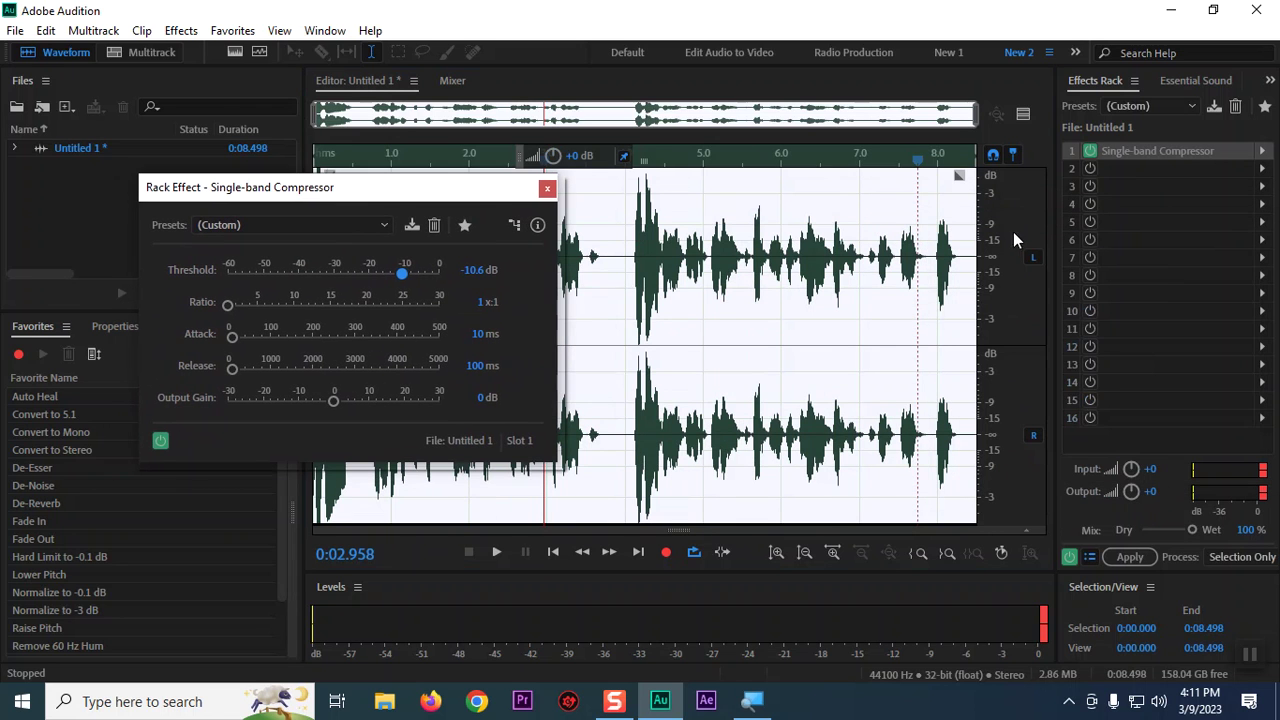
pyautogui.moveTo(430, 192); pyautogui.dragTo(840, 172)
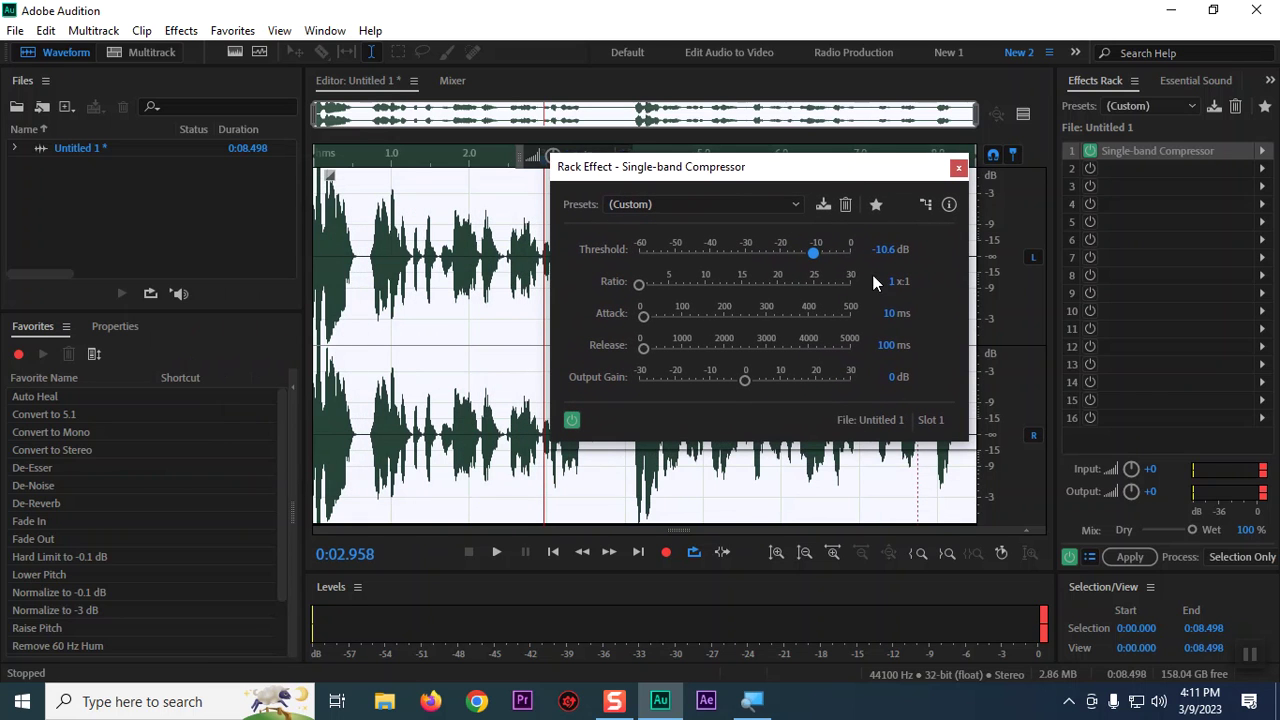
pyautogui.click(886, 250)
pyautogui.write('9')
pyautogui.press('Left')
pyautogui.write('-')
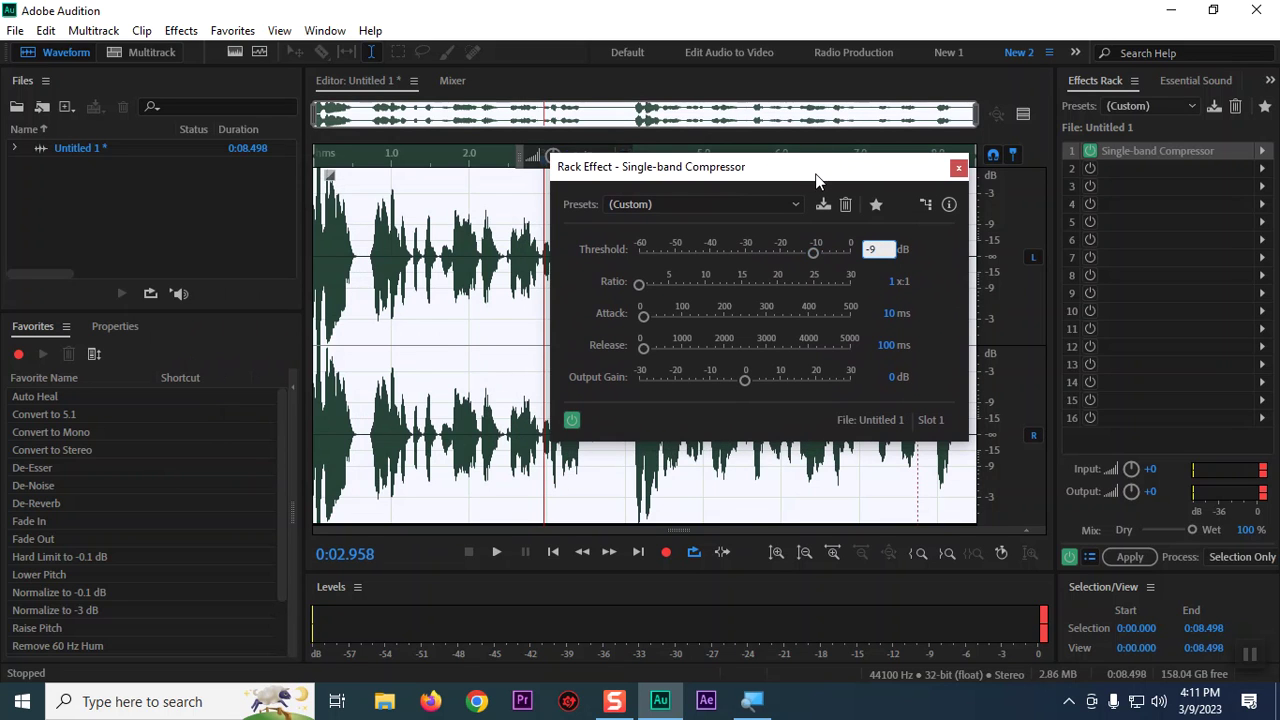
pyautogui.press('Return')
pyautogui.moveTo(720, 167); pyautogui.dragTo(885, 165)
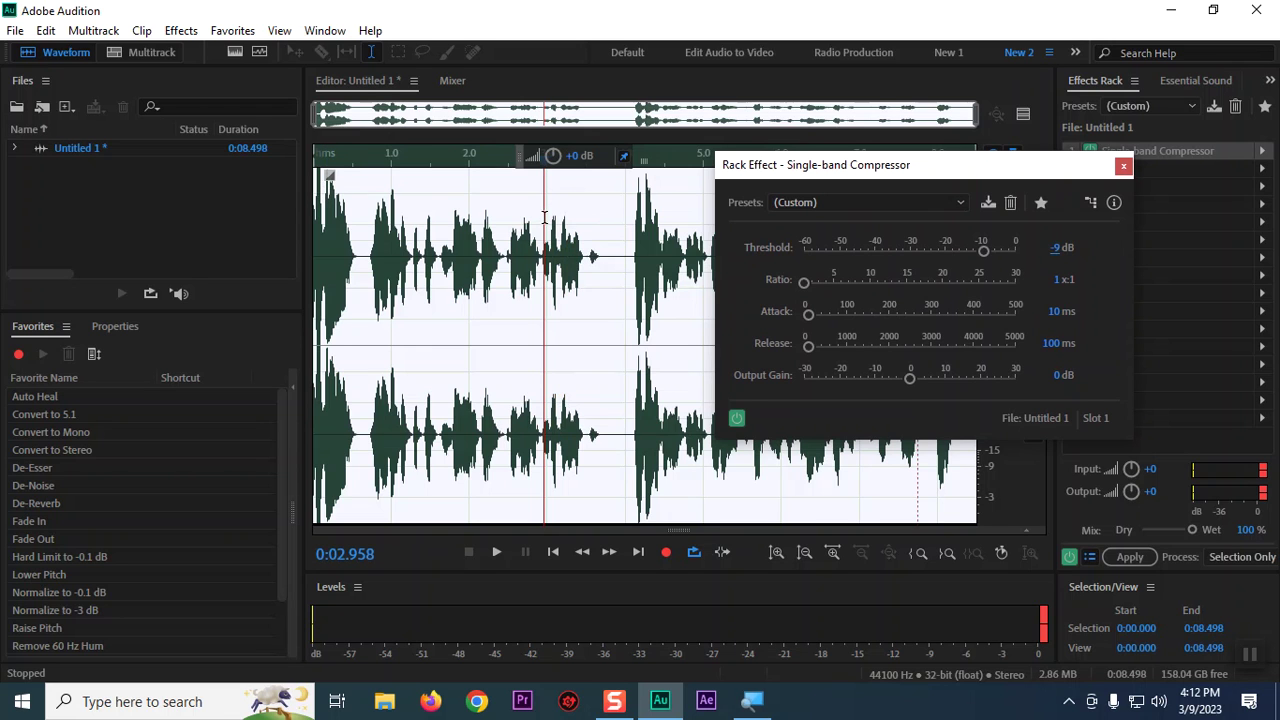
pyautogui.moveTo(957, 166); pyautogui.dragTo(737, 151)
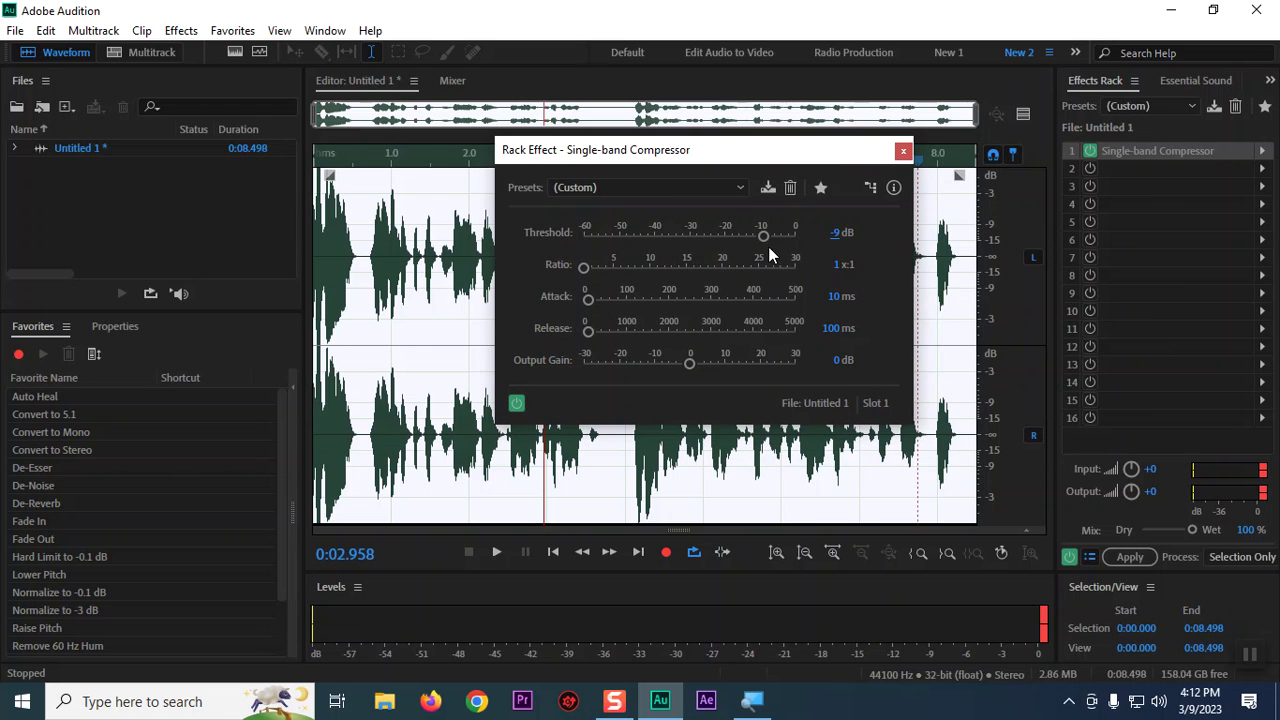
# - Try compressor ratios of 3:1 and 4:1, settling on 3:1
pyautogui.click(830, 268)
pyautogui.write('3')
pyautogui.press('Return')
pyautogui.click(838, 264)
pyautogui.write('4')
pyautogui.press('Return')
pyautogui.click(842, 264)
pyautogui.write('3')
pyautogui.press('Return')
# - Set the compressor's attack to 2 ms and its release to 50 ms
pyautogui.click(834, 296)
pyautogui.write('2')
pyautogui.press('Return')
pyautogui.write('50')
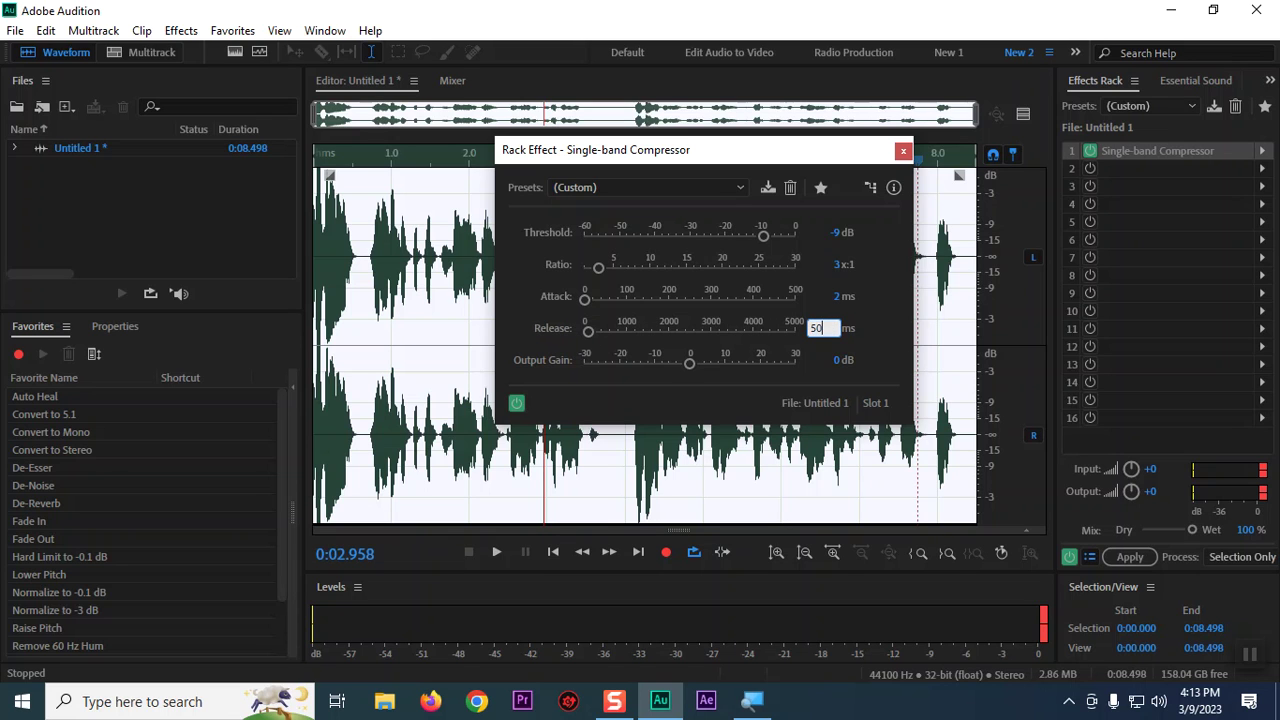
pyautogui.click(897, 332)
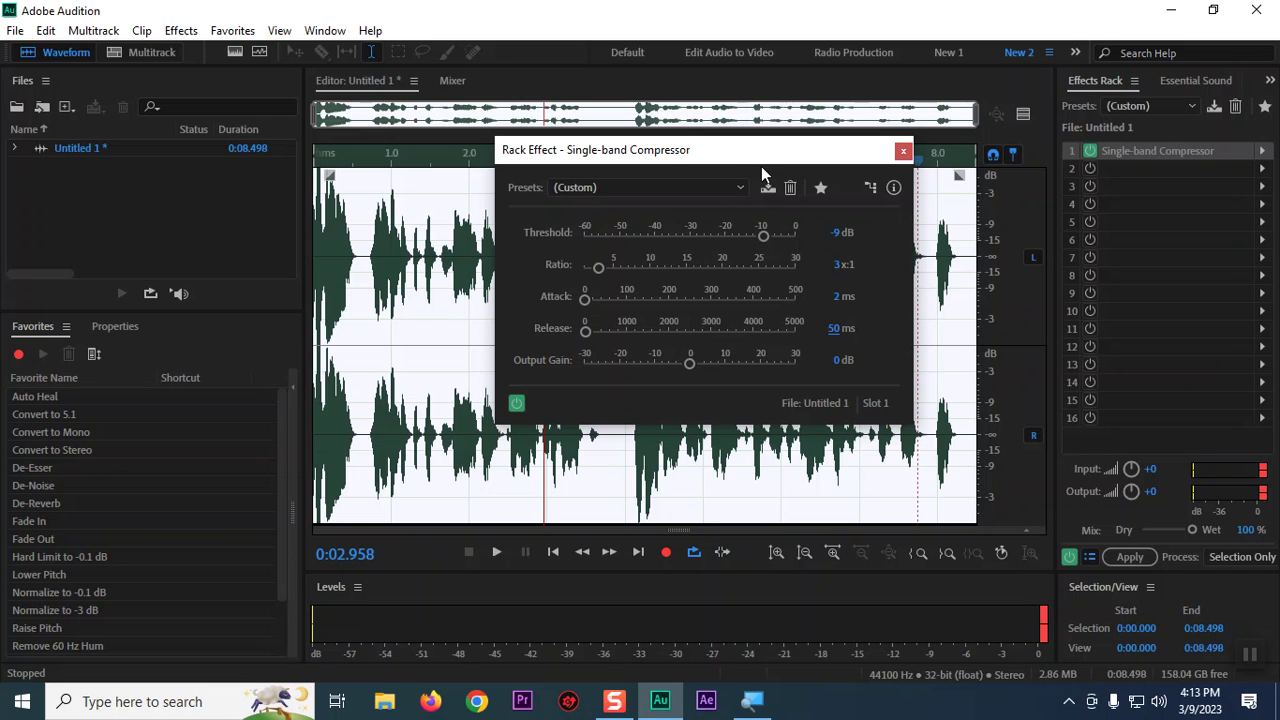
# - Play the recording with the compressor on, bypassed and on again to compare the levels, then stop playback
pyautogui.press('space')
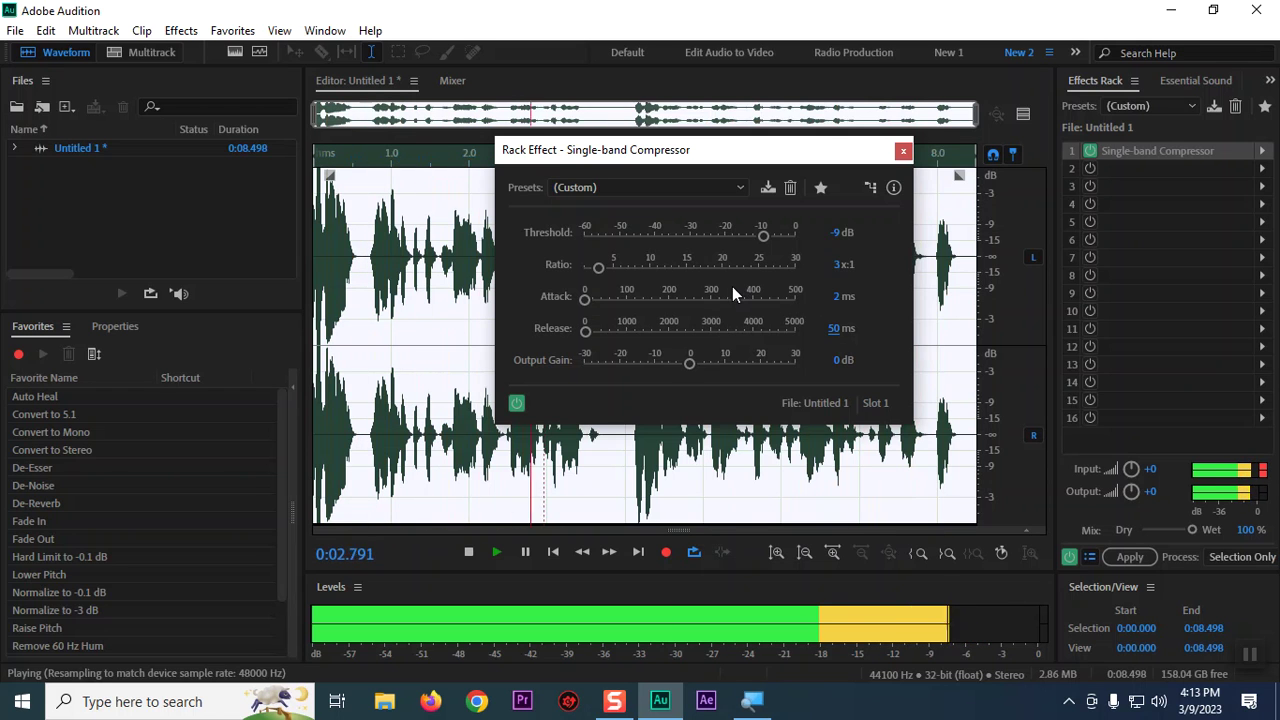
pyautogui.press('space')
pyautogui.click(522, 405)
pyautogui.press('space')
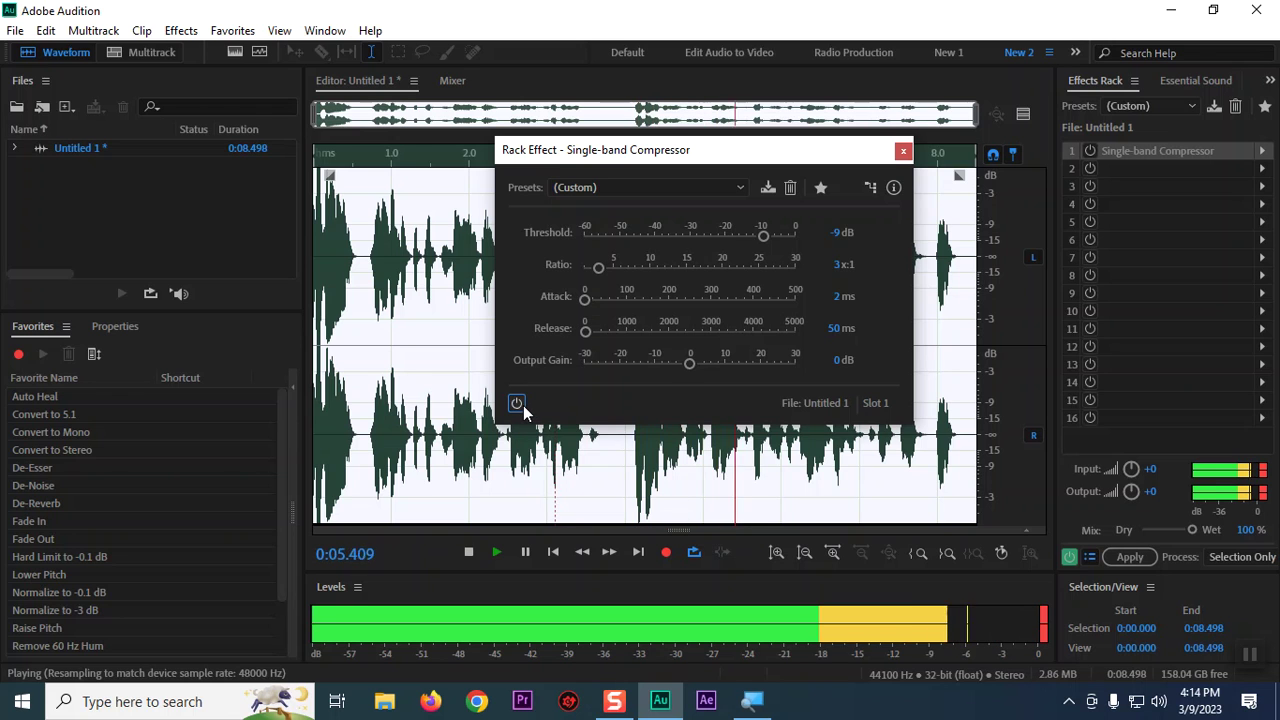
pyautogui.click(517, 405)
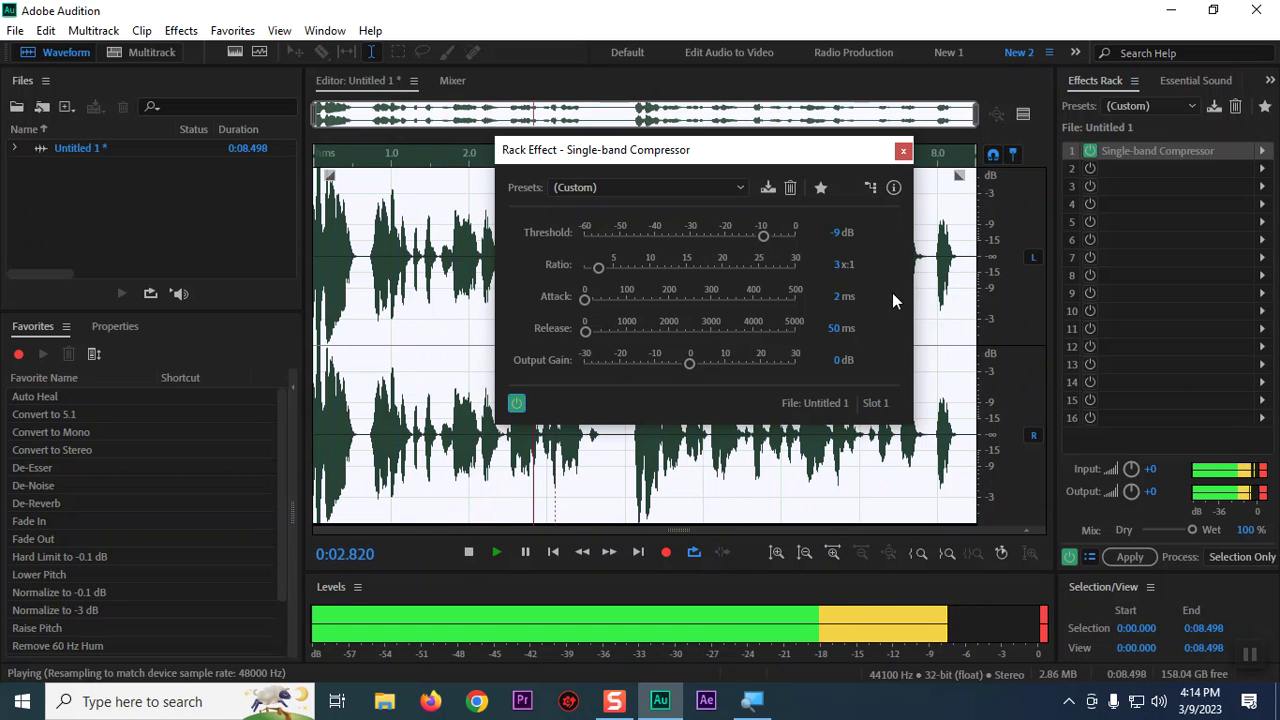
pyautogui.press('space')
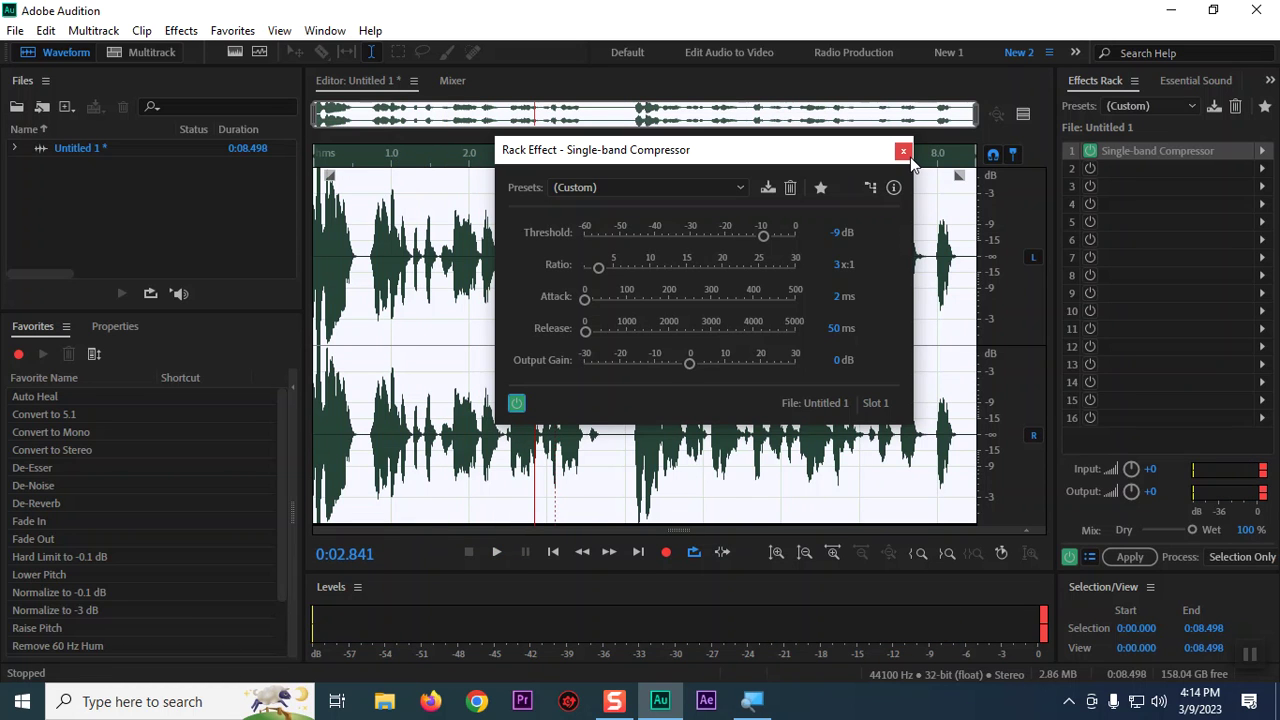
# - Close the compressor settings, apply the rack to the recording and play the compressed audio from near its start
pyautogui.click(904, 151)
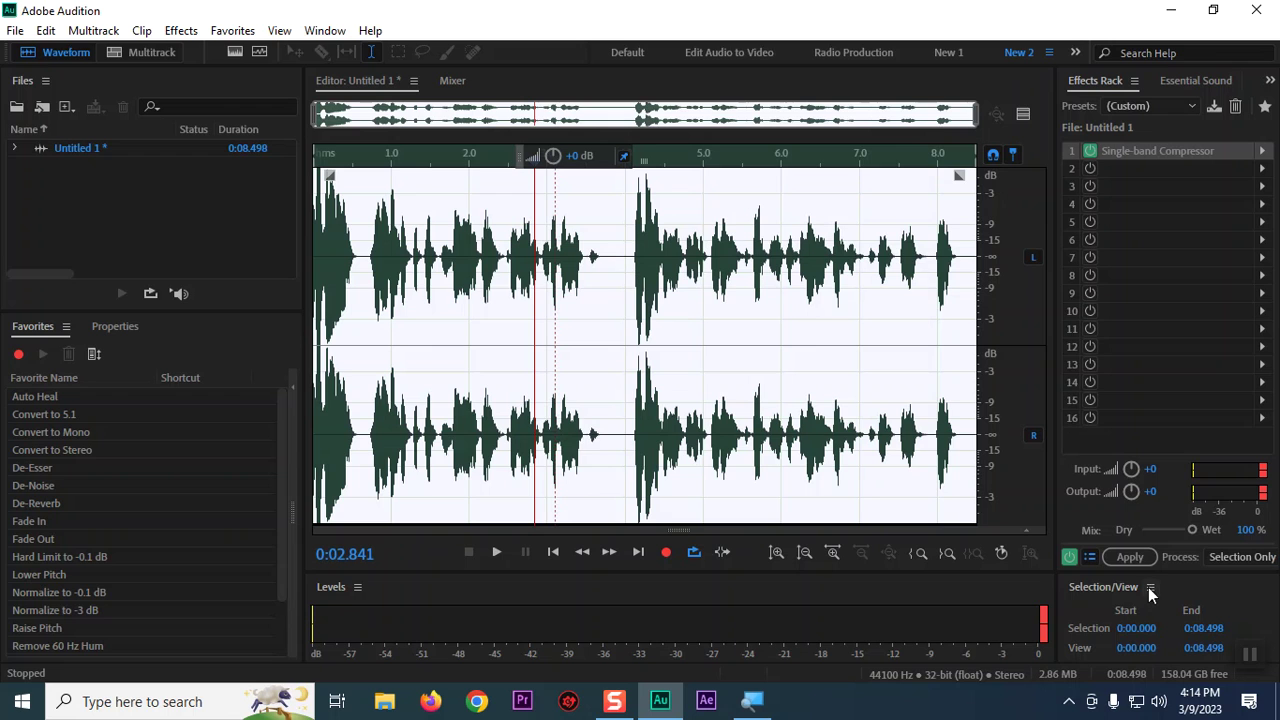
pyautogui.click(1136, 557)
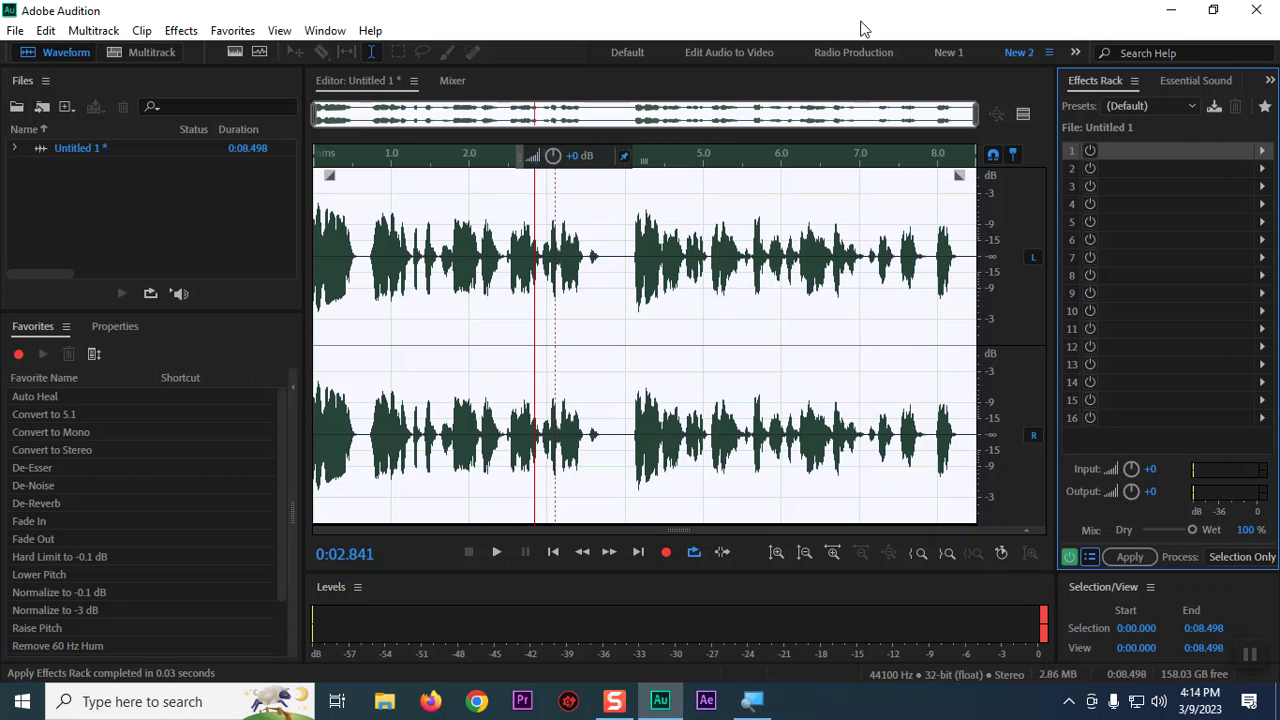
pyautogui.click(341, 218)
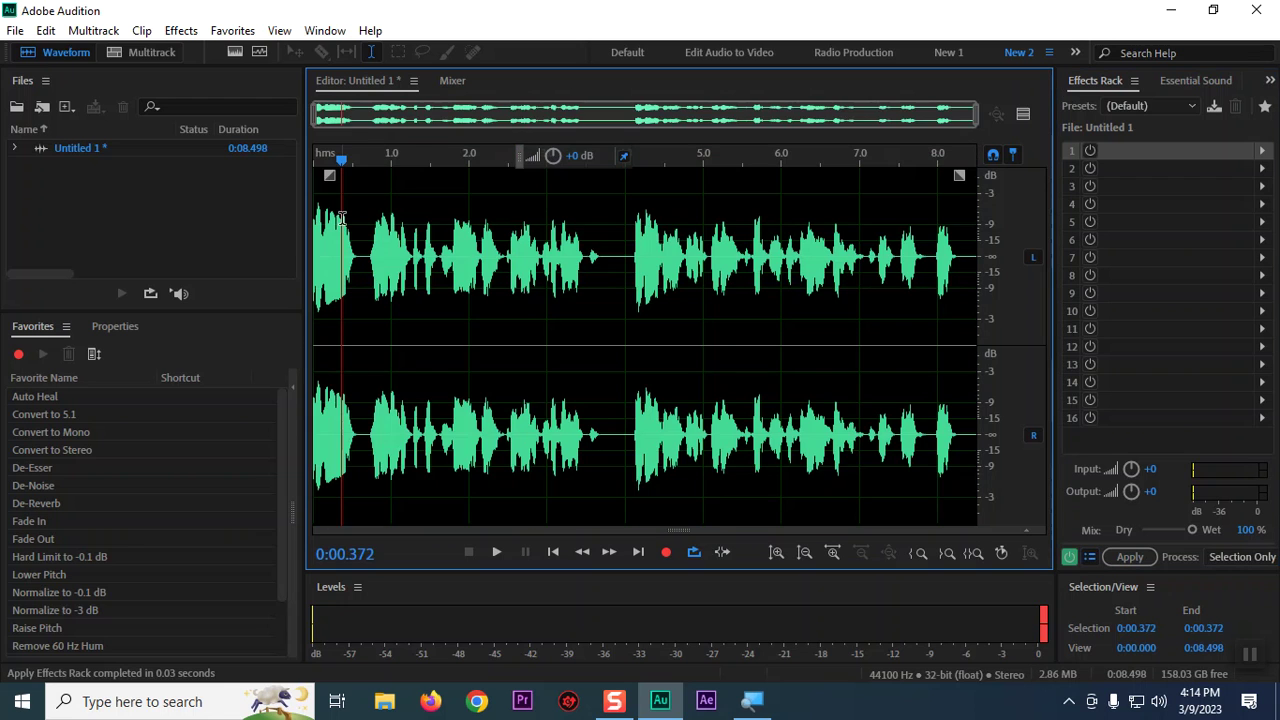
pyautogui.press('space')
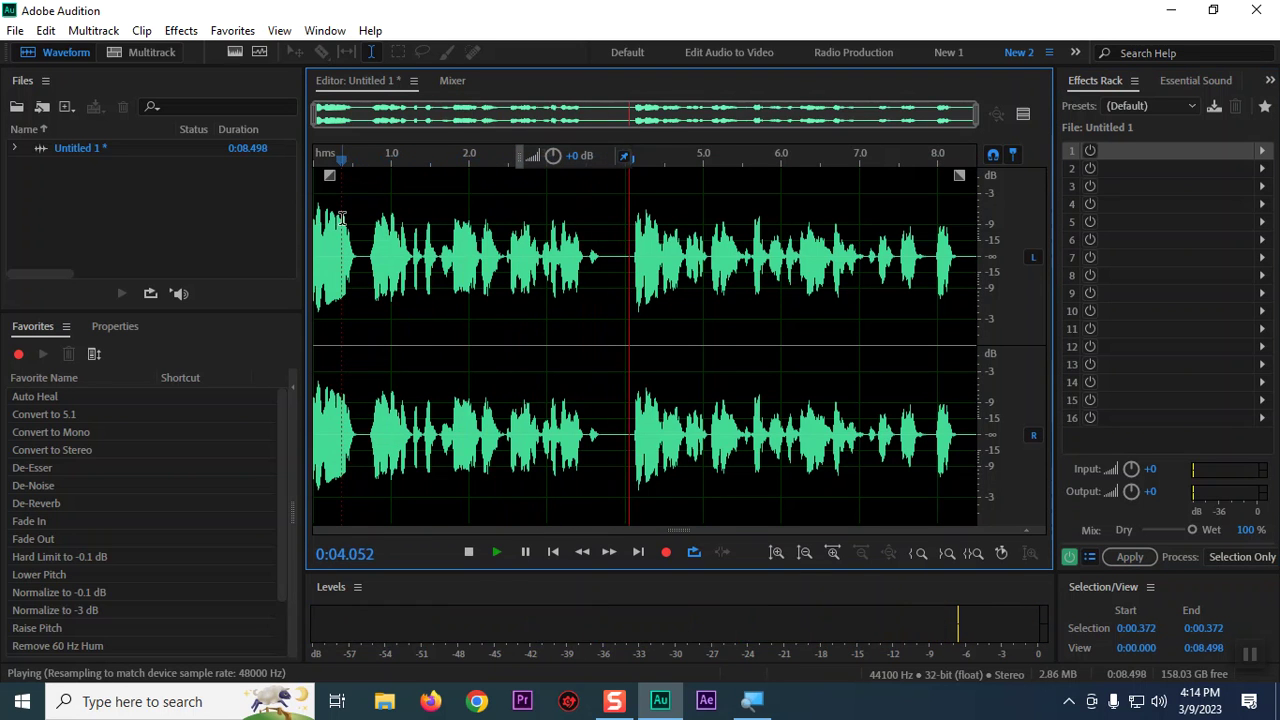
pyautogui.press('space')
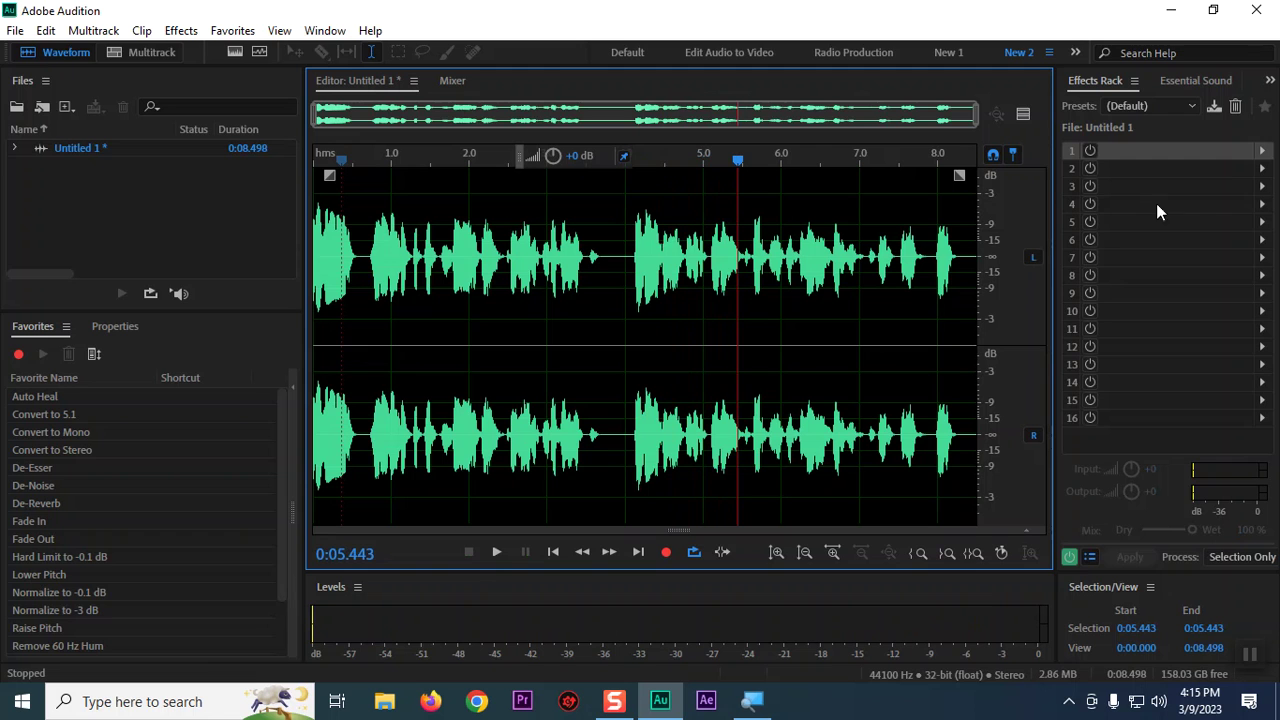
# - Add a Hard Limiter to rack slot 1, lower its maximum amplitude to -13.7 dB and play the recording
pyautogui.click(1263, 154)
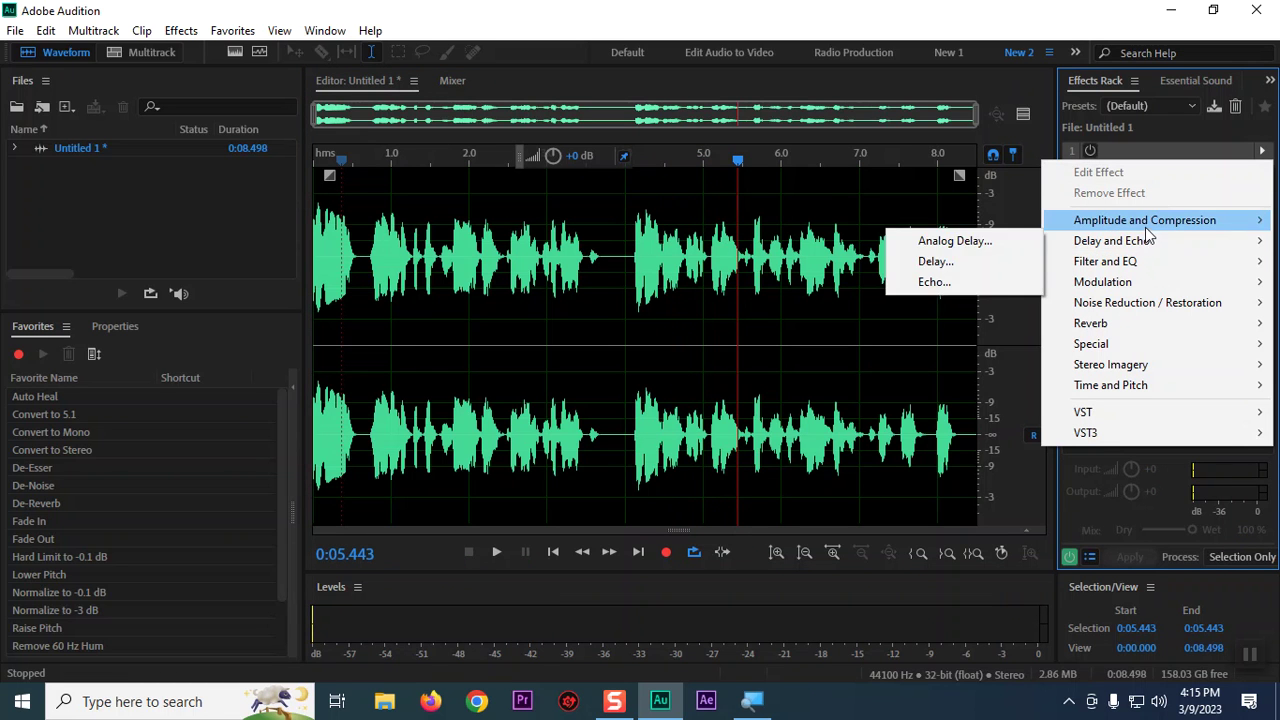
pyautogui.moveTo(1145, 222)
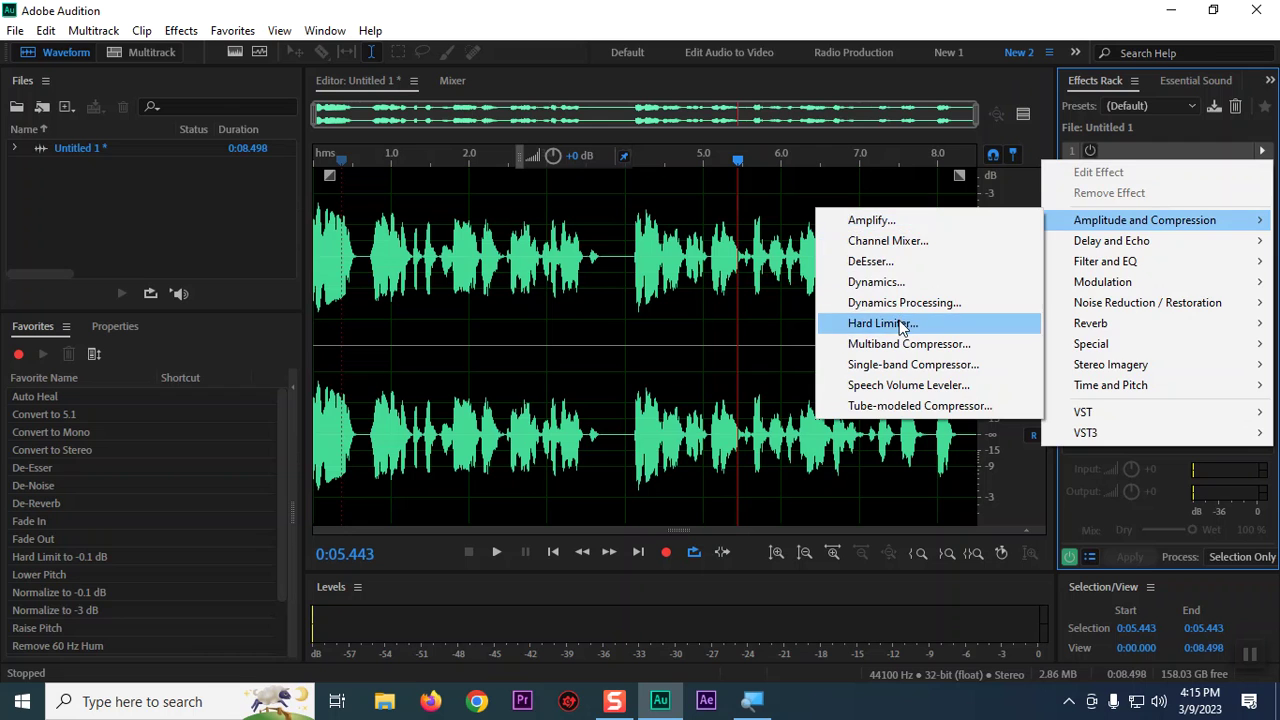
pyautogui.click(897, 323)
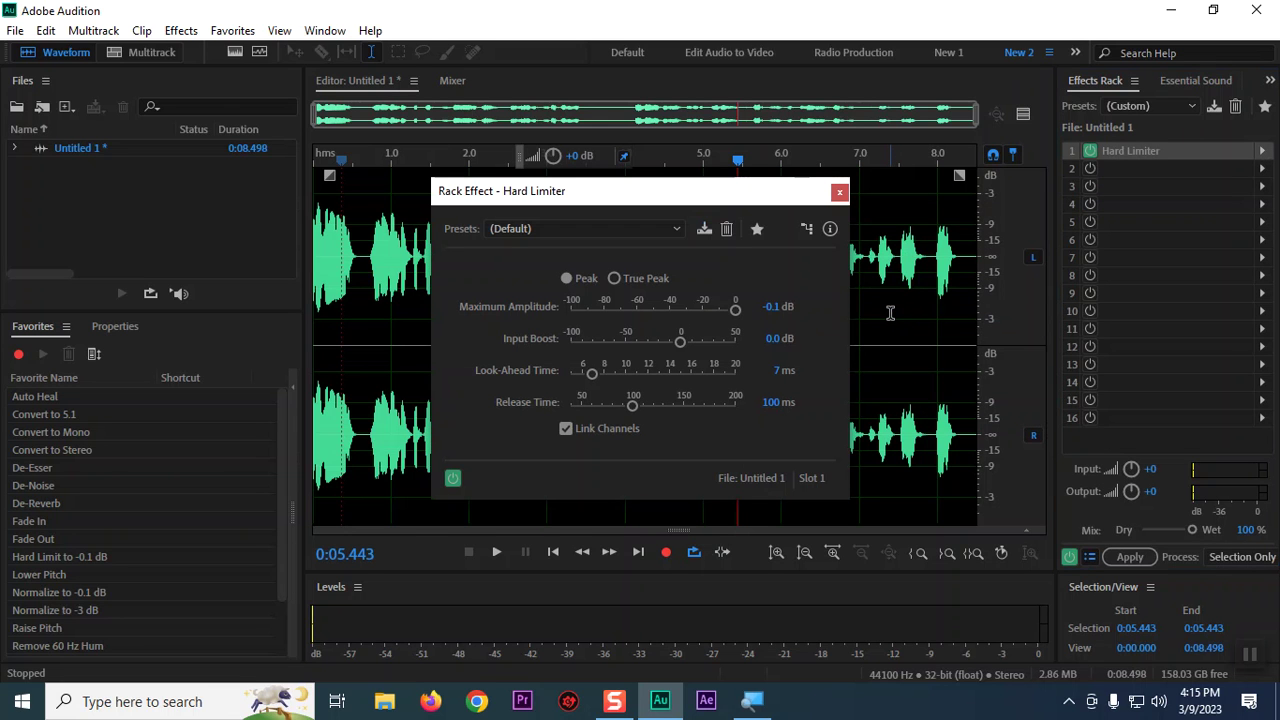
pyautogui.moveTo(738, 310); pyautogui.dragTo(712, 310)
pyautogui.press('space')
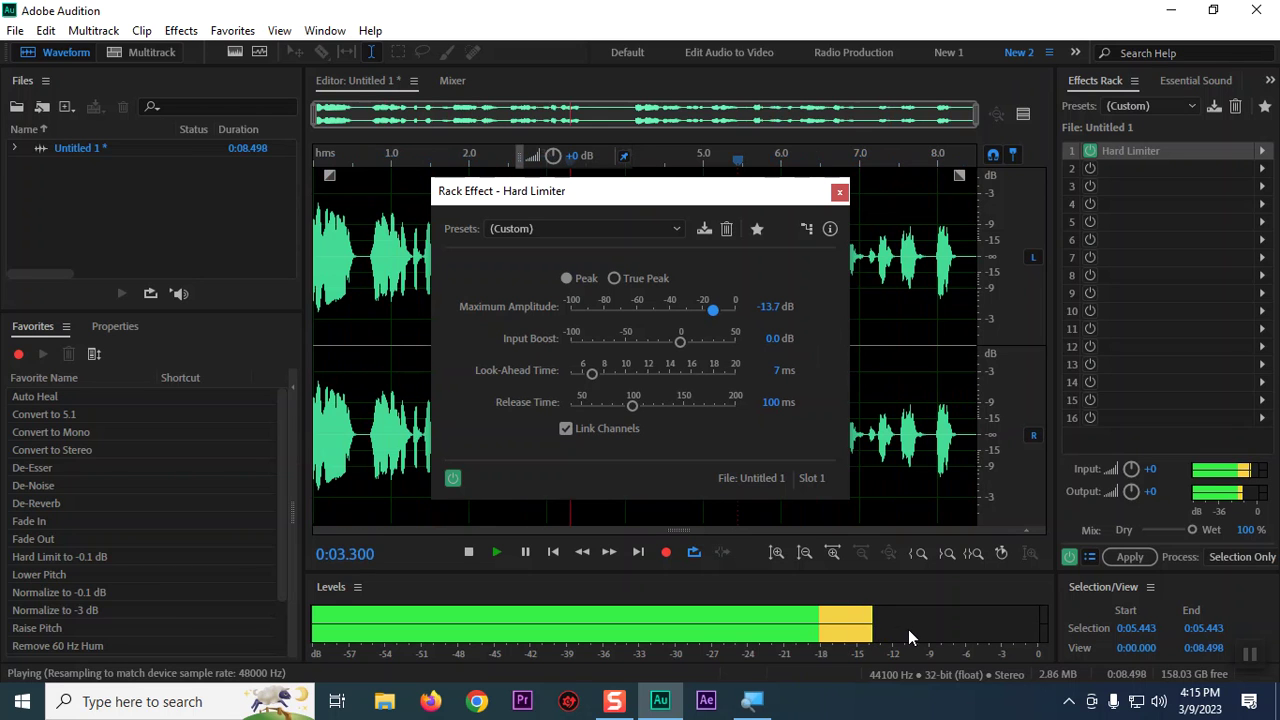
# - Set the limiter's maximum amplitude to -9 dB during playback, check the output level and stop
pyautogui.click(769, 308)
pyautogui.write('0')
pyautogui.press('BackSpace')
pyautogui.write('9')
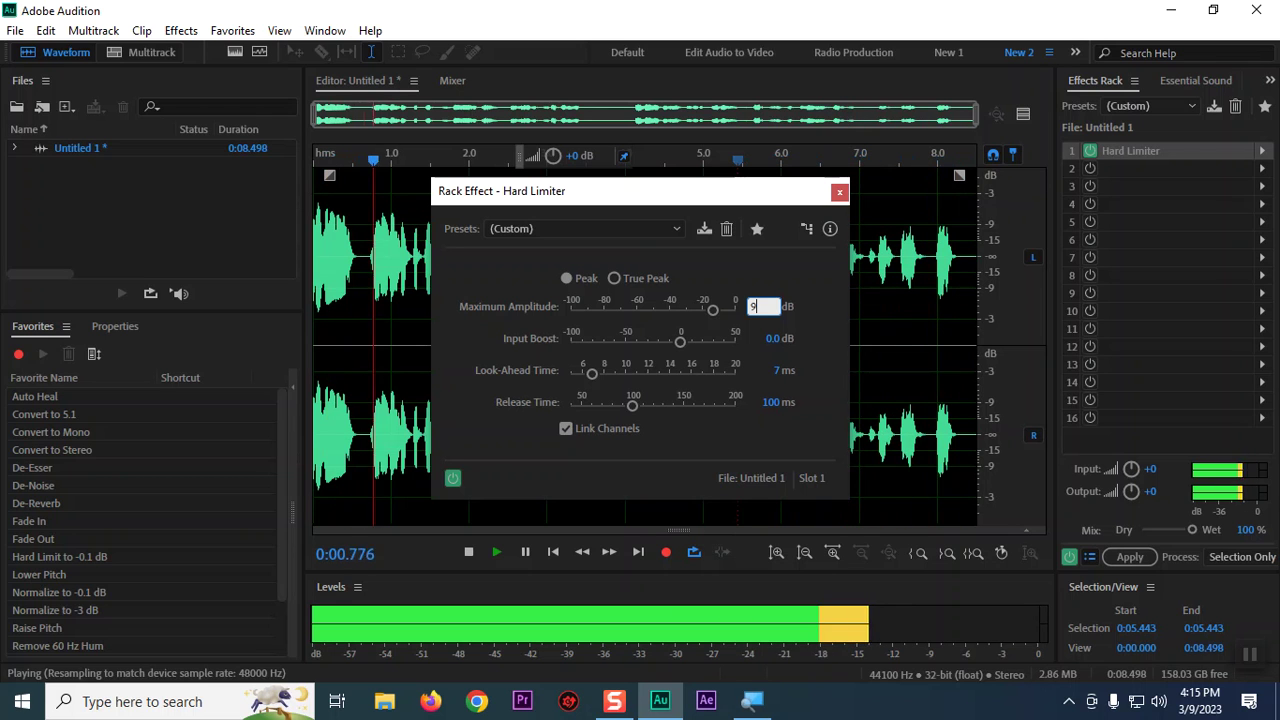
pyautogui.press('Left')
pyautogui.write('-')
pyautogui.click(822, 315)
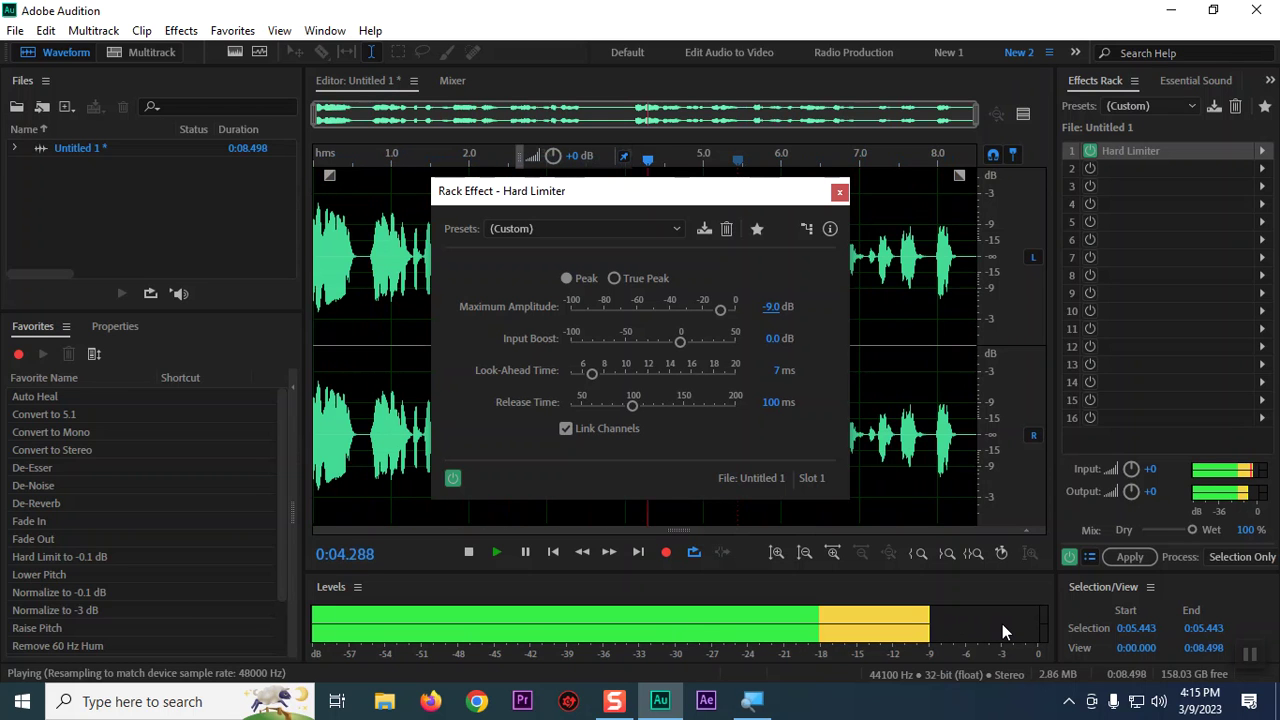
pyautogui.press('space')
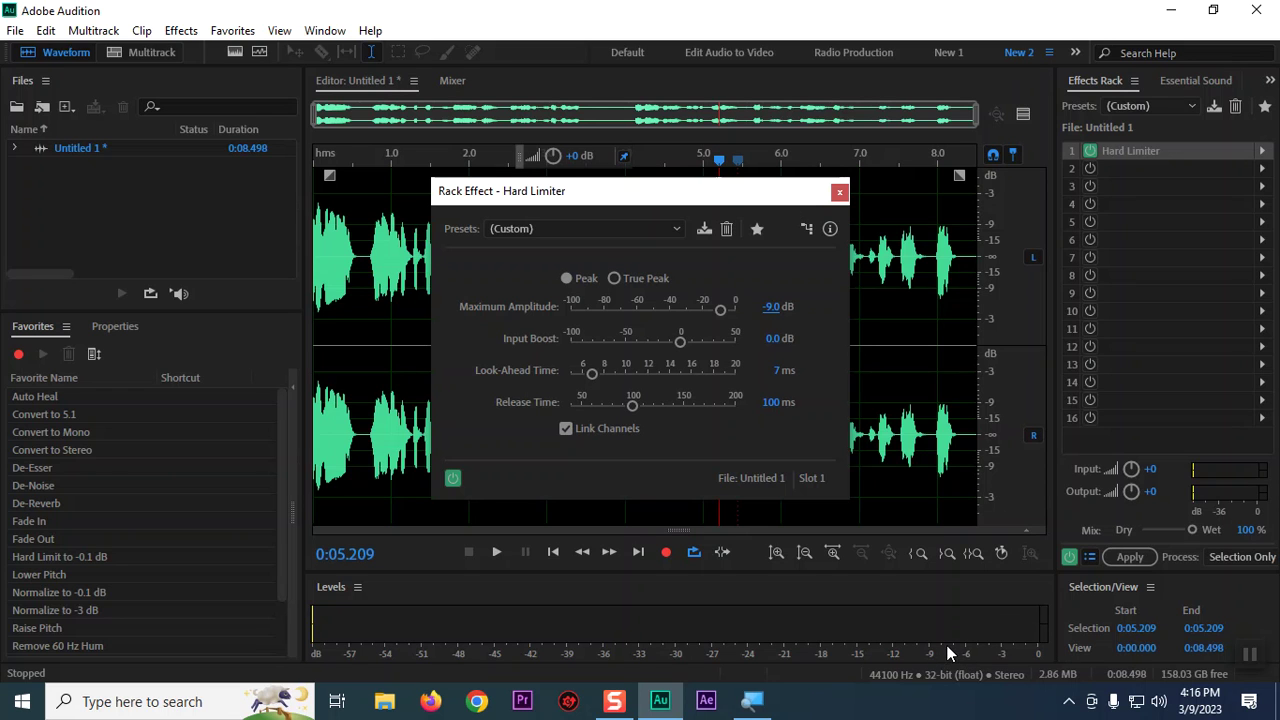
# - Set the limiter's maximum amplitude to -8 dB and play the recording to check the peak level
pyautogui.click(764, 307)
pyautogui.write('-8')
pyautogui.press('Return')
pyautogui.press('space')
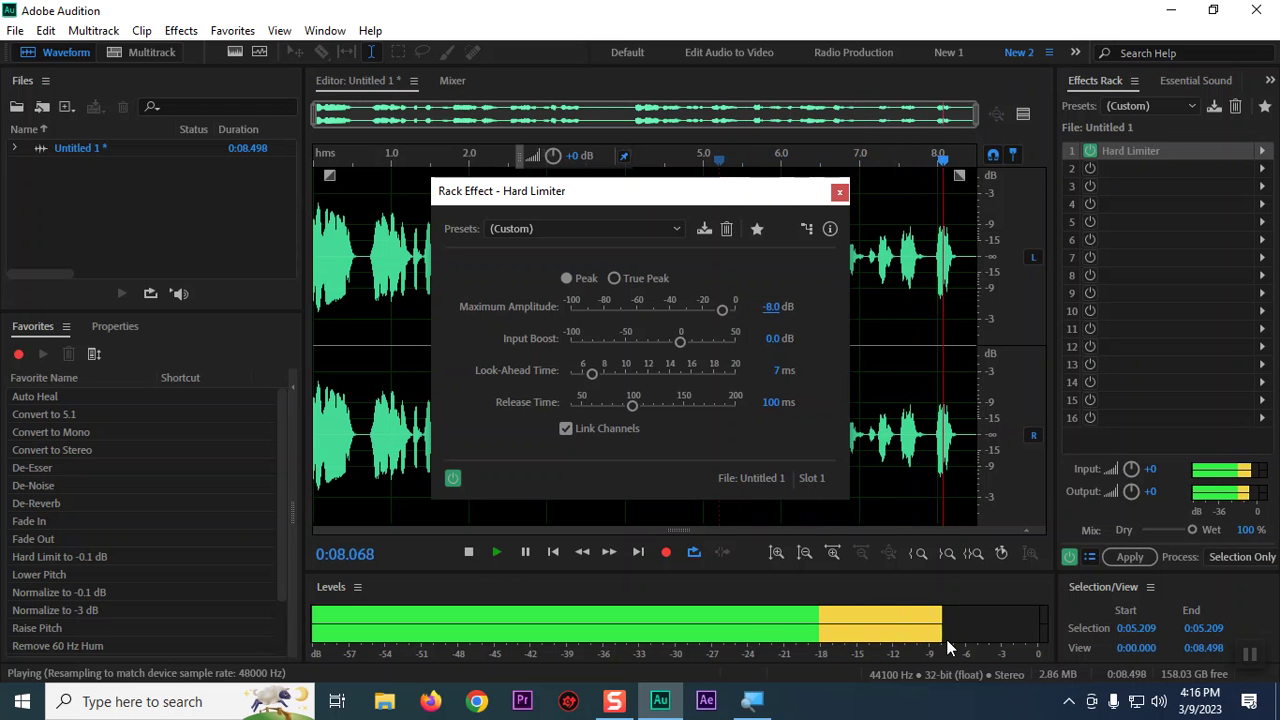
pyautogui.press('space')
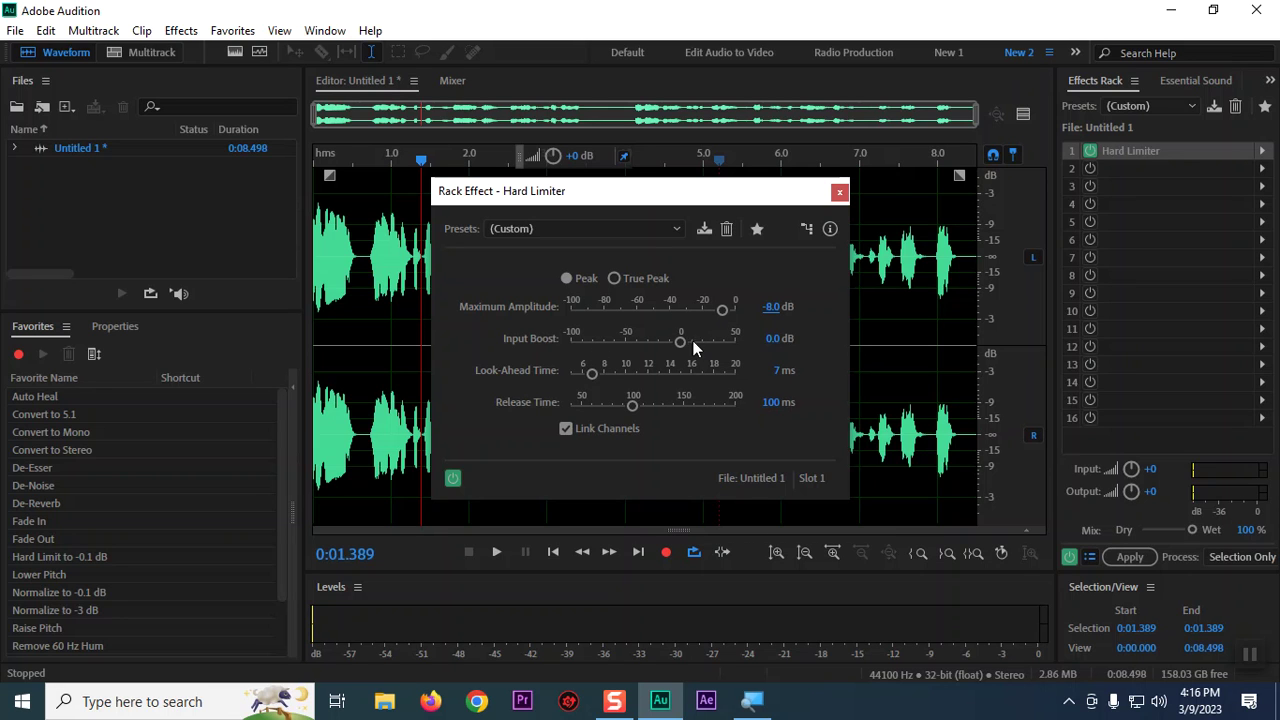
# - Try different input boost amounts on the limiter during playback, leave it at 25.6 dB and stop playback
pyautogui.moveTo(681, 340)
pyautogui.mouseDown()
pyautogui.moveTo(724, 339)
pyautogui.moveTo(683, 348)
pyautogui.mouseUp()
pyautogui.press('space')
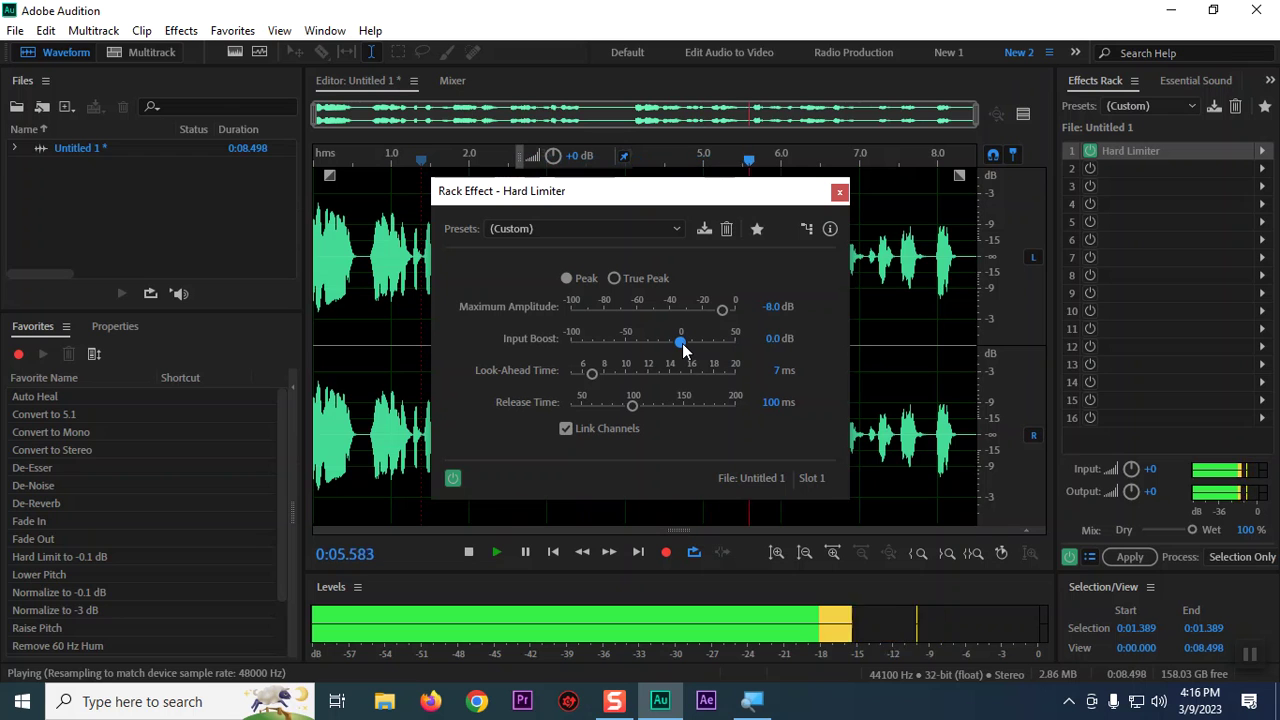
pyautogui.moveTo(683, 348); pyautogui.dragTo(724, 350)
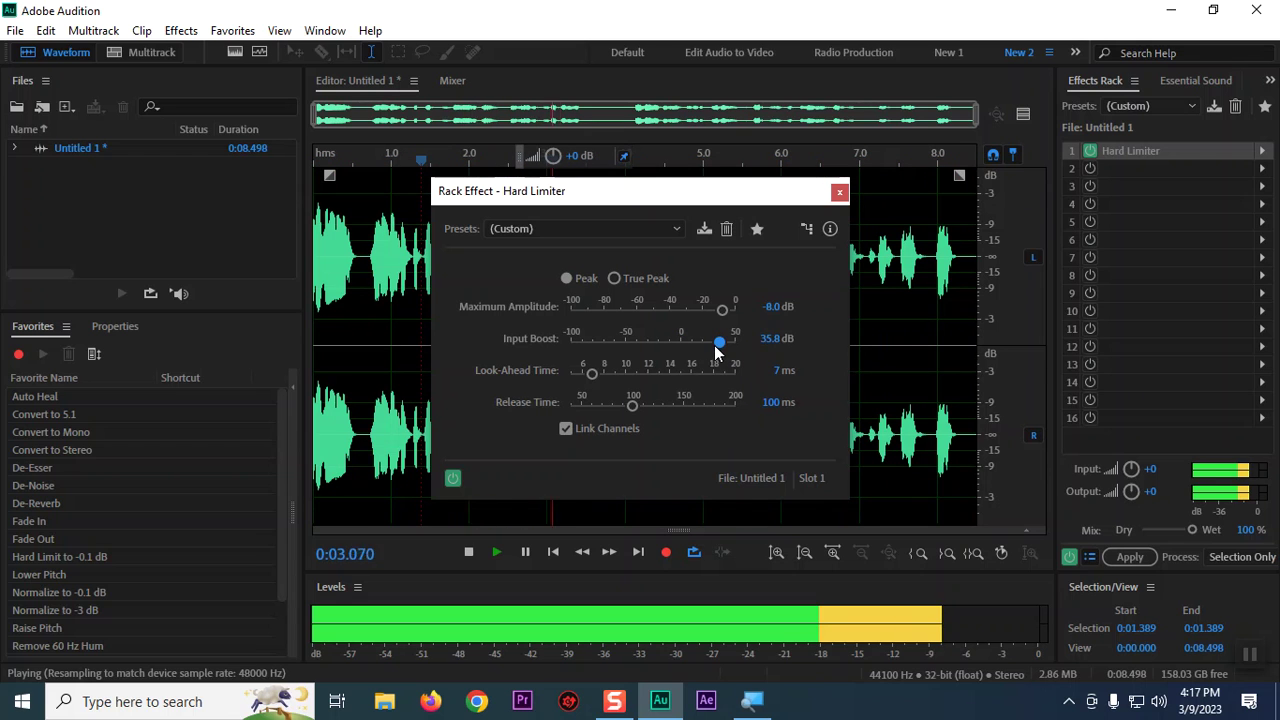
pyautogui.moveTo(717, 346); pyautogui.dragTo(680, 352)
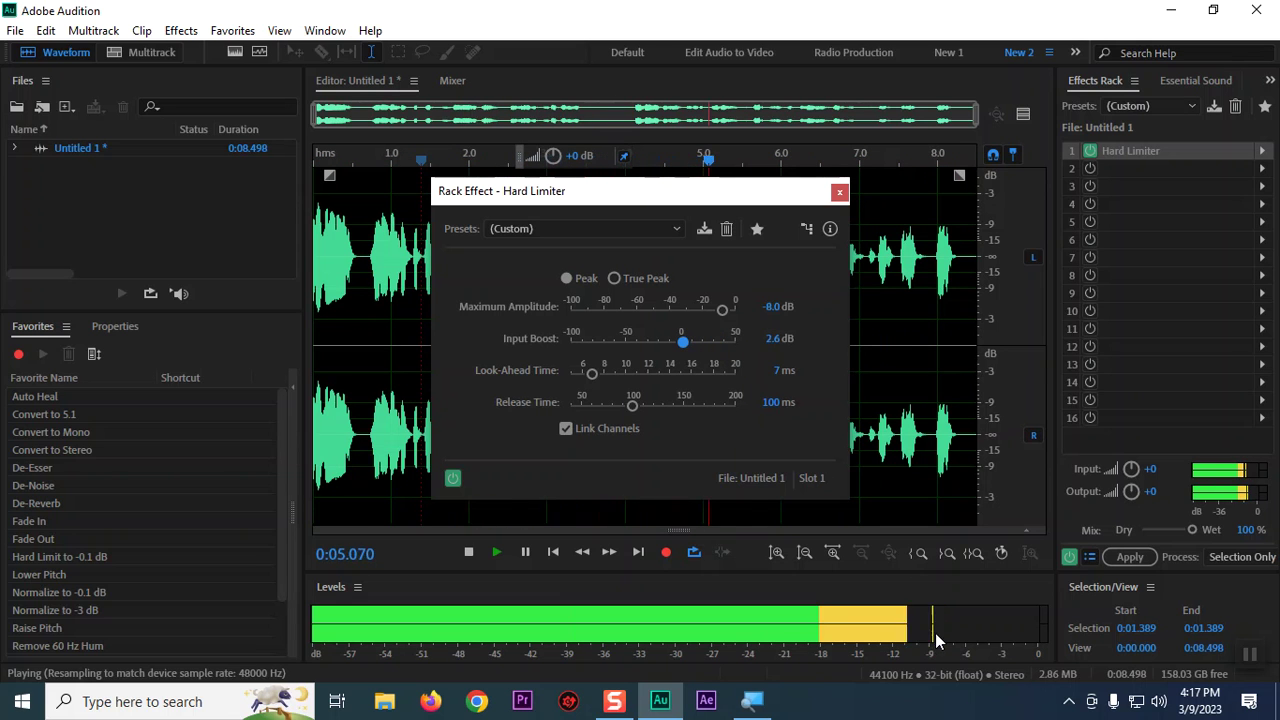
pyautogui.moveTo(683, 342); pyautogui.dragTo(712, 341)
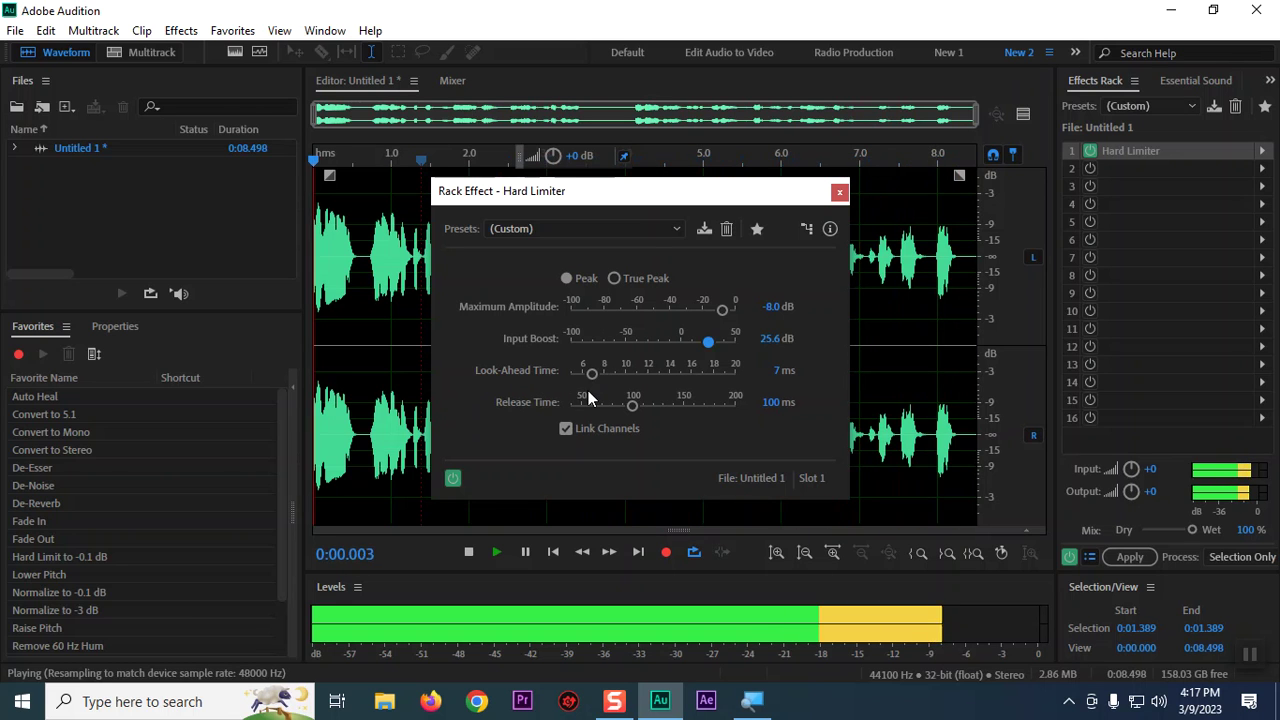
pyautogui.press('space')
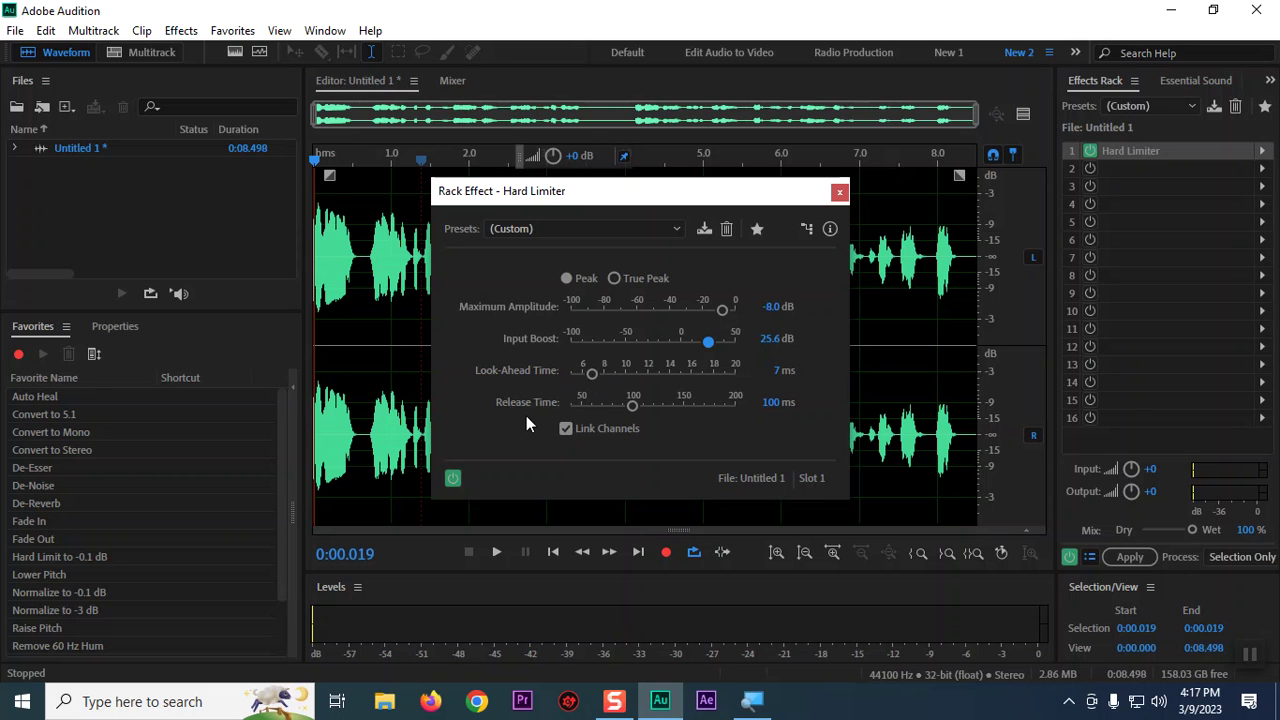
# - Set the limiter's look-ahead time to 5 ms and release time to 50 ms, and briefly play the result
pyautogui.write('2')
pyautogui.moveTo(770, 402); pyautogui.dragTo(783, 401)
pyautogui.click(783, 401)
pyautogui.write('50')
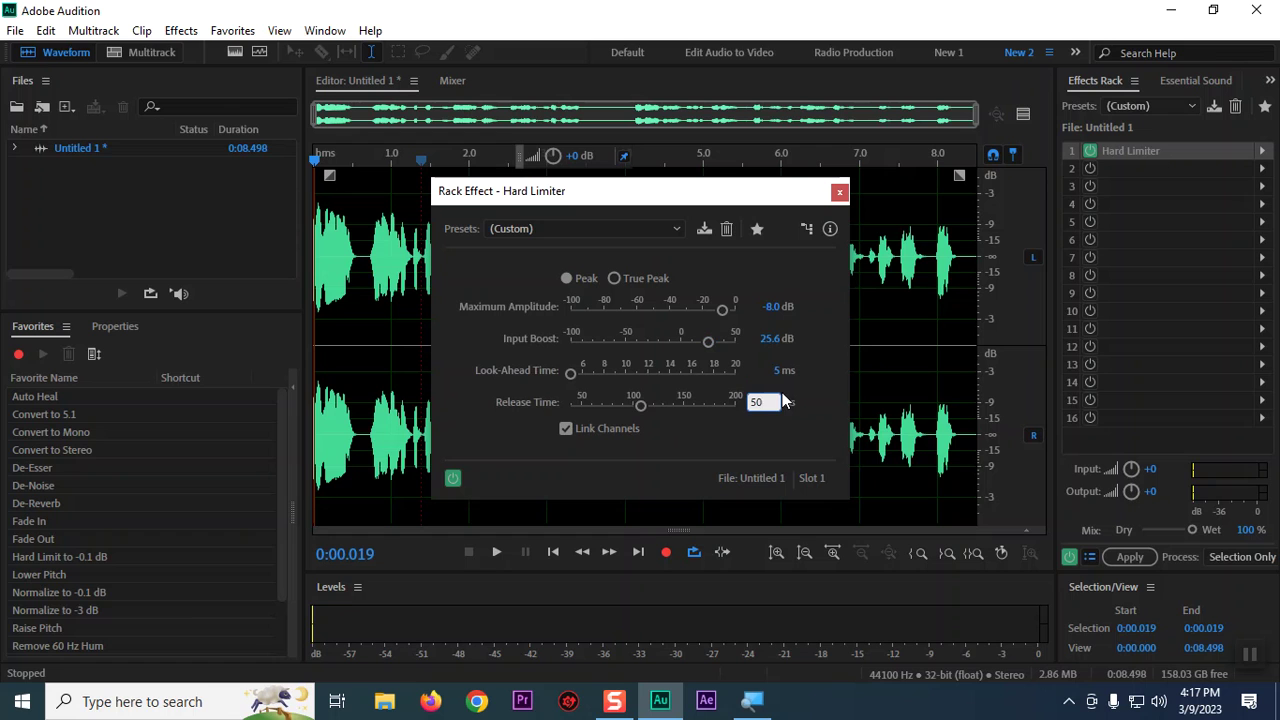
pyautogui.press('Return')
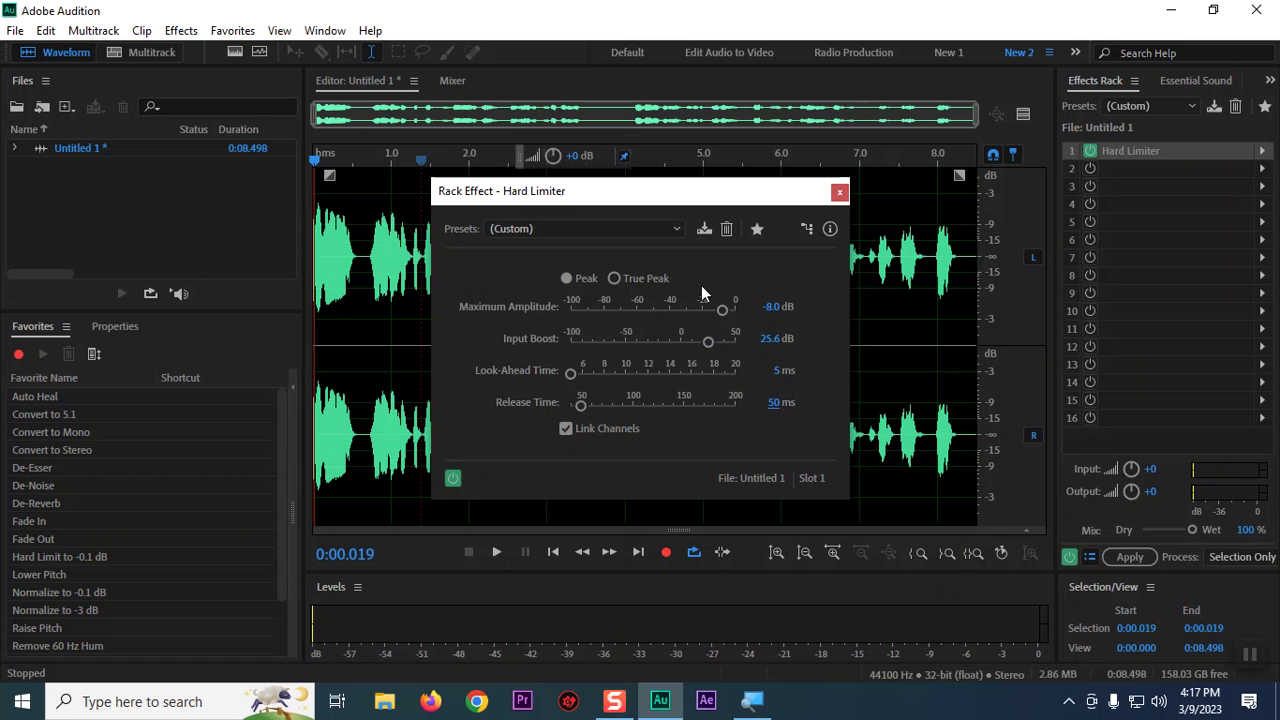
pyautogui.press('space')
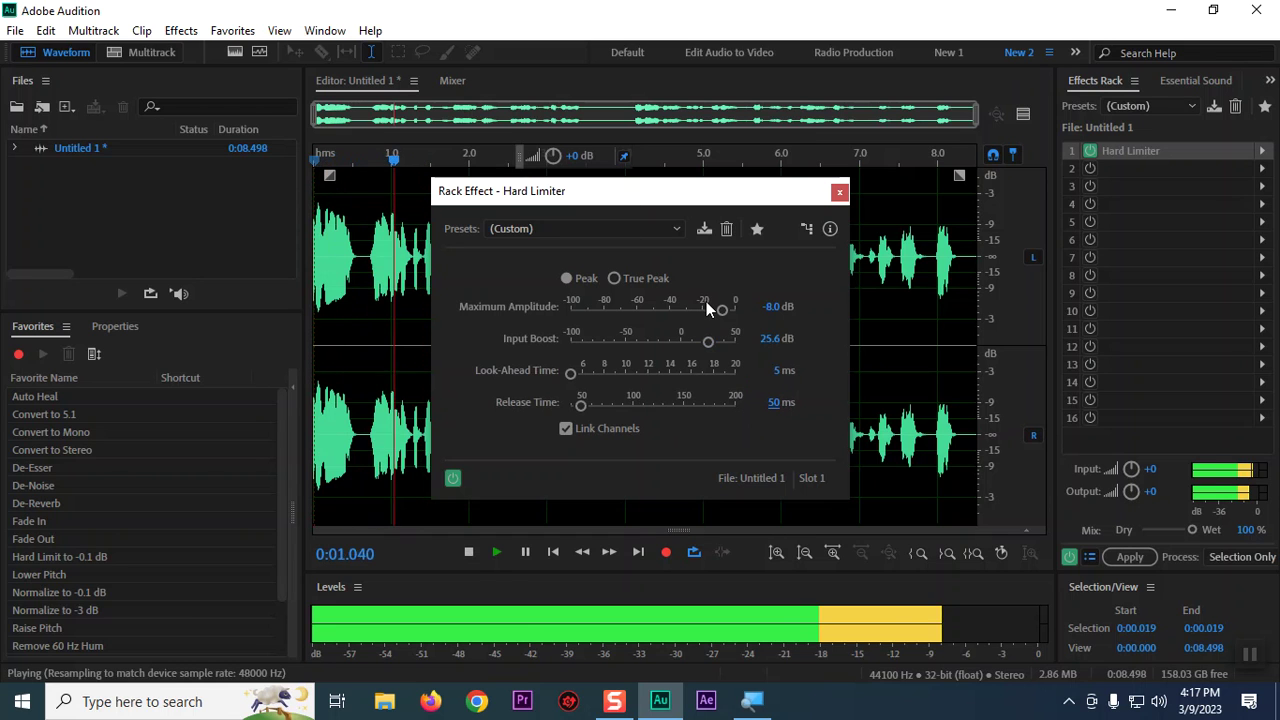
pyautogui.press('space')
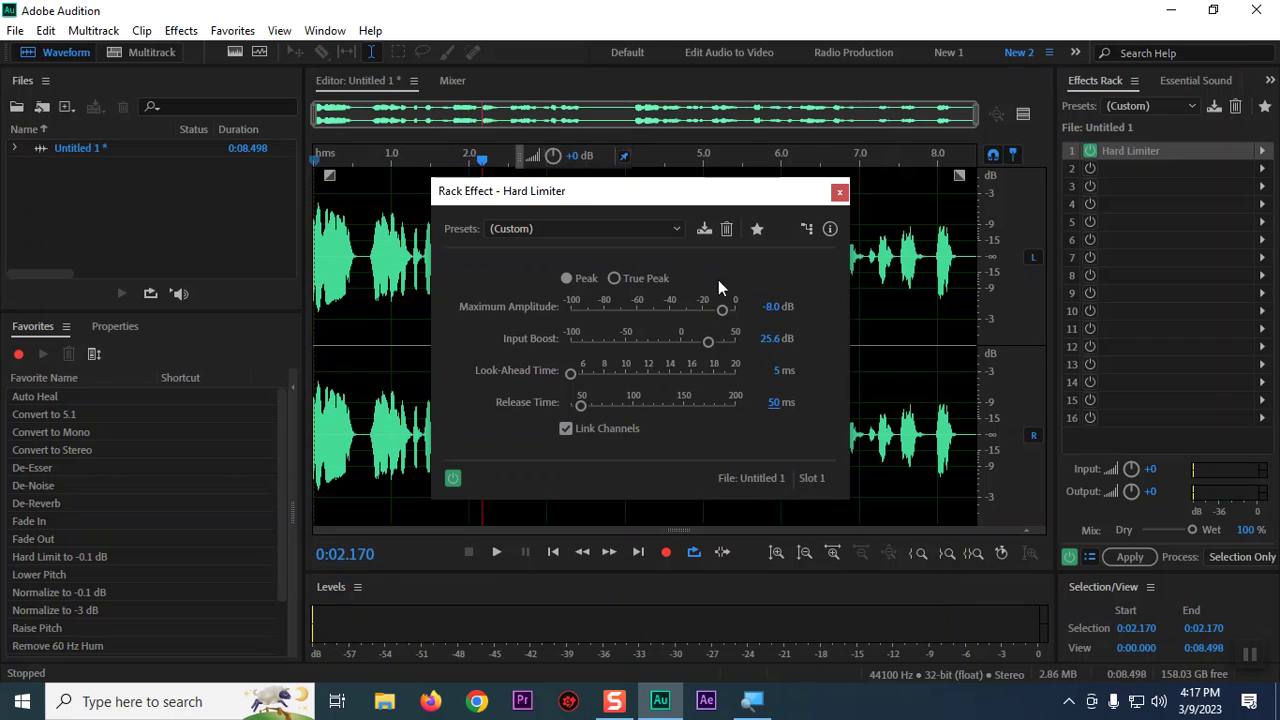
# - Close the Hard Limiter settings and apply the Effects Rack to the recording
pyautogui.click(839, 193)
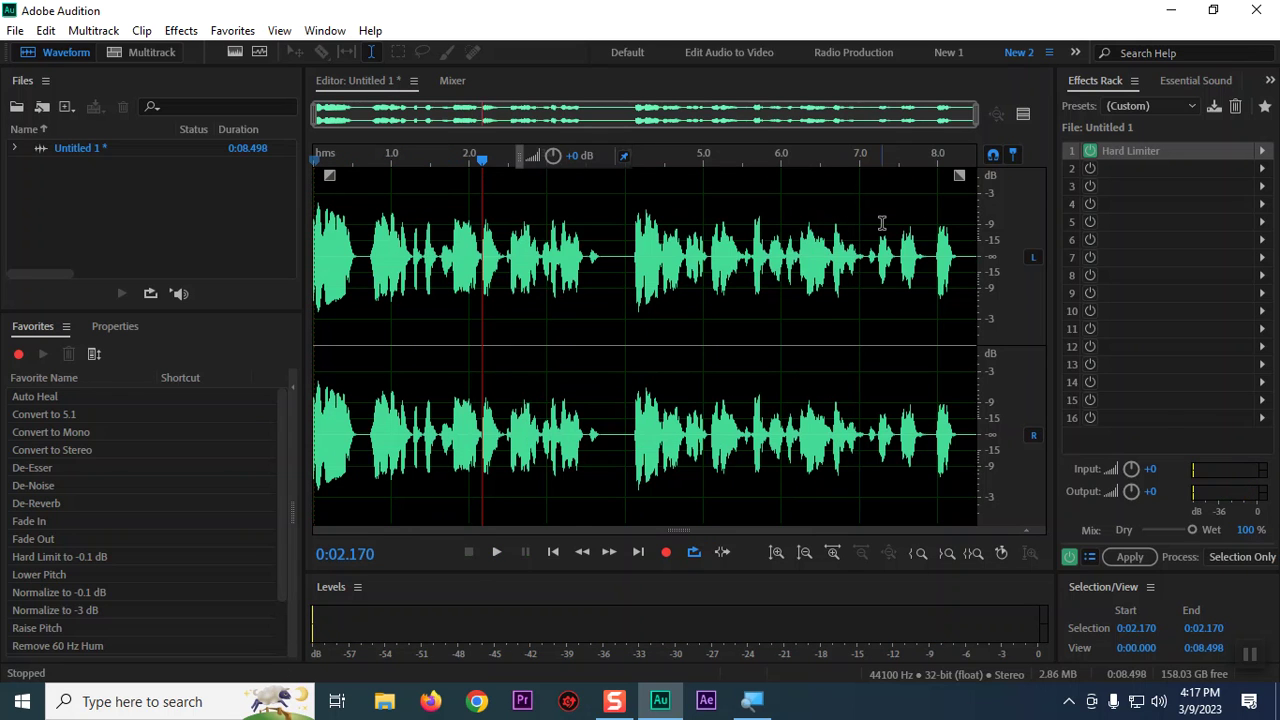
pyautogui.click(1130, 557)
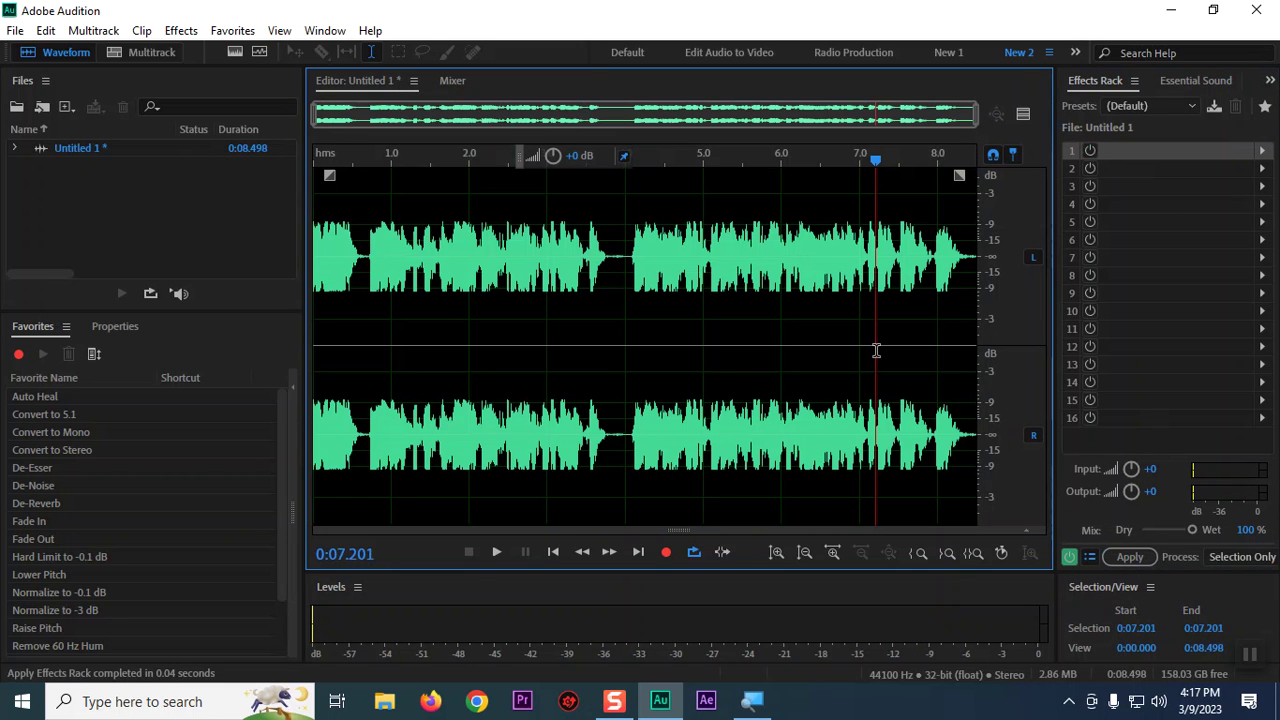
pyautogui.click(877, 350)
# - Select the quiet gap between the two spoken phrases near 4.0 s and play it to check for background noise
pyautogui.moveTo(608, 258); pyautogui.dragTo(625, 258)
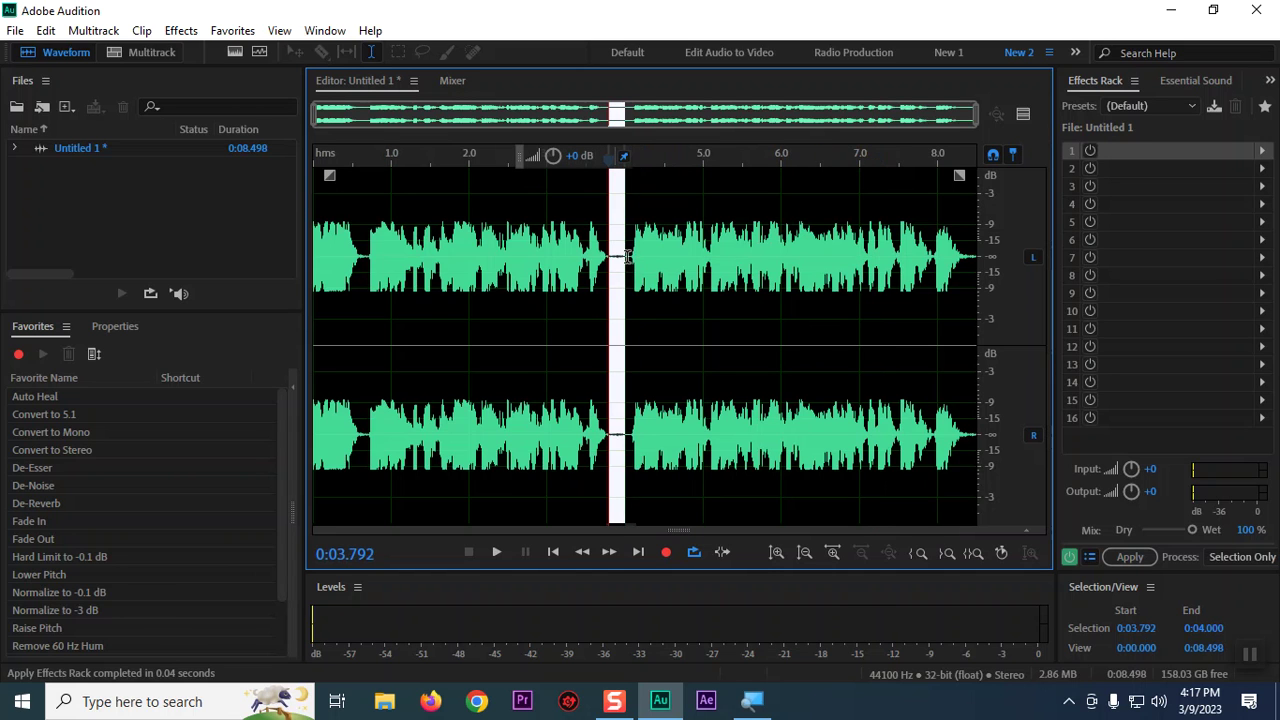
pyautogui.press('space')
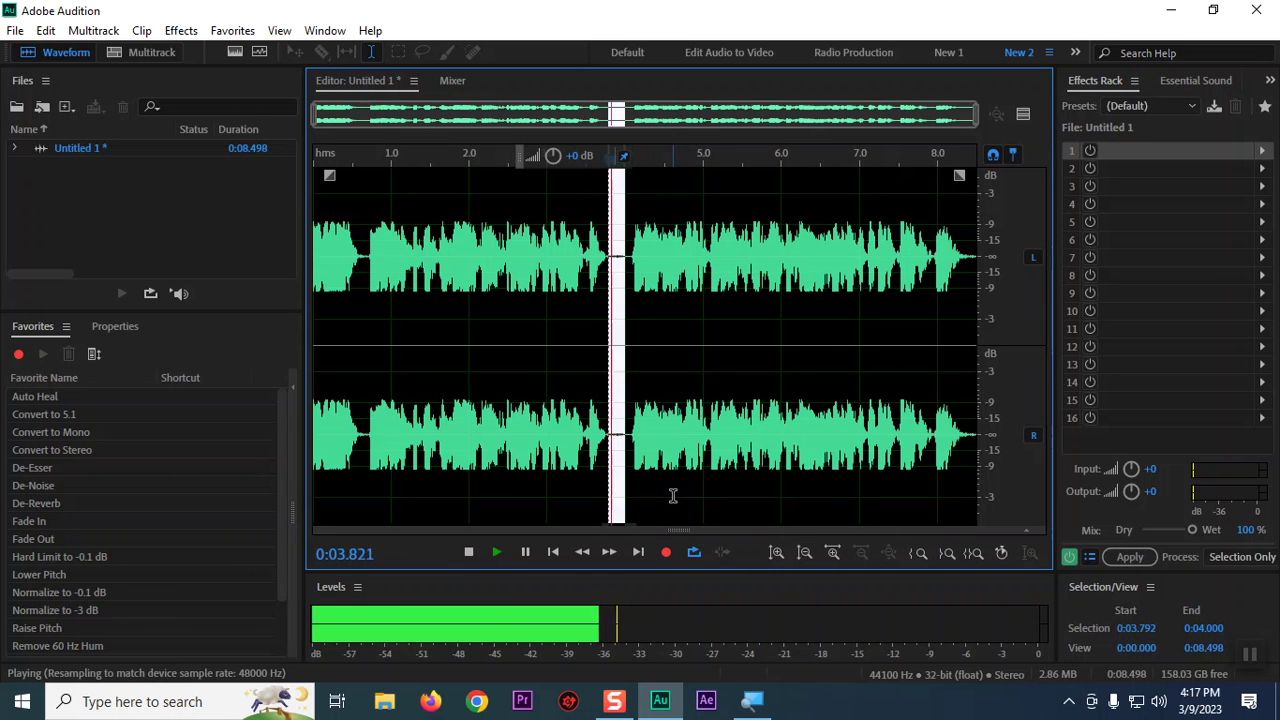
pyautogui.moveTo(566, 244); pyautogui.dragTo(634, 255)
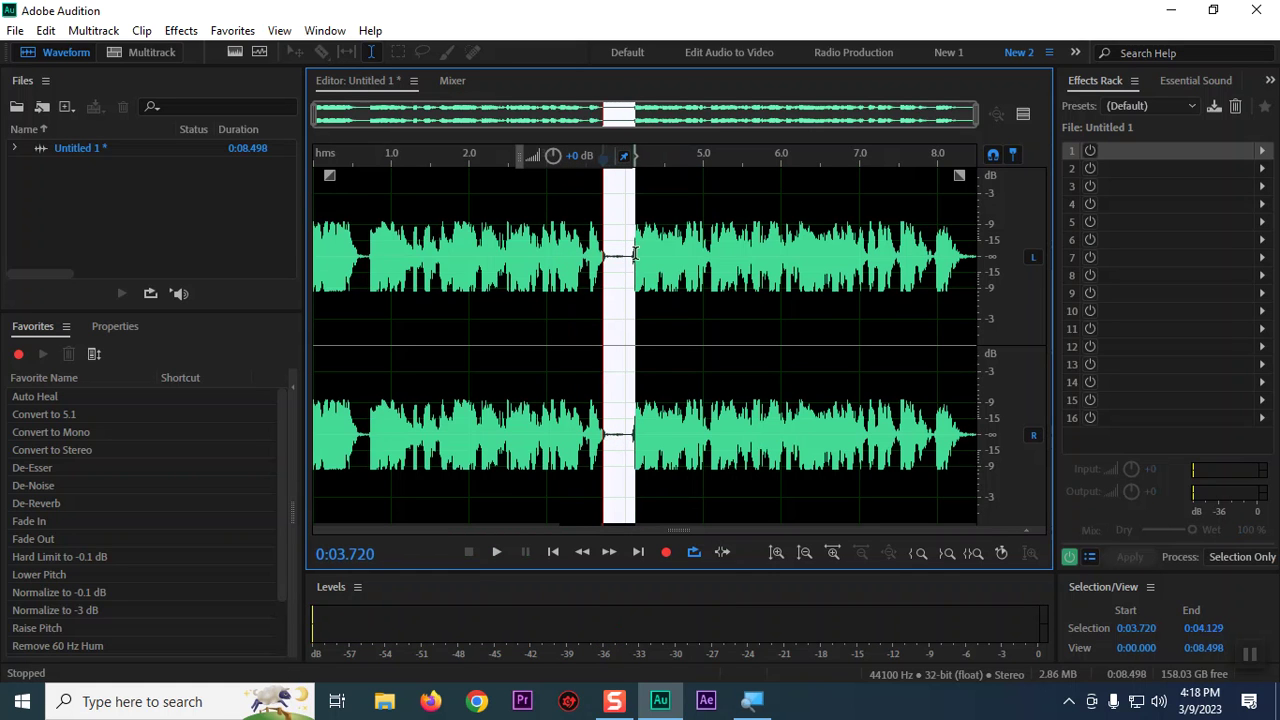
pyautogui.click(630, 255)
pyautogui.moveTo(631, 255); pyautogui.dragTo(608, 255)
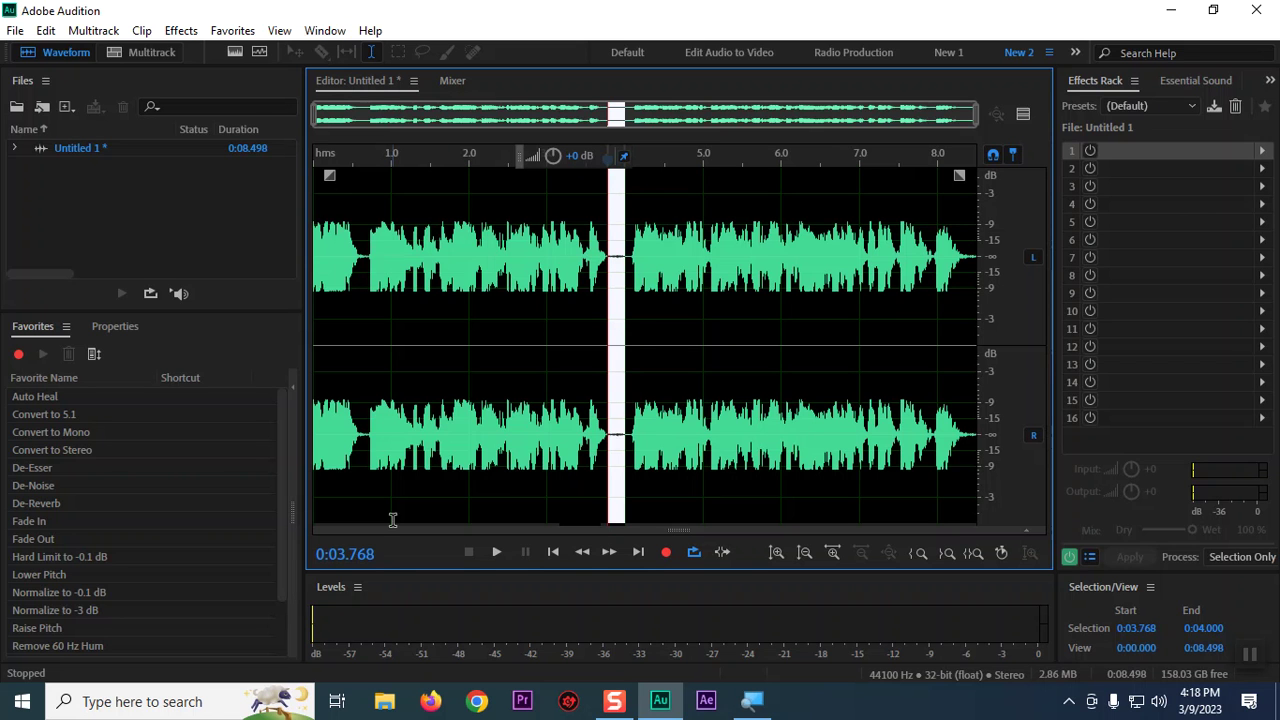
# - Examine the waveform up close around the quiet gap, from about 3.5 to 4.1 s, for remaining noise
pyautogui.scroll(6, 671, 367)
pyautogui.press('space')
pyautogui.moveTo(517, 366); pyautogui.dragTo(860, 366)
pyautogui.click(541, 359)
pyautogui.press('space')
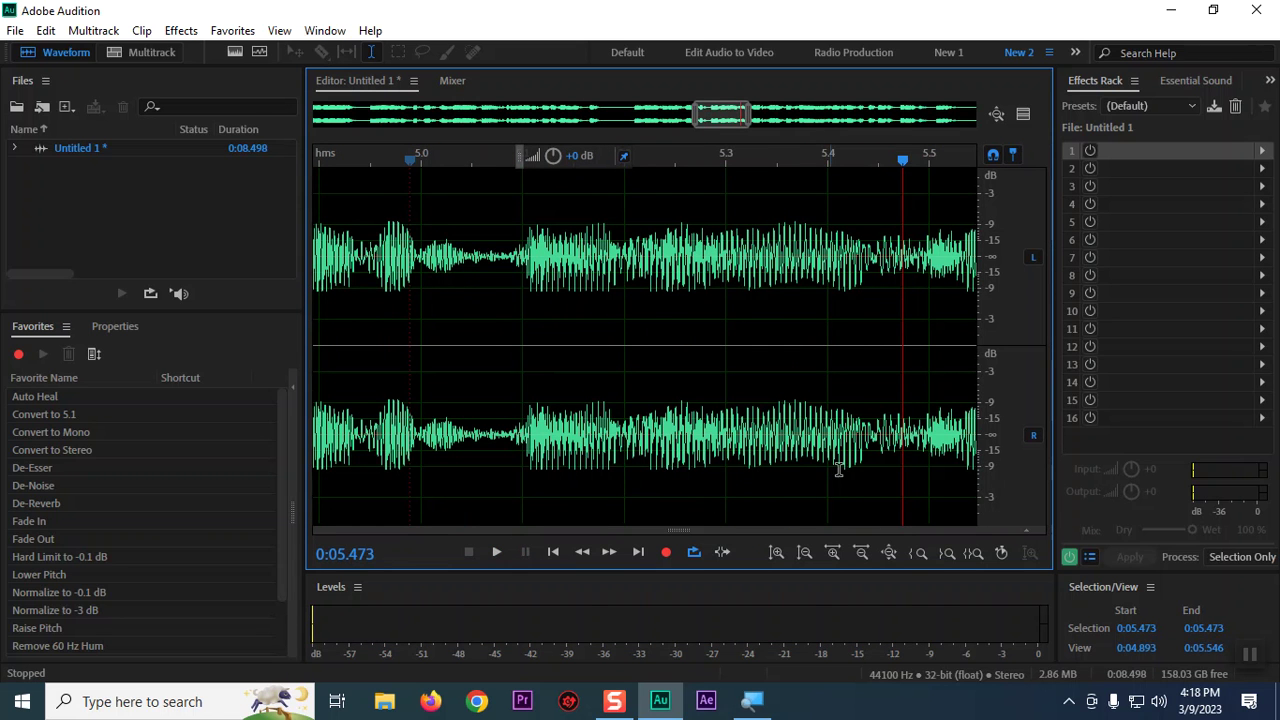
pyautogui.moveTo(343, 419); pyautogui.dragTo(200, 385)
pyautogui.moveTo(494, 382); pyautogui.dragTo(1070, 374)
pyautogui.moveTo(707, 382); pyautogui.dragTo(715, 382)
pyautogui.moveTo(898, 377); pyautogui.dragTo(951, 380)
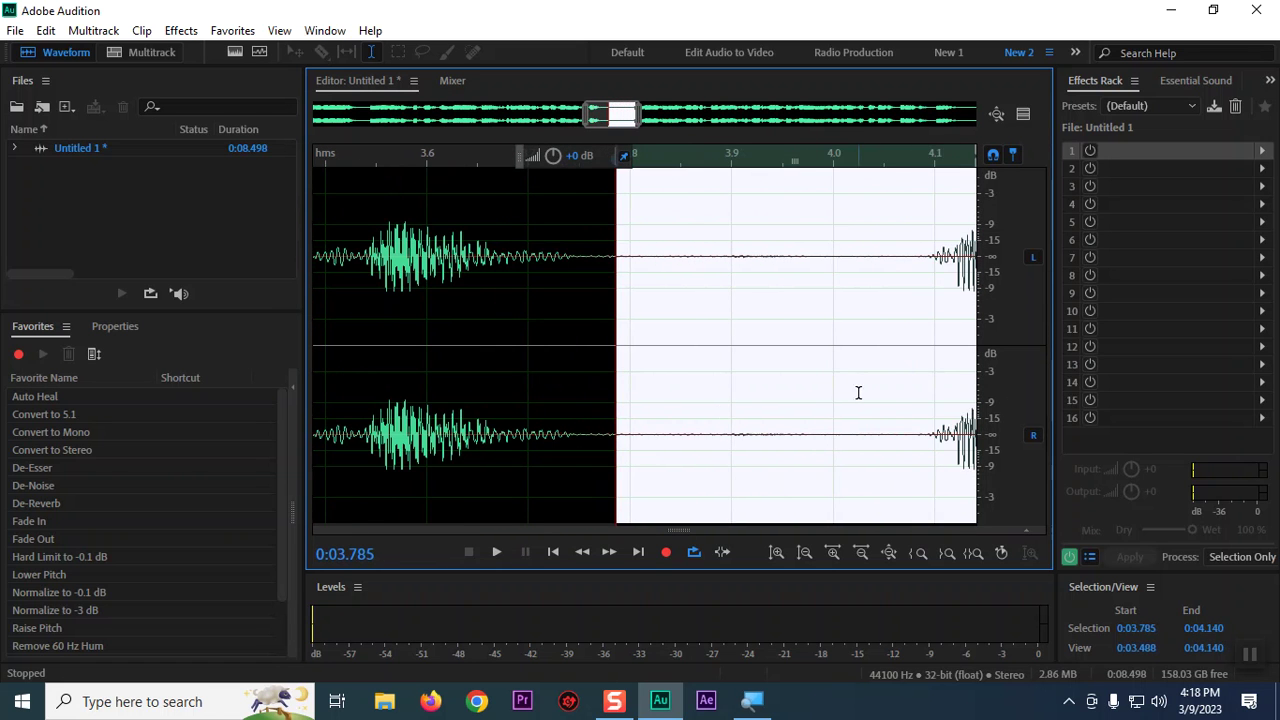
pyautogui.click(696, 414)
pyautogui.moveTo(575, 429); pyautogui.dragTo(627, 448)
pyautogui.click(612, 448)
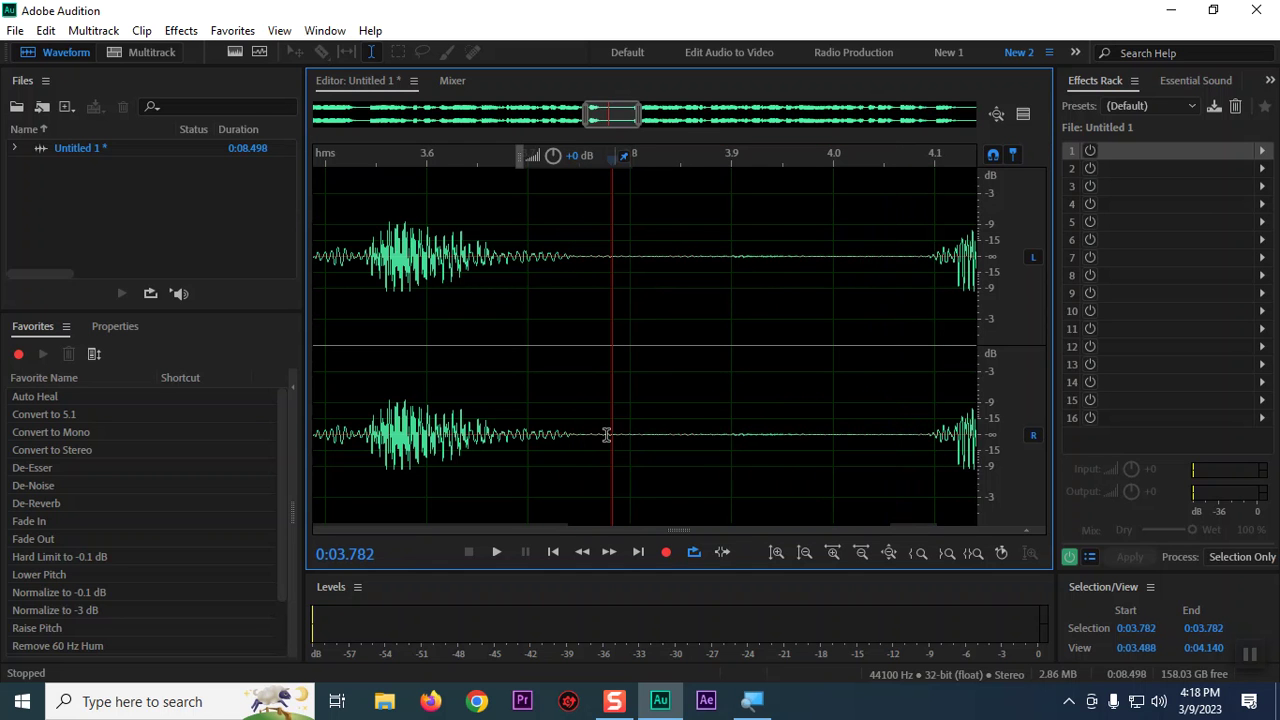
# - Select the quiet gap from about 3.75 to 4.09 s and capture it as the noise print
pyautogui.click(862, 552)
pyautogui.click(862, 552)
pyautogui.click(862, 552)
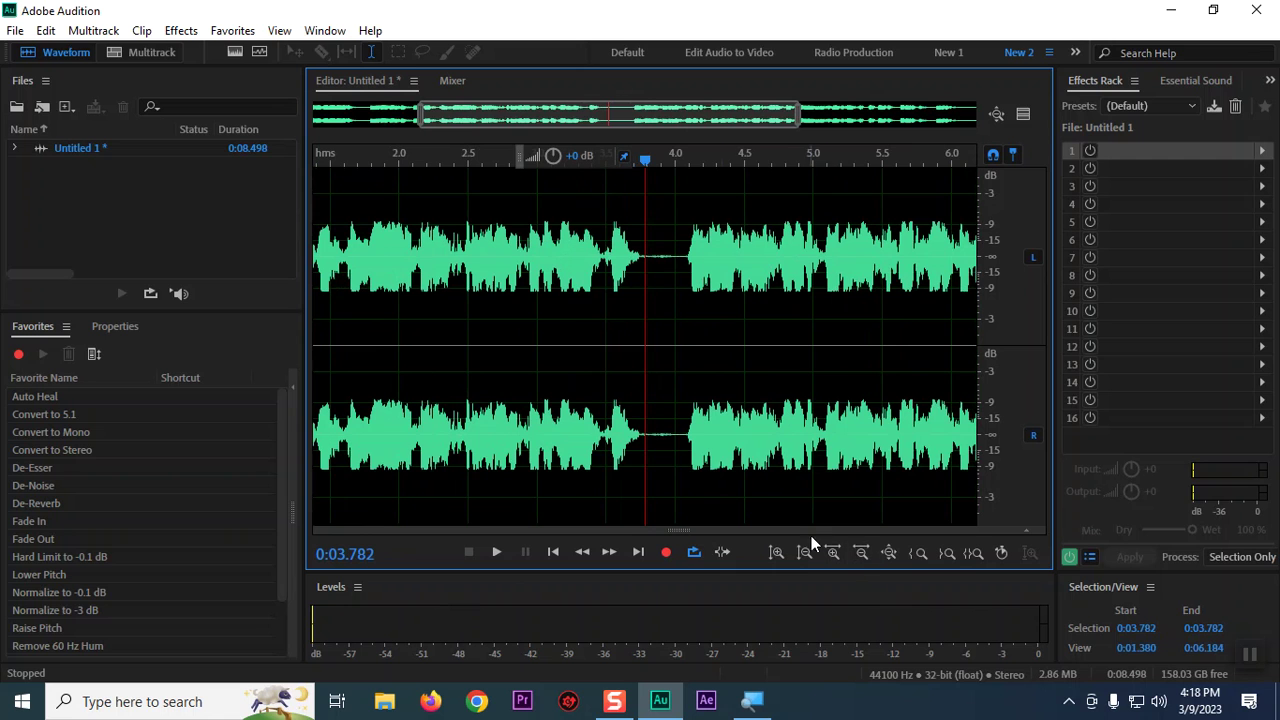
pyautogui.moveTo(641, 436); pyautogui.dragTo(688, 436)
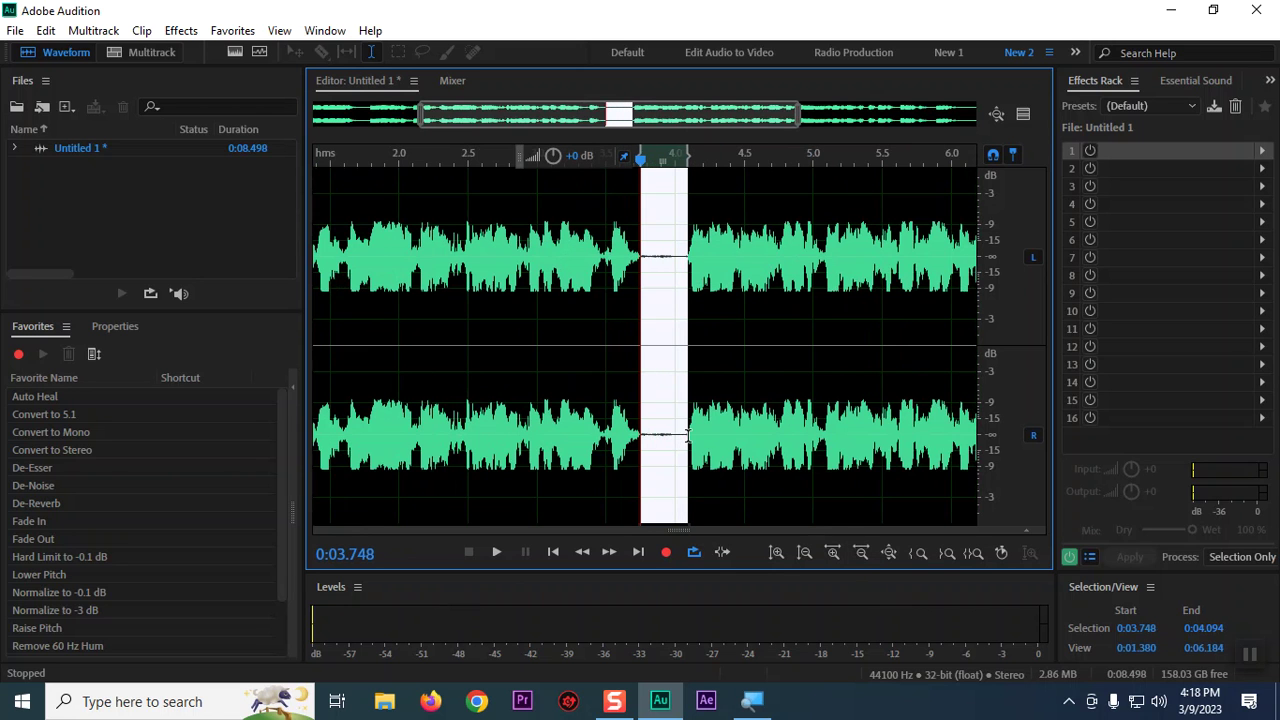
pyautogui.click(190, 32)
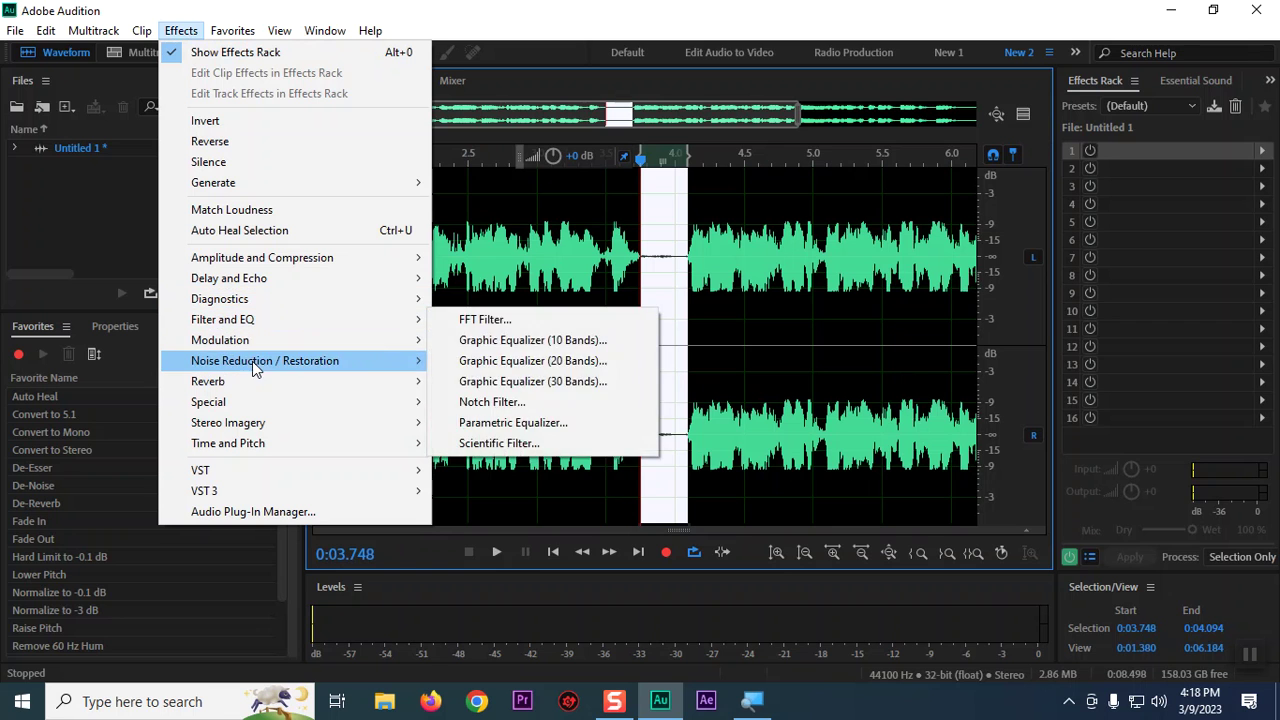
pyautogui.moveTo(255, 368)
pyautogui.click(490, 362)
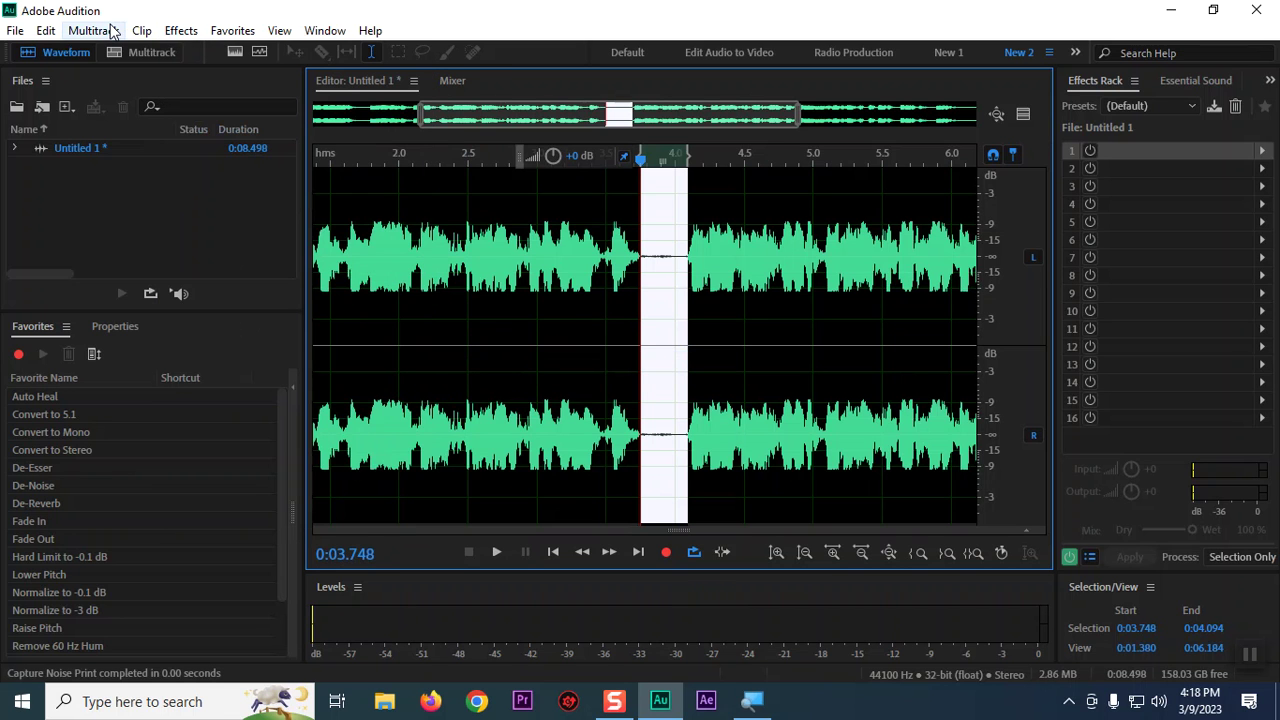
# - Select the whole recording and apply the Noise Reduction process using the captured noise print
pyautogui.hotkey('ctrl', 'a')
pyautogui.click(181, 31)
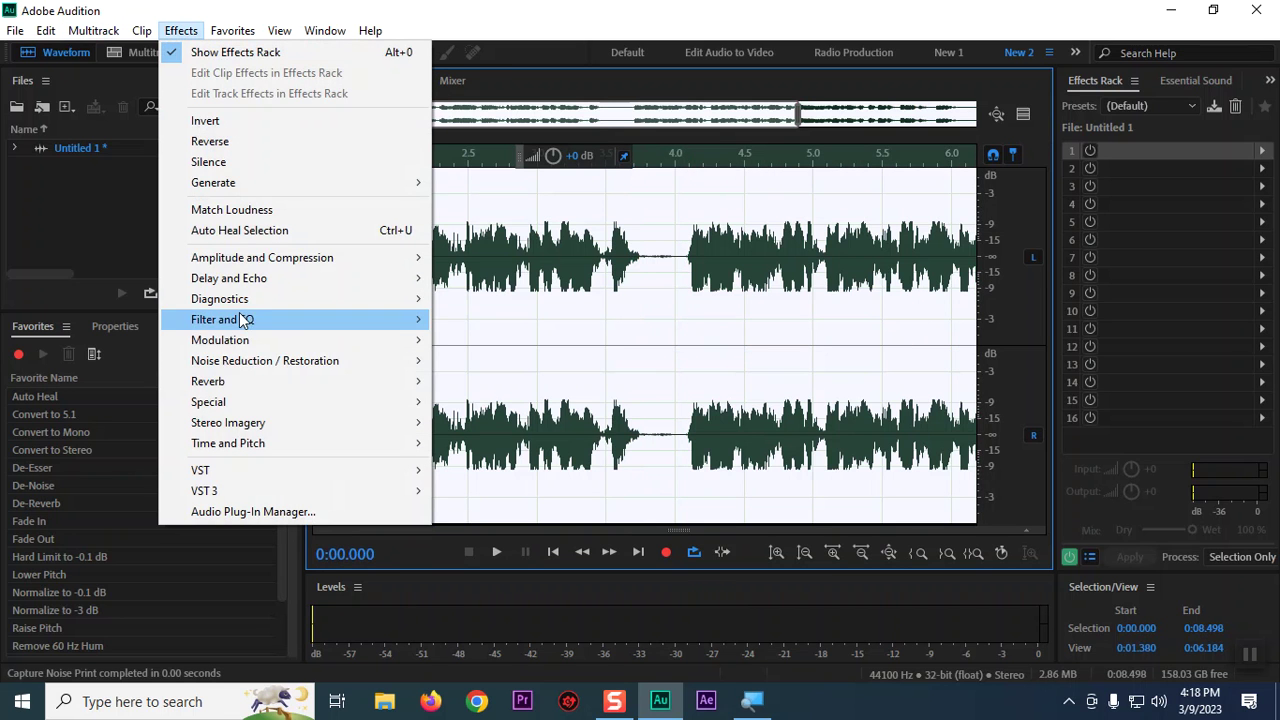
pyautogui.moveTo(254, 364)
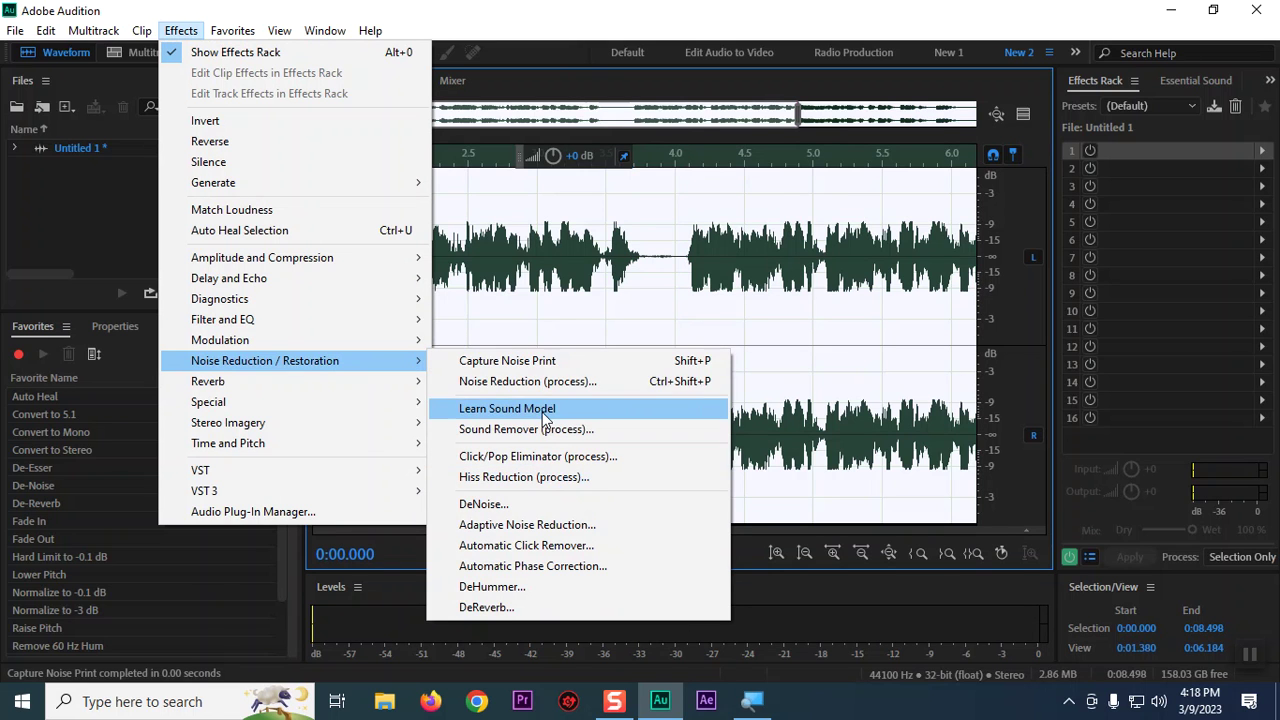
pyautogui.click(527, 381)
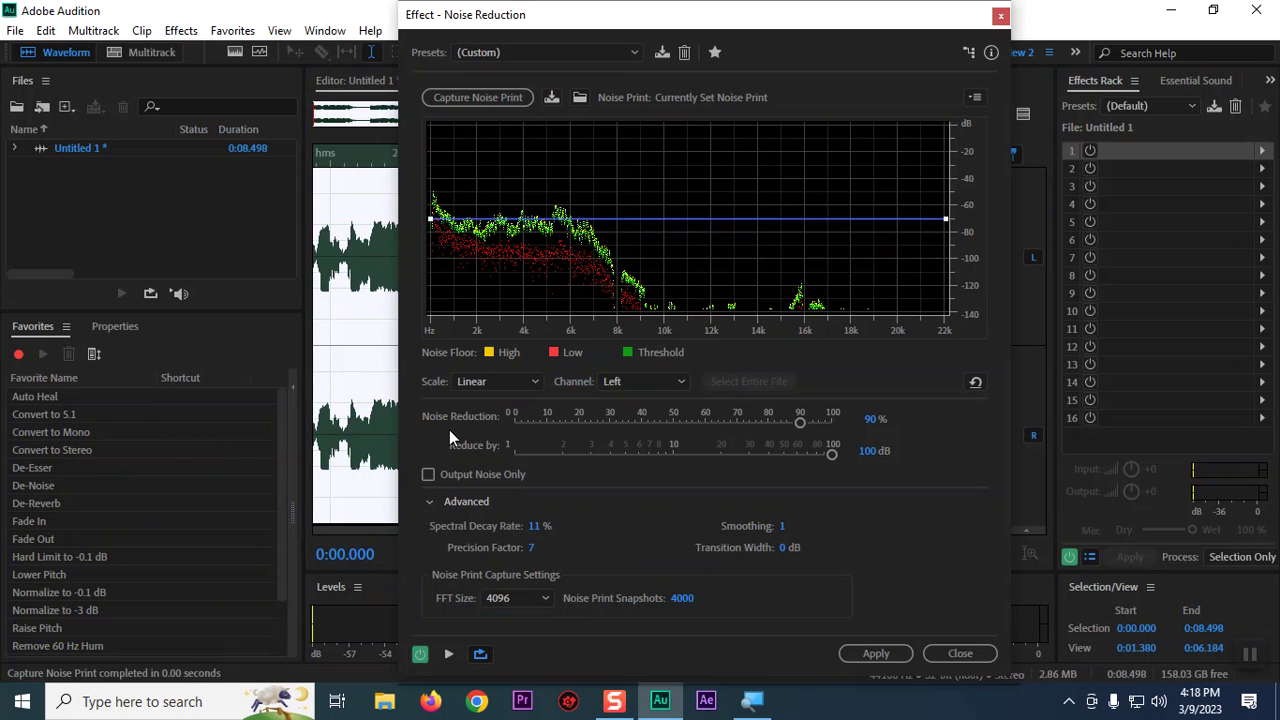
pyautogui.click(892, 660)
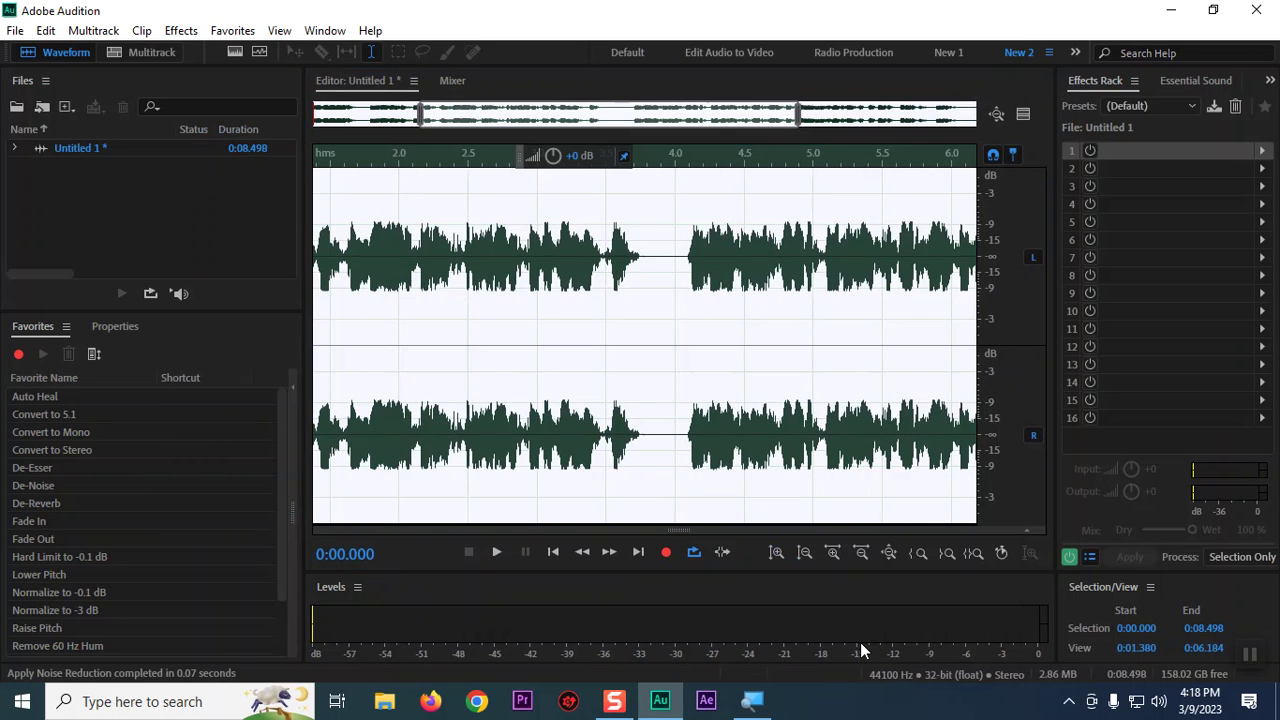
# - Play the noise-reduced recording from about 1.75 s to check the result, and stop playback
pyautogui.click(617, 438)
pyautogui.click(676, 460)
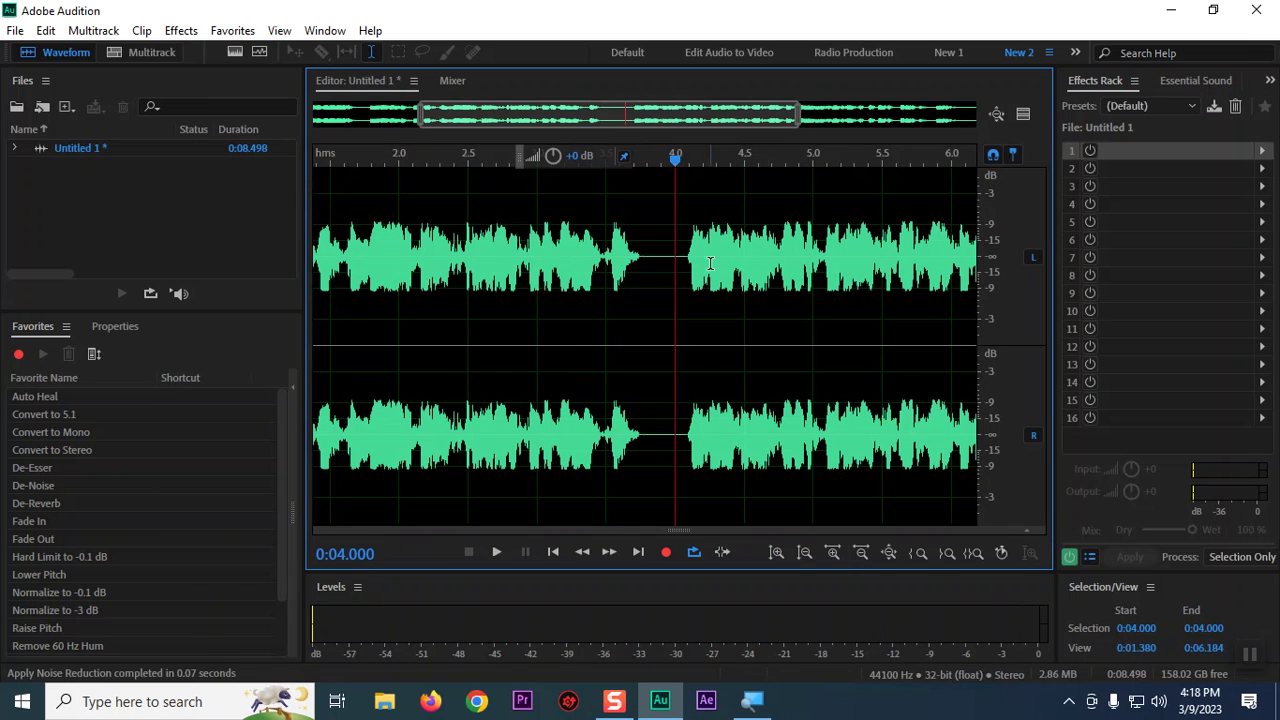
pyautogui.click(365, 276)
pyautogui.press('space')
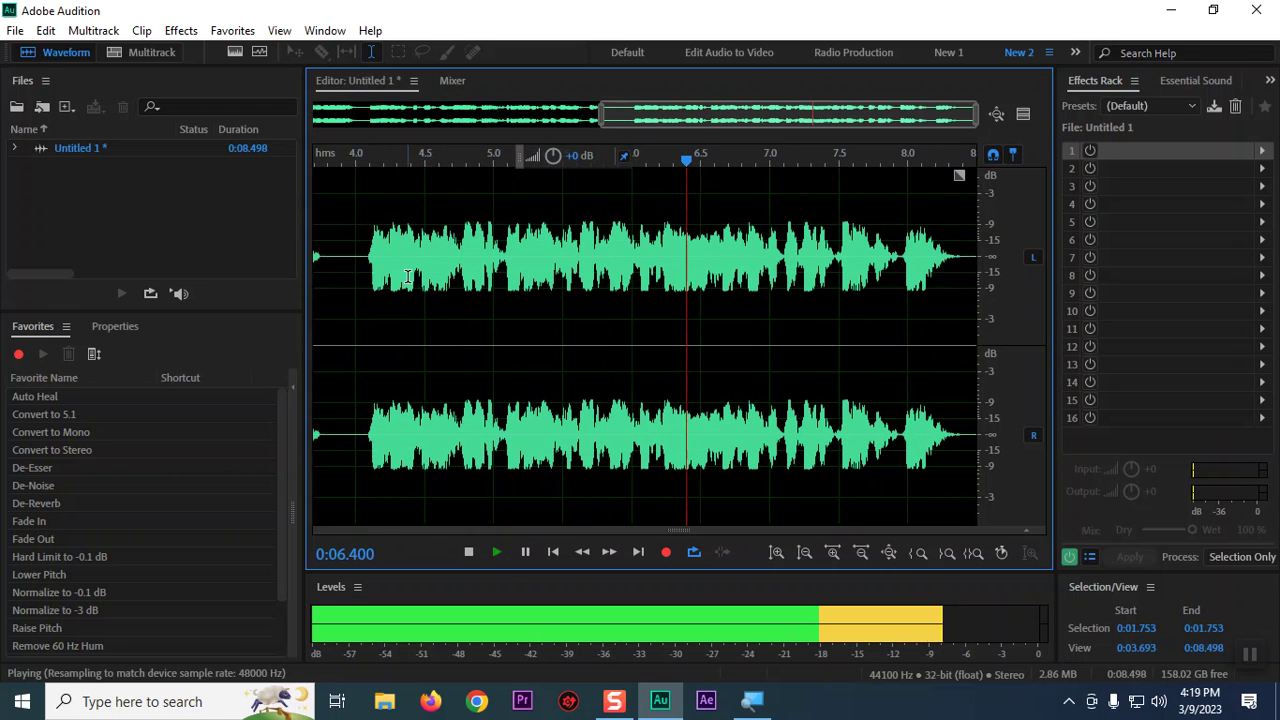
pyautogui.press('space')
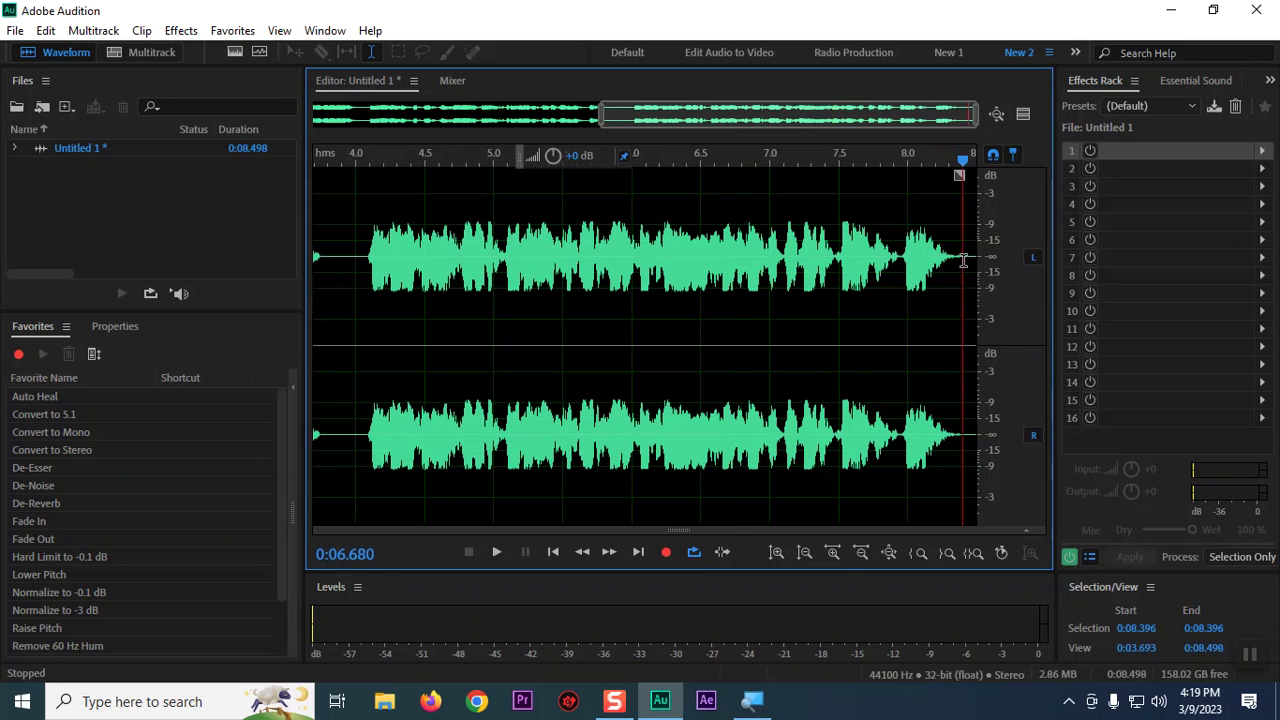
# - Examine the silent end of the recording and the pauses in its first part for leftover noise
pyautogui.moveTo(963, 262); pyautogui.dragTo(990, 258)
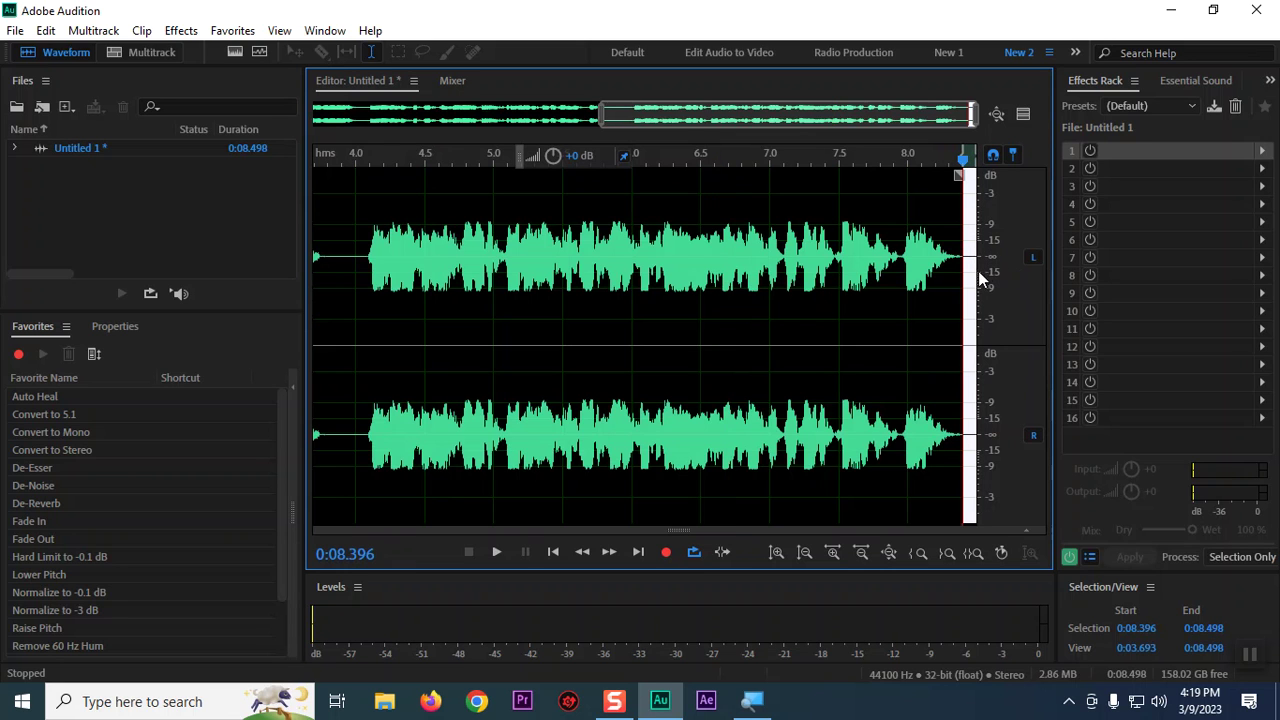
pyautogui.click(810, 290)
pyautogui.click(511, 278)
pyautogui.moveTo(371, 251); pyautogui.dragTo(238, 244)
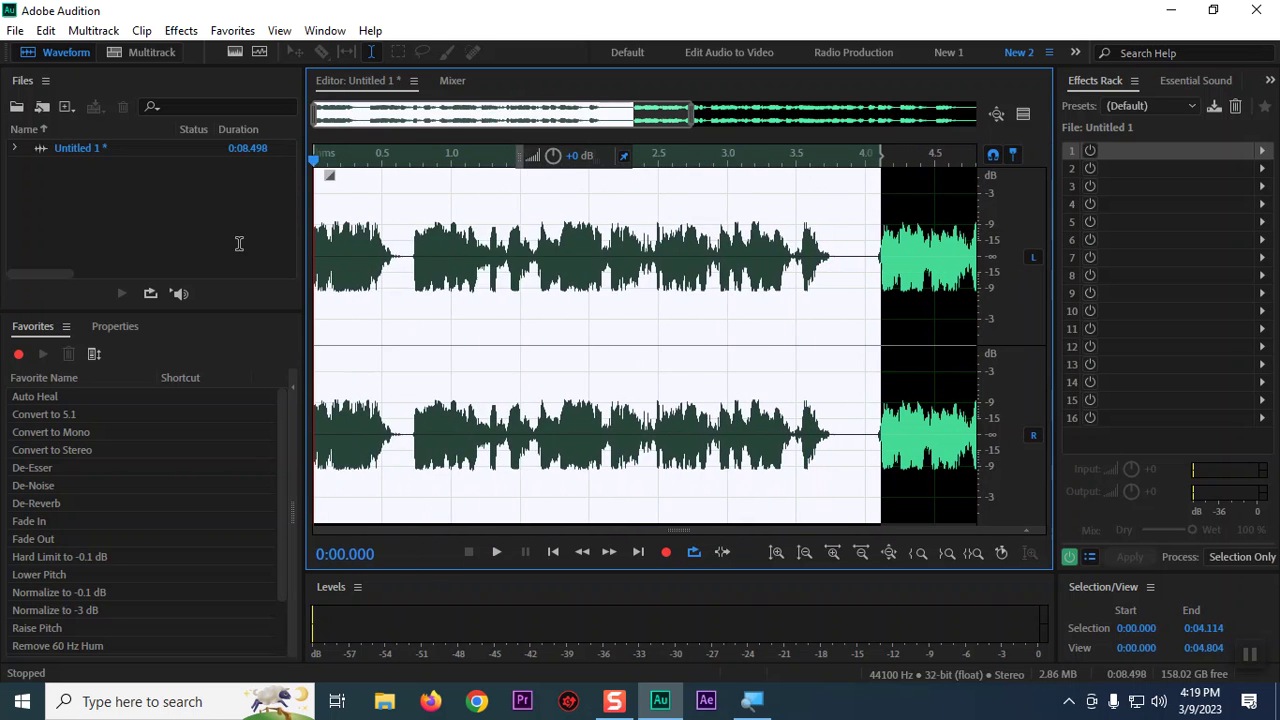
pyautogui.click(397, 258)
pyautogui.moveTo(400, 258); pyautogui.dragTo(411, 262)
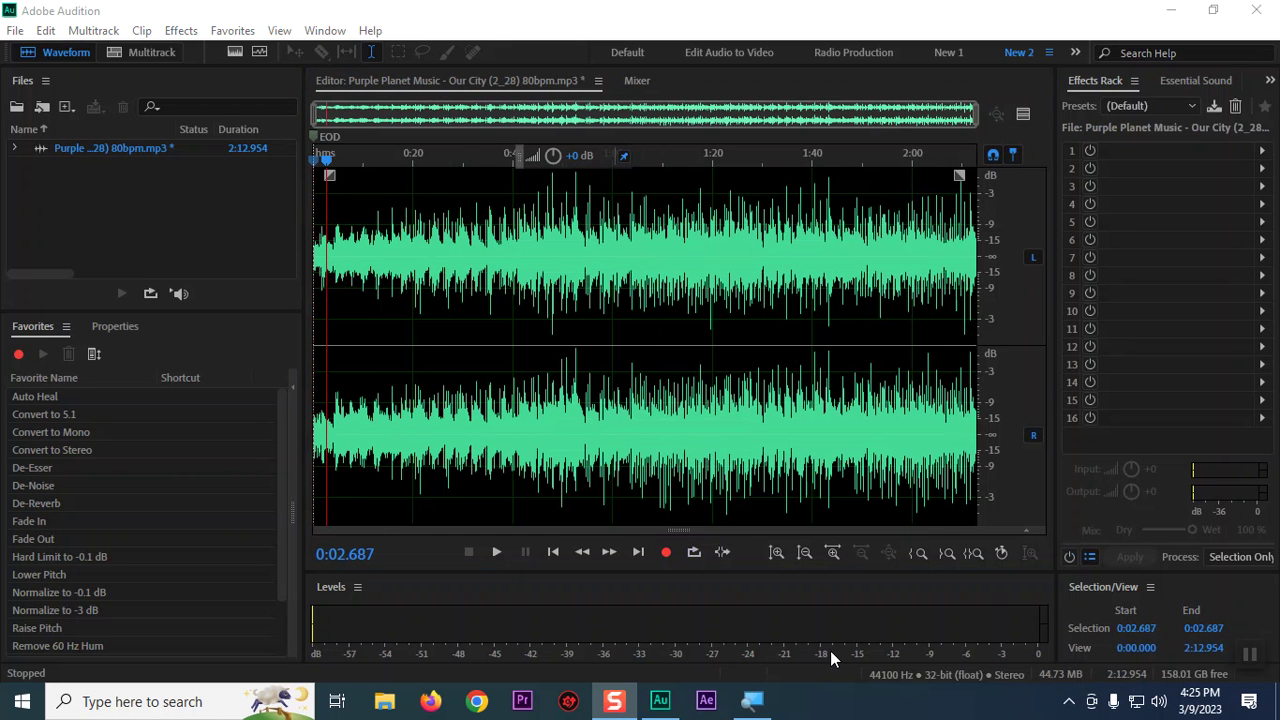
# - Play the music file briefly from about 0:21 and stop
pyautogui.click(418, 308)
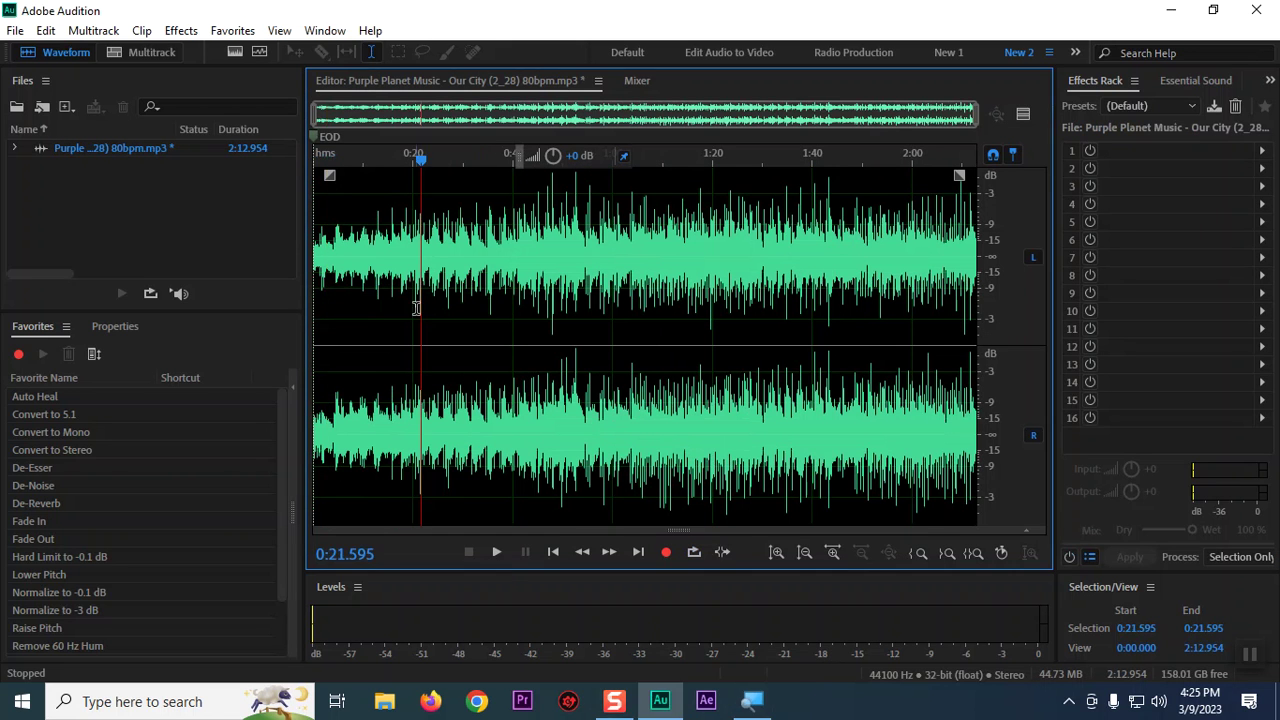
pyautogui.press('space')
pyautogui.press('space')
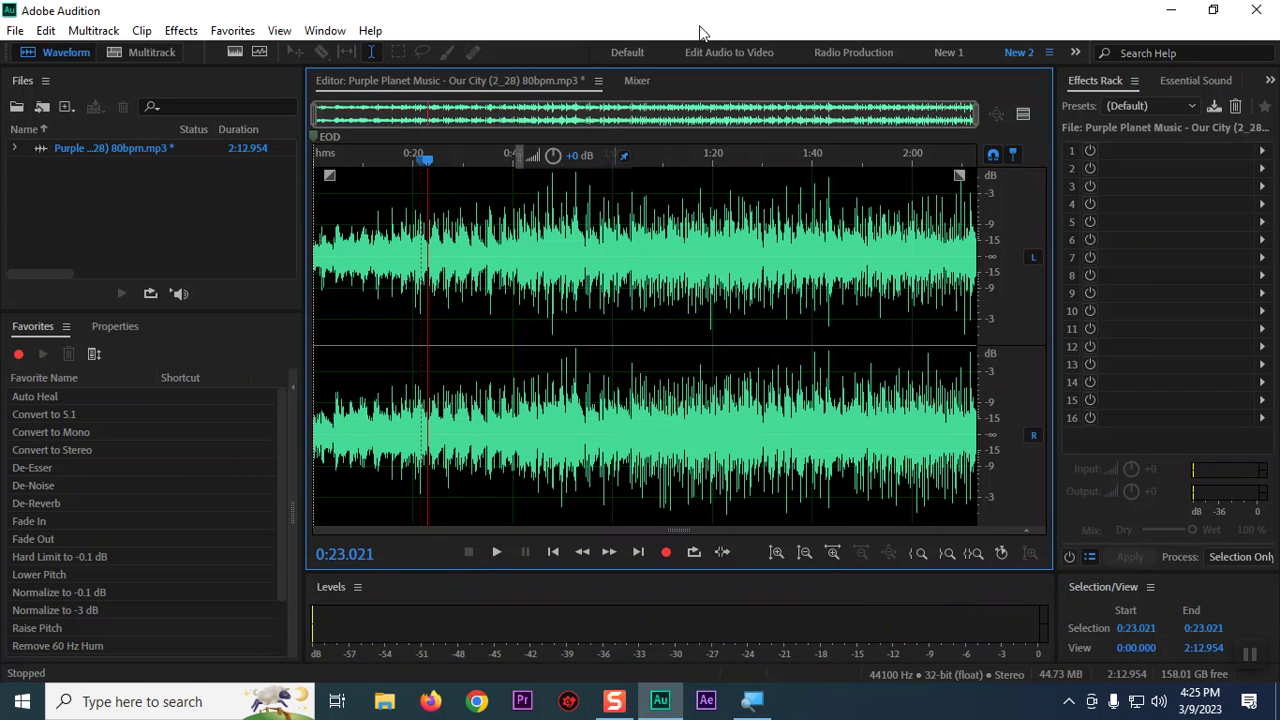
# - Lower the whole music file's volume slightly and play it from the beginning to check the level
pyautogui.moveTo(577, 157)
pyautogui.mouseDown()
pyautogui.moveTo(593, 157)
pyautogui.moveTo(575, 157)
pyautogui.mouseUp()
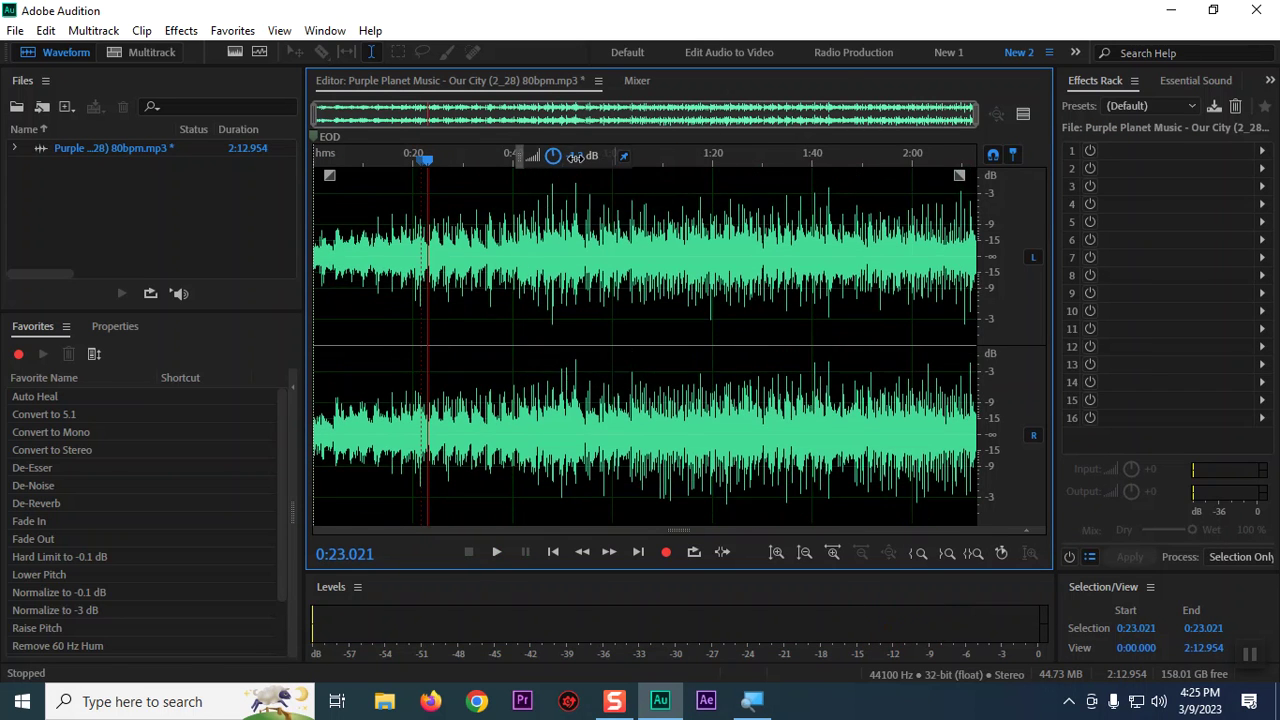
pyautogui.press('space')
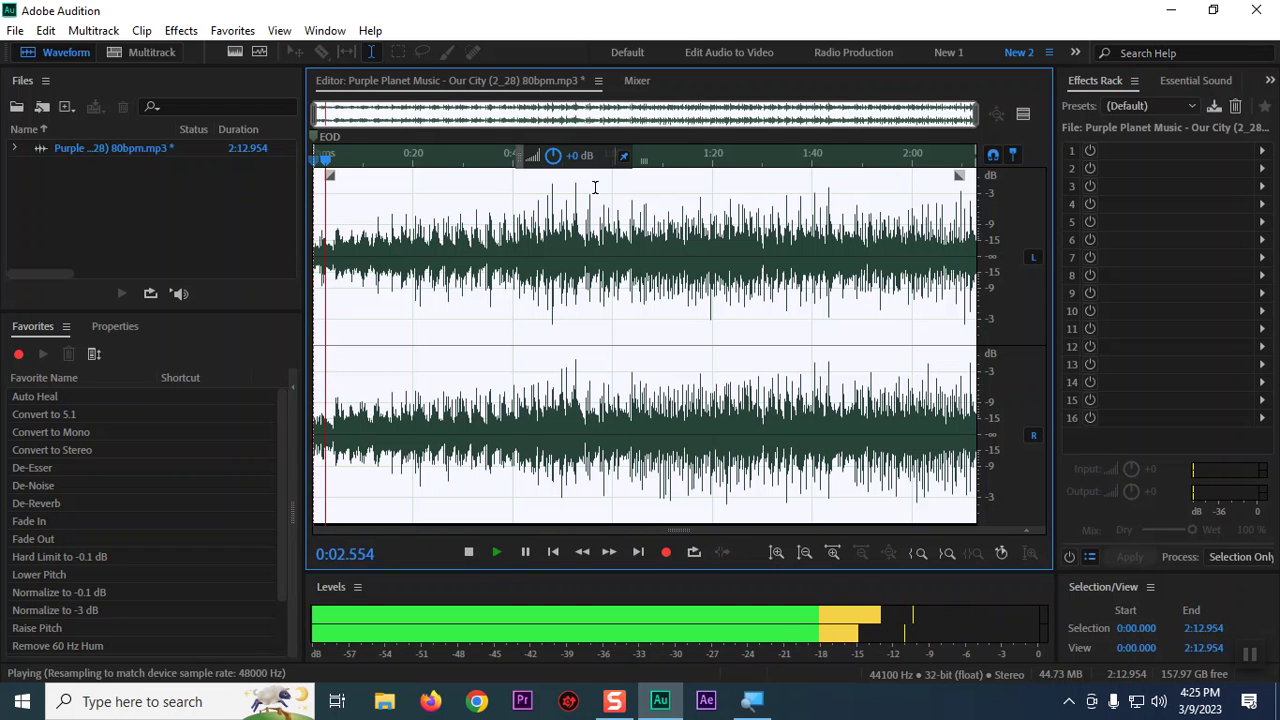
pyautogui.press('space')
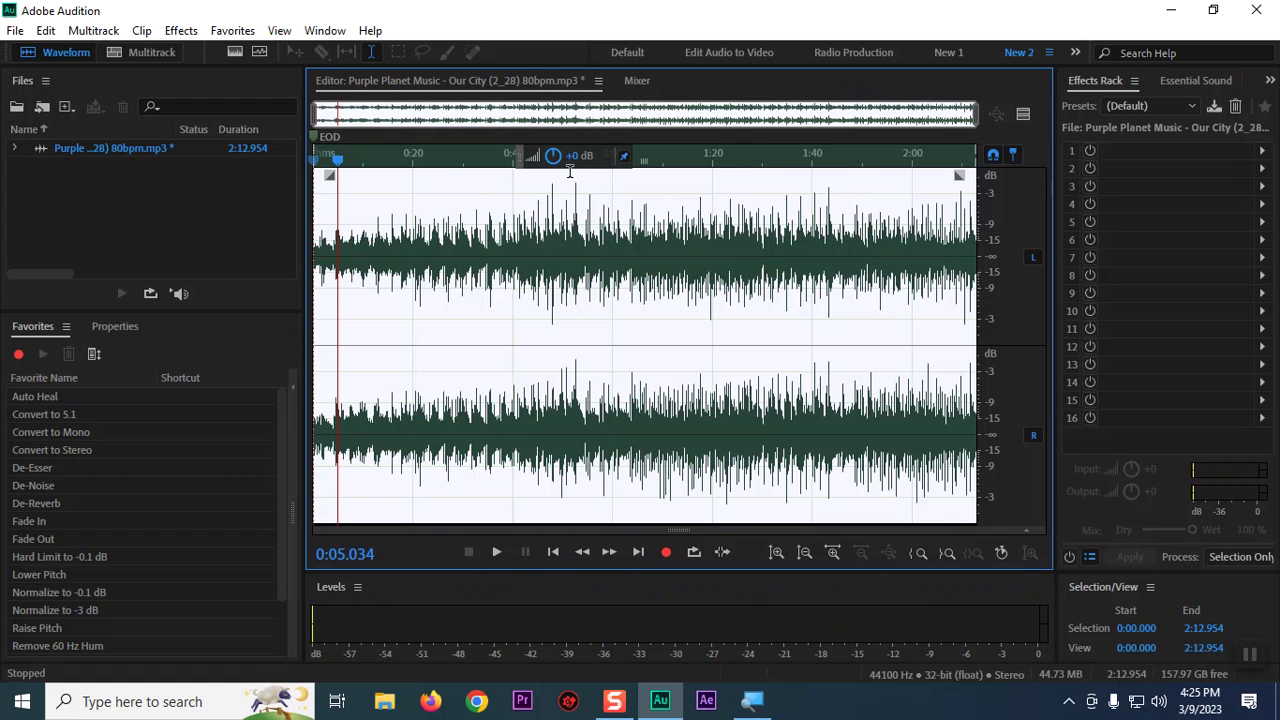
# - Undo the last two edits to the music file
pyautogui.click(592, 203)
pyautogui.hotkey('ctrl', 'z')
pyautogui.hotkey('ctrl', 'z')
pyautogui.click(593, 259)
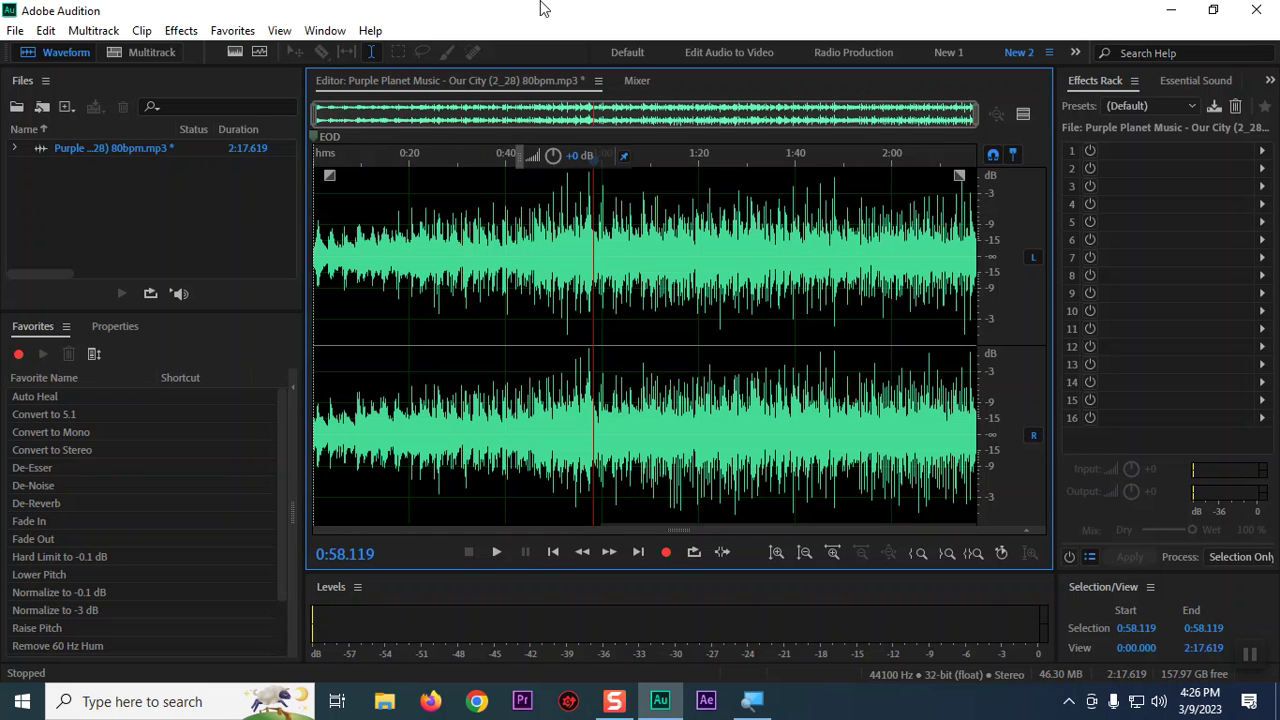
# - Insert the music file into a new multitrack session named "background music", keeping the default template, sample rate and bit depth
pyautogui.click(553, 275)
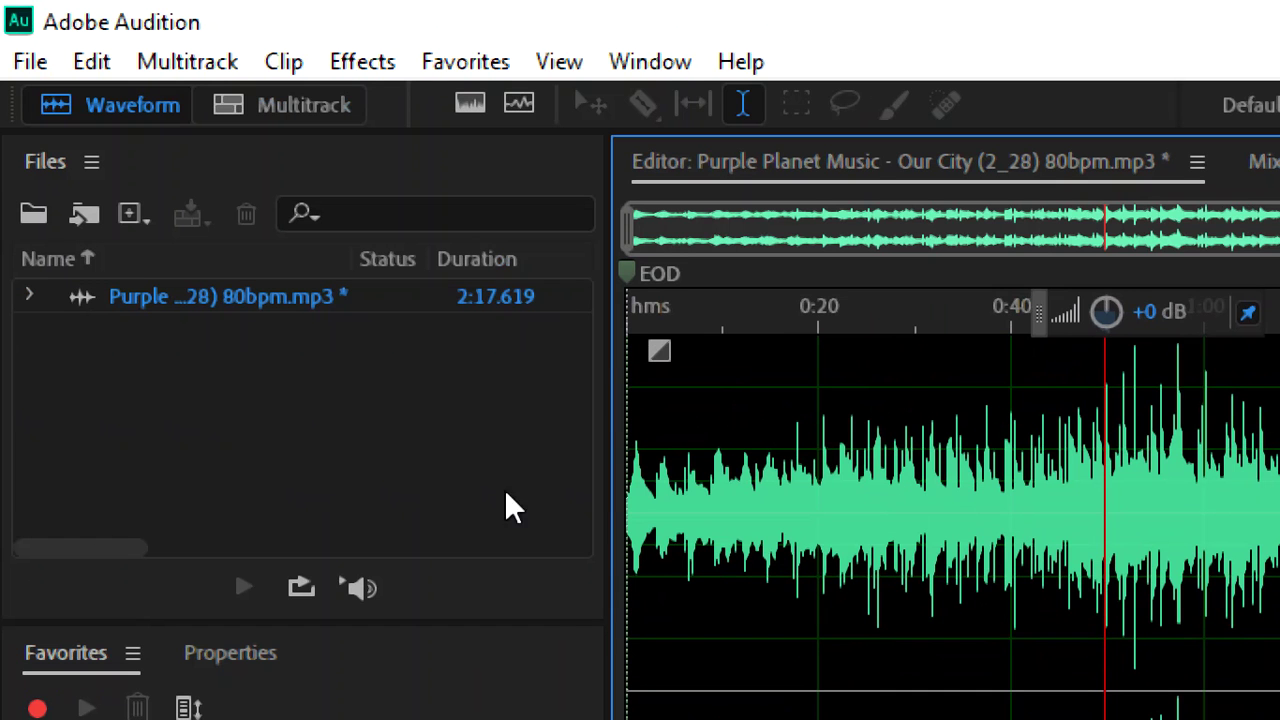
pyautogui.click(278, 302)
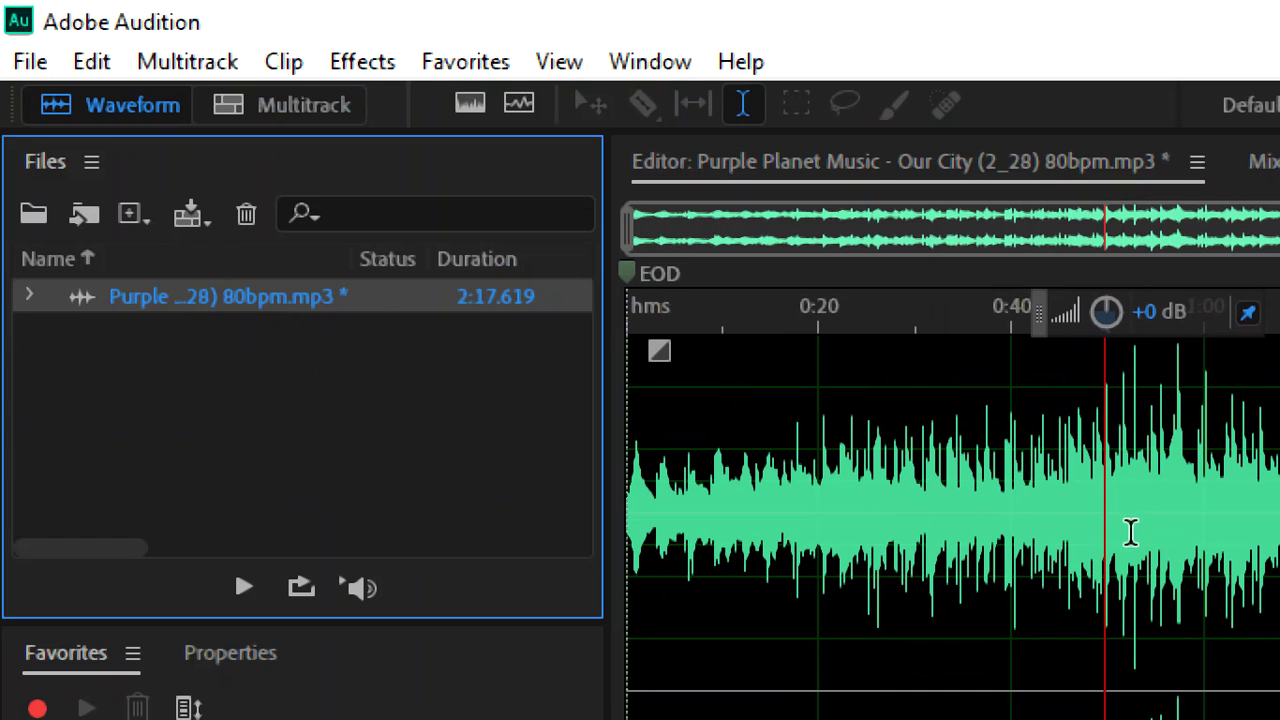
pyautogui.click(188, 214)
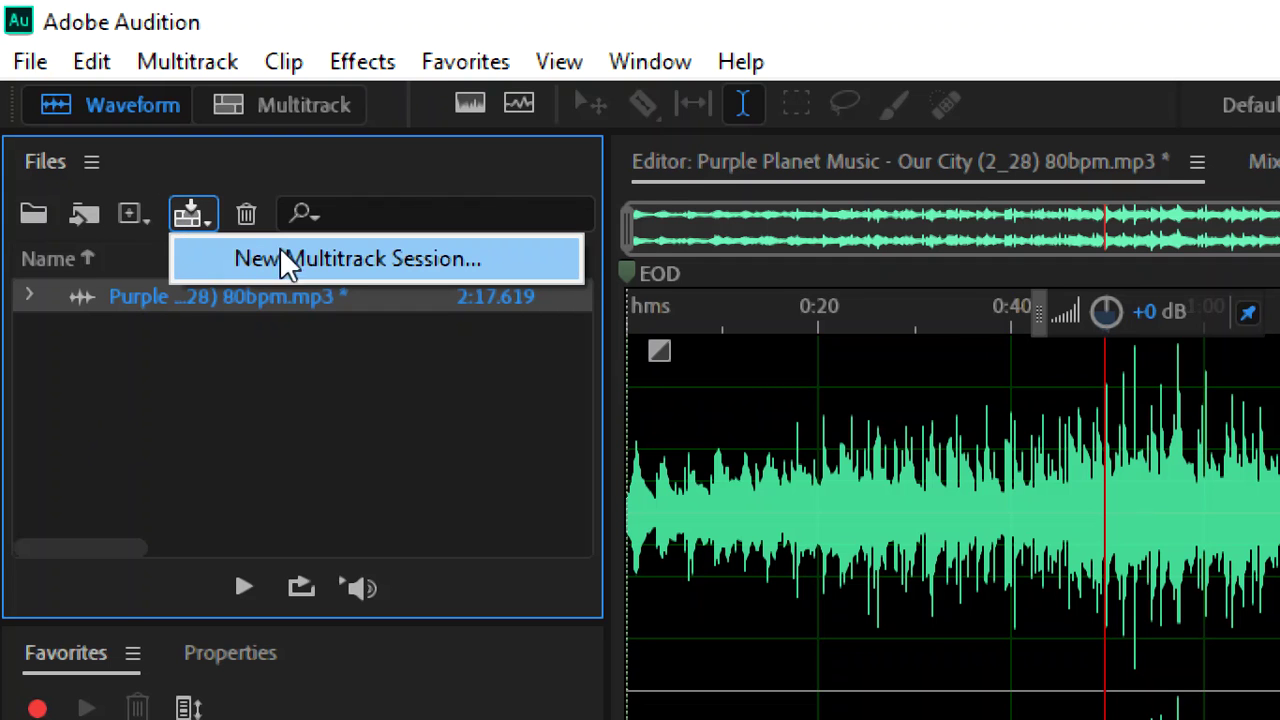
pyautogui.click(327, 251)
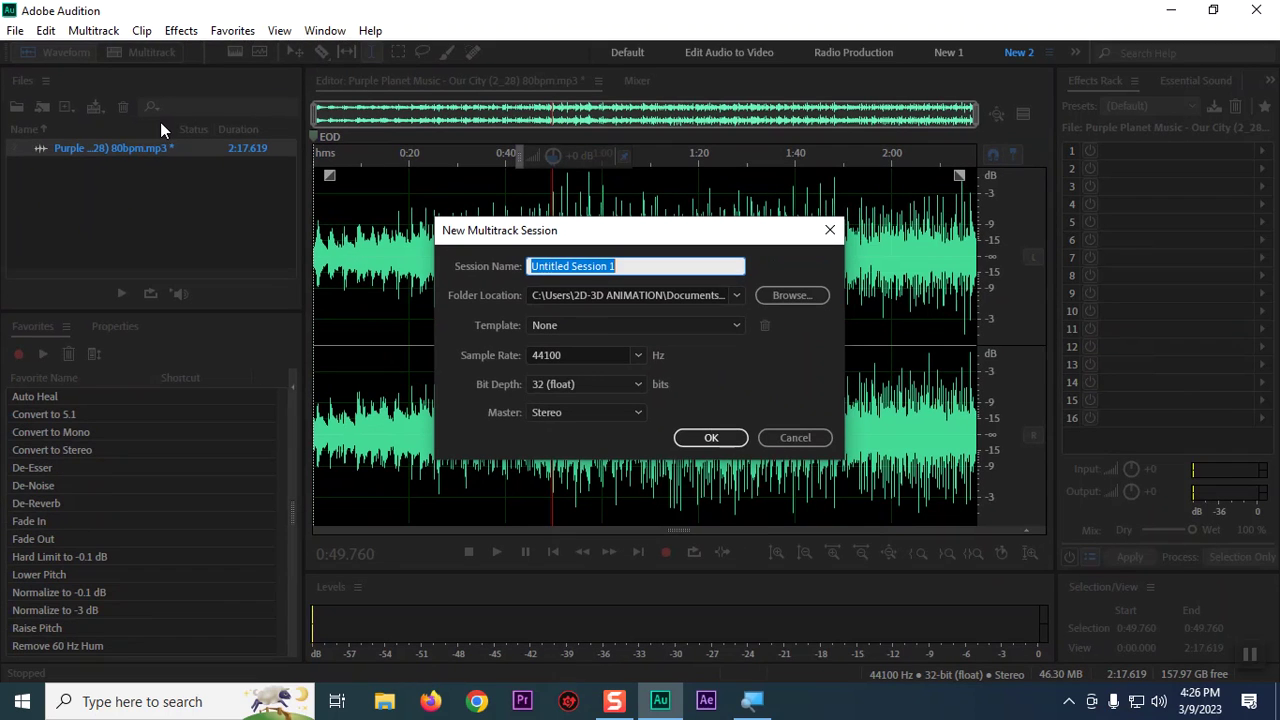
pyautogui.moveTo(668, 258); pyautogui.dragTo(480, 260)
pyautogui.write('ba')
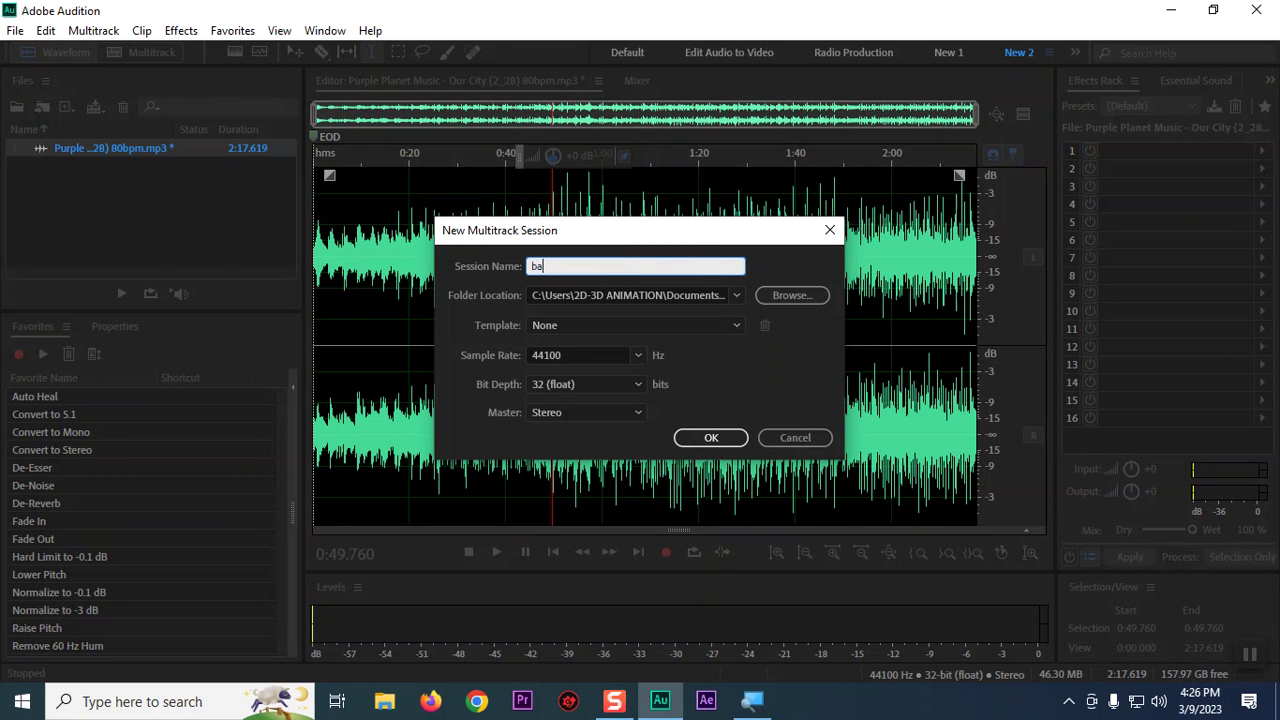
pyautogui.write('ckground music')
pyautogui.click(709, 437)
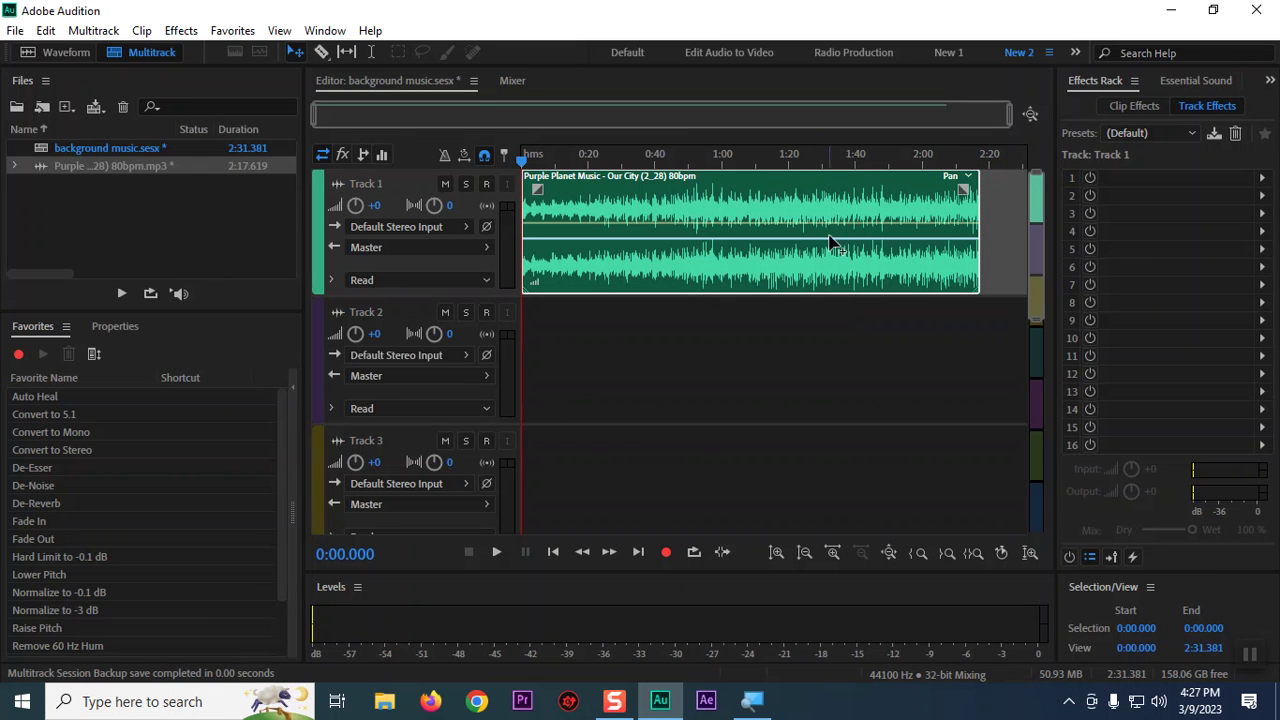
# - Show the properties of the music clip on Track 1 and enable Remix for it
pyautogui.click(118, 327)
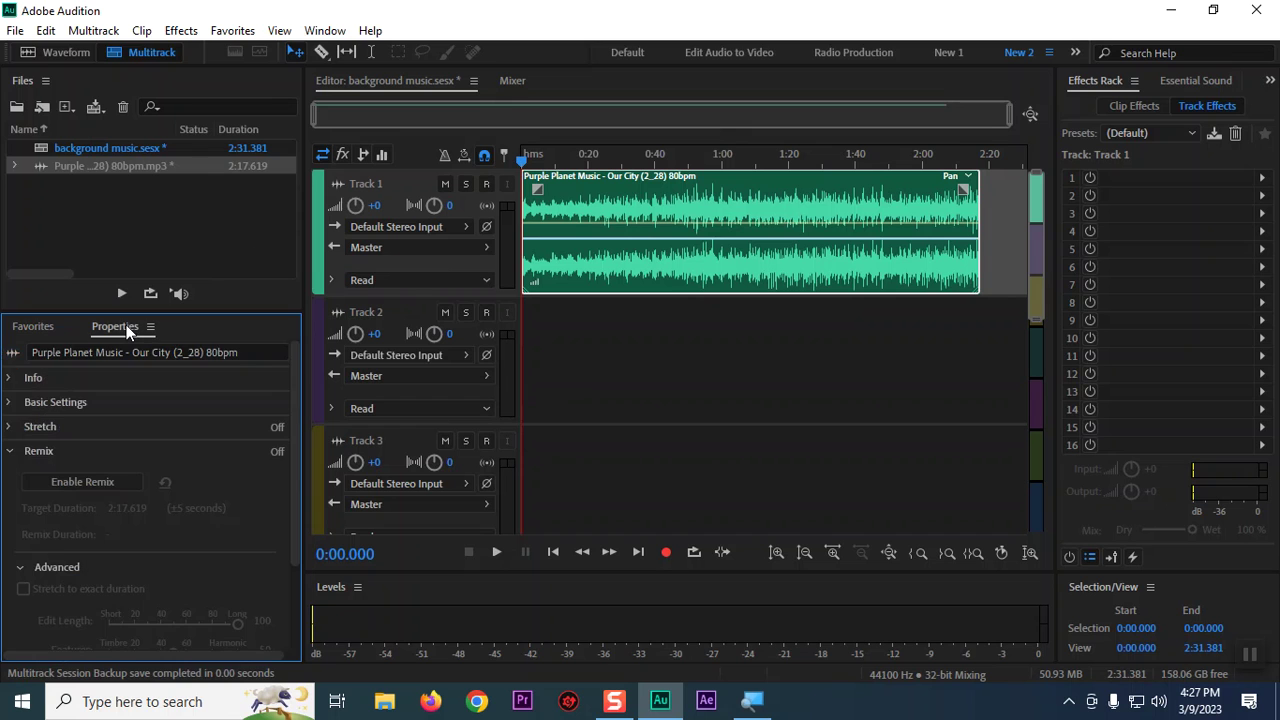
pyautogui.click(9, 452)
pyautogui.click(9, 452)
pyautogui.click(78, 477)
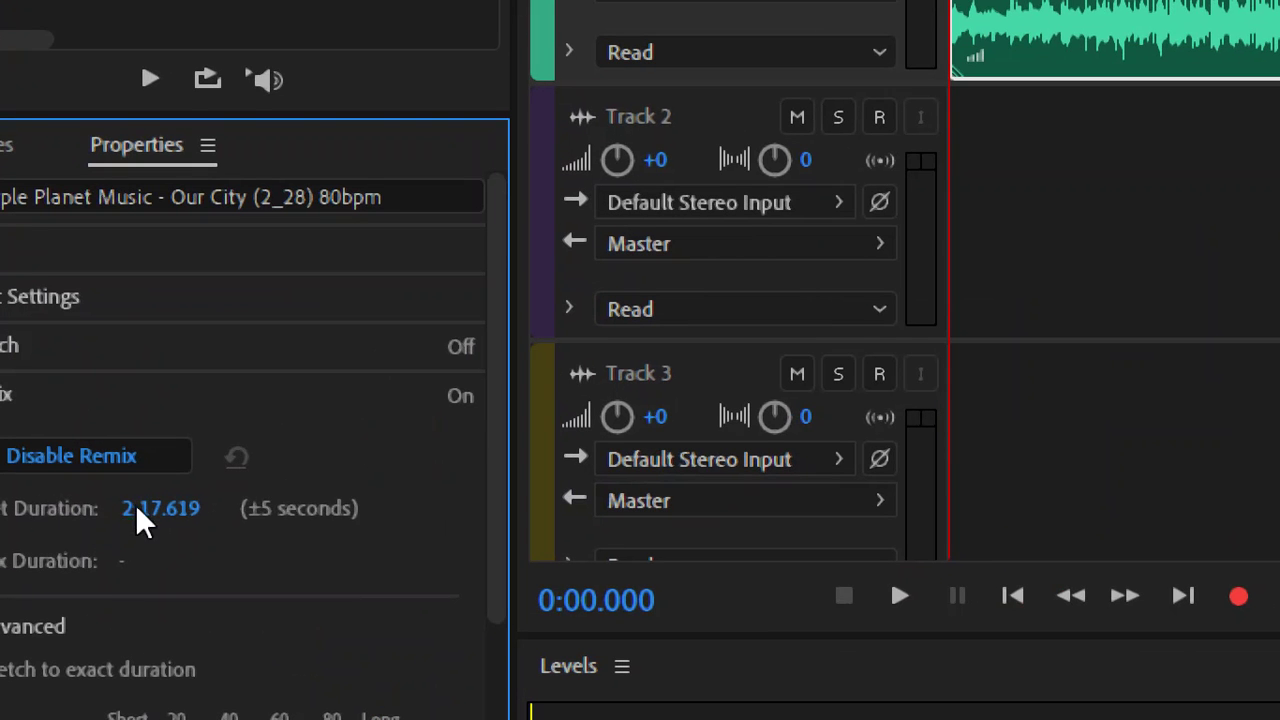
# - Set the music clip's Remix target duration to 20:00:000 and apply it
pyautogui.click(138, 508)
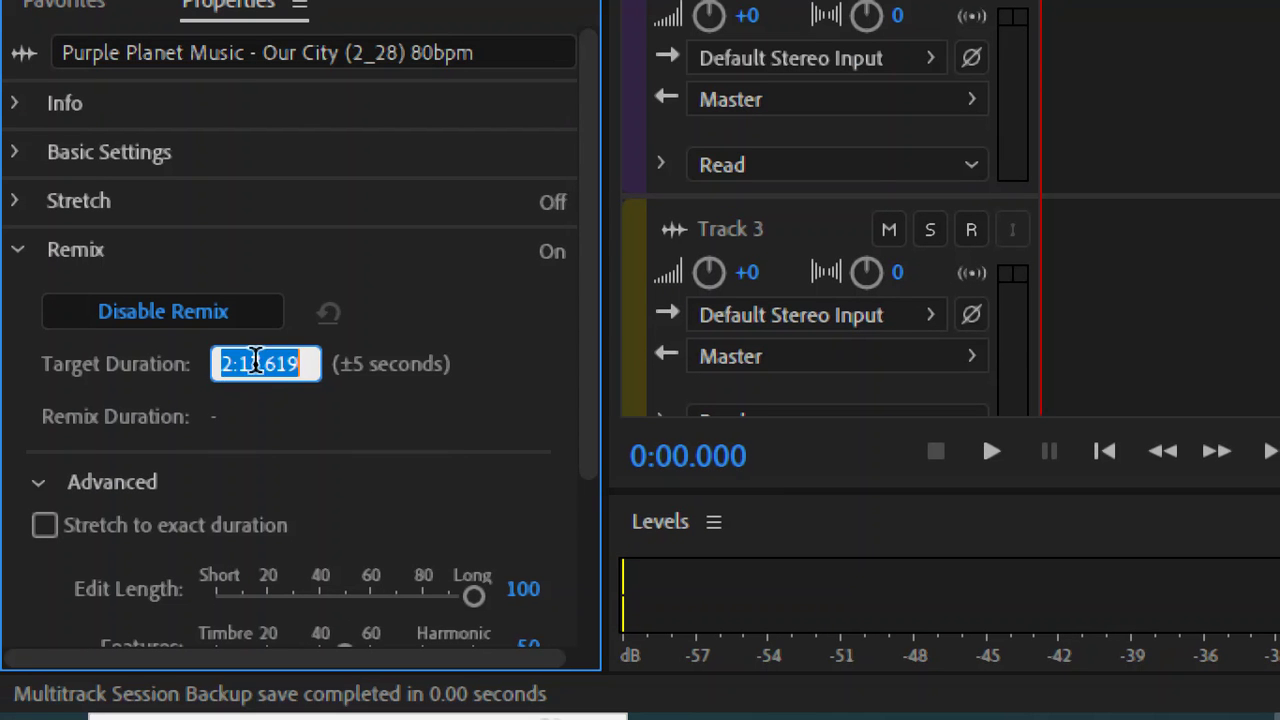
pyautogui.click(137, 508)
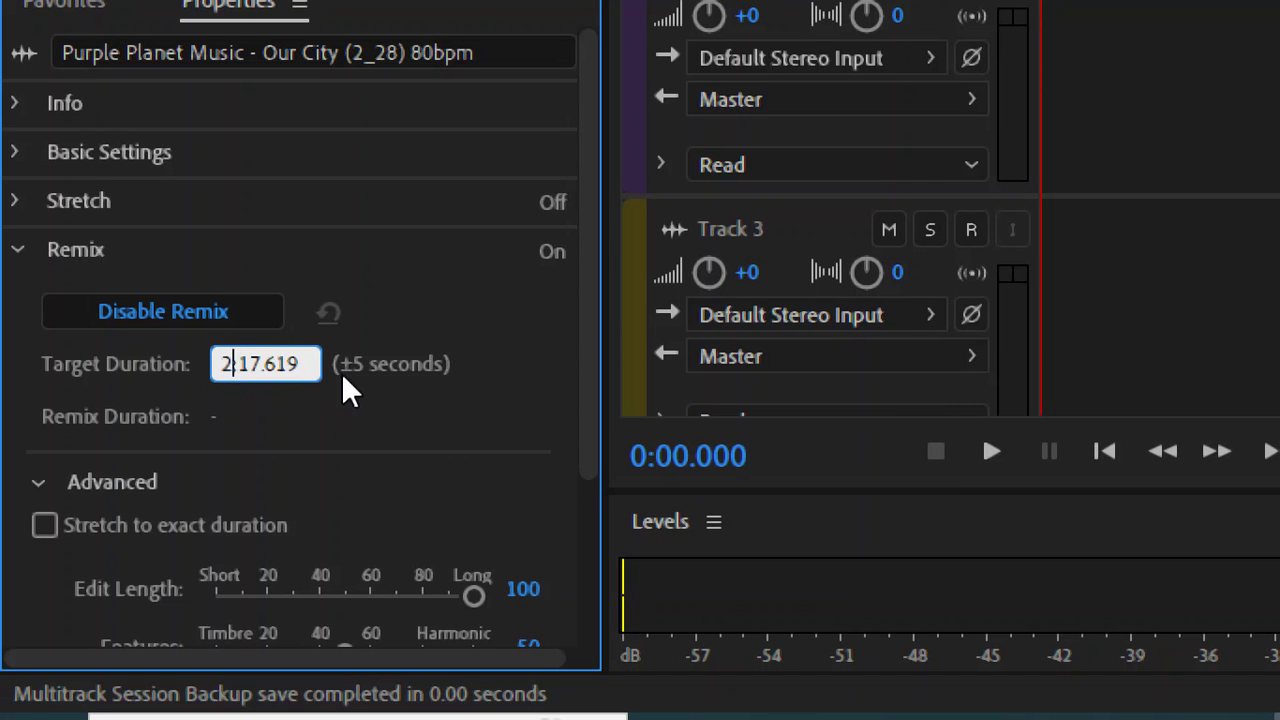
pyautogui.write('0')
pyautogui.moveTo(260, 362); pyautogui.dragTo(275, 363)
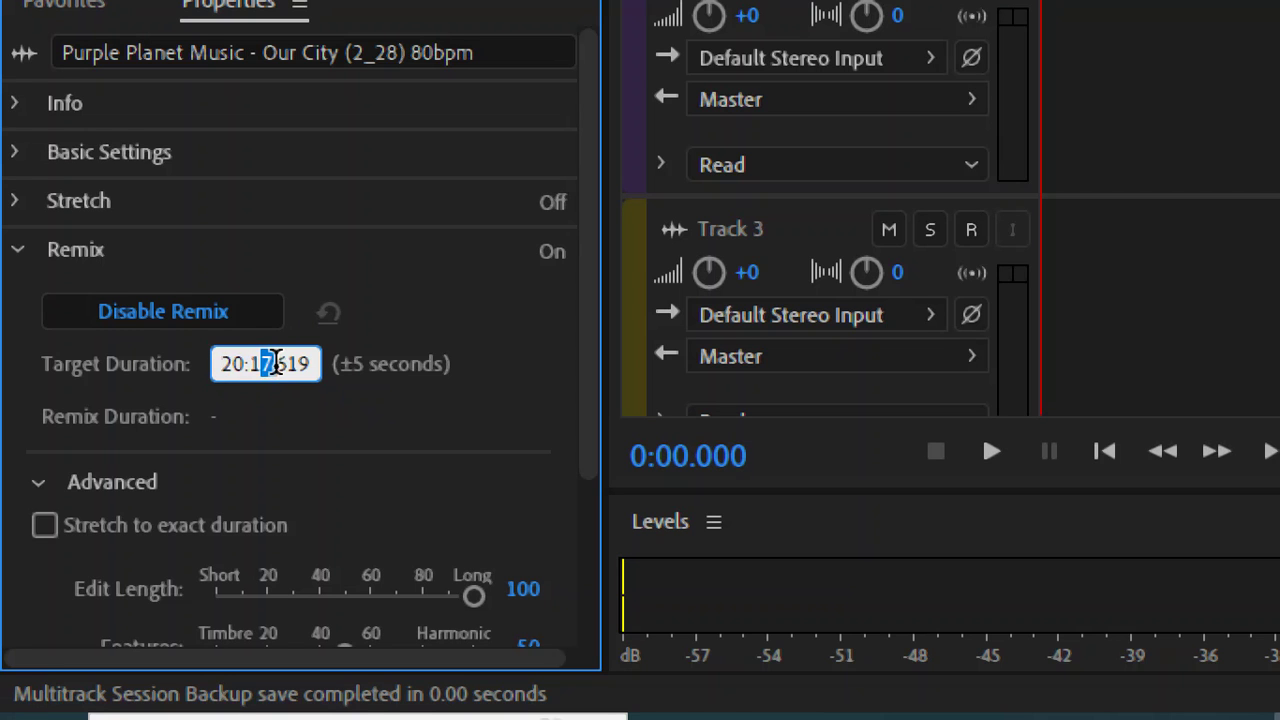
pyautogui.press('BackSpace')
pyautogui.press('BackSpace')
pyautogui.write('00')
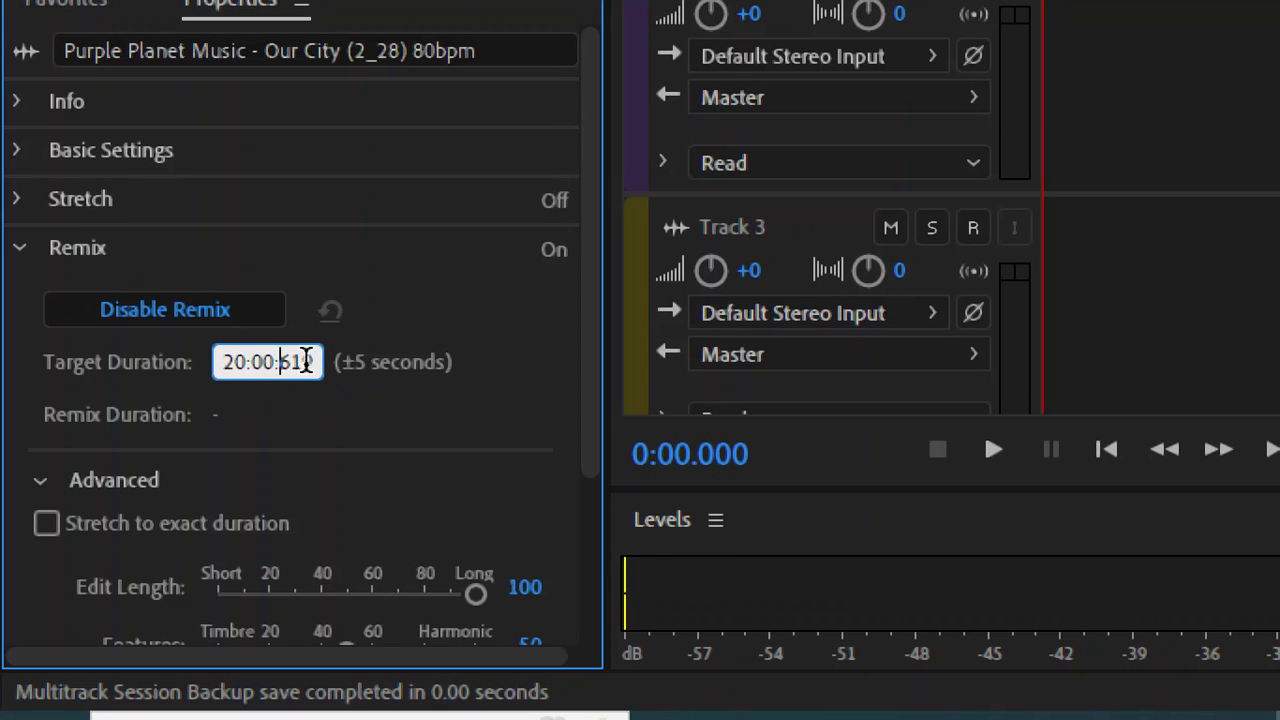
pyautogui.click(280, 362)
pyautogui.write('.')
pyautogui.moveTo(280, 362); pyautogui.dragTo(349, 366)
pyautogui.write(':000')
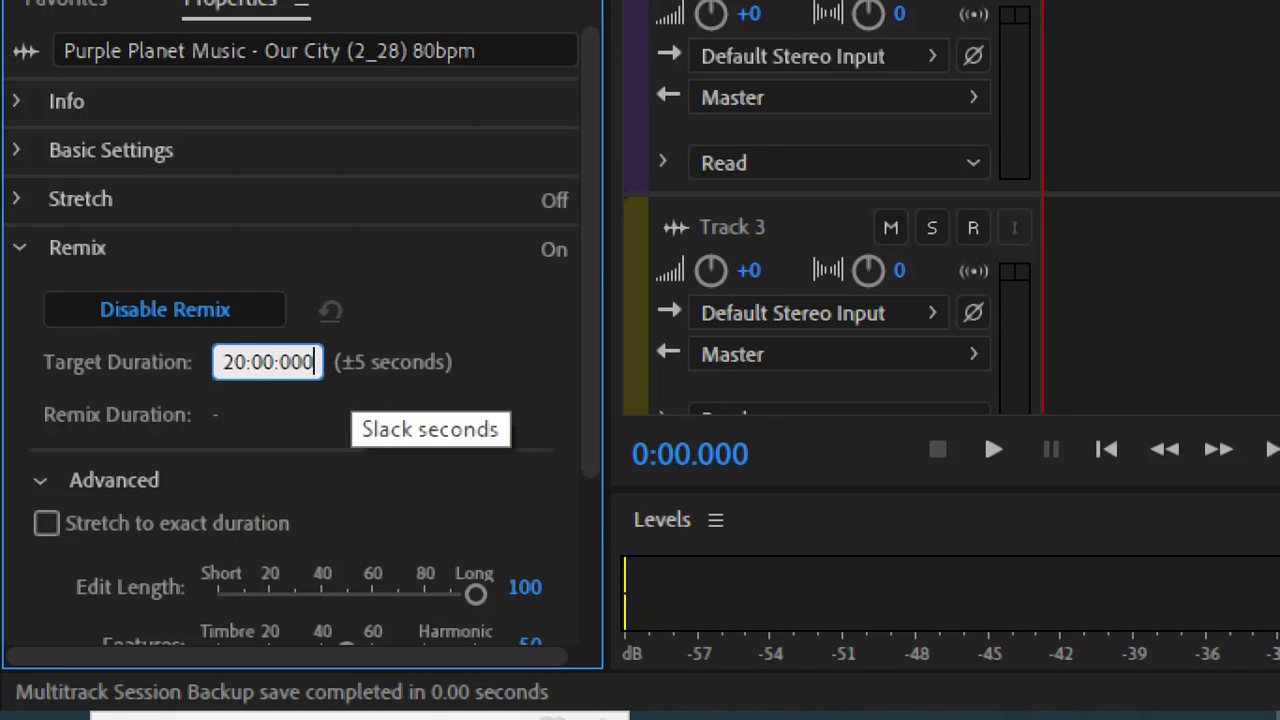
pyautogui.press('Return')
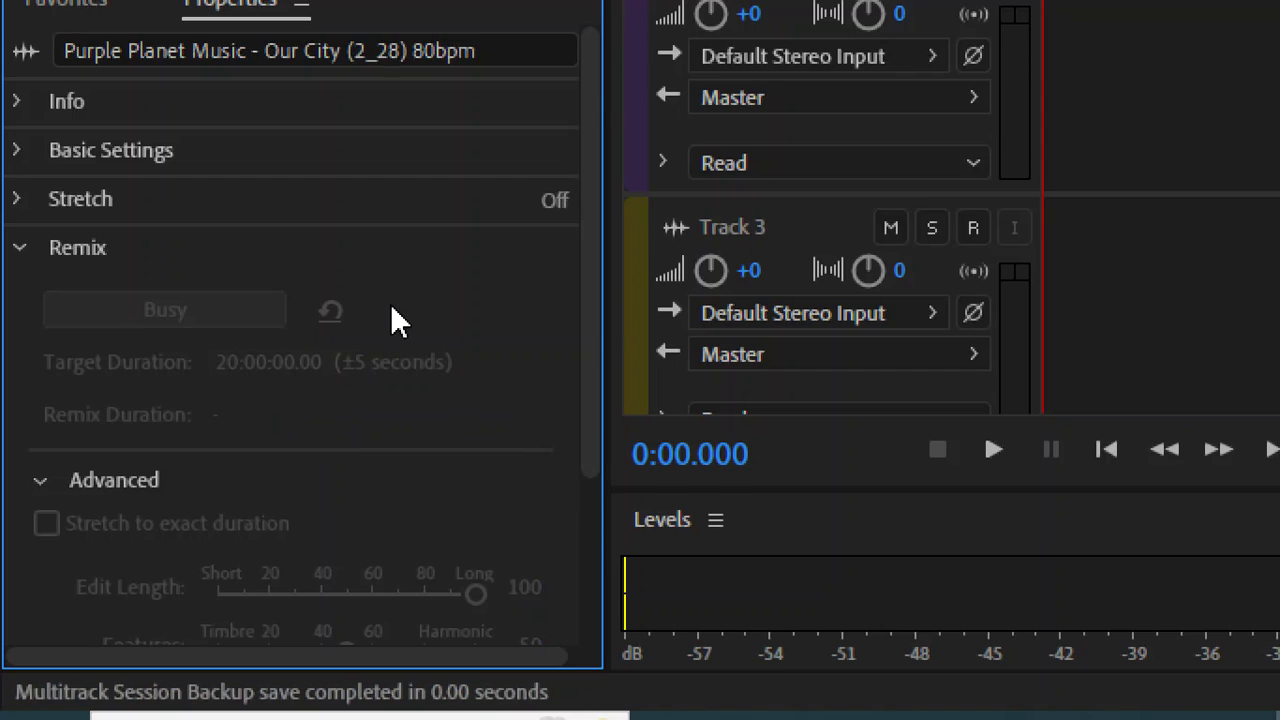